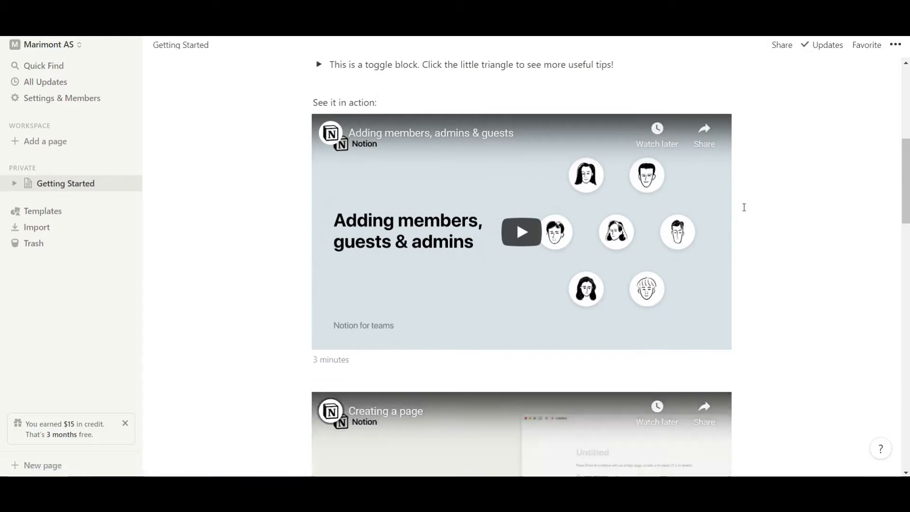
- Look through the tutorial videos on the Getting Started page down to its end
scroll(745, 207, down, 3)
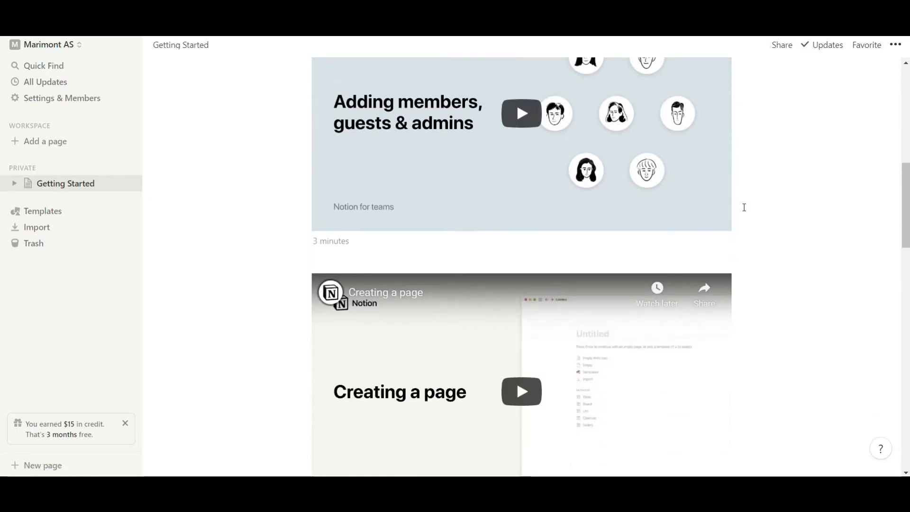
scroll(745, 208, down, 8)
scroll(744, 209, down, 10)
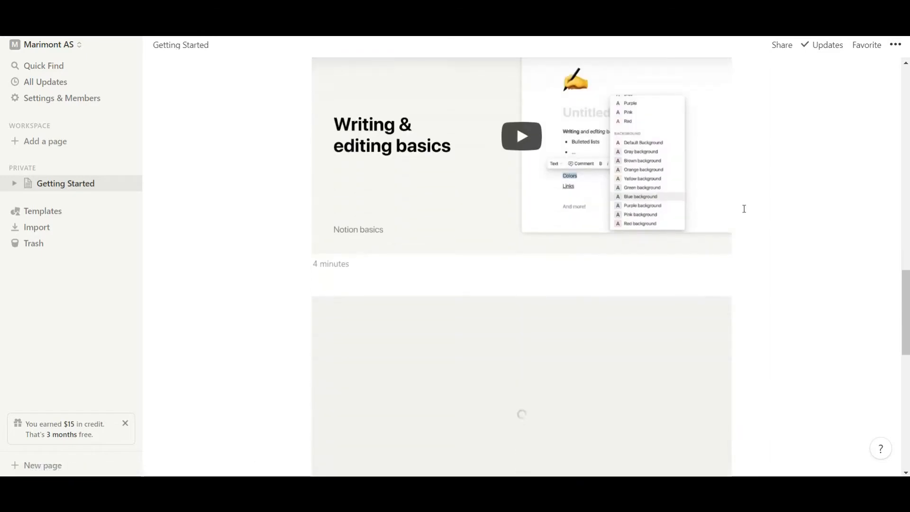
scroll(745, 209, down, 6)
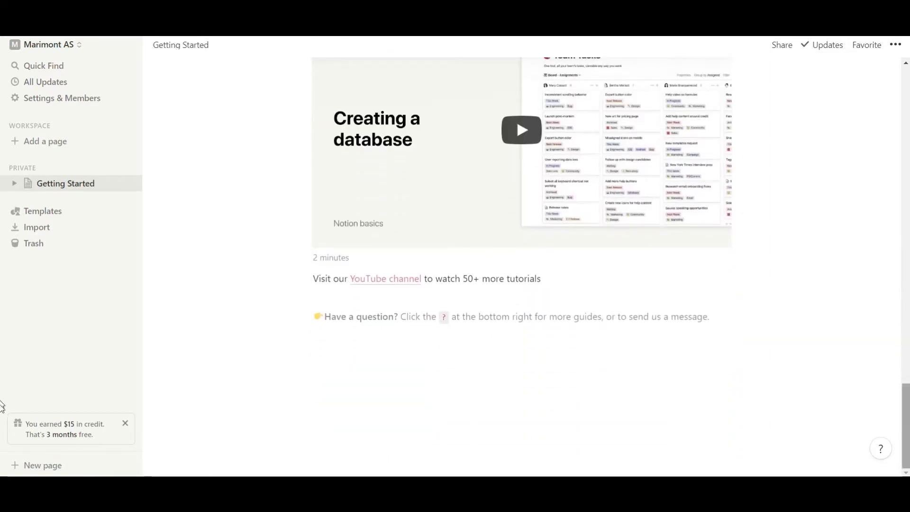
- Switch to the personal workspace window and examine the sections of its Home page
drag(904, 388, 2, 58)
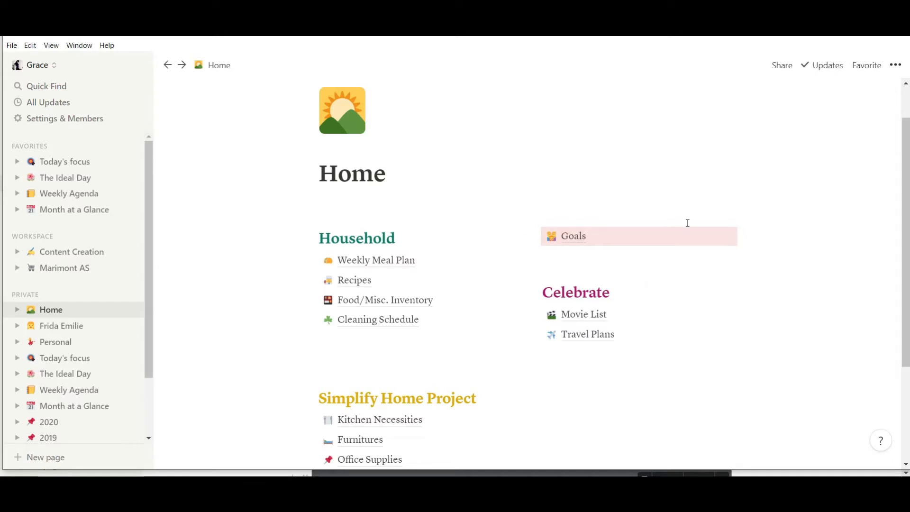
scroll(693, 247, down, 1)
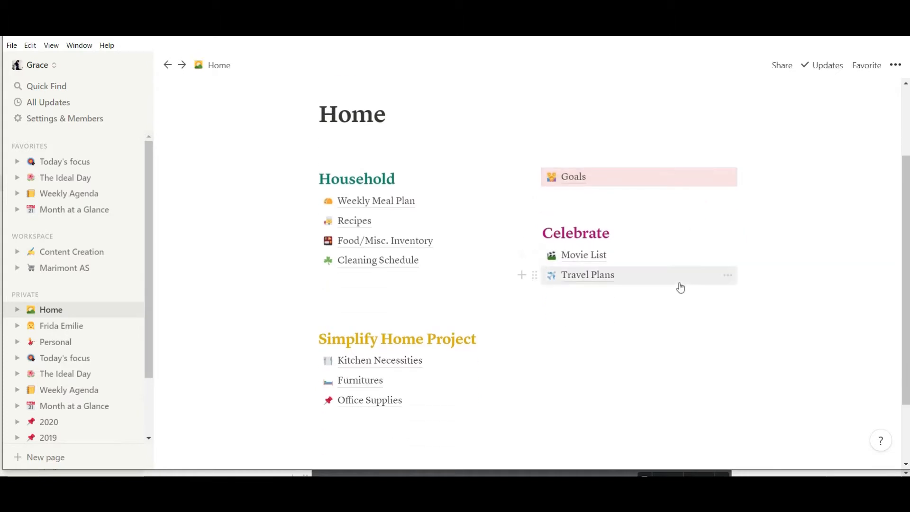
scroll(682, 258, up, 2)
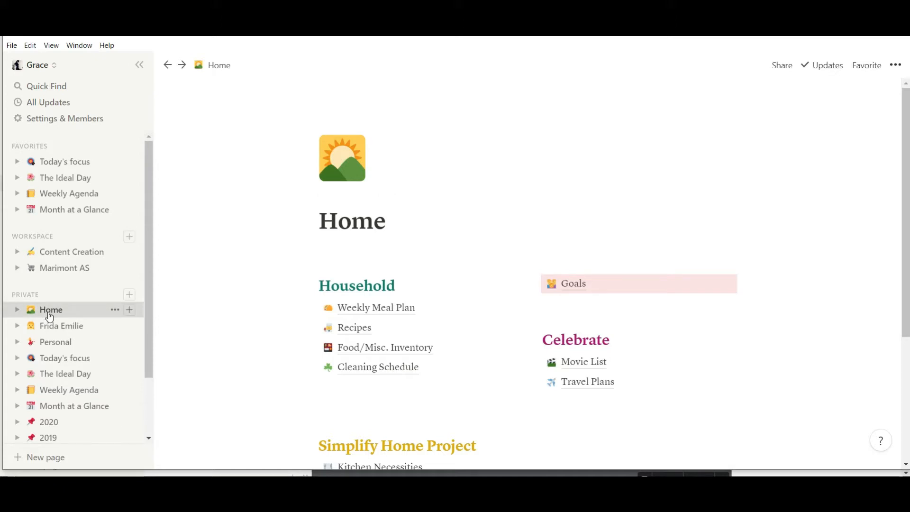
scroll(258, 336, down, 3)
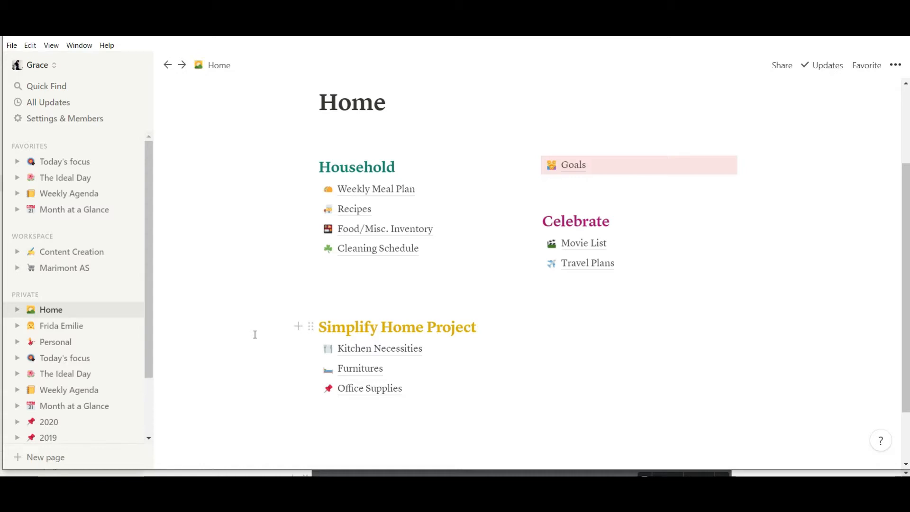
- View the Weekly Meal Plan and Recipes pages under Household, returning to Home after each
click(419, 190)
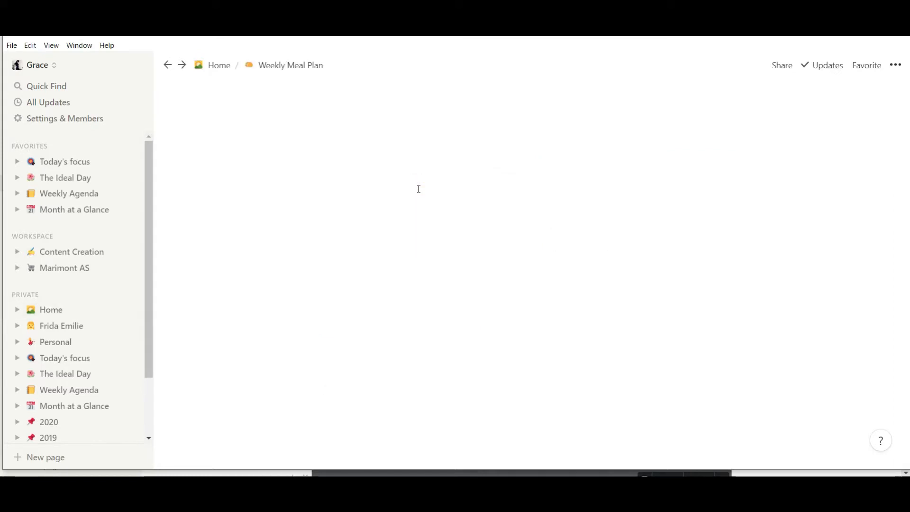
scroll(433, 209, down, 3)
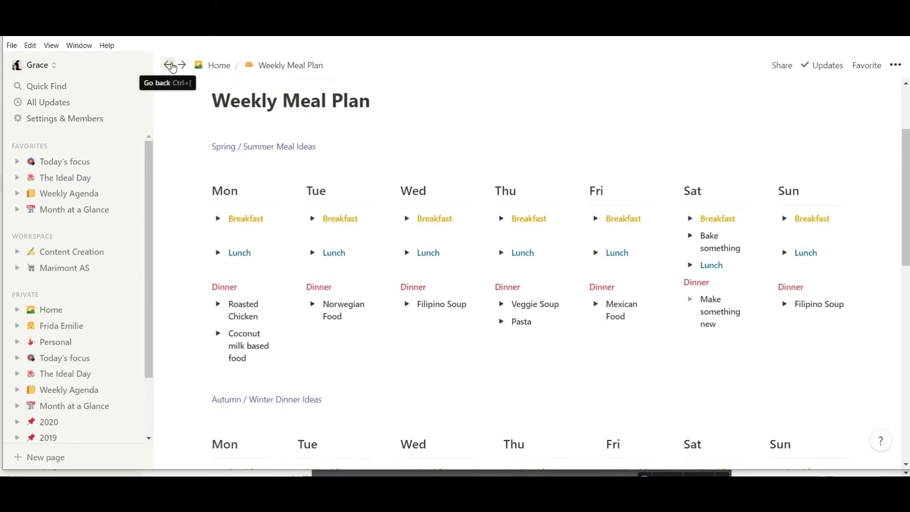
click(171, 67)
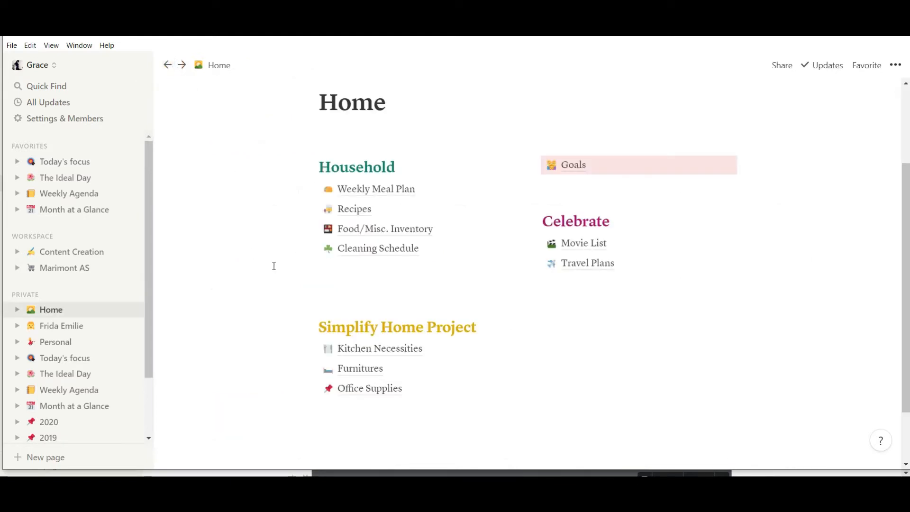
click(356, 211)
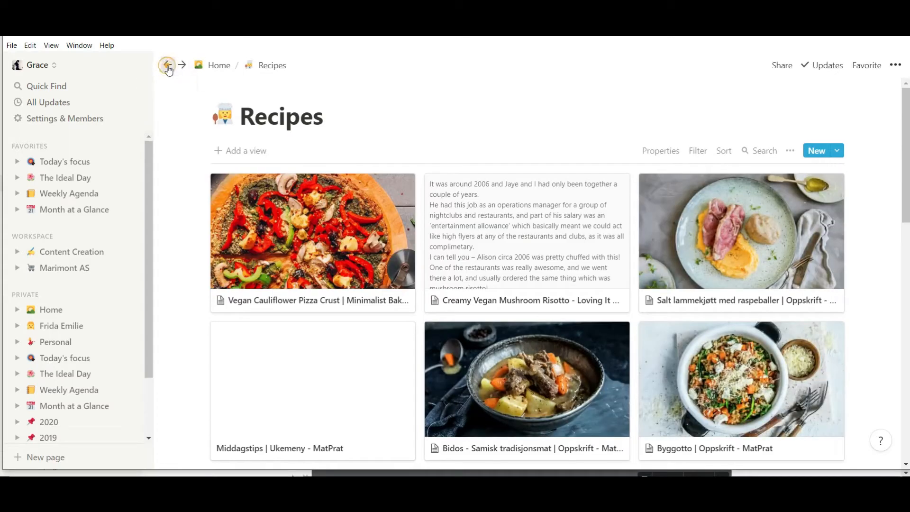
click(168, 66)
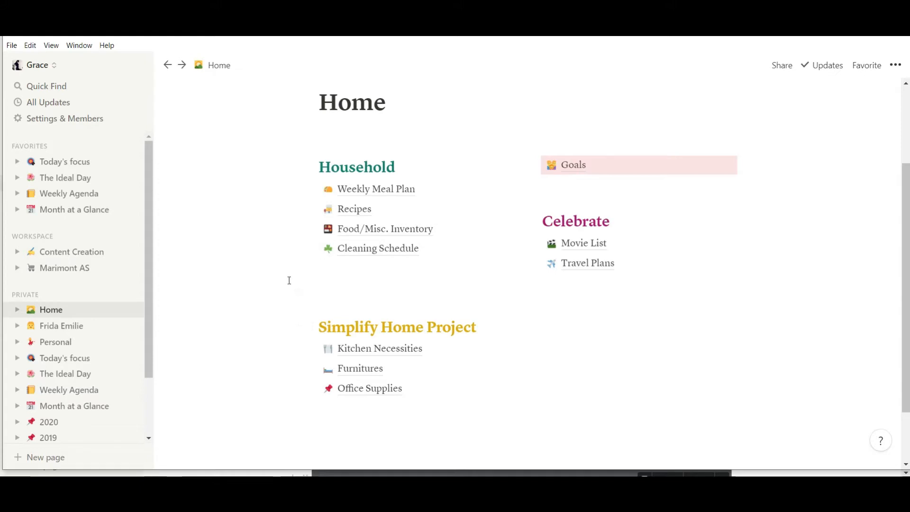
- Open the Cleaning Schedule page, review its weekly chore checklists, and return to Home
click(361, 251)
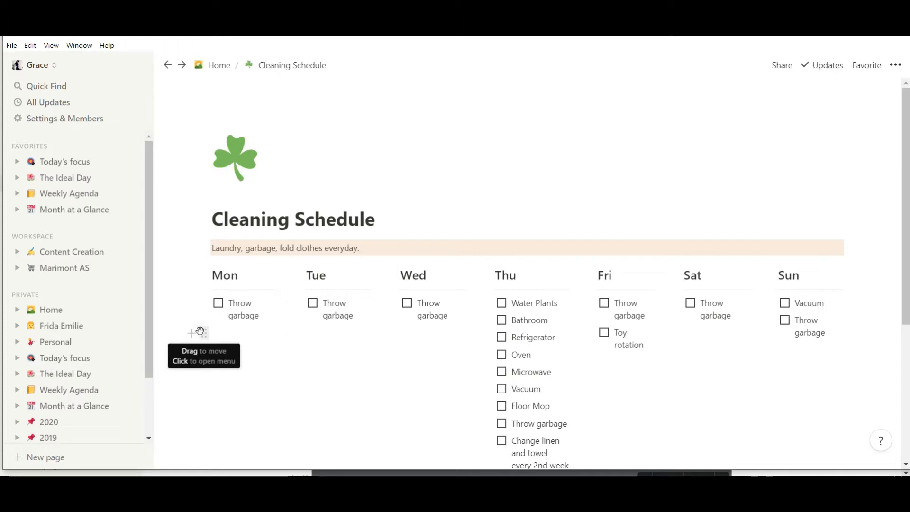
scroll(327, 284, down, 3)
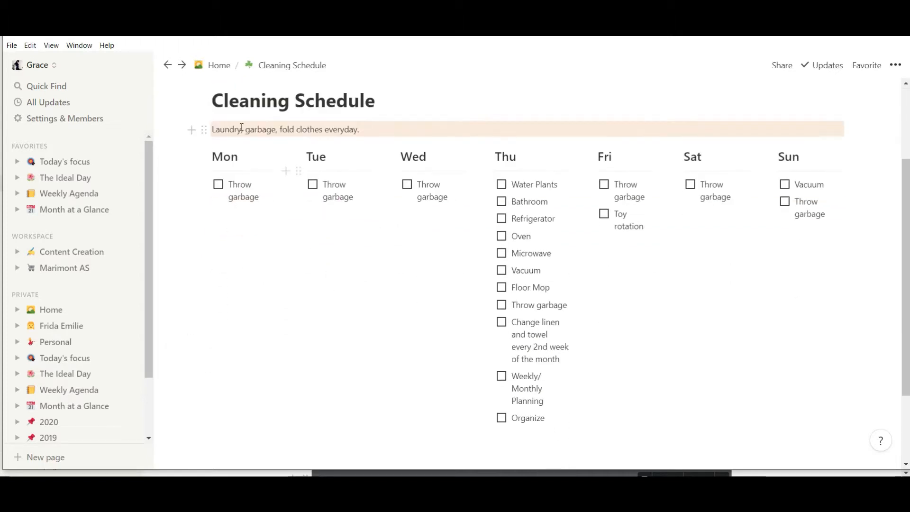
click(168, 66)
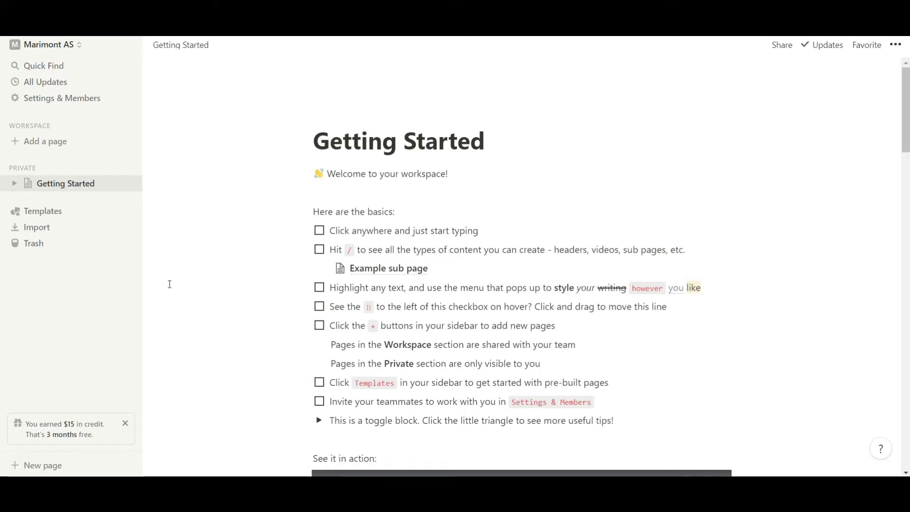
- Create a new private page titled "Home" in the Marimont AS workspace
scroll(168, 283, down, 3)
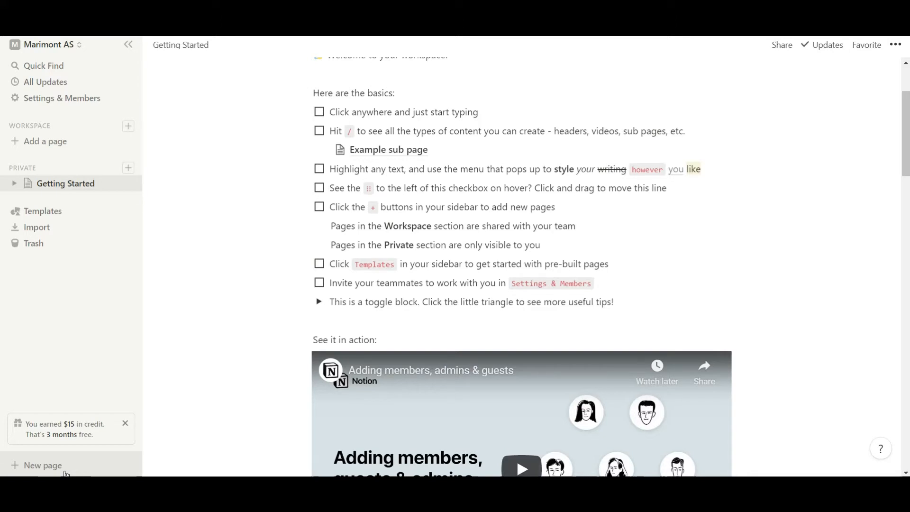
click(65, 472)
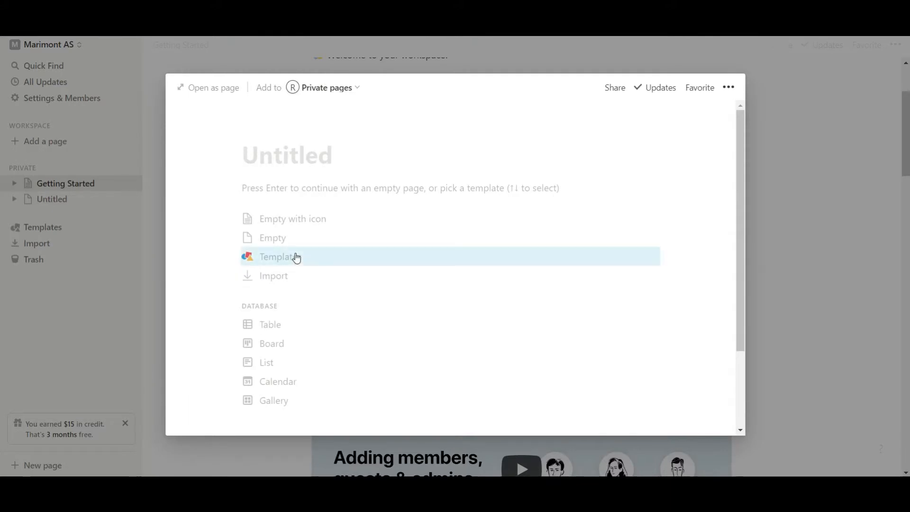
text(Home)
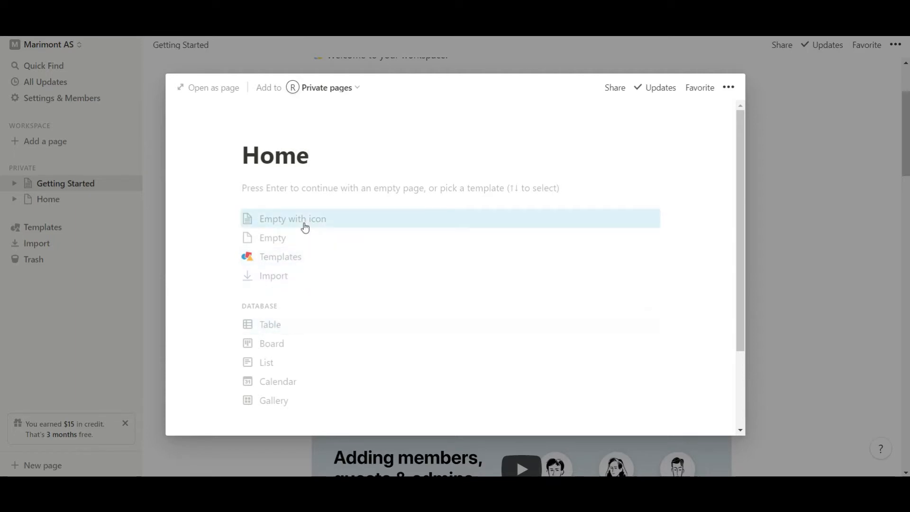
- Open the template gallery from the new page and preview the Quick Note and Personal Home templates in the Personal category
click(303, 258)
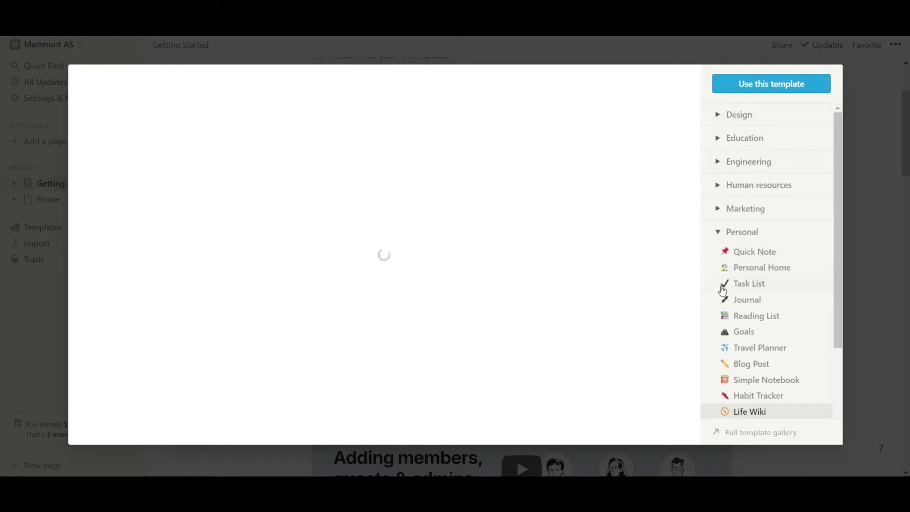
click(719, 241)
click(720, 241)
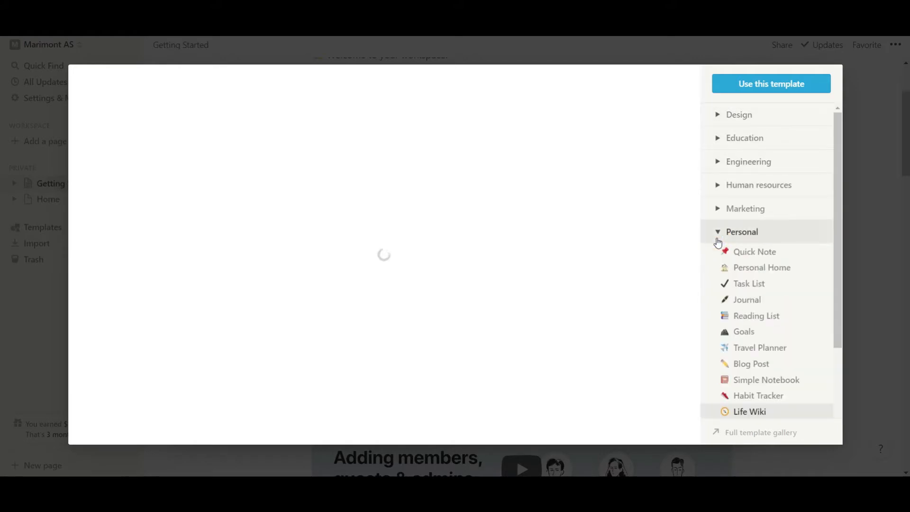
click(747, 258)
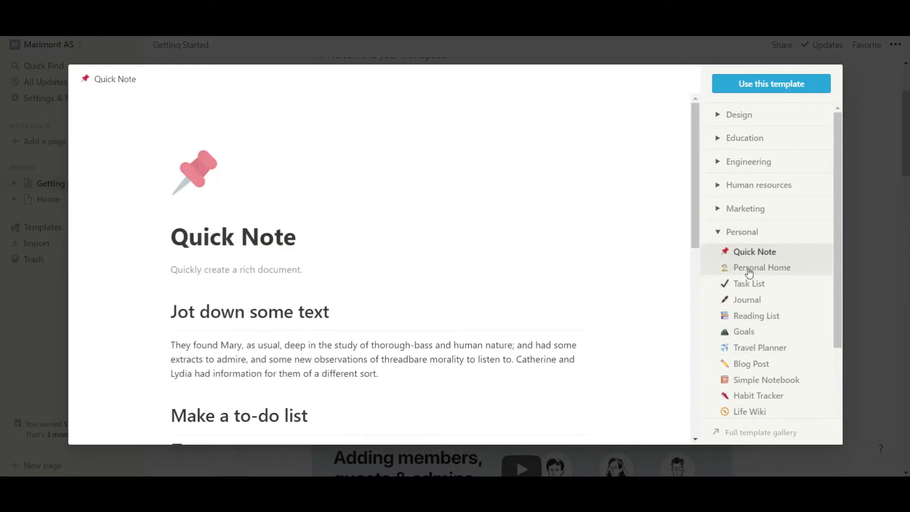
click(748, 270)
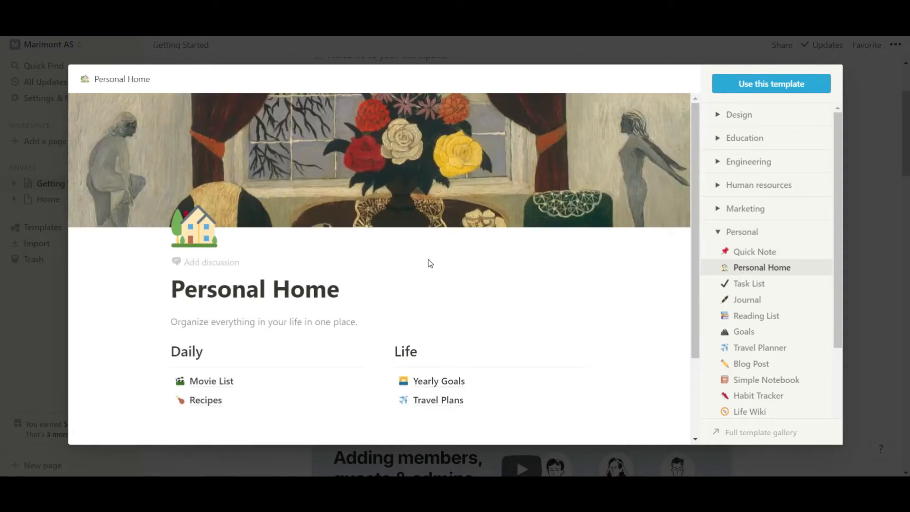
scroll(429, 261, down, 3)
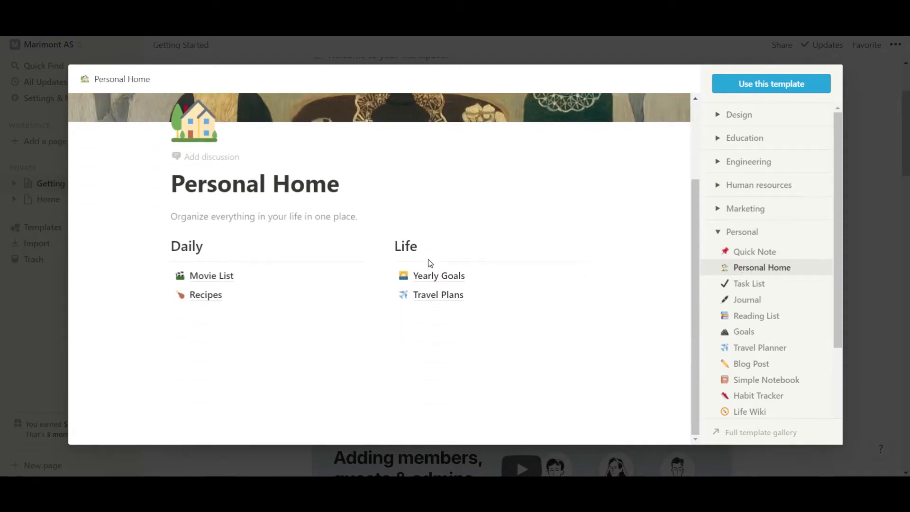
scroll(429, 261, up, 3)
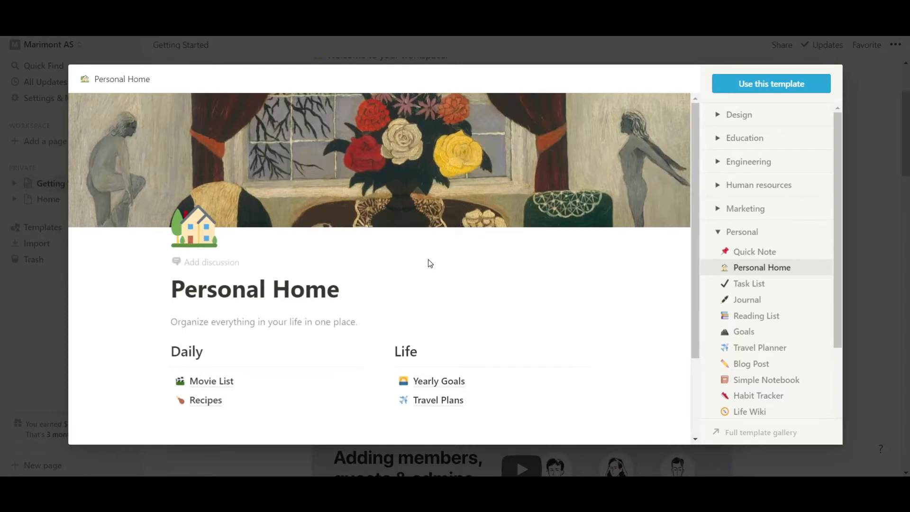
- Compare the Personal Home template with the existing Home page in the personal workspace, then return to the template preview
scroll(430, 263, down, 3)
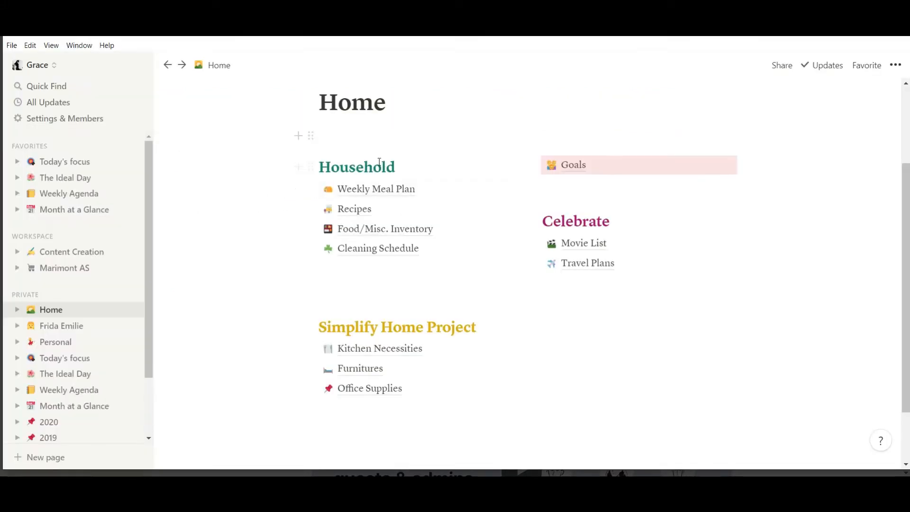
scroll(379, 204, up, 3)
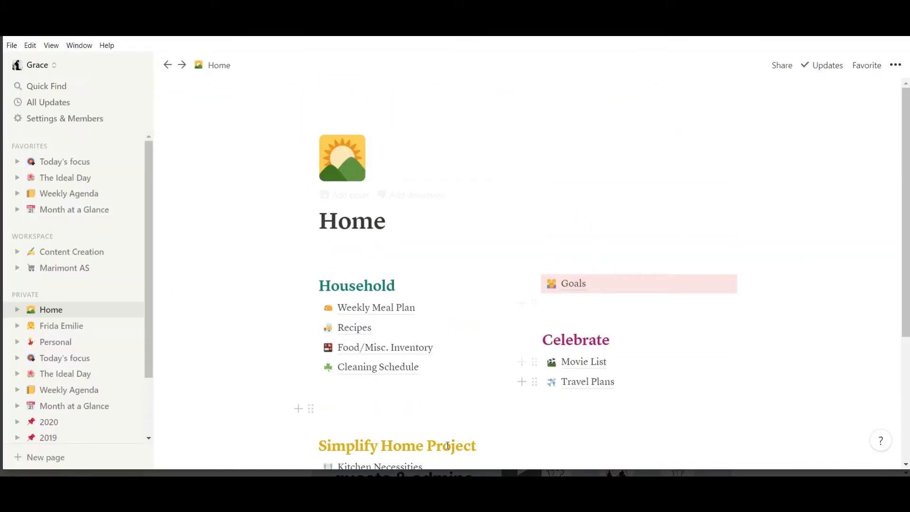
click(454, 493)
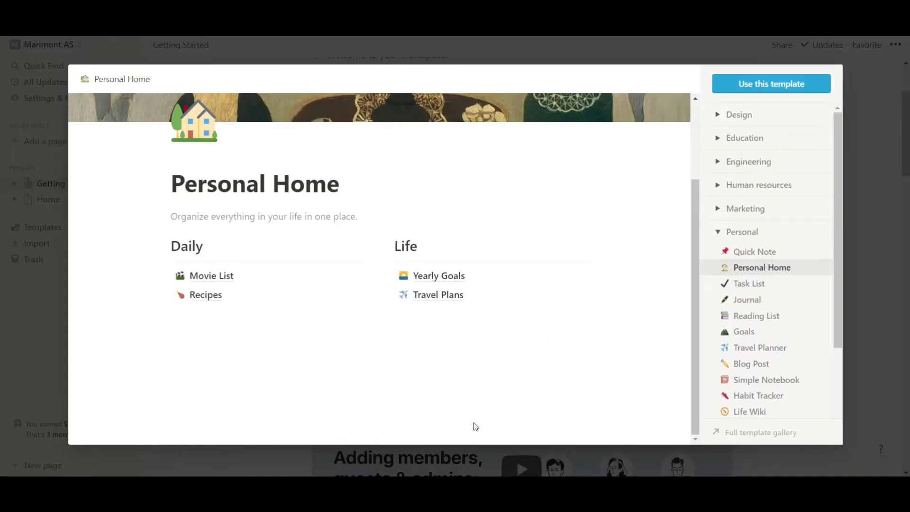
- Add the Personal Home template to the workspace as a page
scroll(482, 287, up, 2)
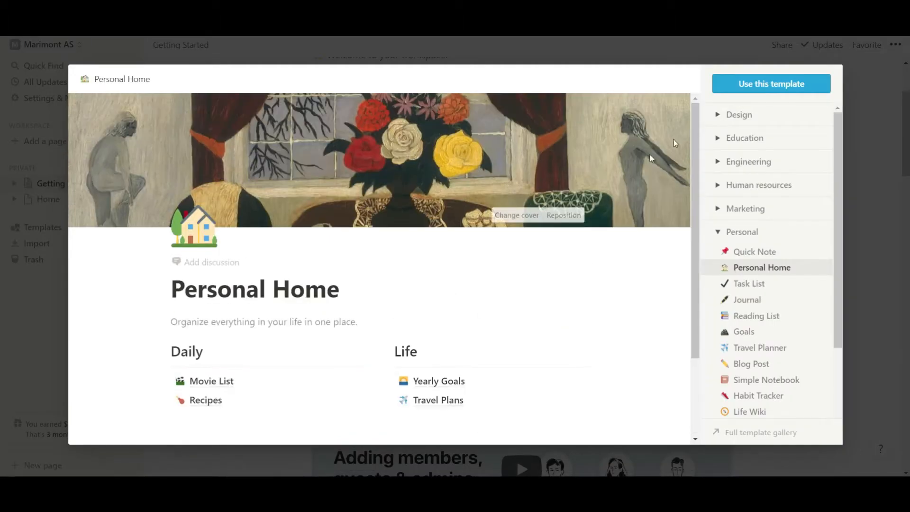
click(774, 88)
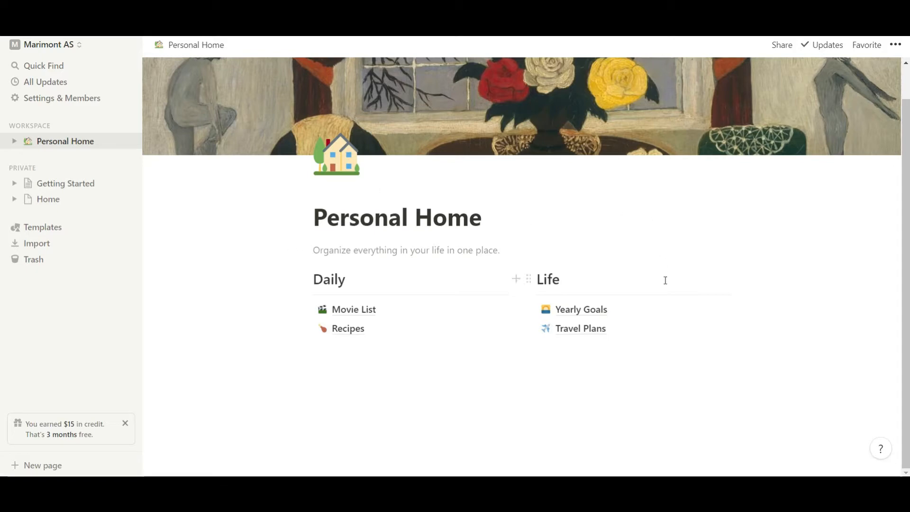
scroll(666, 280, up, 1)
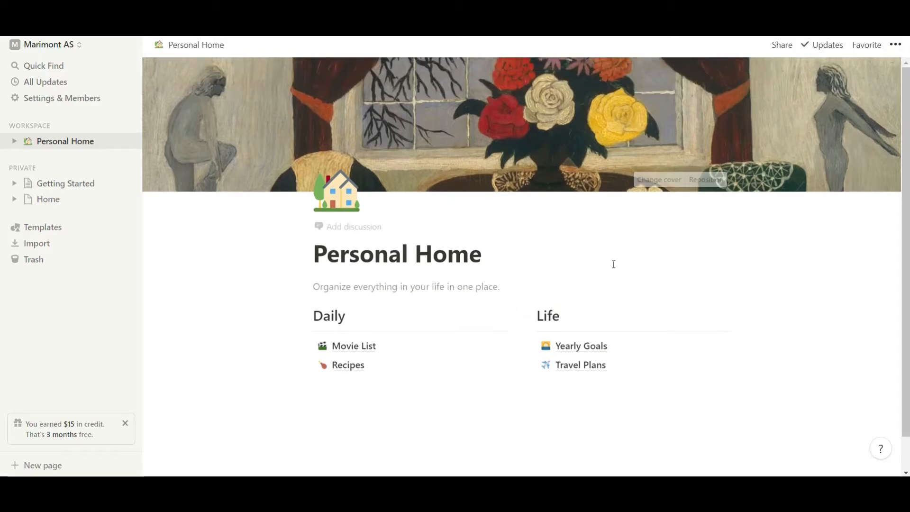
- Shorten the title of the Personal Home page to "Home"
mouse_move(747, 112)
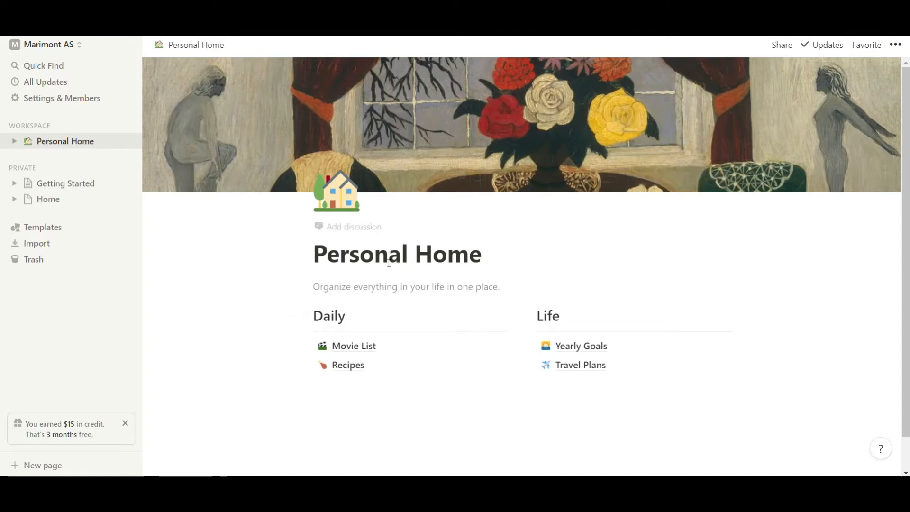
click(416, 257)
key(BackSpace)
key(BackSpace)
key(BackSpace)
key(BackSpace)
key(BackSpace)
key(BackSpace)
key(BackSpace)
key(BackSpace)
key(BackSpace)
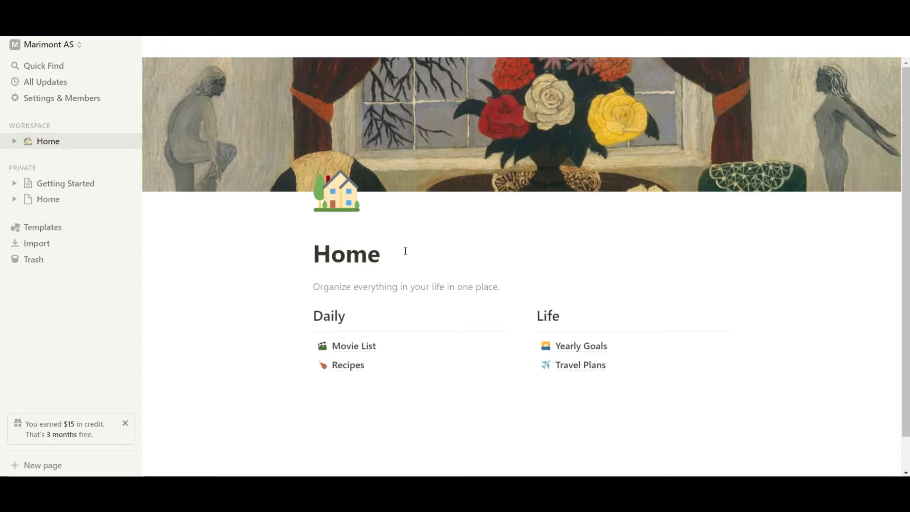
- Replace the "Daily" heading on the Home page with "Household"
scroll(413, 313, down, 1)
scroll(413, 314, down, 1)
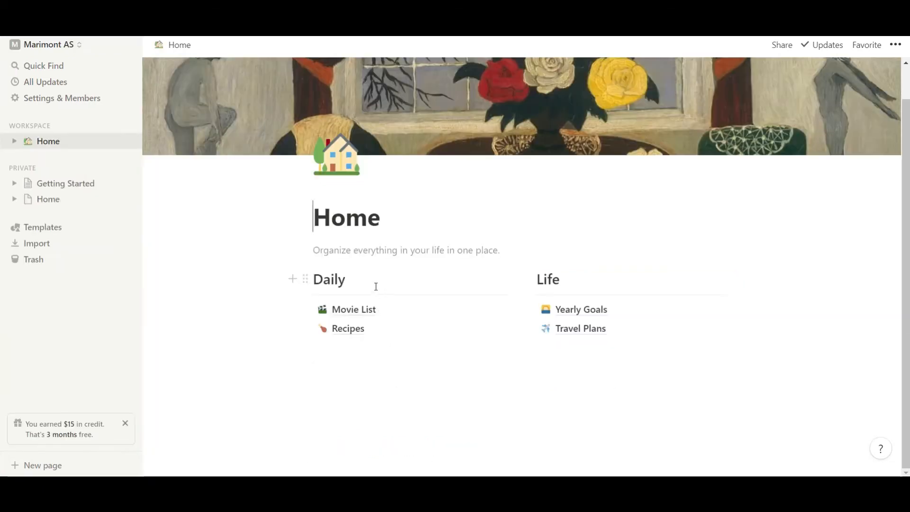
click(376, 286)
key(BackSpace)
key(BackSpace)
key(BackSpace)
key(BackSpace)
key(BackSpace)
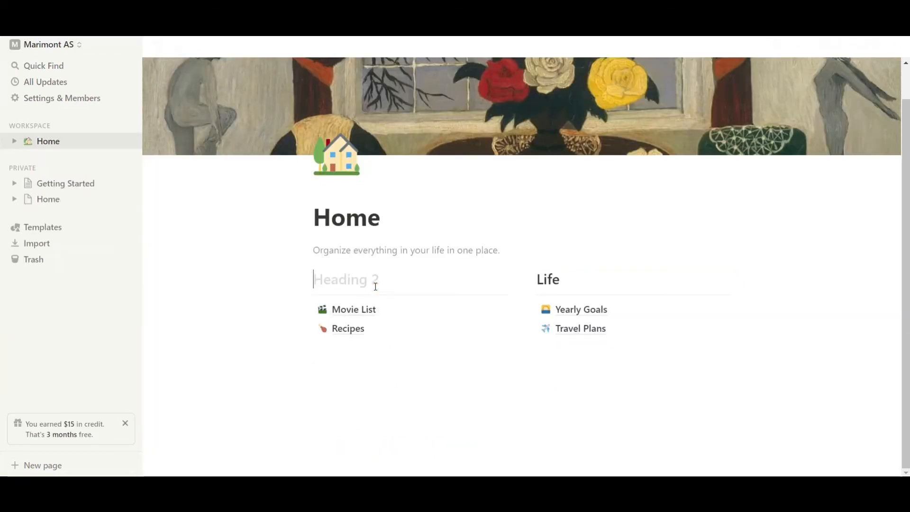
text(Househ)
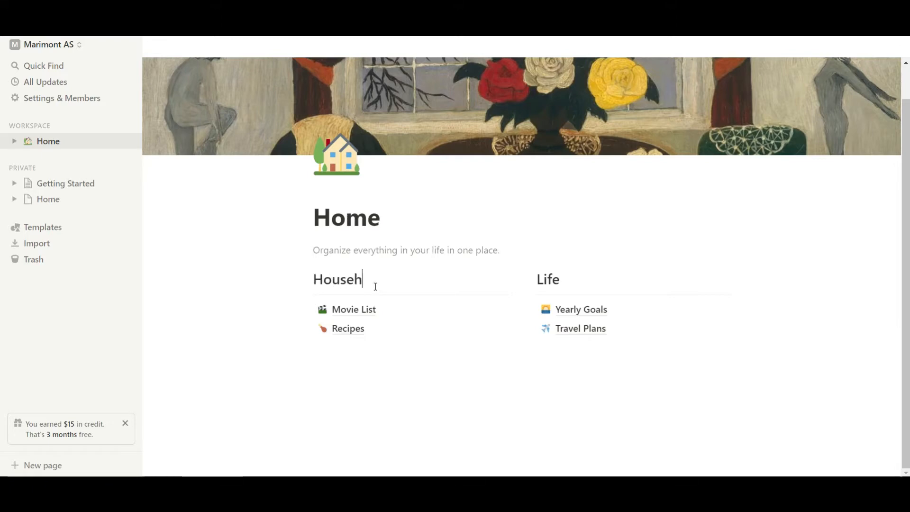
text(old)
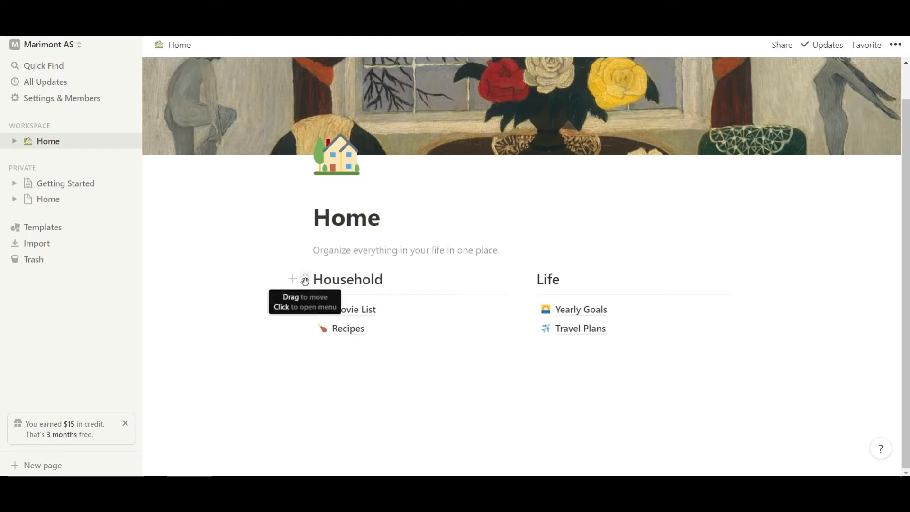
right_click(306, 282)
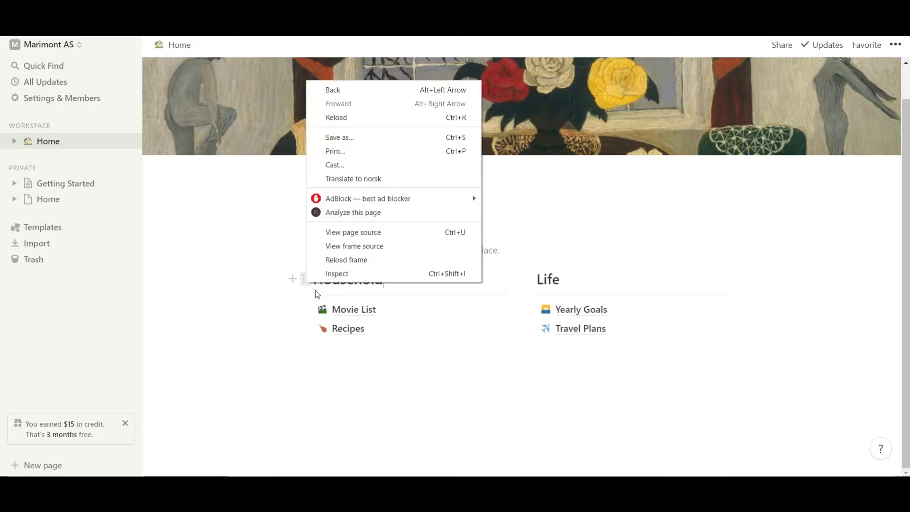
click(292, 300)
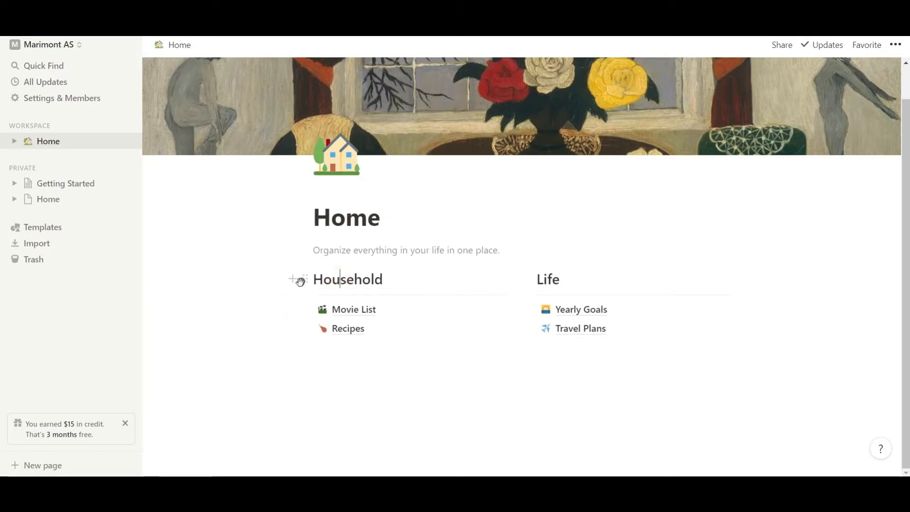
right_click(297, 280)
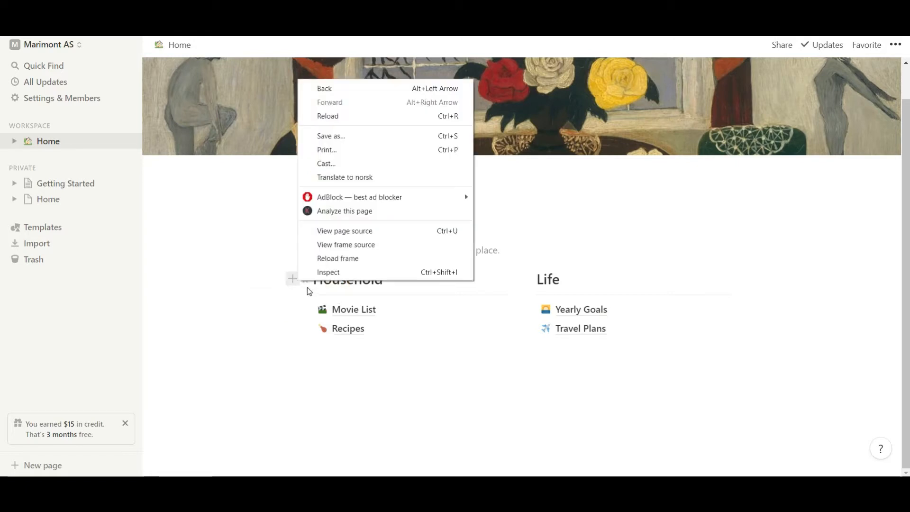
click(307, 287)
right_click(306, 285)
click(305, 285)
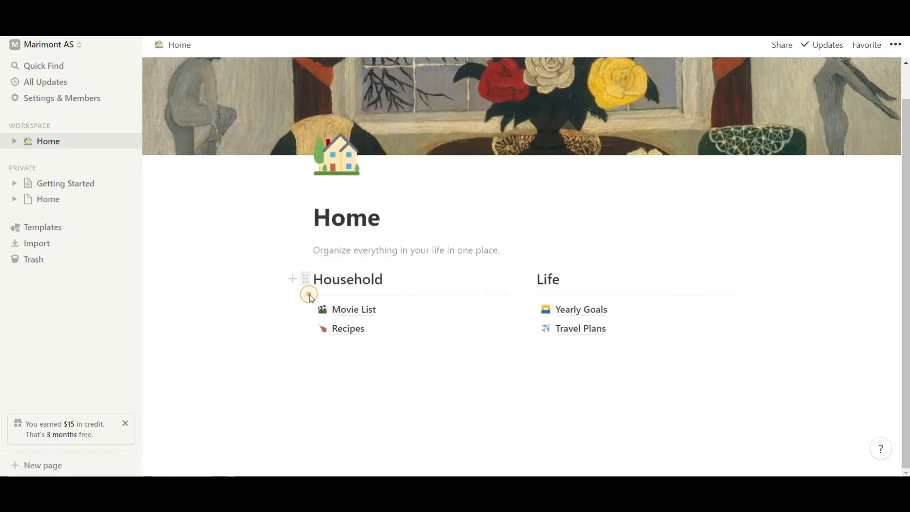
click(332, 287)
right_click(350, 284)
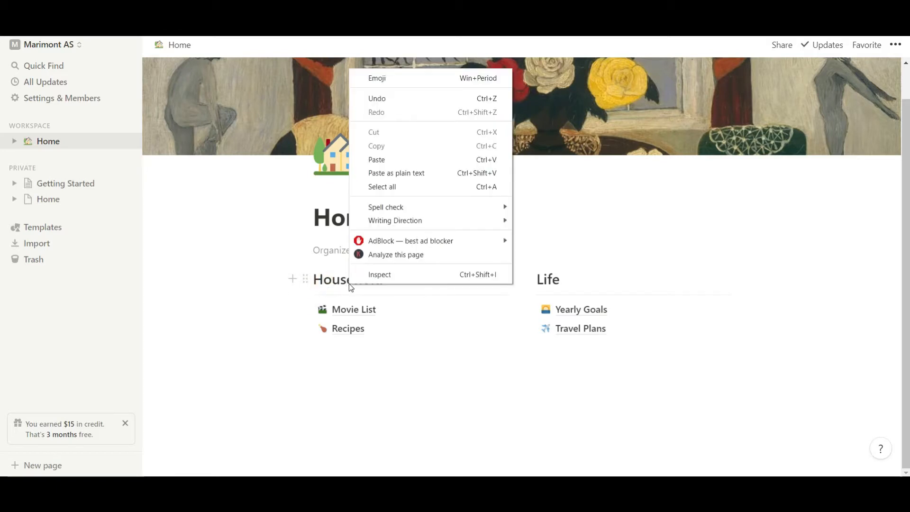
click(315, 279)
- Set the text color of the Household heading to green
click(306, 278)
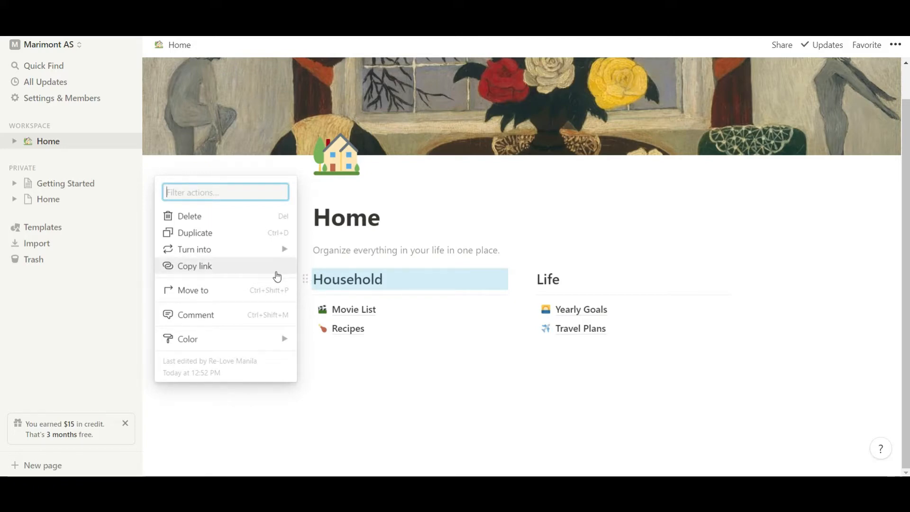
mouse_move(276, 340)
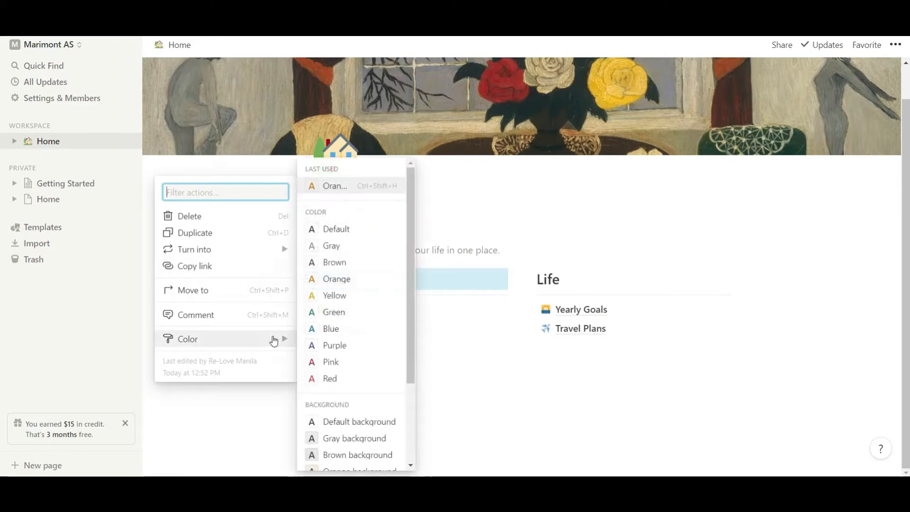
click(317, 320)
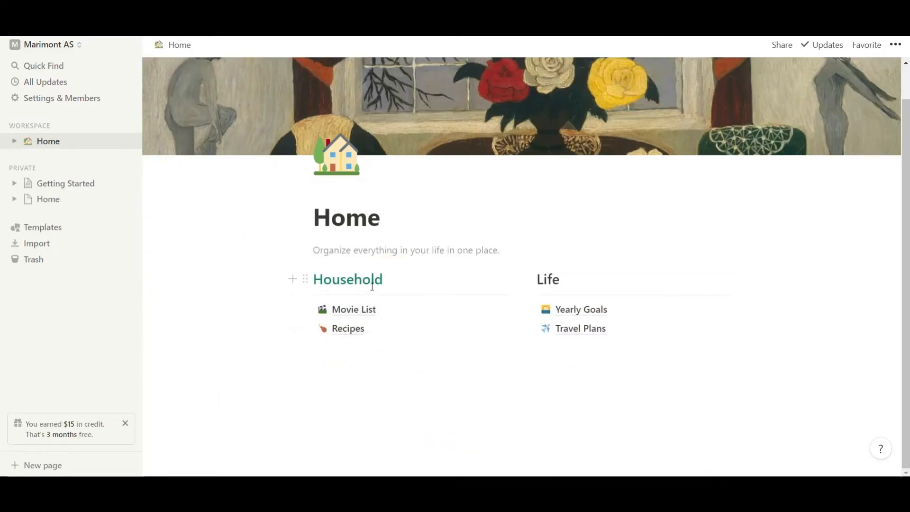
click(372, 285)
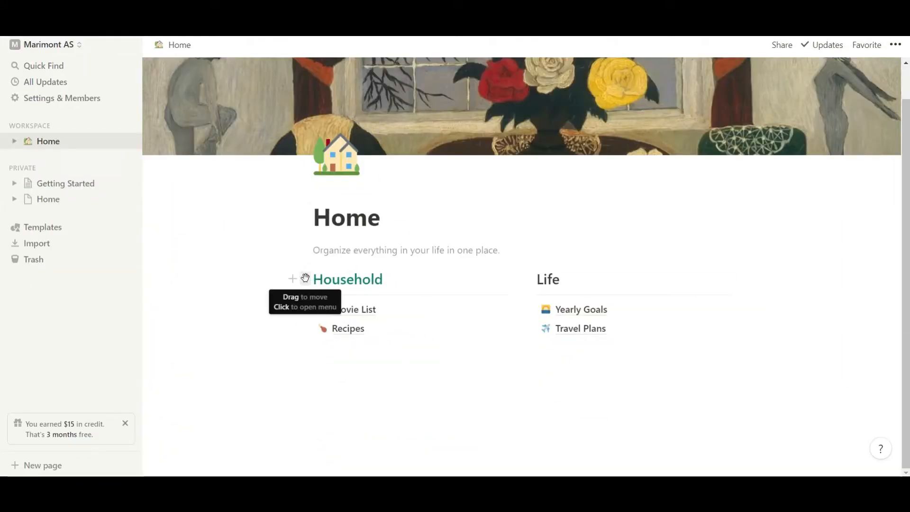
- Turn the Household heading into a Heading 1
right_click(306, 278)
click(307, 280)
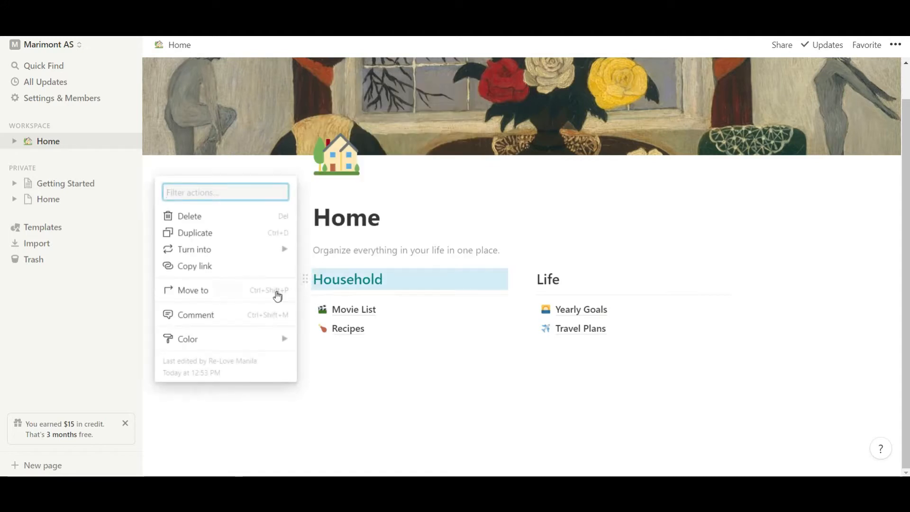
click(283, 338)
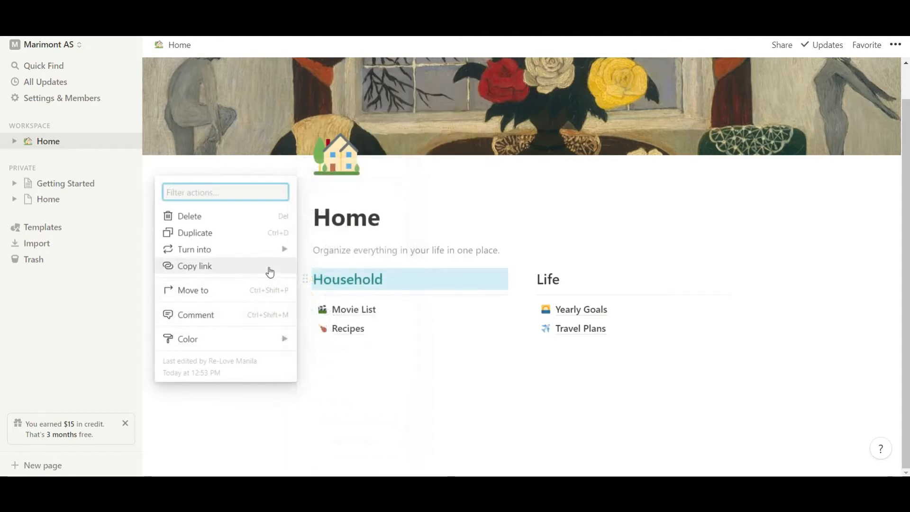
mouse_move(288, 339)
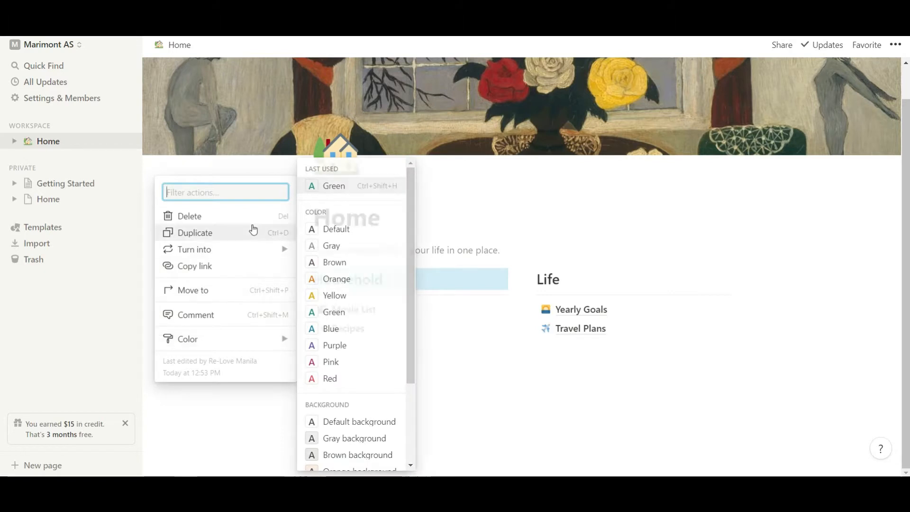
mouse_move(258, 259)
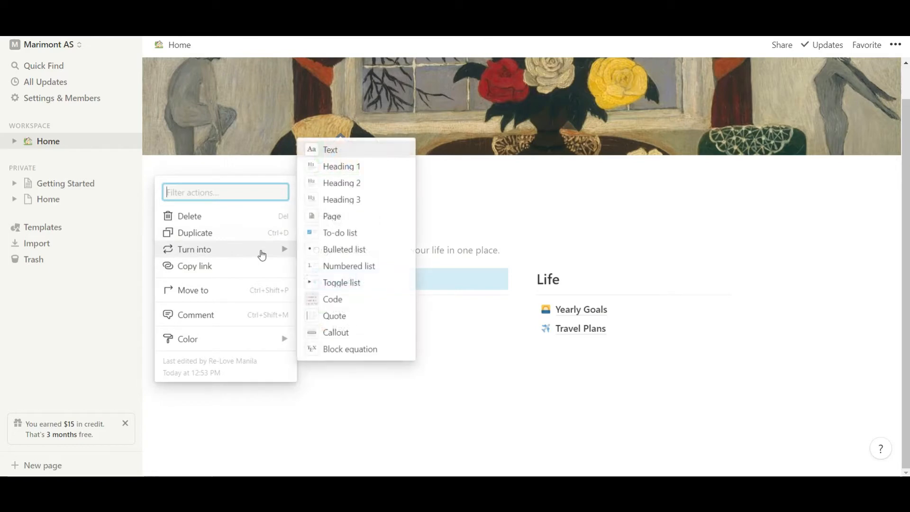
mouse_move(285, 250)
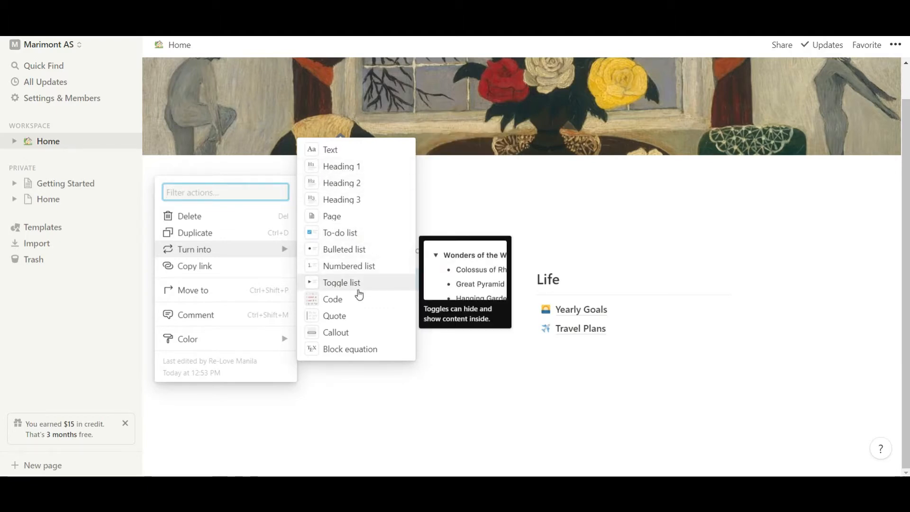
click(350, 167)
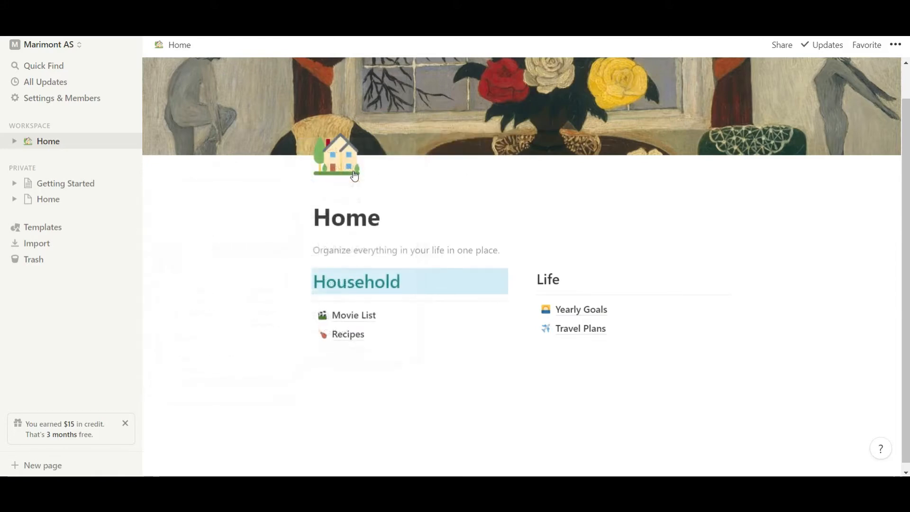
click(237, 309)
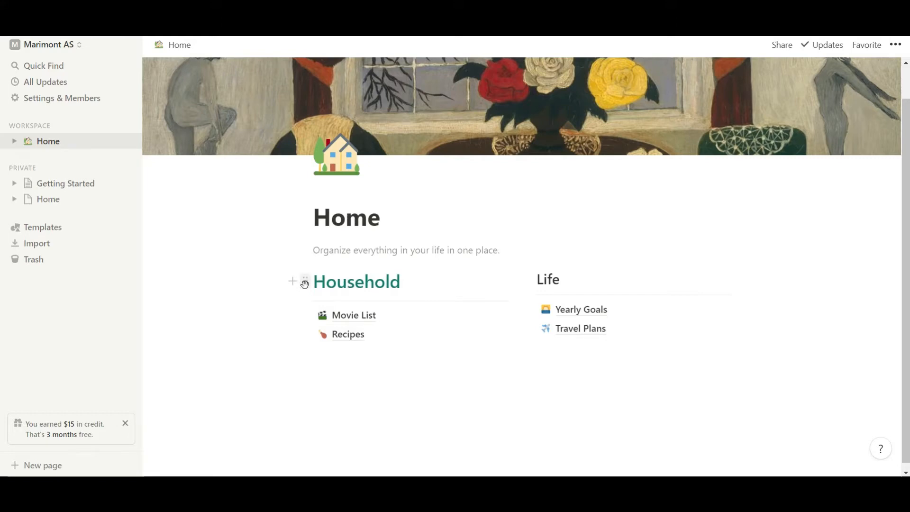
- Apply a gray background to the Household heading
right_click(306, 285)
click(299, 292)
click(306, 283)
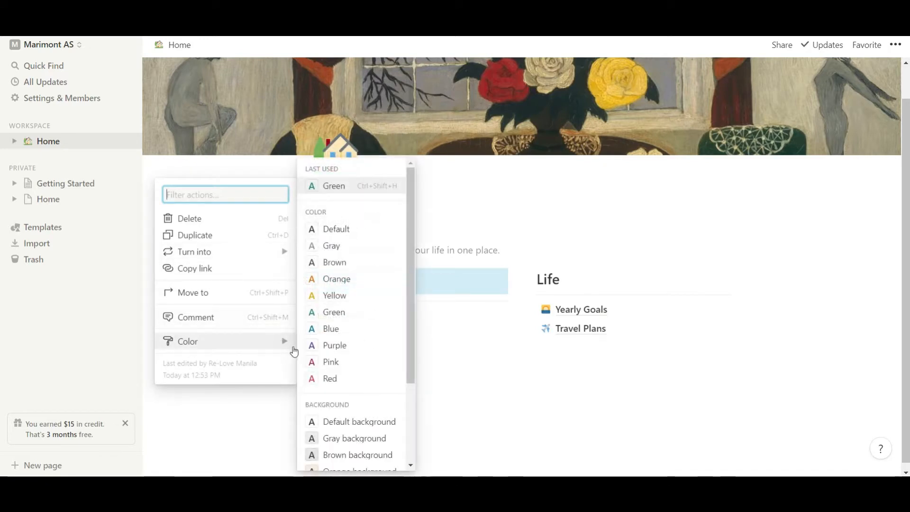
scroll(332, 332, down, 1)
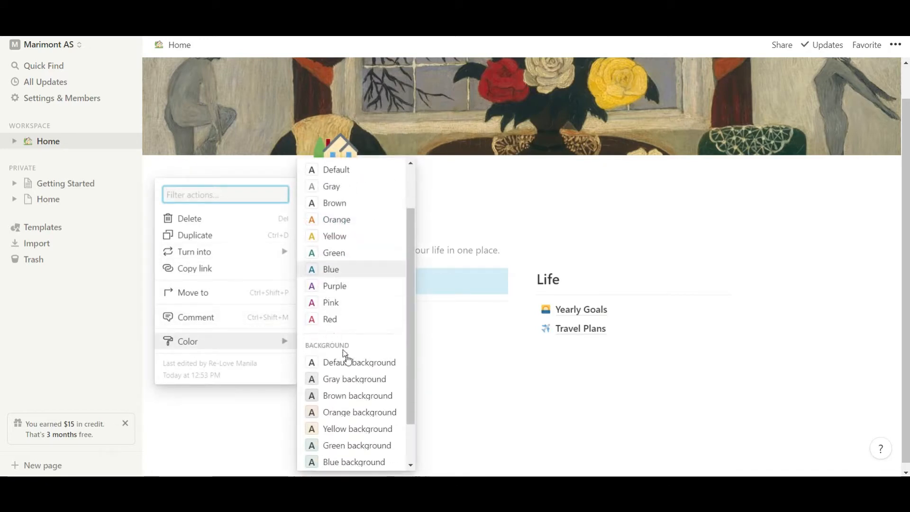
click(361, 379)
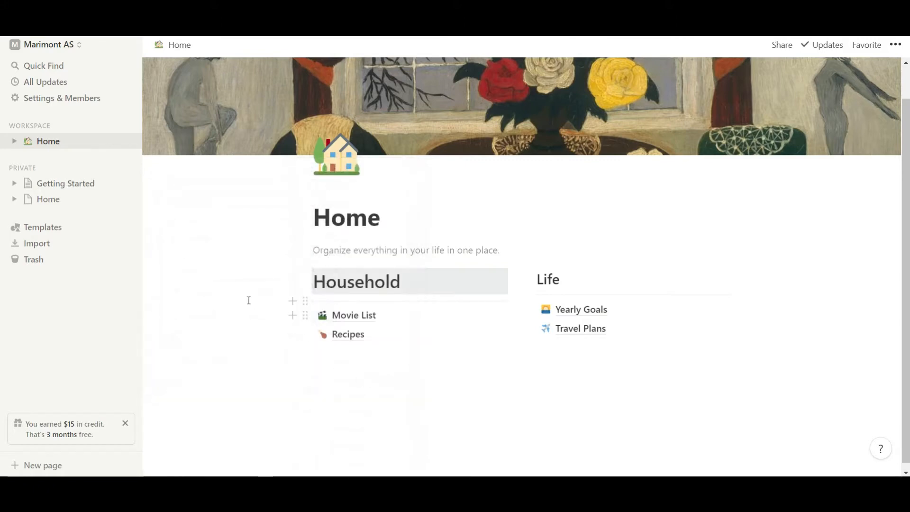
click(242, 298)
- Apply a green background to the Household heading
right_click(305, 283)
click(307, 284)
click(307, 283)
mouse_move(270, 344)
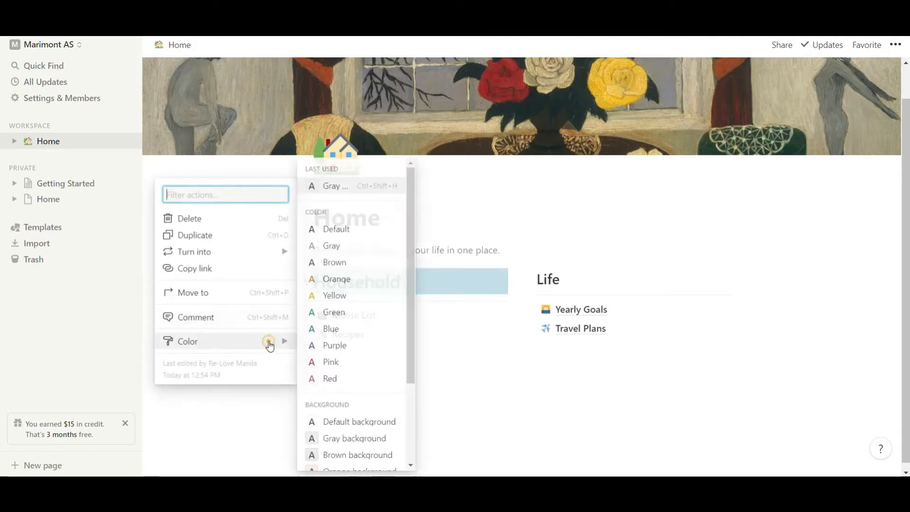
scroll(343, 348, down, 2)
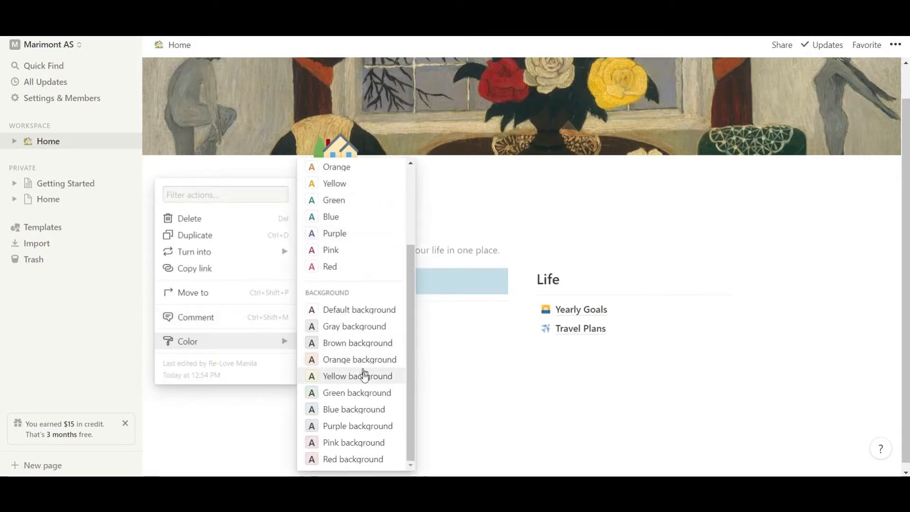
click(367, 393)
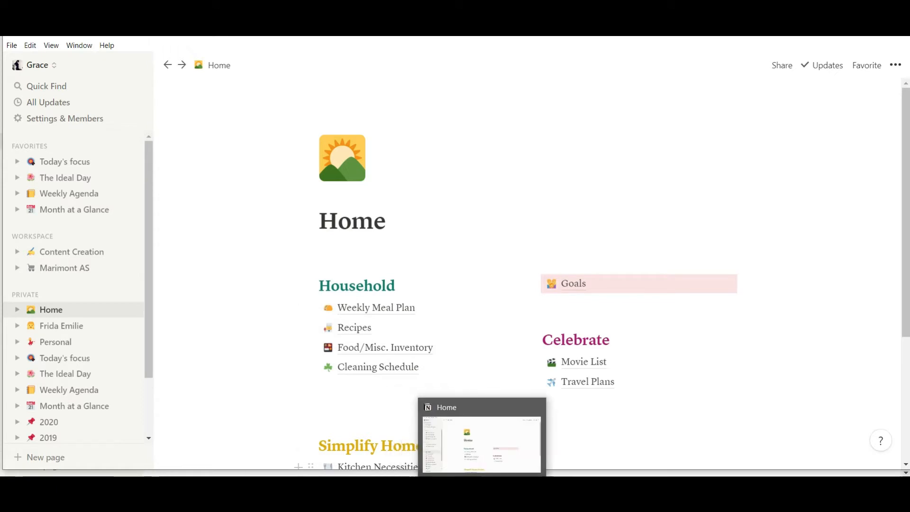
- Return to the new workspace's Home page and rename its Movie List subpage to "Weekly Meal Plan"
click(482, 487)
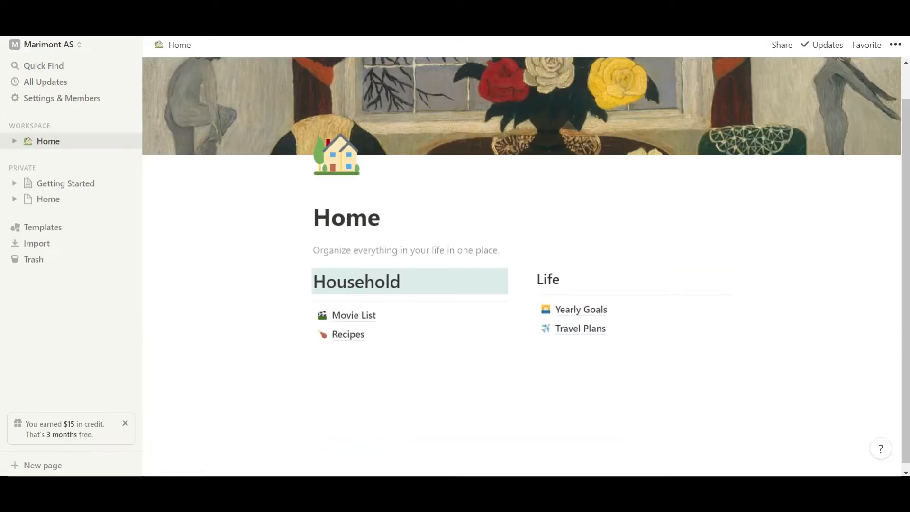
click(399, 322)
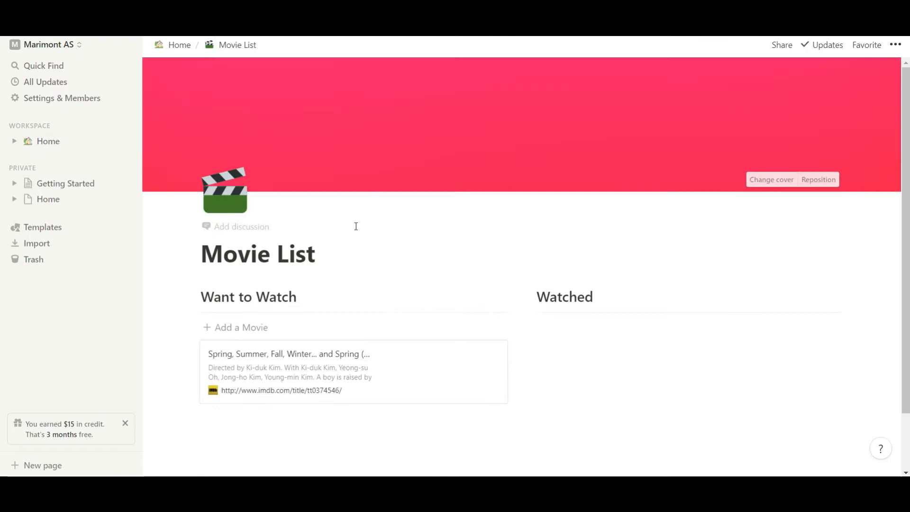
click(350, 252)
key(BackSpace)
key(BackSpace)
key(BackSpace)
key(BackSpace)
key(BackSpace)
key(BackSpace)
key(BackSpace)
key(BackSpace)
key(BackSpace)
key(BackSpace)
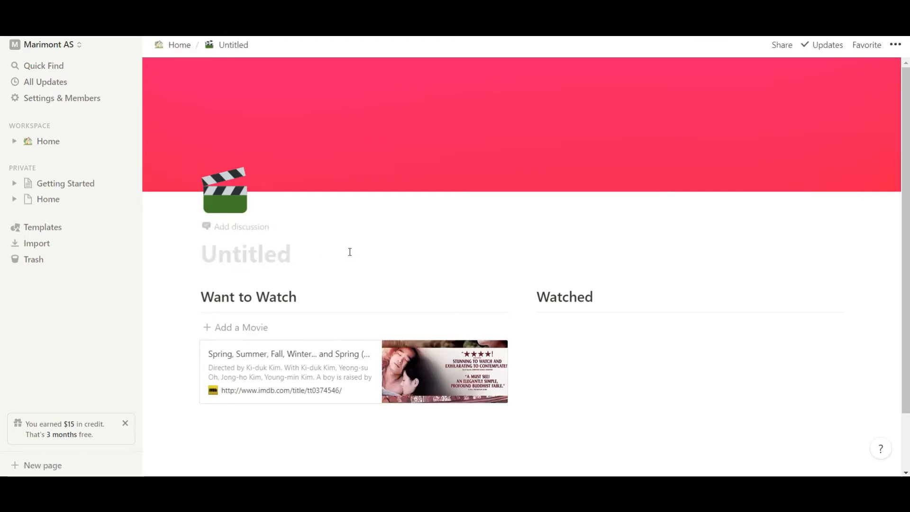
text(Weekly)
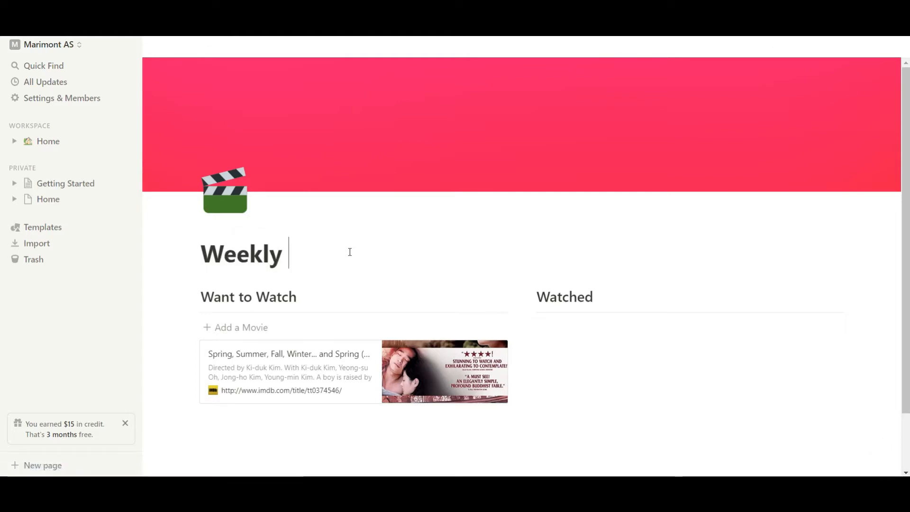
text( Meal )
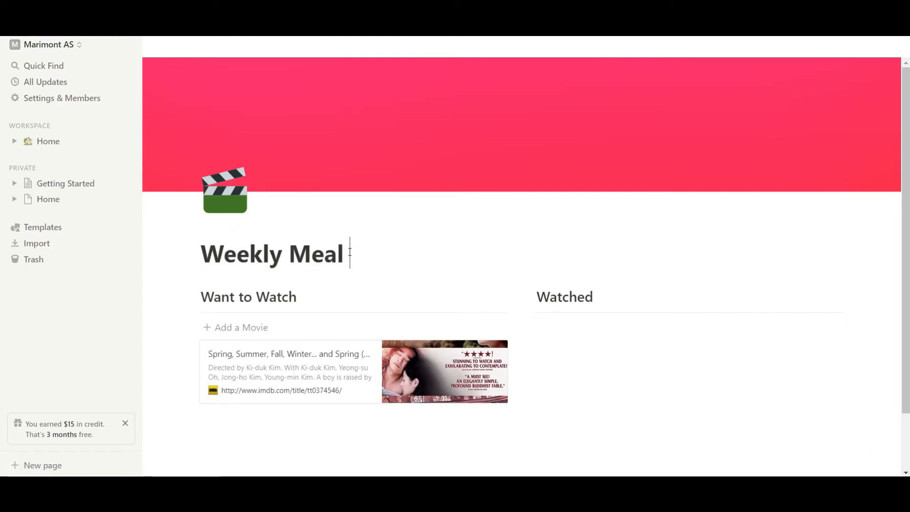
text(Plan)
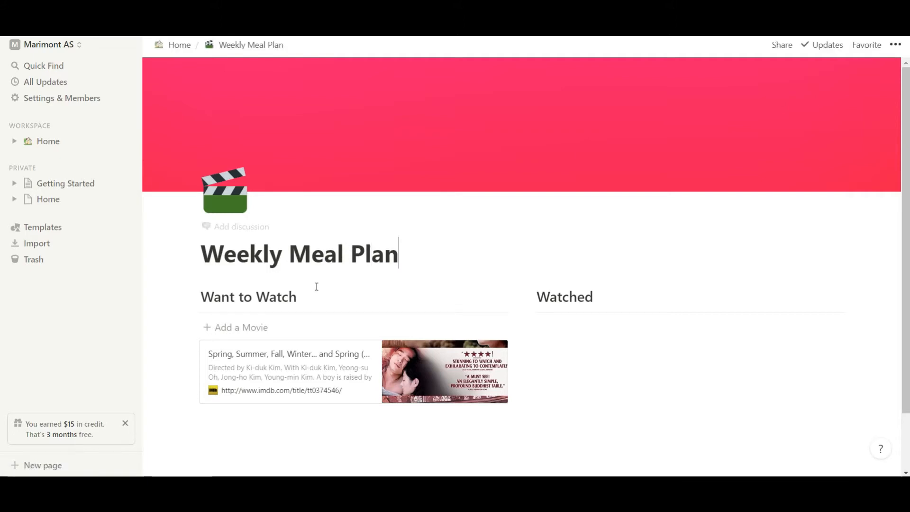
- Clear the Weekly Meal Plan page by deleting the Want to Watch section with its movie entry and the Watched heading
scroll(316, 289, down, 2)
click(364, 388)
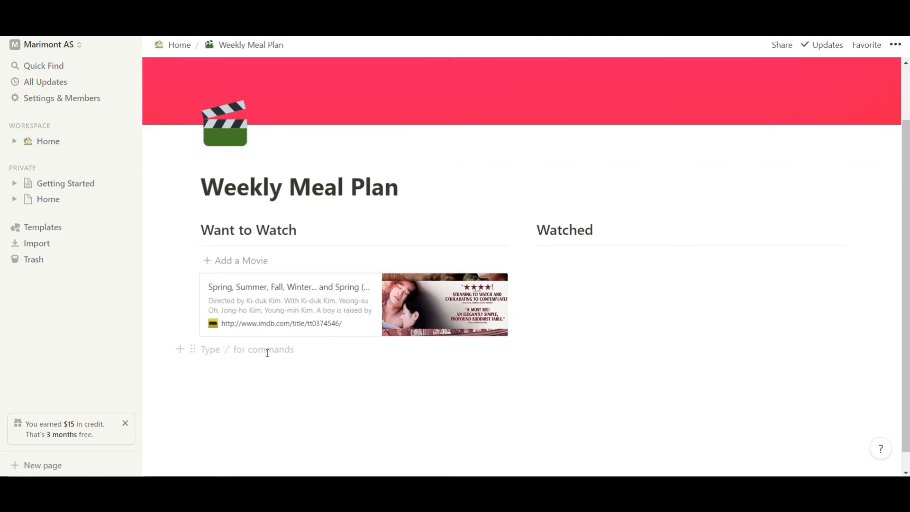
key(BackSpace)
key(BackSpace)
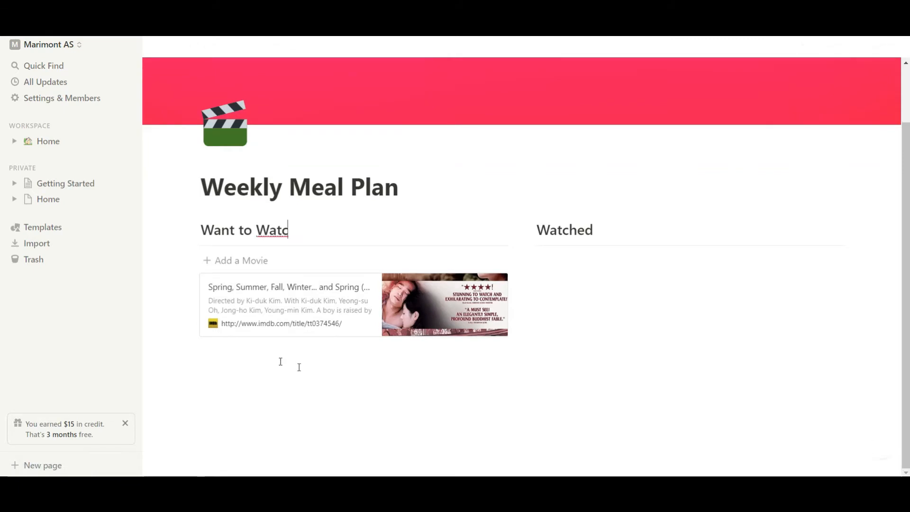
click(435, 378)
drag(436, 377, 258, 211)
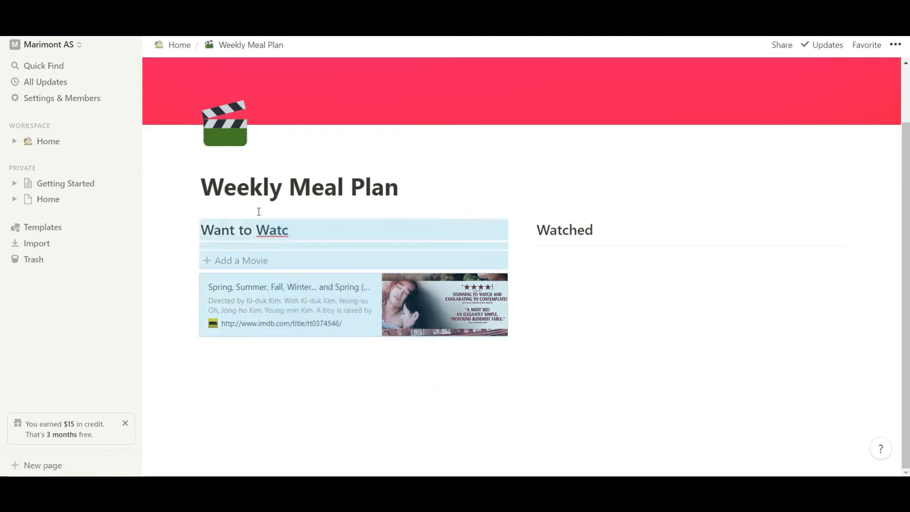
key(BackSpace)
drag(287, 289, 190, 296)
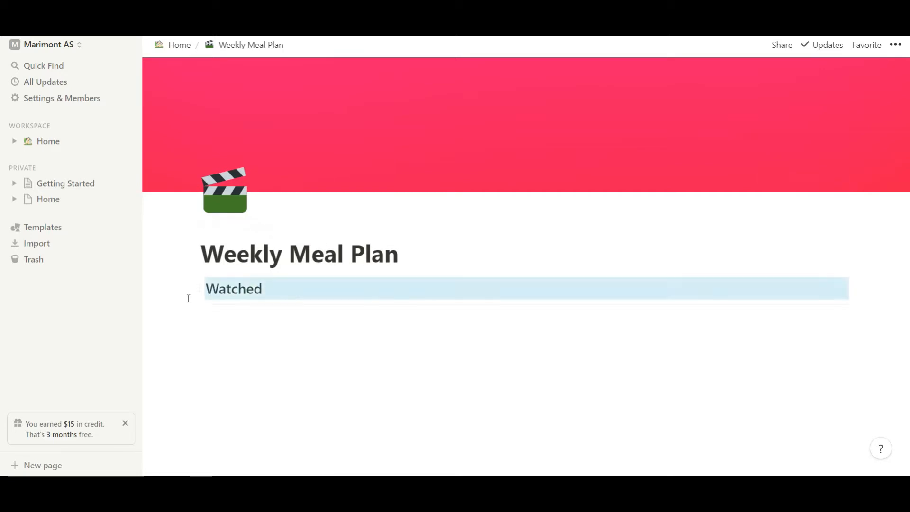
key(BackSpace)
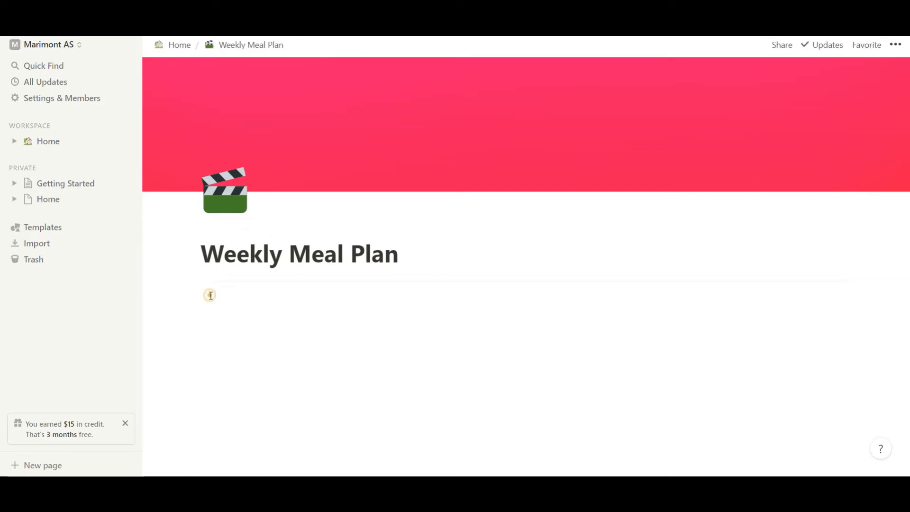
click(210, 295)
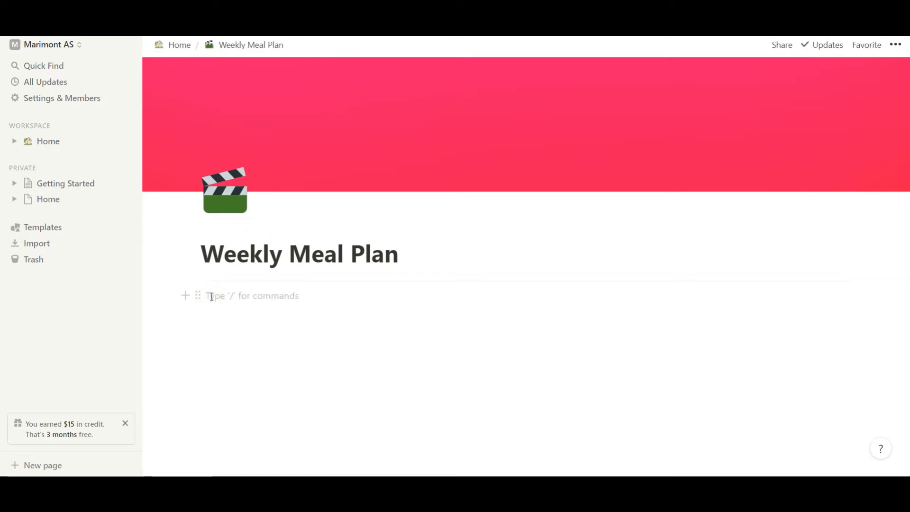
text(/)
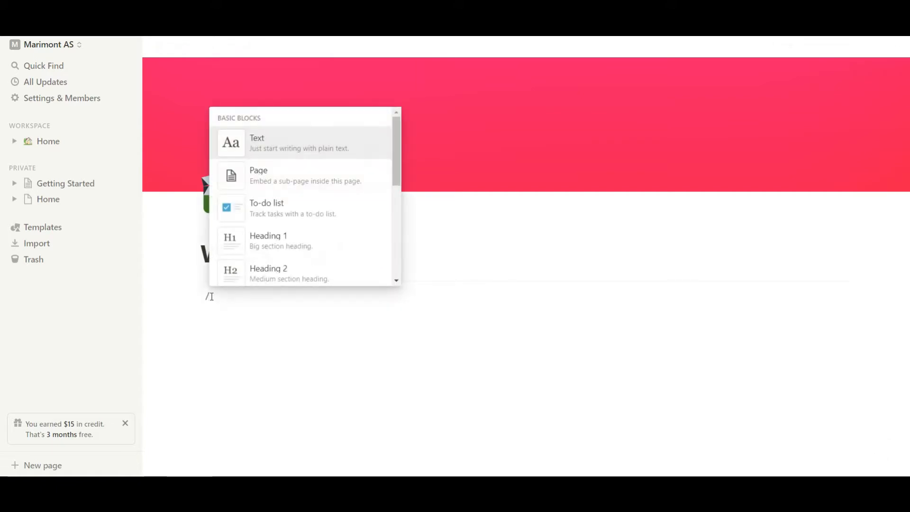
text(tem)
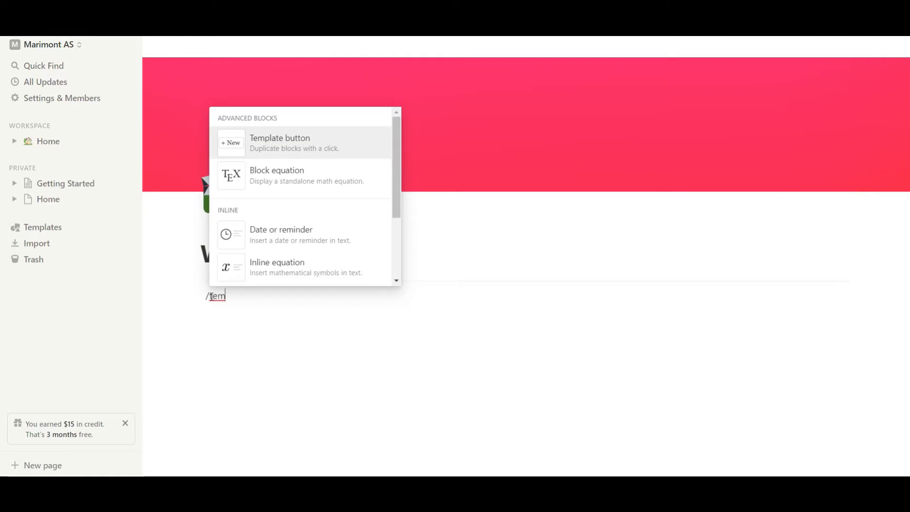
scroll(258, 280, down, 3)
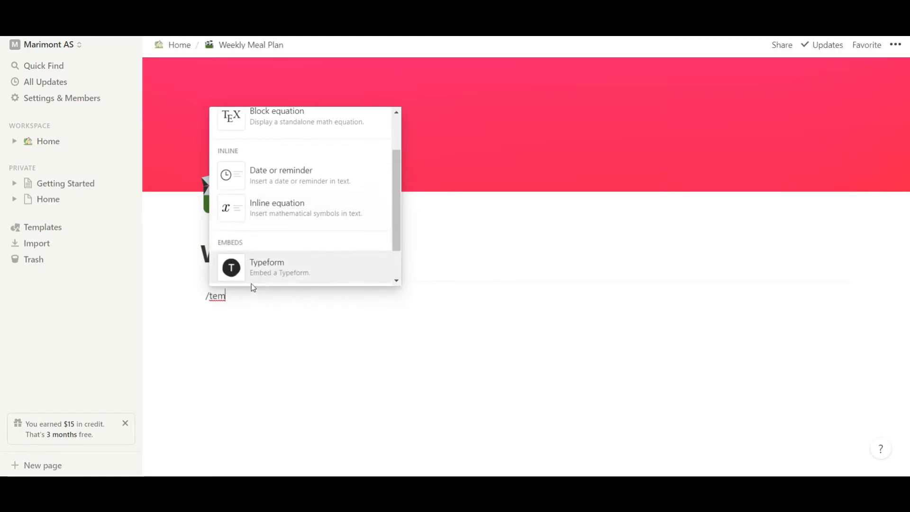
click(257, 315)
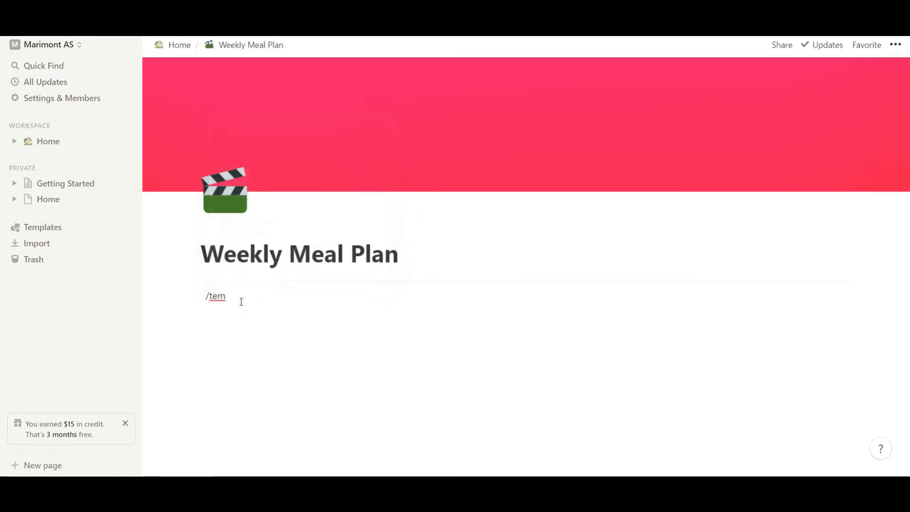
key(BackSpace)
key(BackSpace)
key(BackSpace)
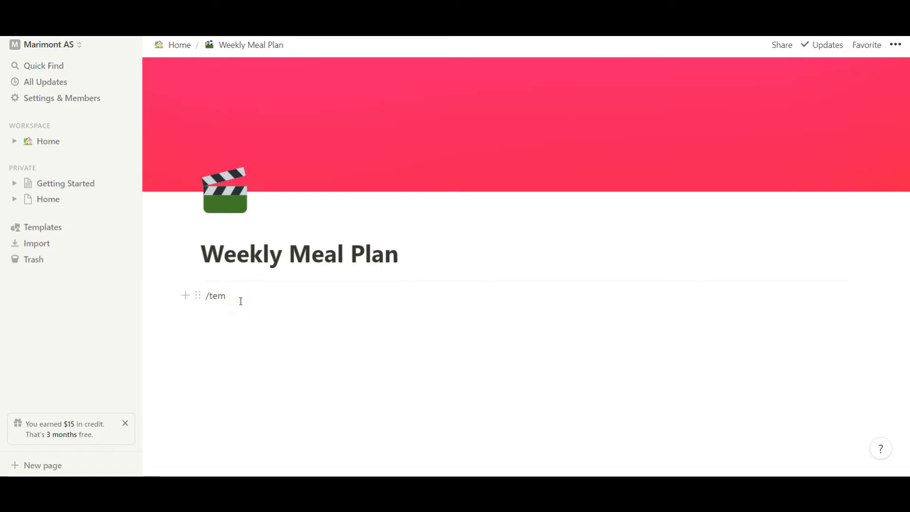
key(BackSpace)
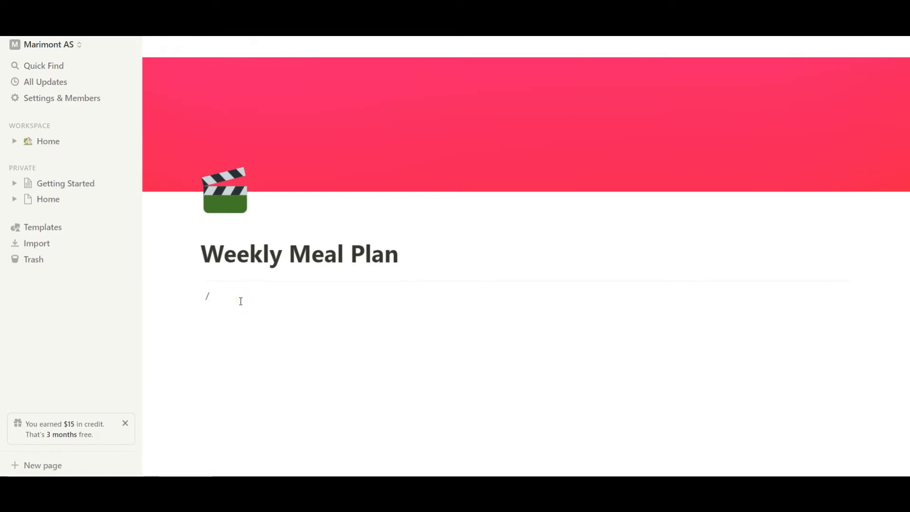
key(BackSpace)
text(/)
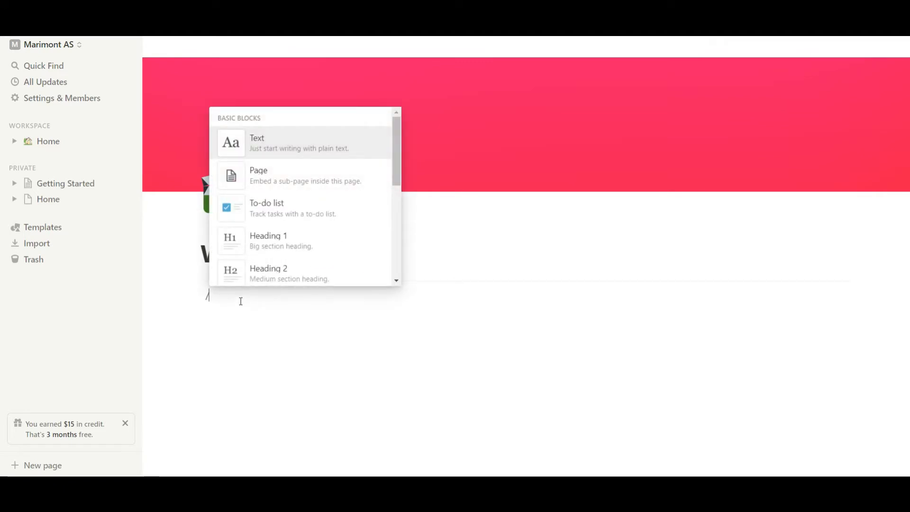
text(text)
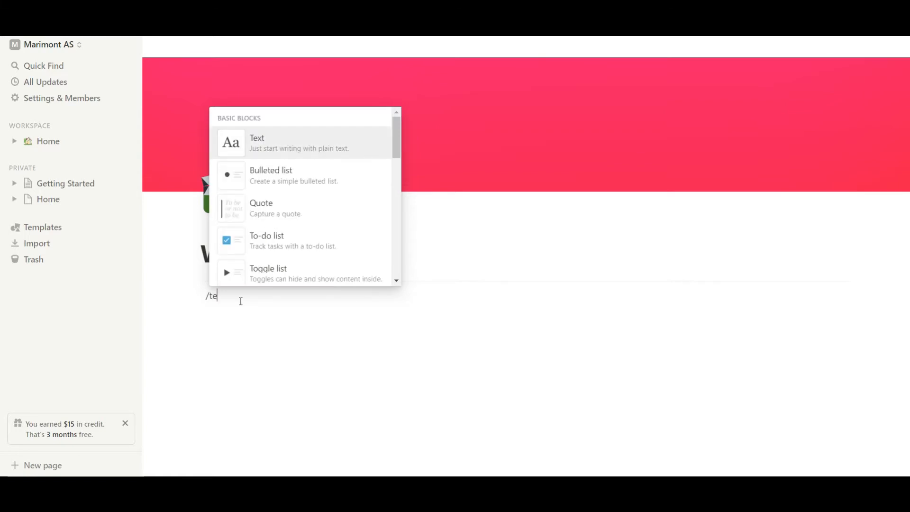
key(BackSpace)
key(BackSpace)
key(BackSpace)
key(BackSpace)
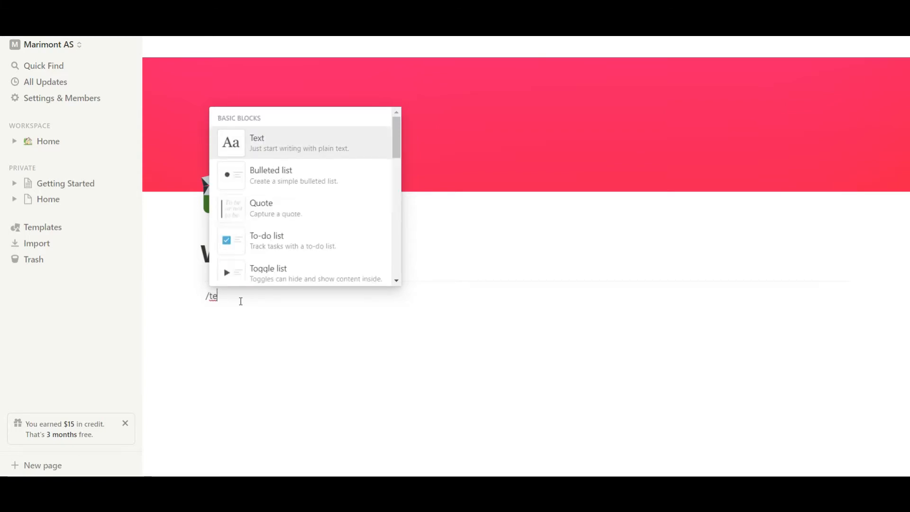
text(pag)
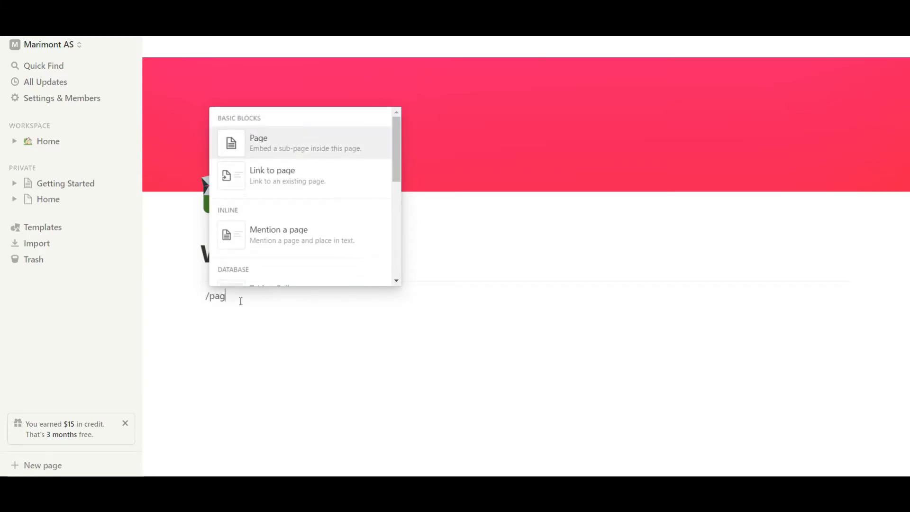
text(e)
key(BackSpace)
key(BackSpace)
key(BackSpace)
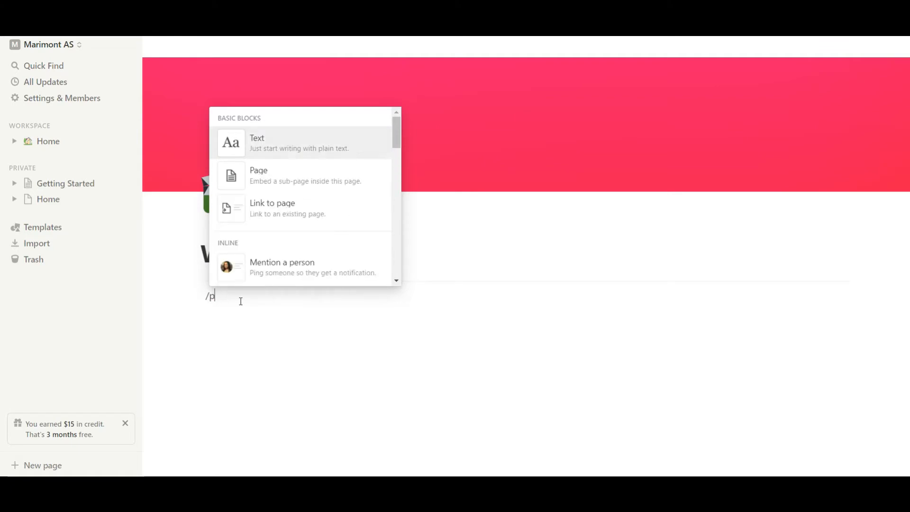
key(BackSpace)
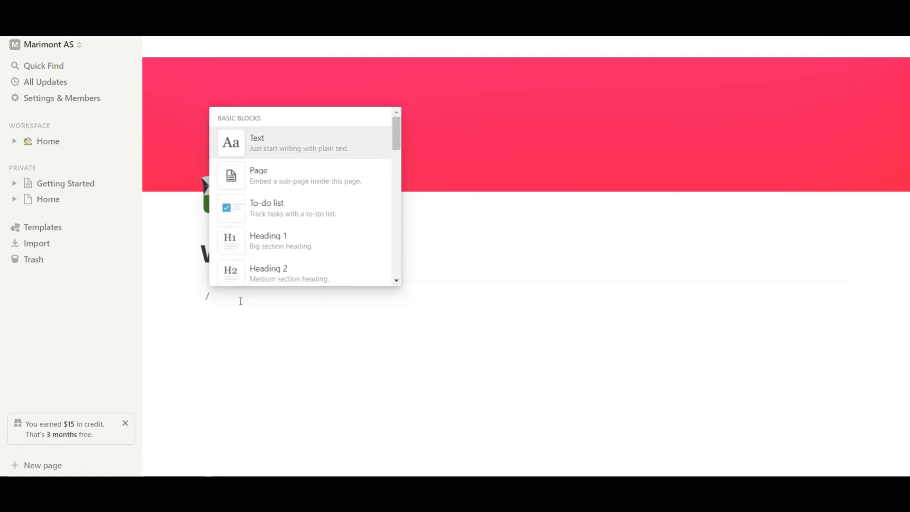
- Insert a template button block below the divider on the Weekly Meal Plan page and delete it again
text(templa)
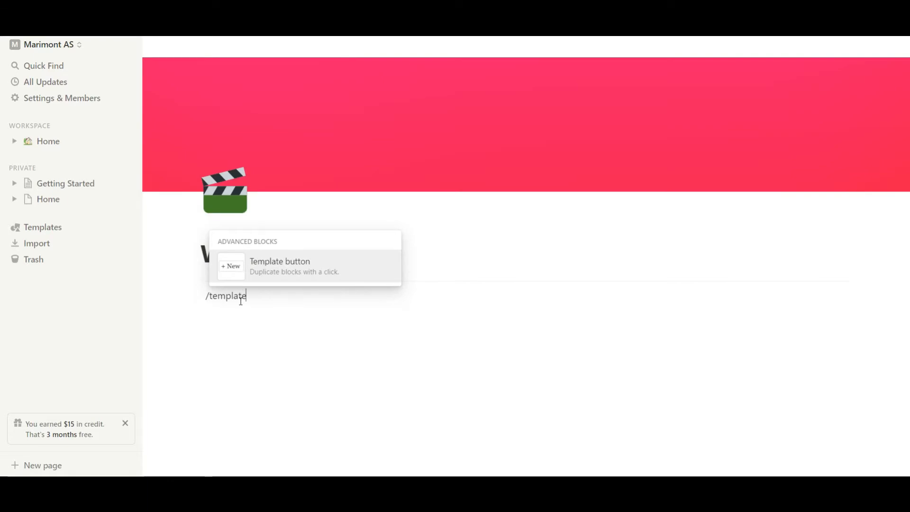
text(te)
click(264, 277)
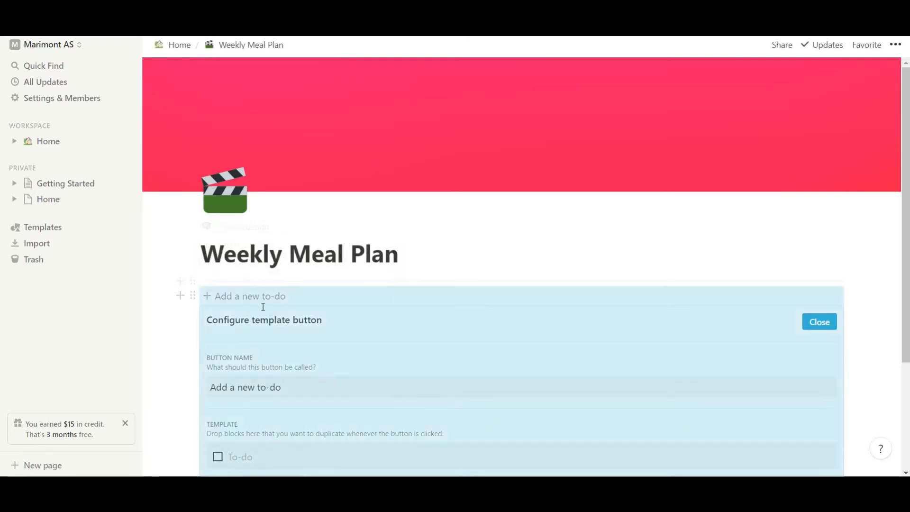
scroll(263, 307, down, 3)
drag(308, 345, 275, 151)
key(BackSpace)
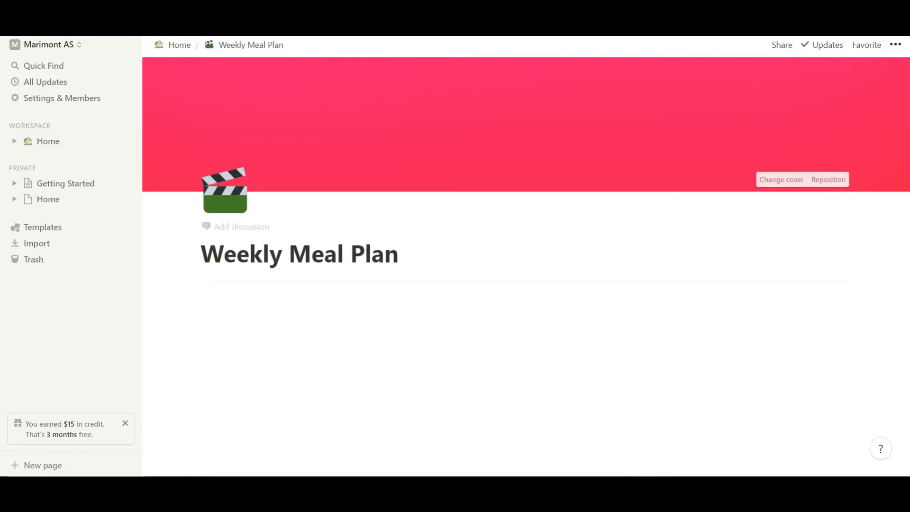
click(896, 50)
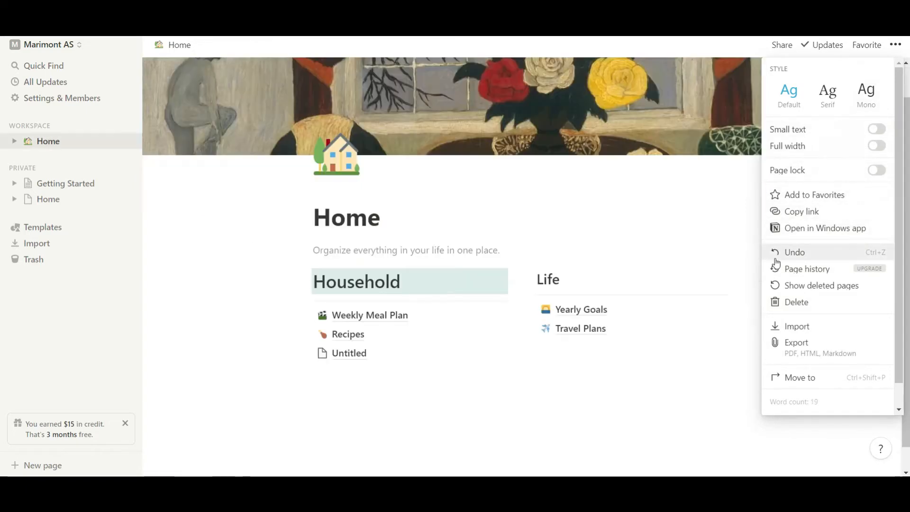
click(776, 258)
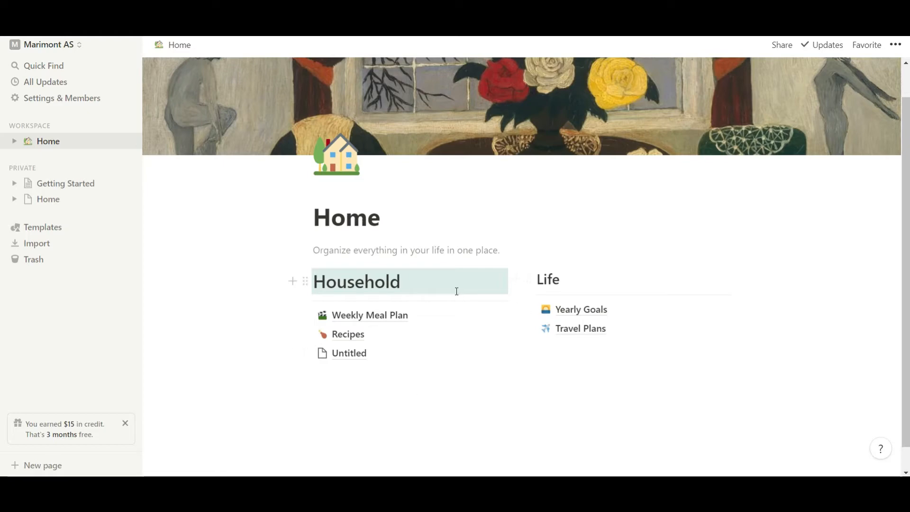
- Open the Recipes subpage to examine its table and return to the Home page
click(348, 335)
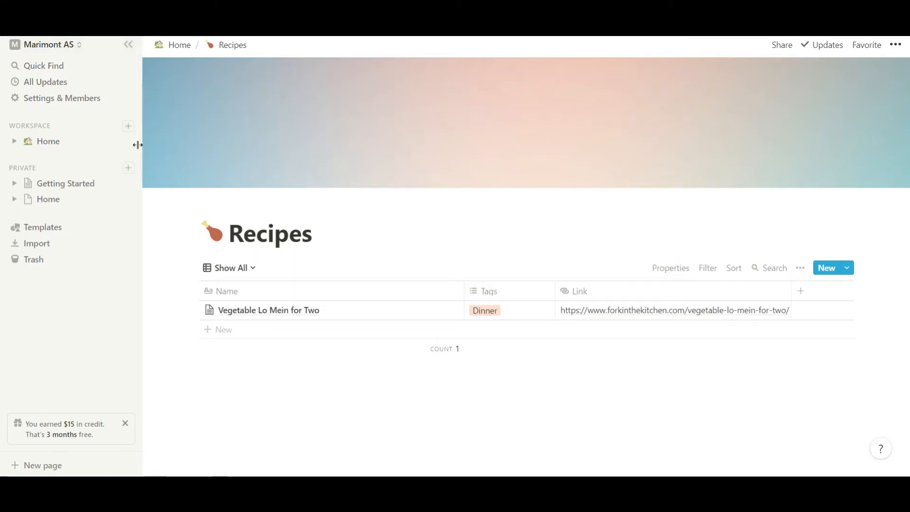
click(181, 47)
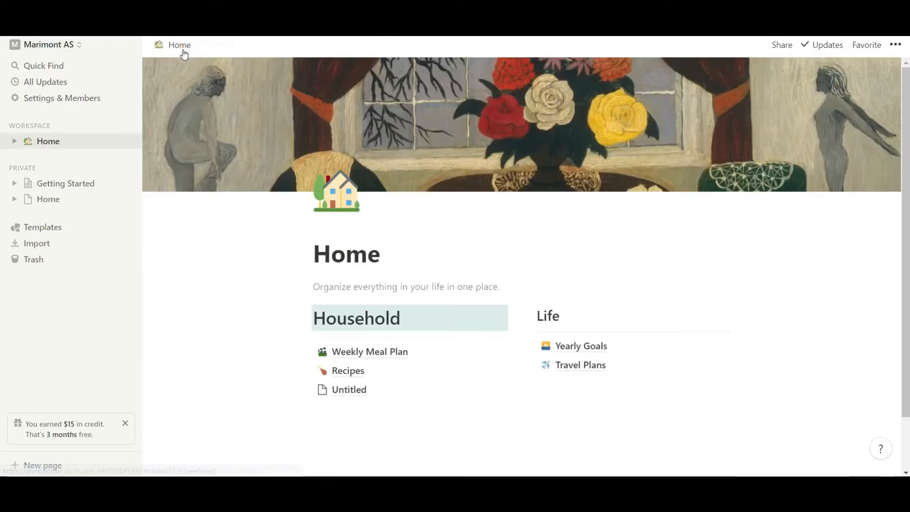
- Delete the Weekly Meal Plan and Recipes subpages from the Household section of the Home page
scroll(355, 346, down, 2)
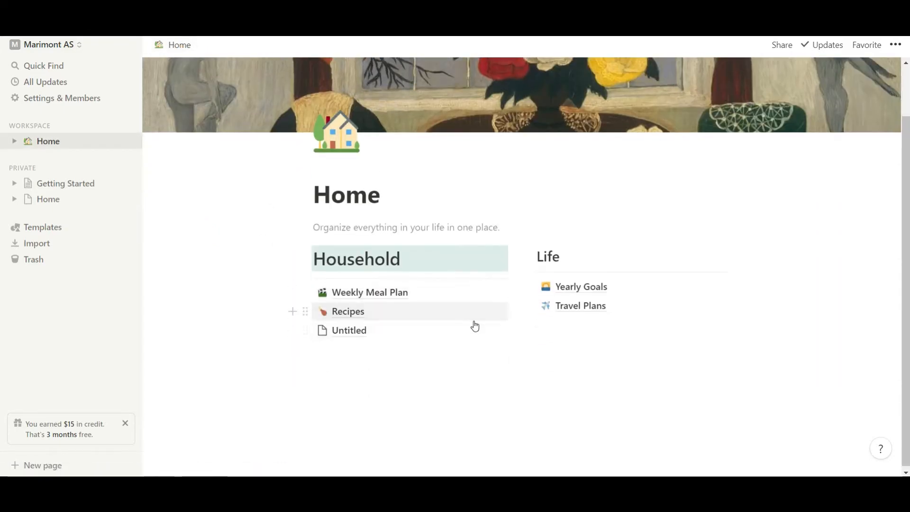
click(497, 294)
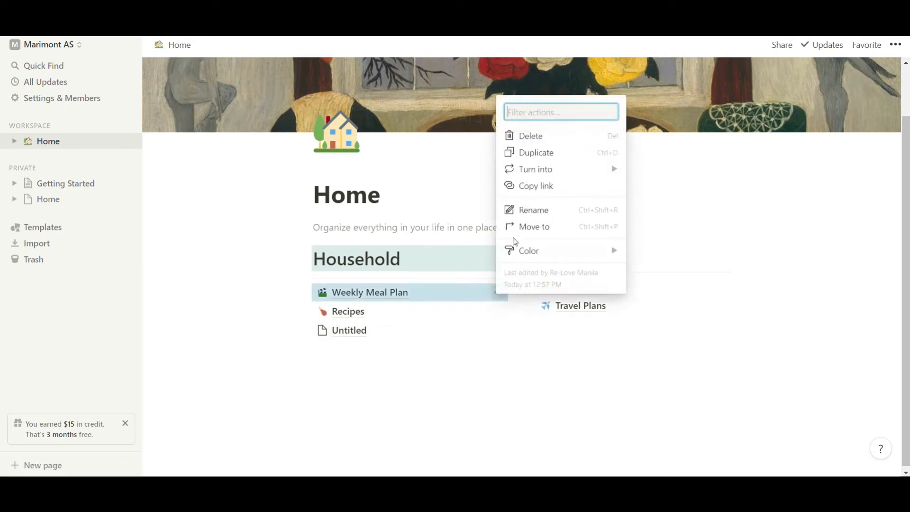
click(530, 137)
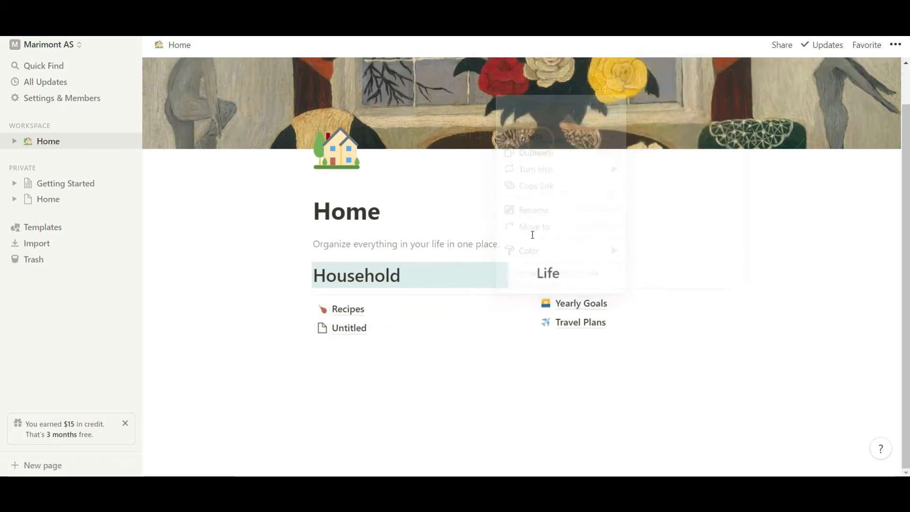
click(498, 308)
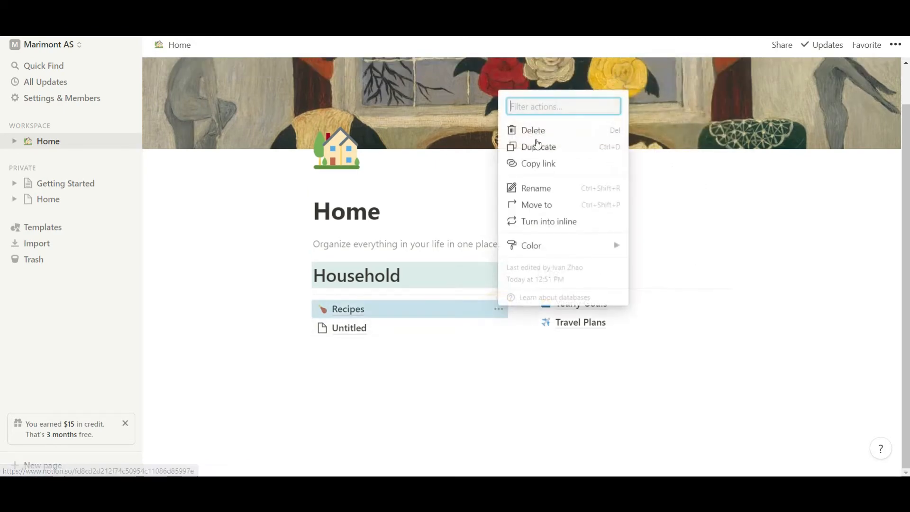
click(536, 135)
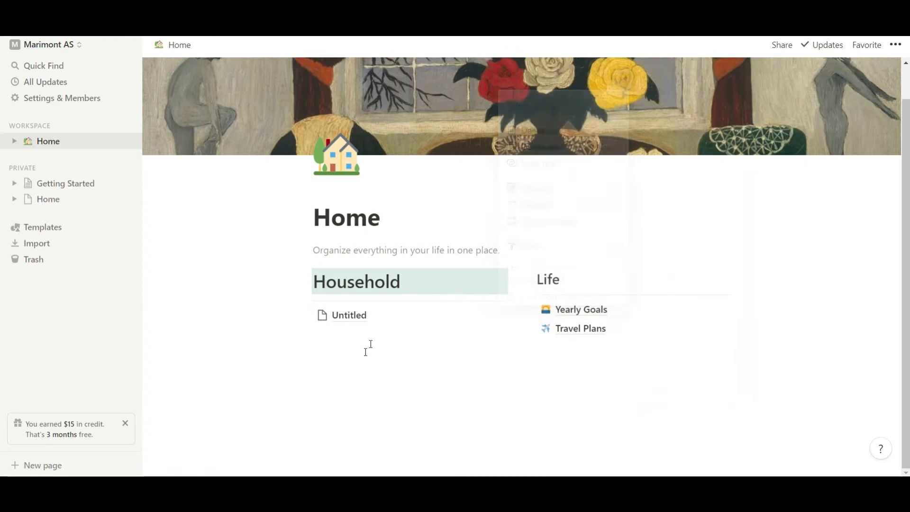
- Add a new subpage below the Untitled page in the Household section
click(345, 328)
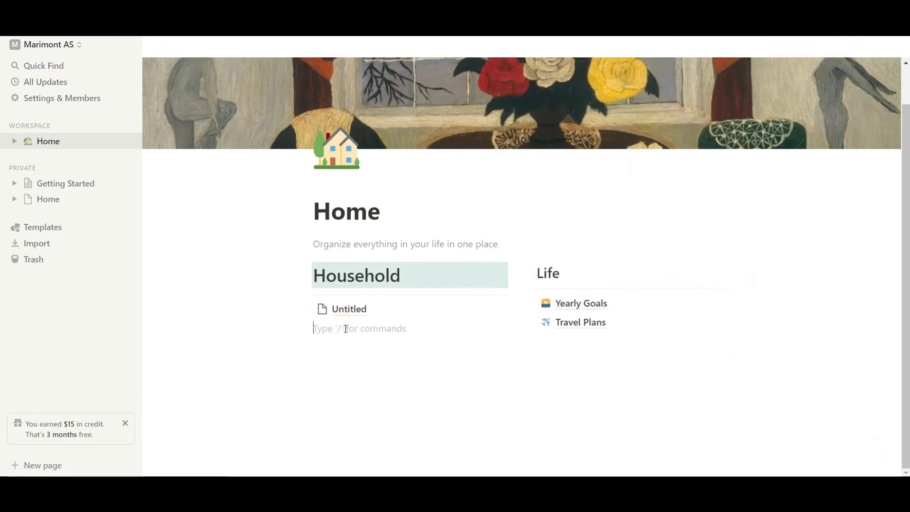
text(/)
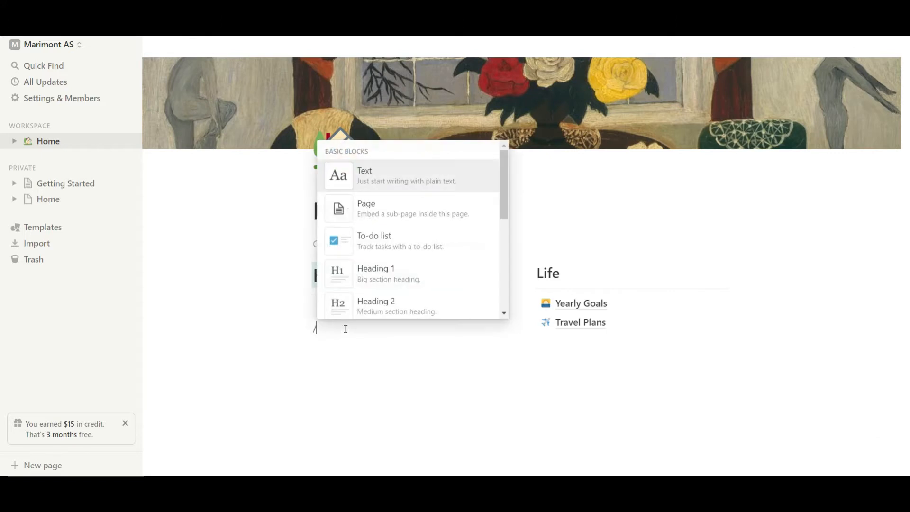
click(345, 217)
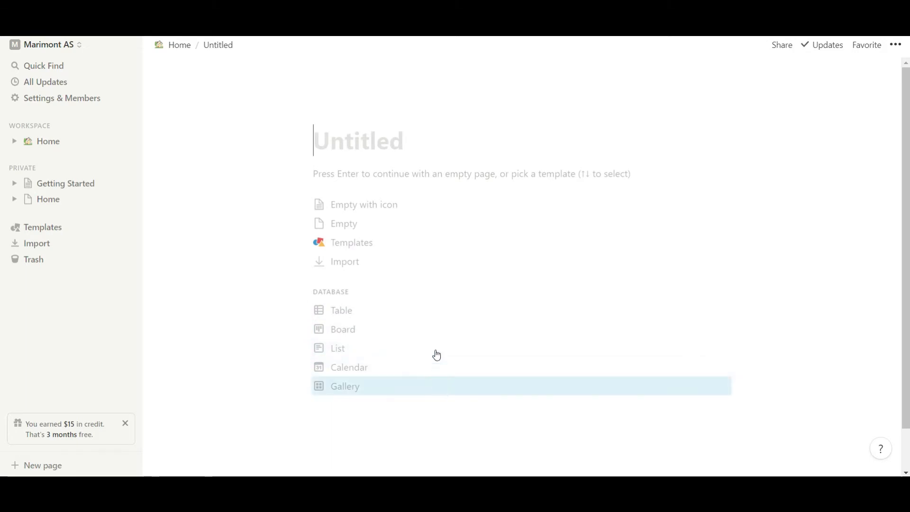
- Open the template gallery for the untitled page and preview the Personal templates from Task List through Job Applications
click(434, 251)
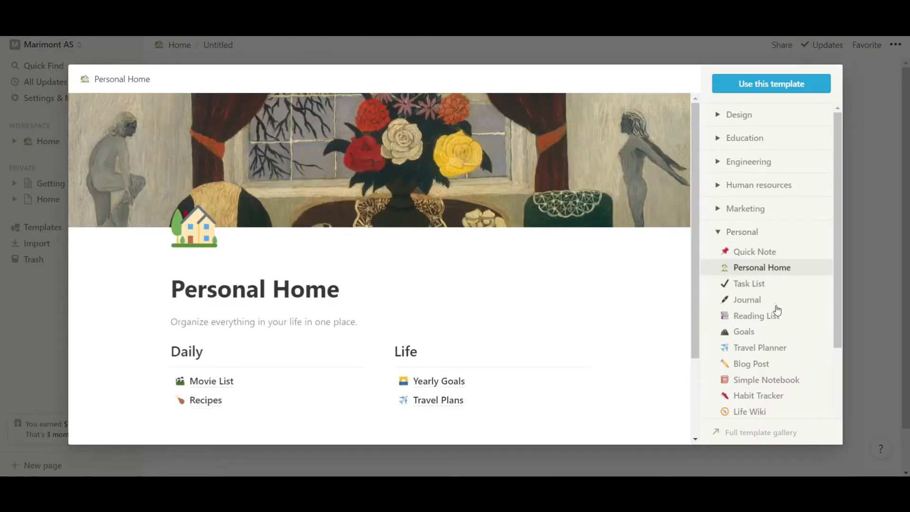
scroll(775, 316, down, 3)
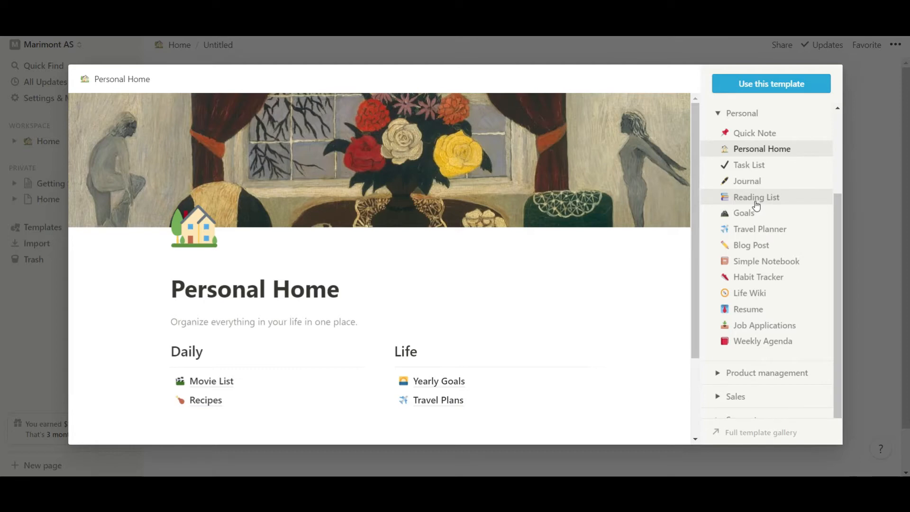
click(750, 168)
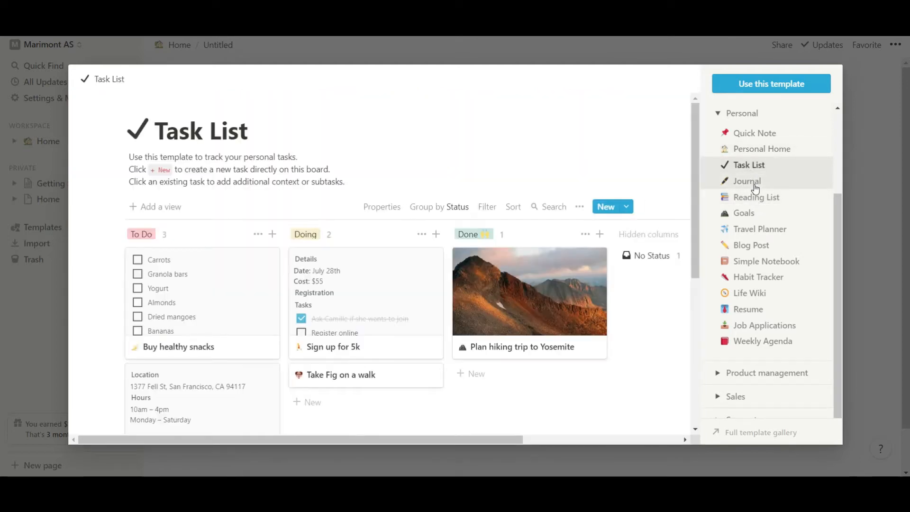
click(756, 189)
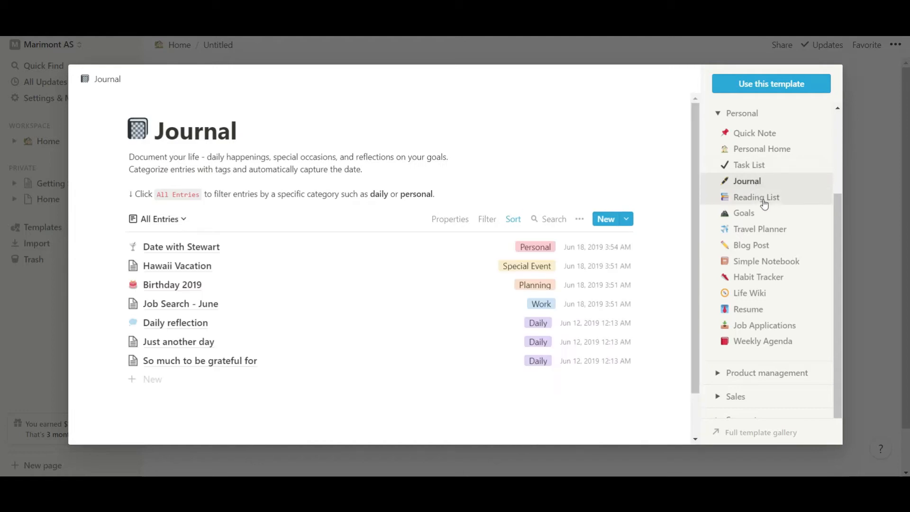
click(764, 201)
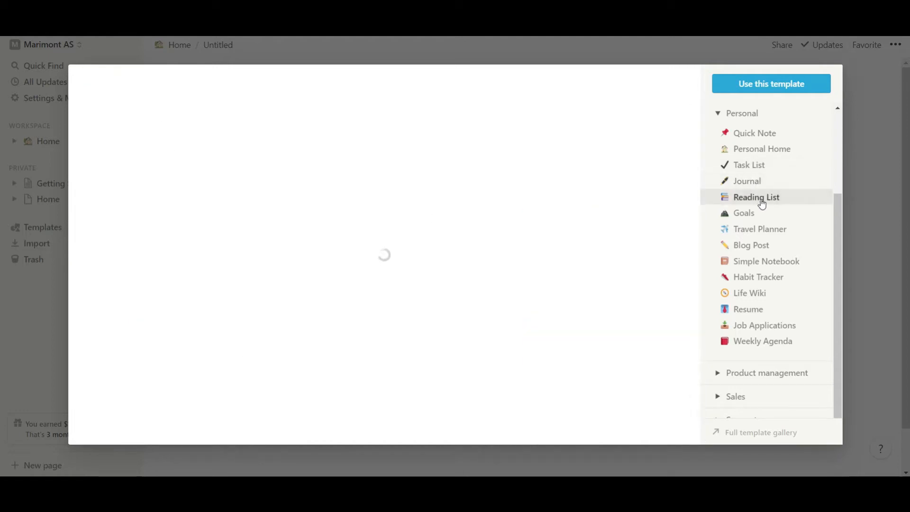
click(761, 219)
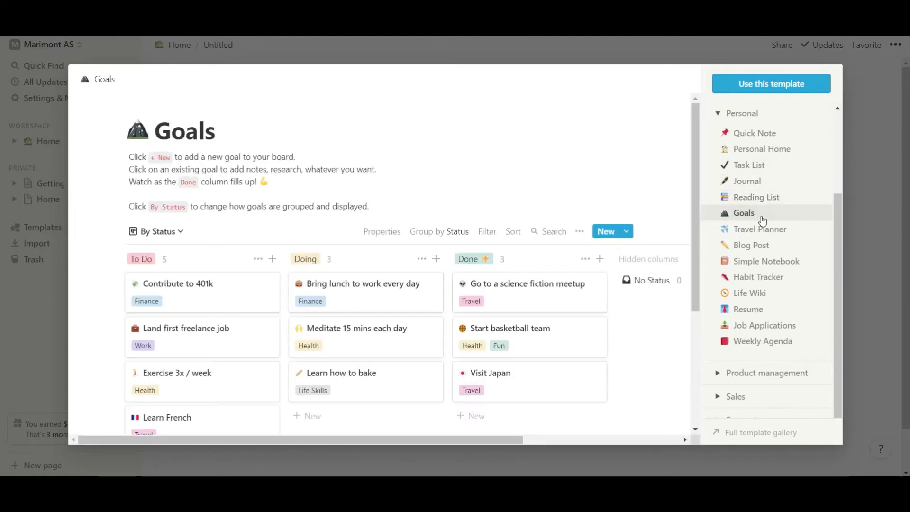
click(764, 231)
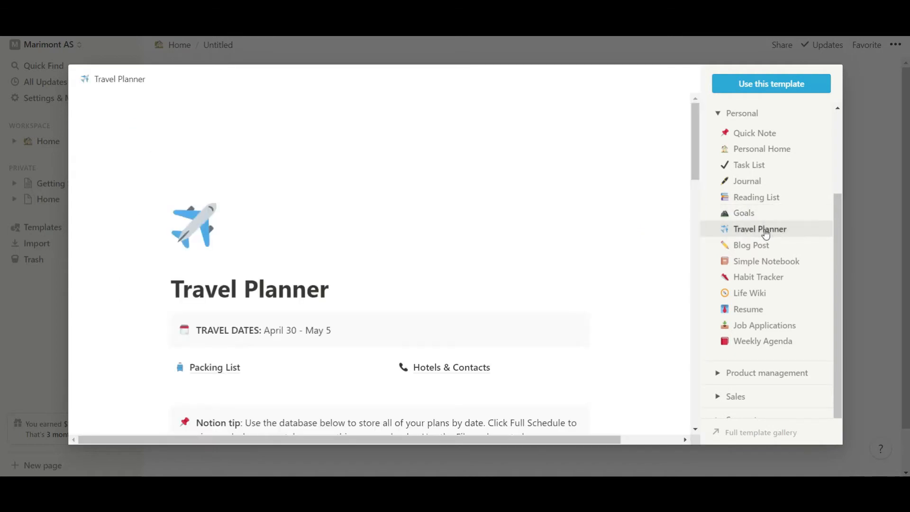
click(770, 245)
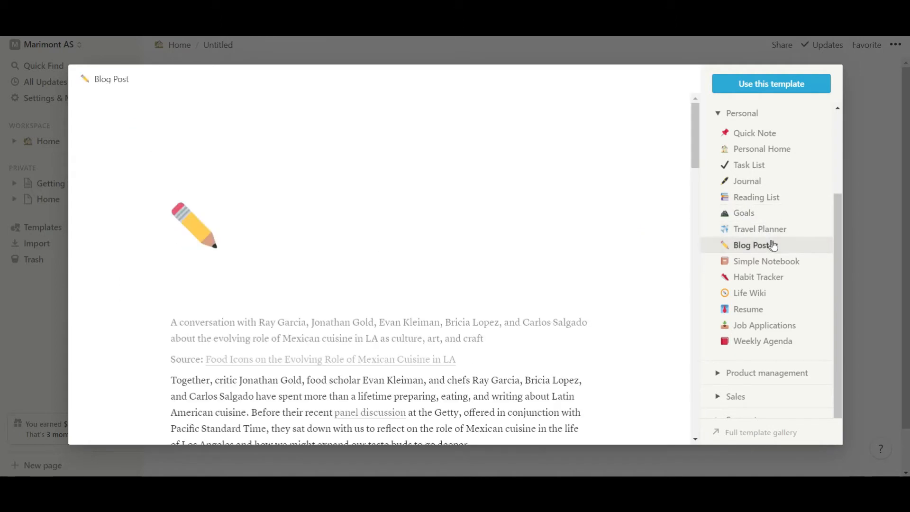
click(783, 262)
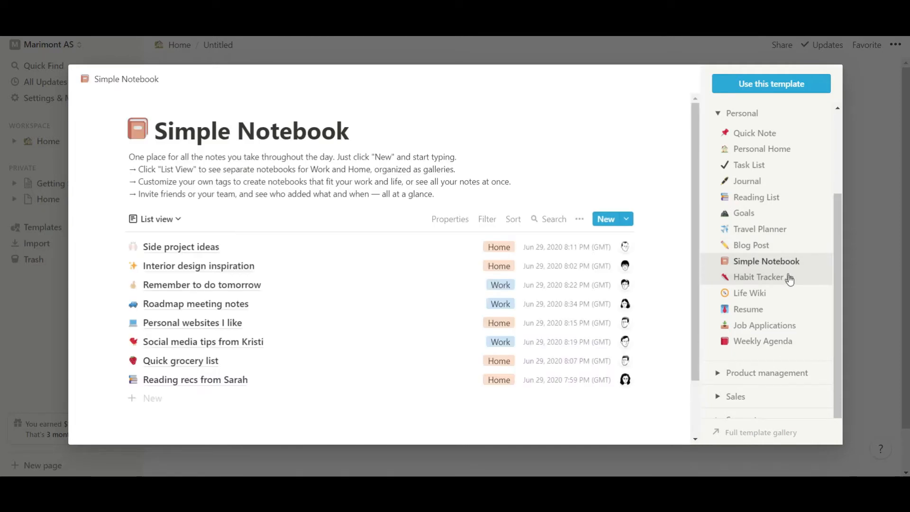
click(789, 280)
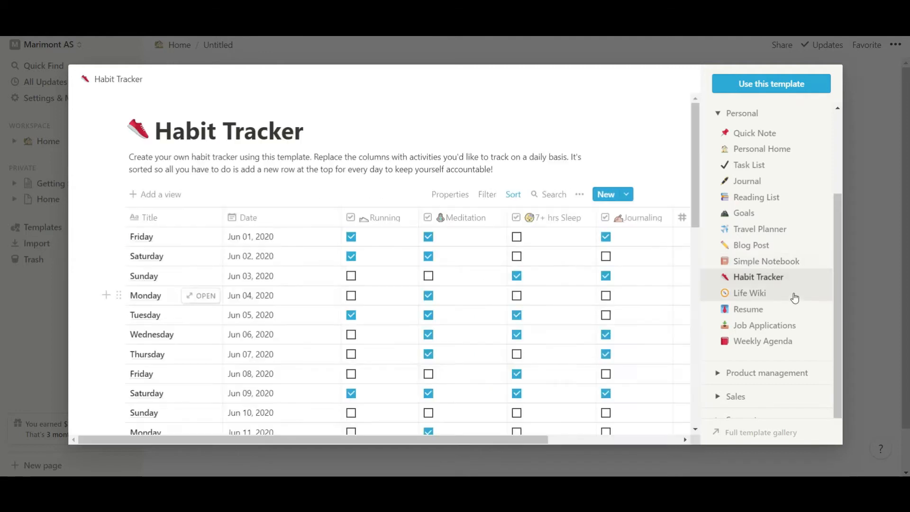
click(795, 297)
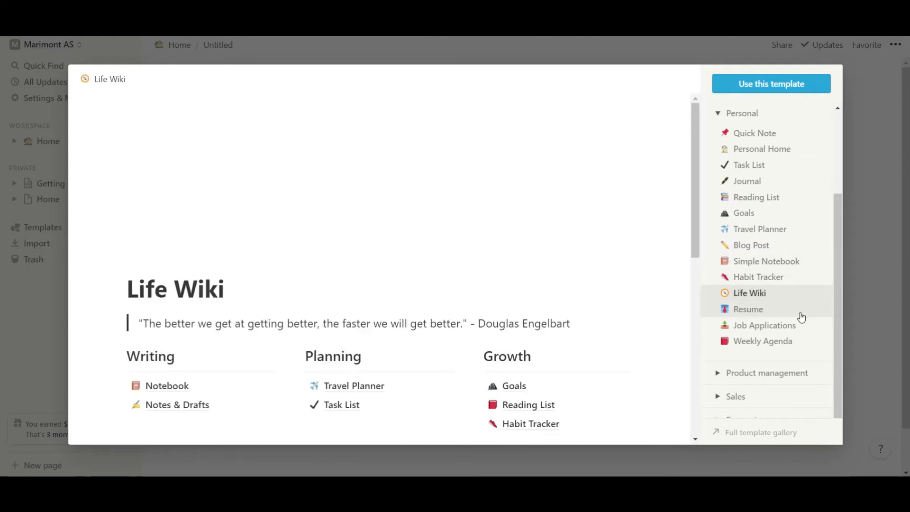
click(800, 315)
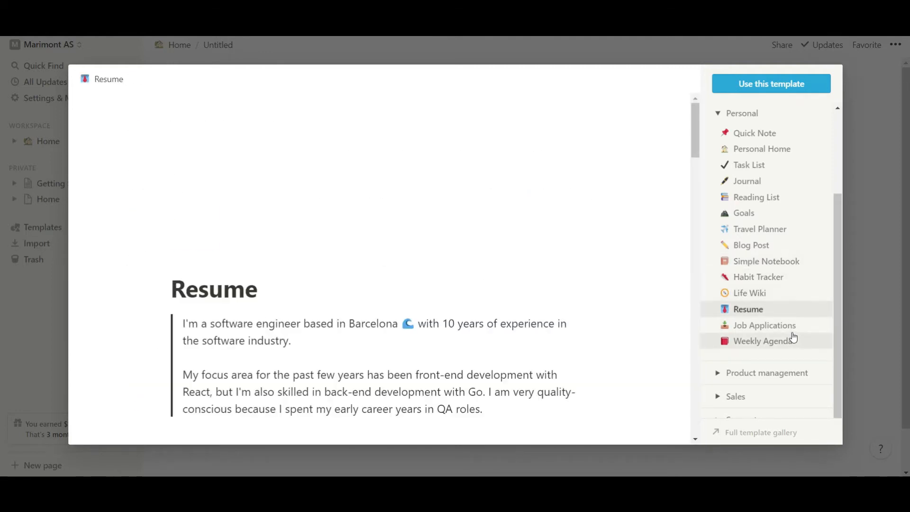
click(789, 332)
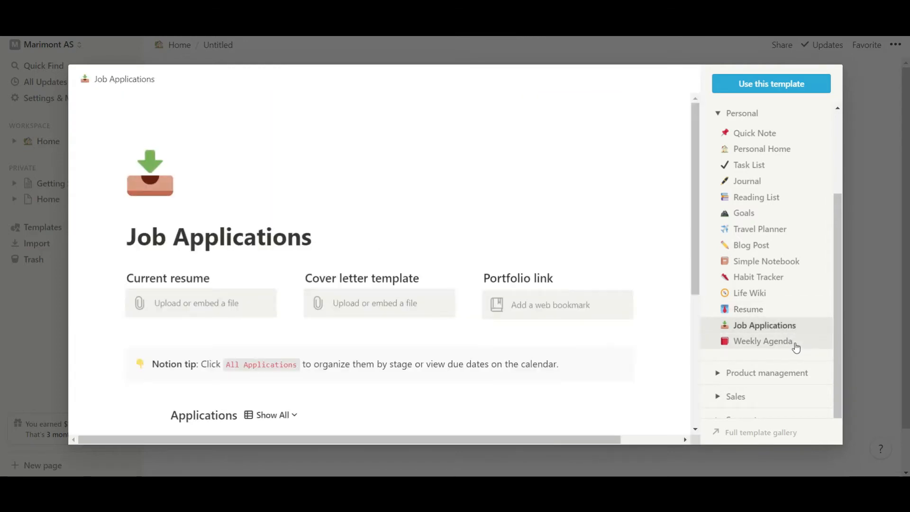
- Fill the untitled page with the Weekly Agenda template from the Personal category
click(794, 347)
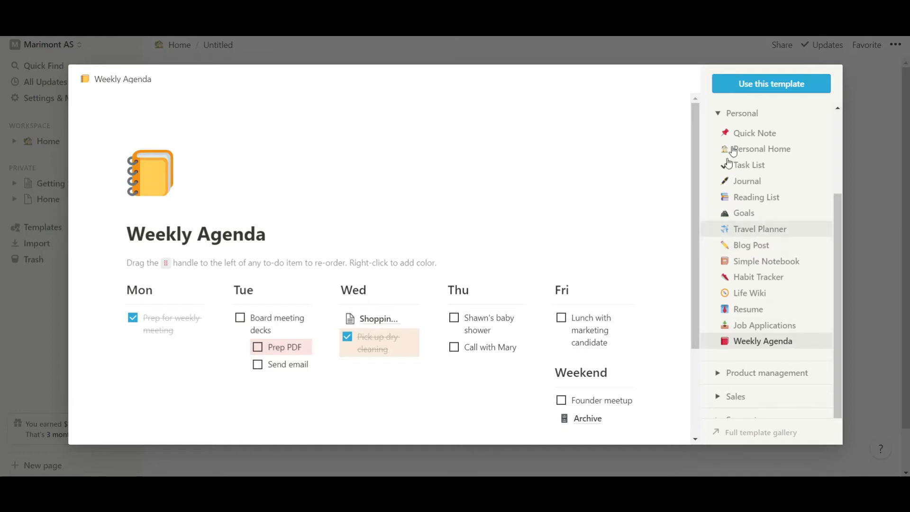
click(759, 88)
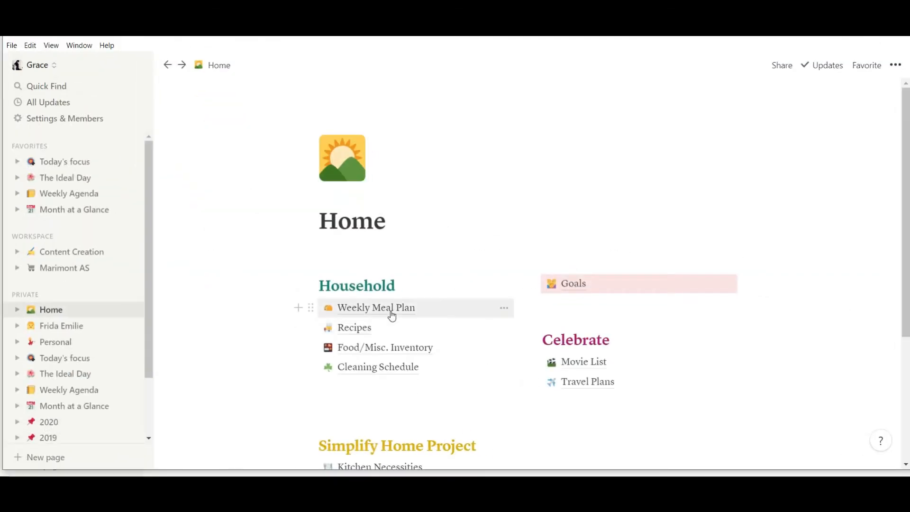
- Examine the seven-day layout of the existing Home page's Weekly Meal Plan and return to the new Weekly Agenda page in Chrome
click(391, 312)
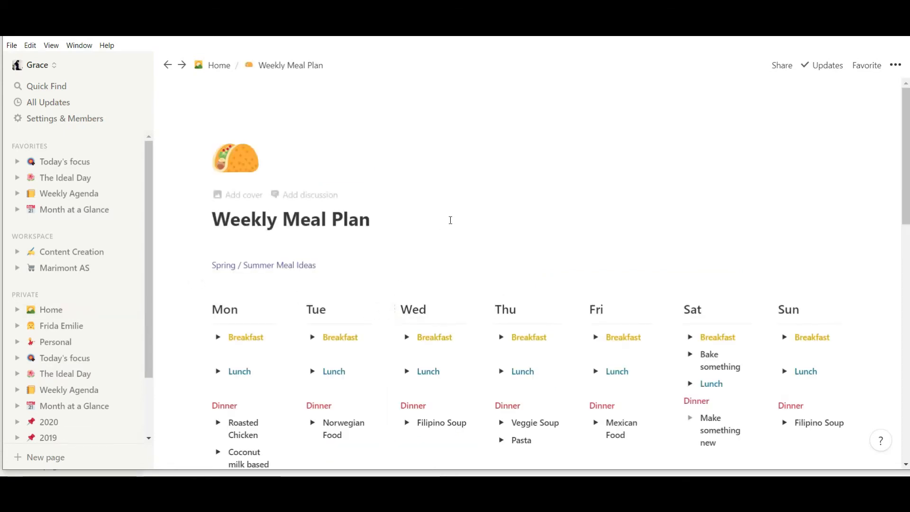
scroll(451, 221, down, 1)
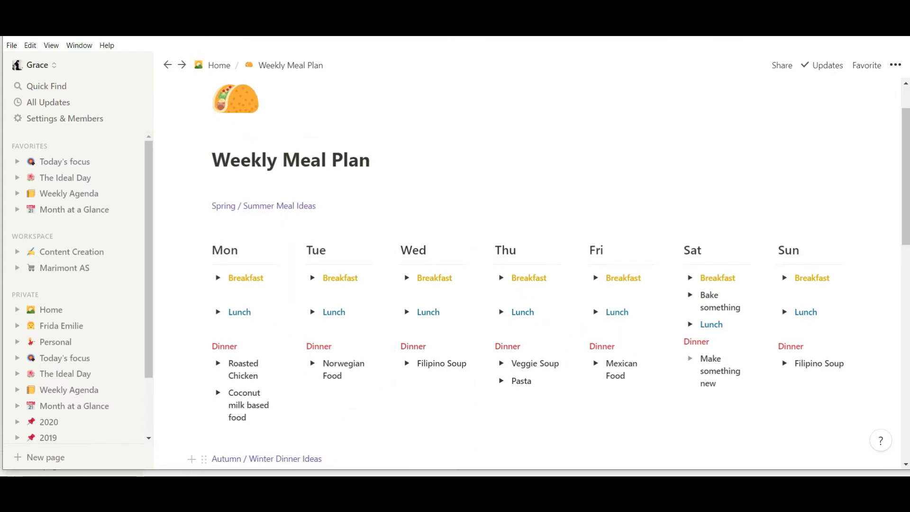
mouse_move(453, 487)
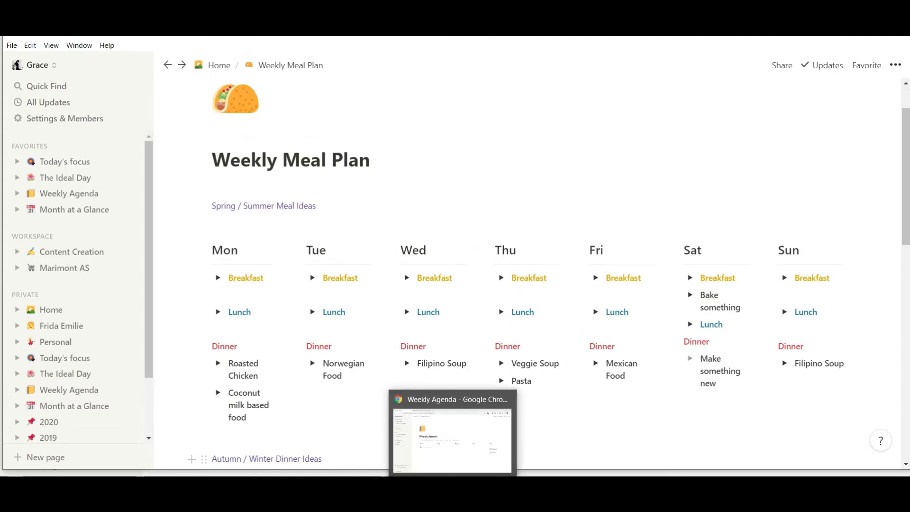
click(452, 441)
- Rename the Weekly Agenda page as Weekly Meal Plan
click(367, 205)
key(BackSpace)
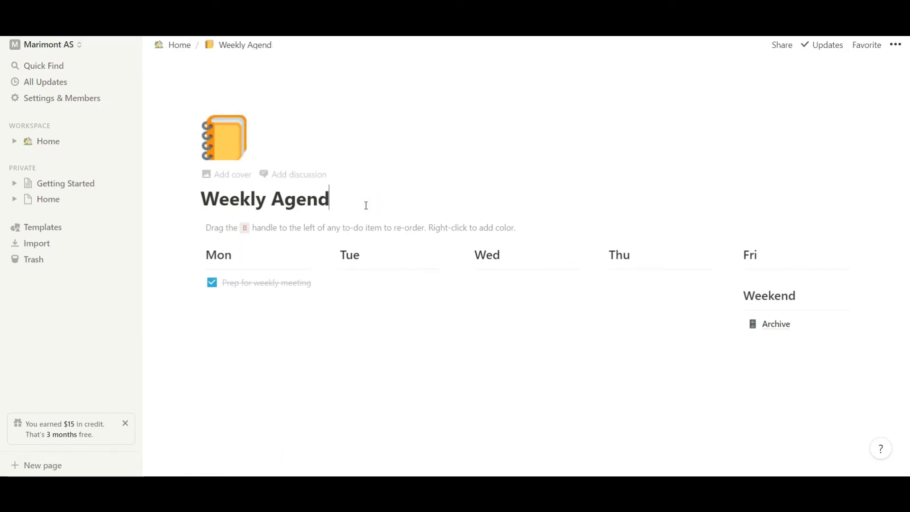
key(BackSpace)
key(BackSpace)
key(BackSpace)
key(BackSpace)
key(BackSpace)
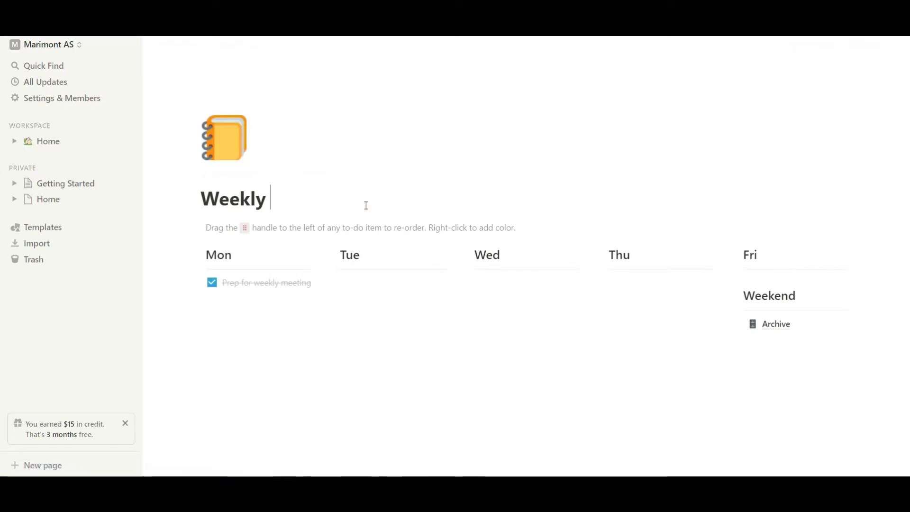
text(Meal Plan)
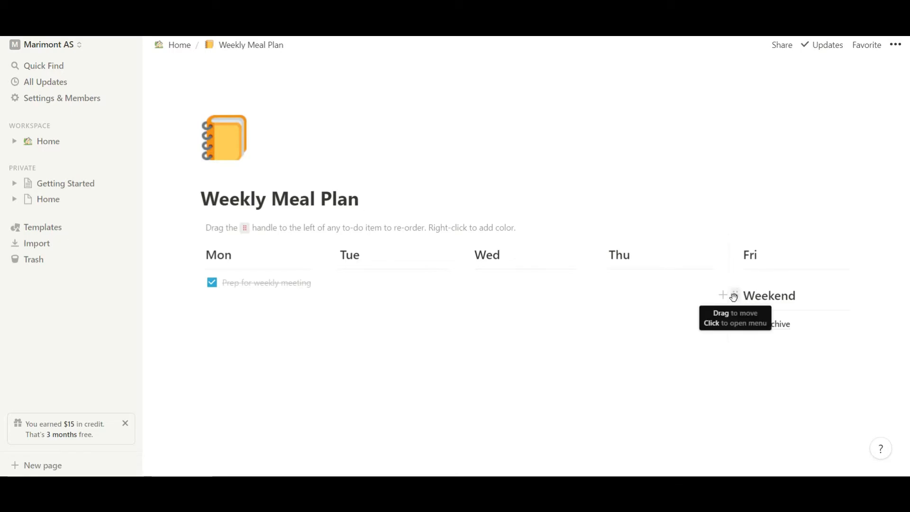
right_click(733, 297)
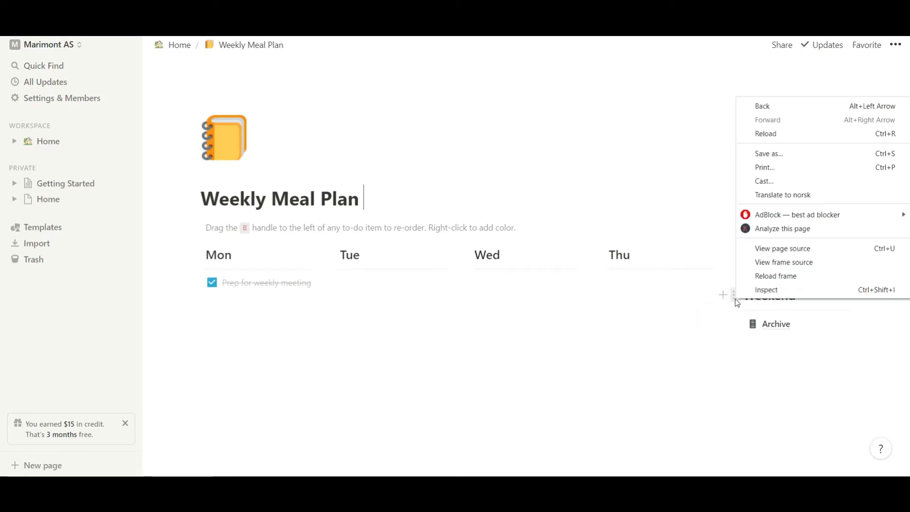
click(683, 345)
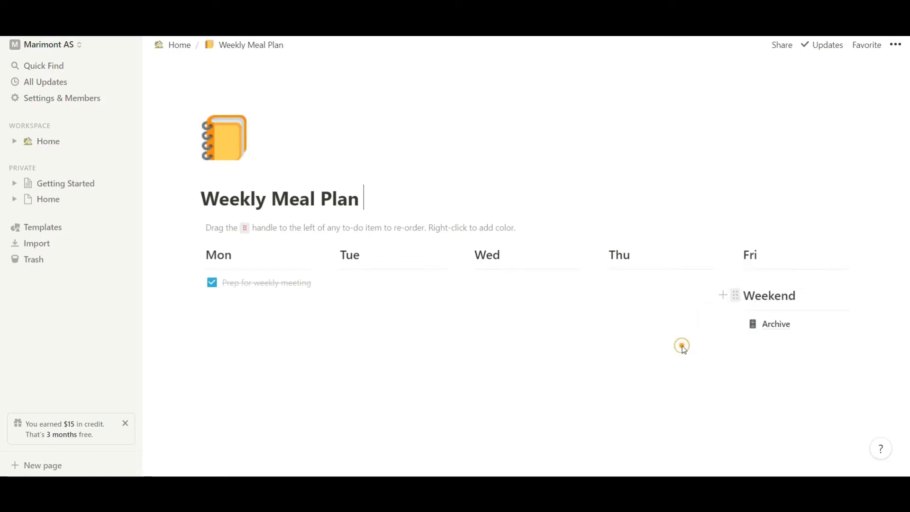
right_click(745, 295)
click(742, 298)
click(742, 298)
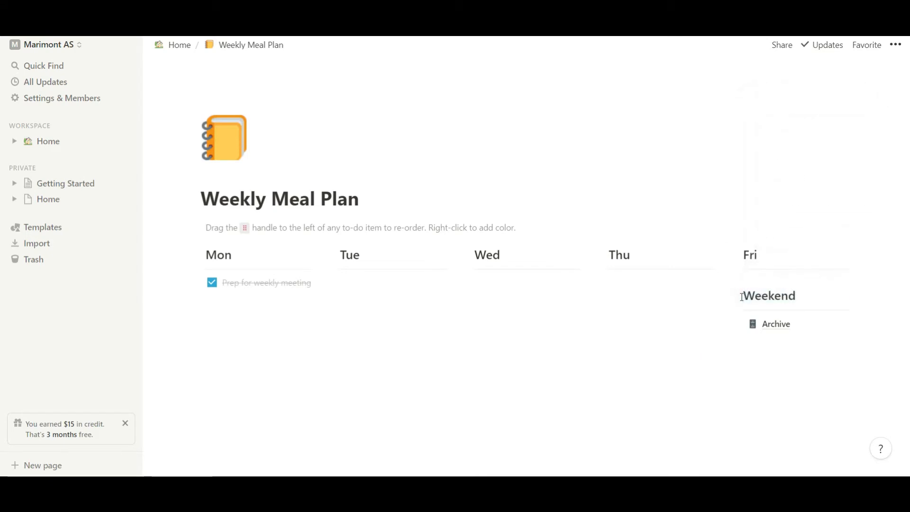
right_click(742, 302)
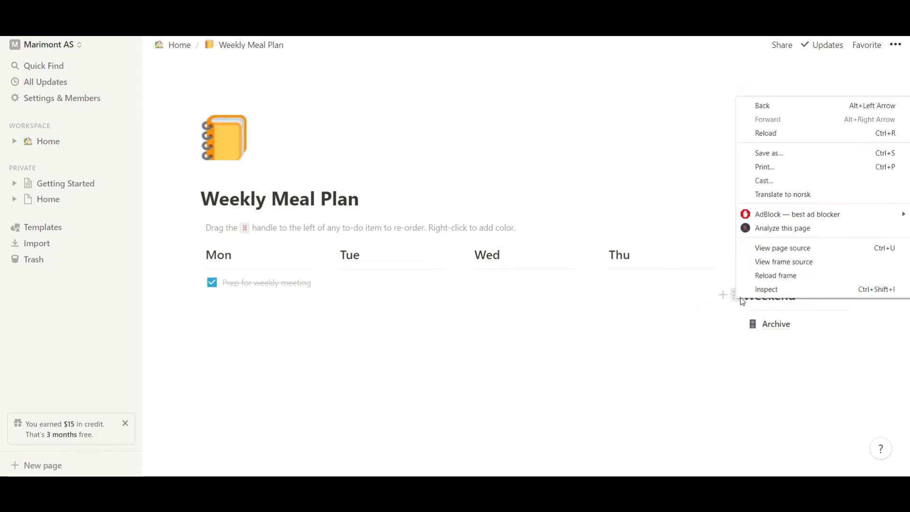
click(706, 331)
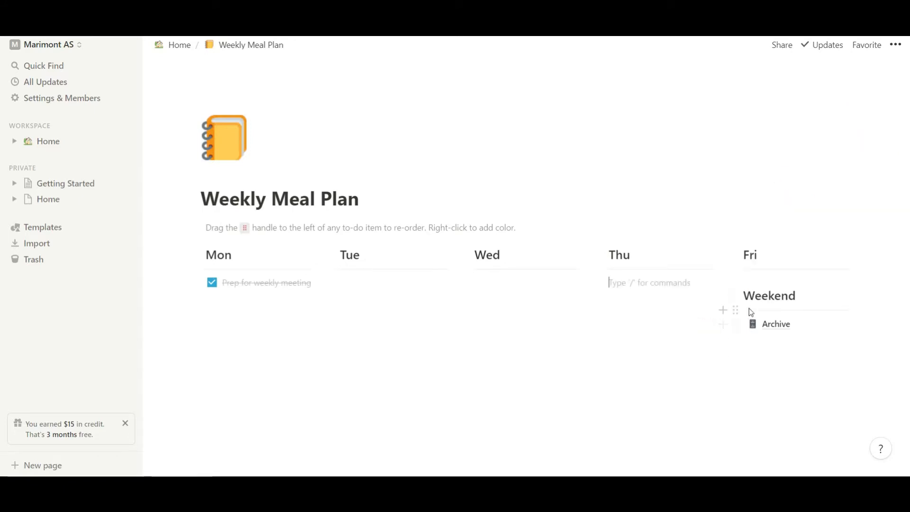
click(764, 297)
right_click(765, 298)
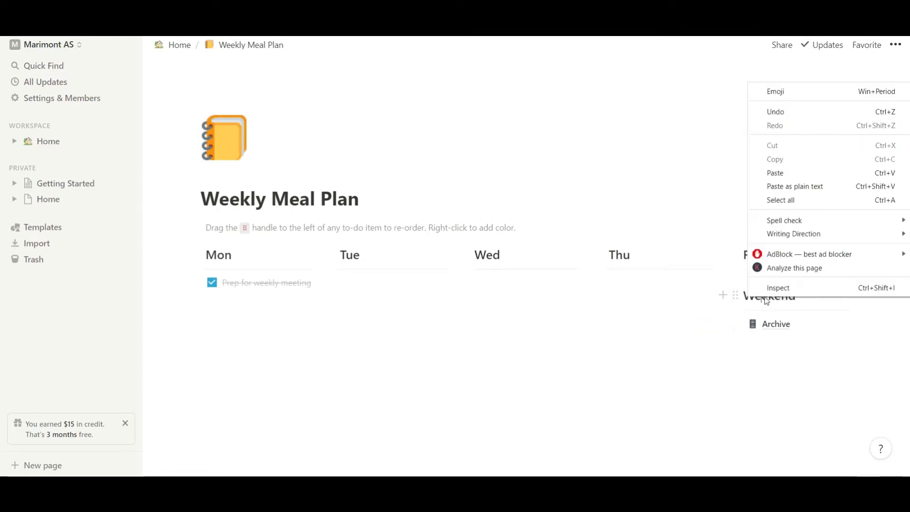
click(738, 303)
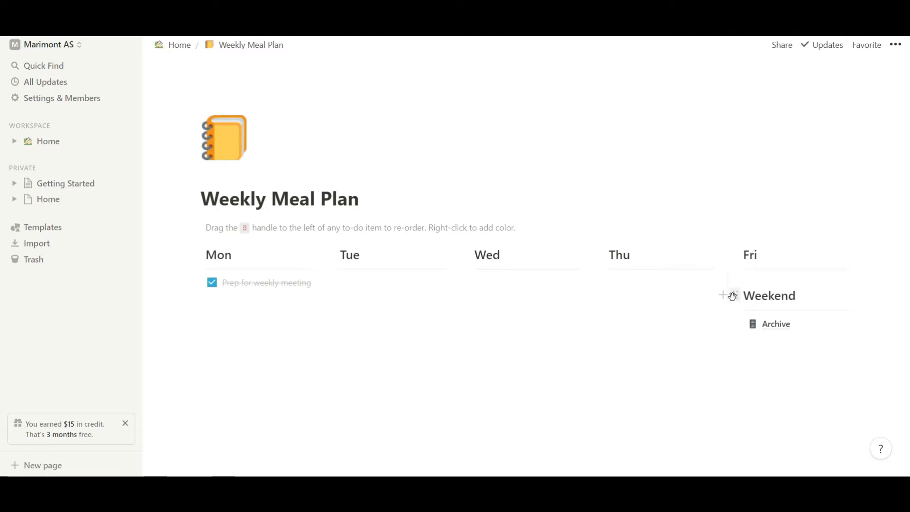
click(735, 296)
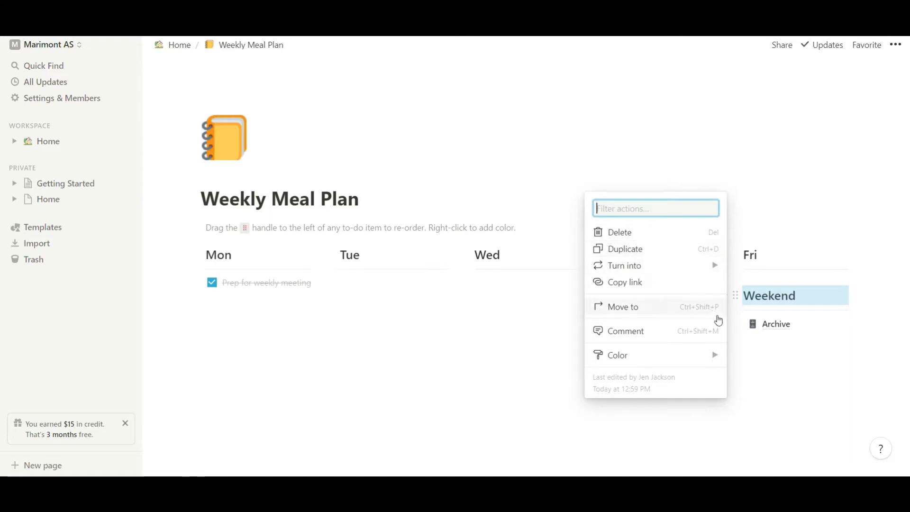
click(738, 300)
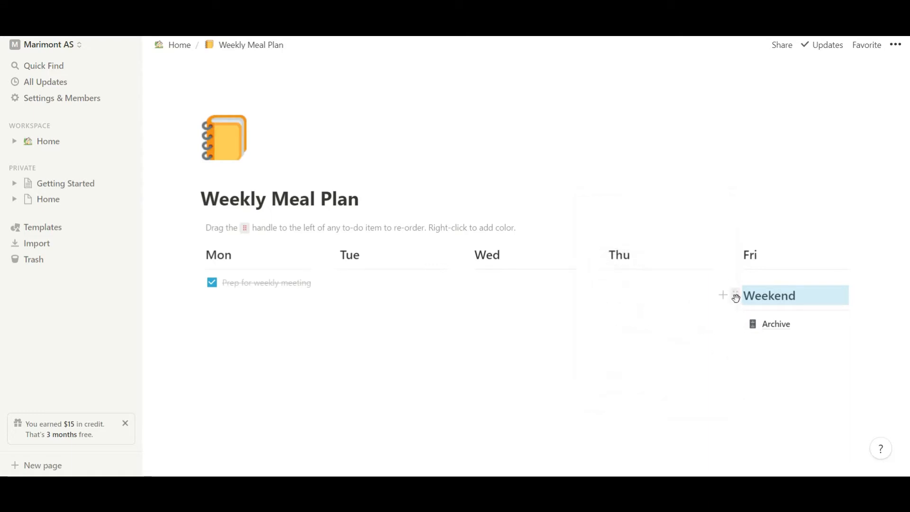
- Duplicate the Weekend heading below Fri and move one copy into its own column after Fri
click(738, 299)
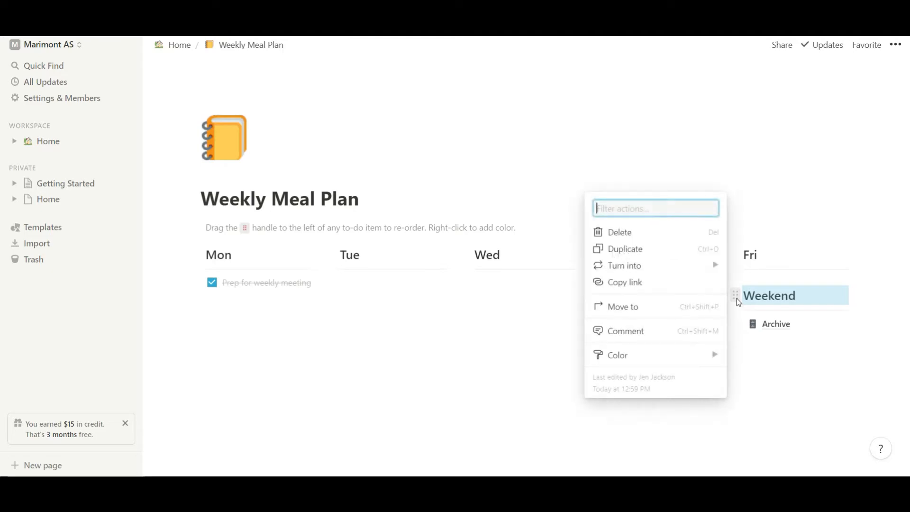
click(689, 251)
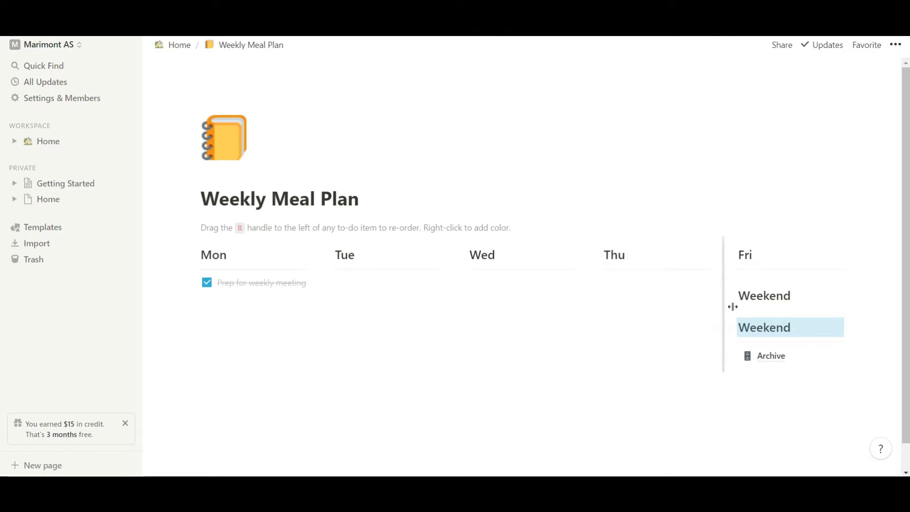
drag(732, 295, 860, 256)
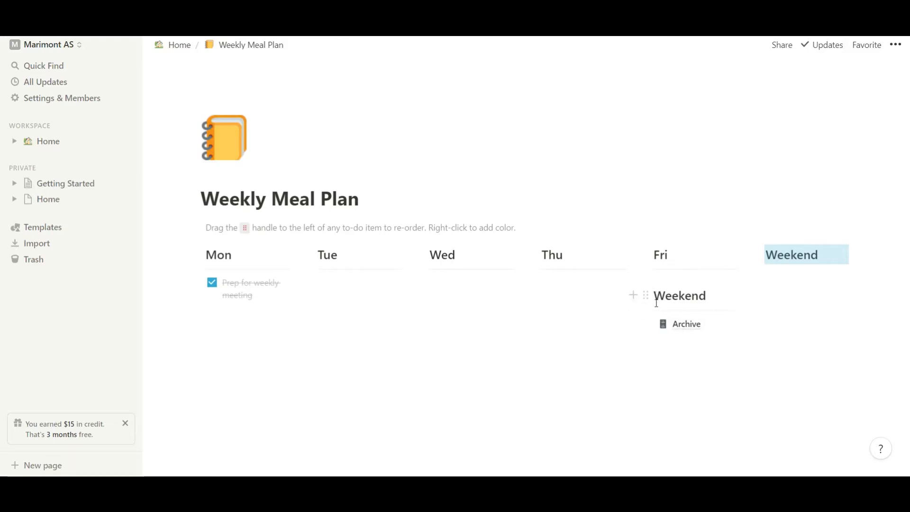
- Move the remaining Weekend heading and the Archive subpage from under Fri into separate columns at the end of the row
click(648, 296)
drag(817, 254, 855, 252)
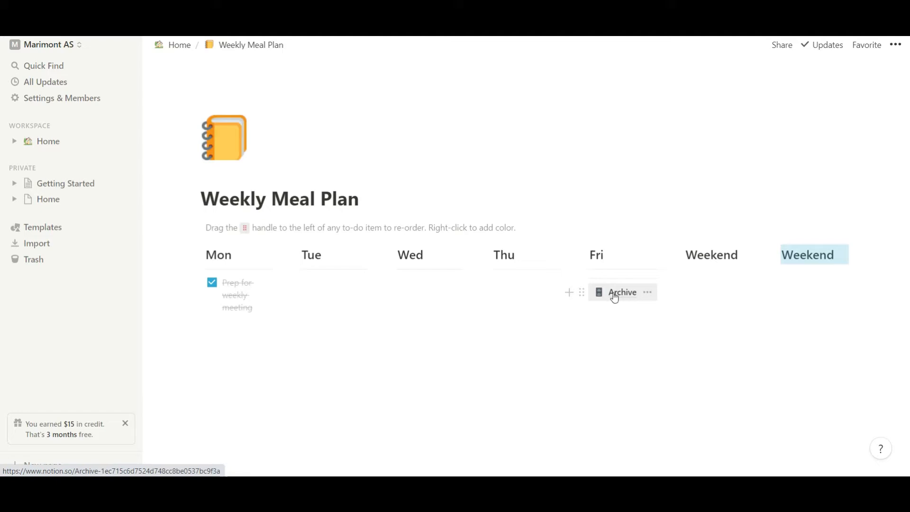
drag(581, 292, 877, 256)
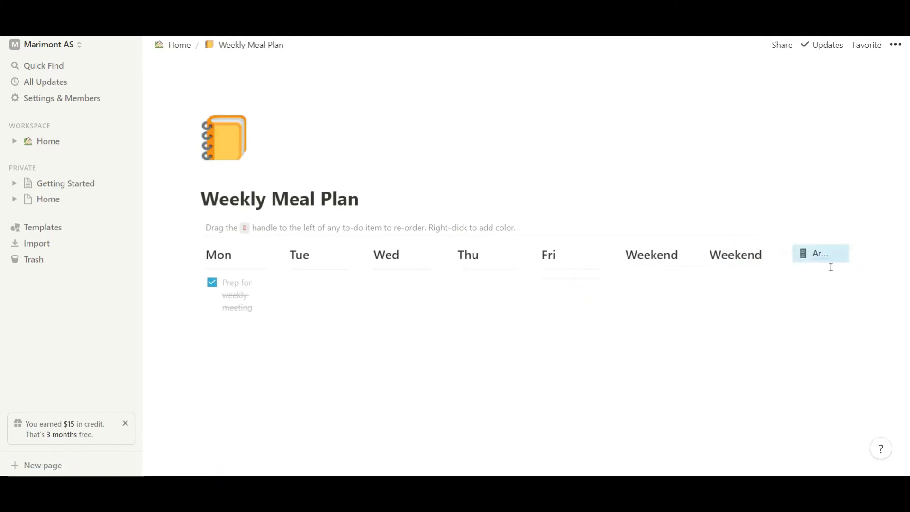
- Replace the text of the Weekend heading directly after Fri with Sat
click(657, 255)
drag(669, 258, 632, 265)
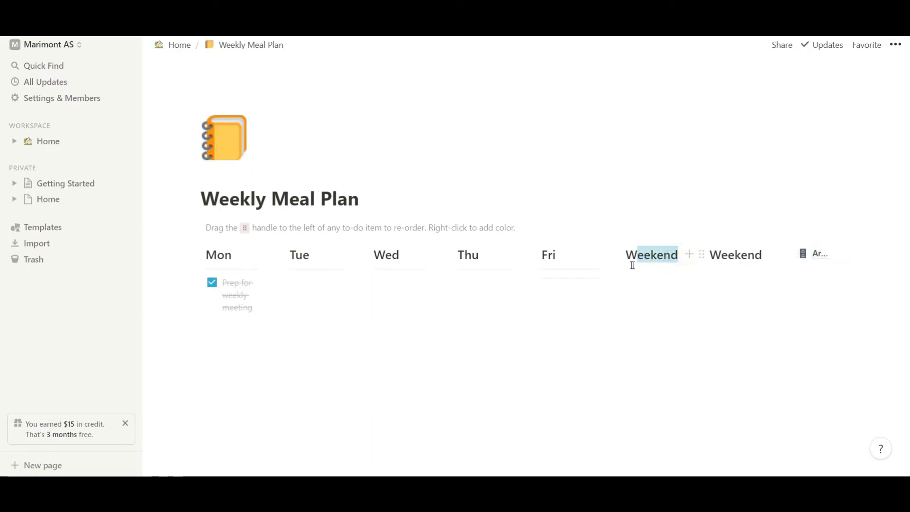
key(BackSpace)
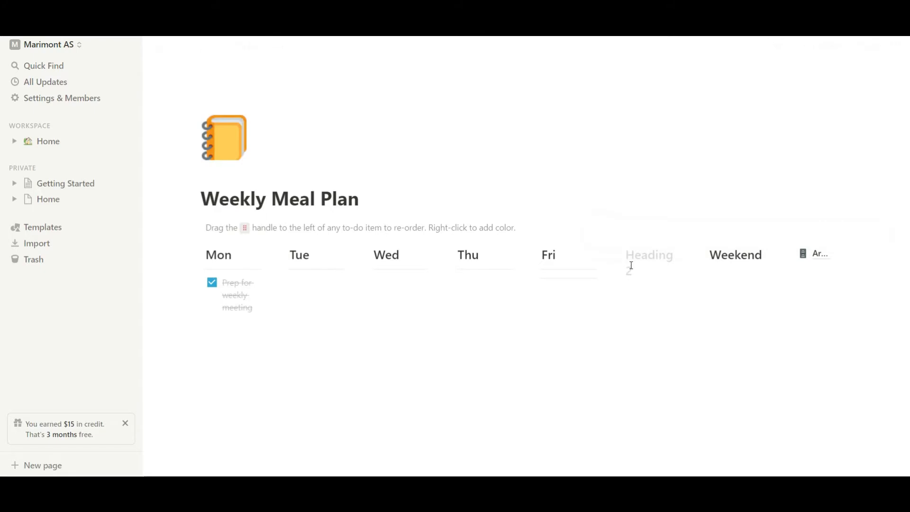
text(Sat)
- Rename the remaining Weekend heading, between Sat and the Archive subpage, as Sun
click(769, 255)
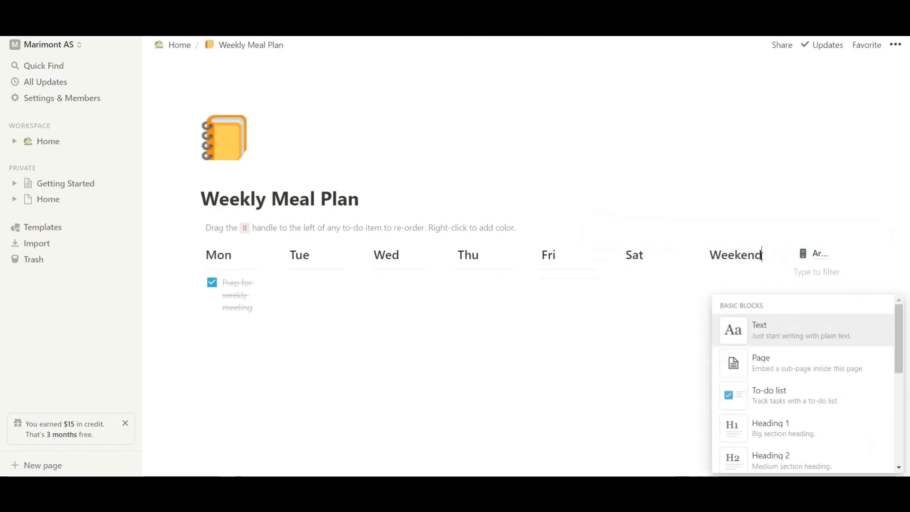
click(762, 254)
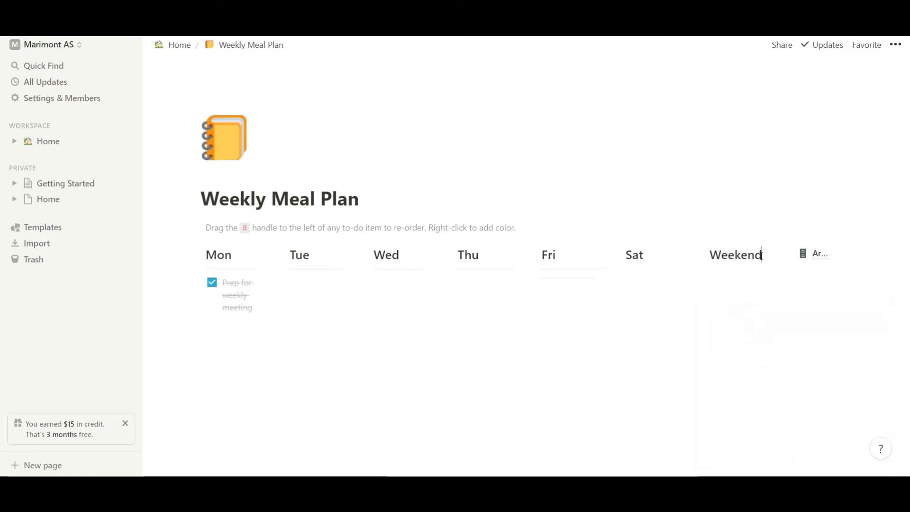
key(BackSpace)
key(BackSpace)
key(BackSpace)
key(BackSpace)
key(BackSpace)
key(BackSpace)
key(BackSpace)
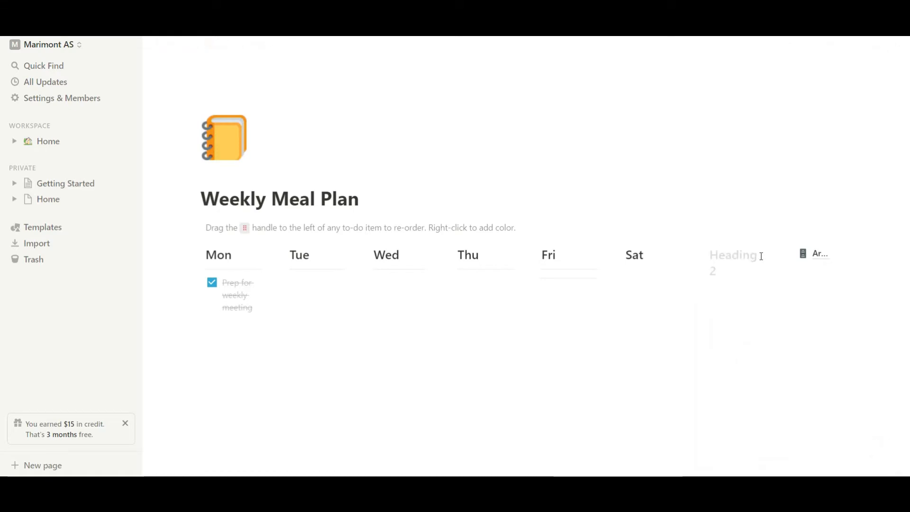
text(Sun)
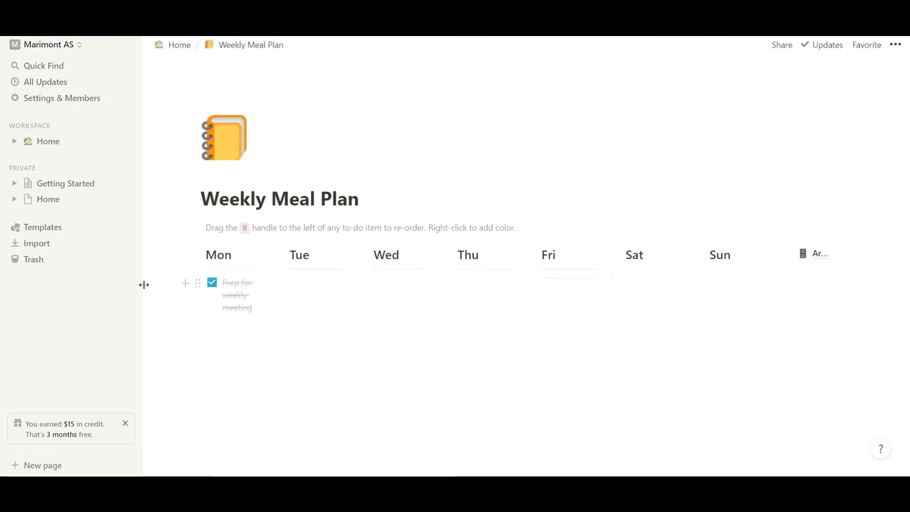
- Add an empty block below the Prep for weekly meeting to-do under Mon and uncheck that to-do
click(165, 334)
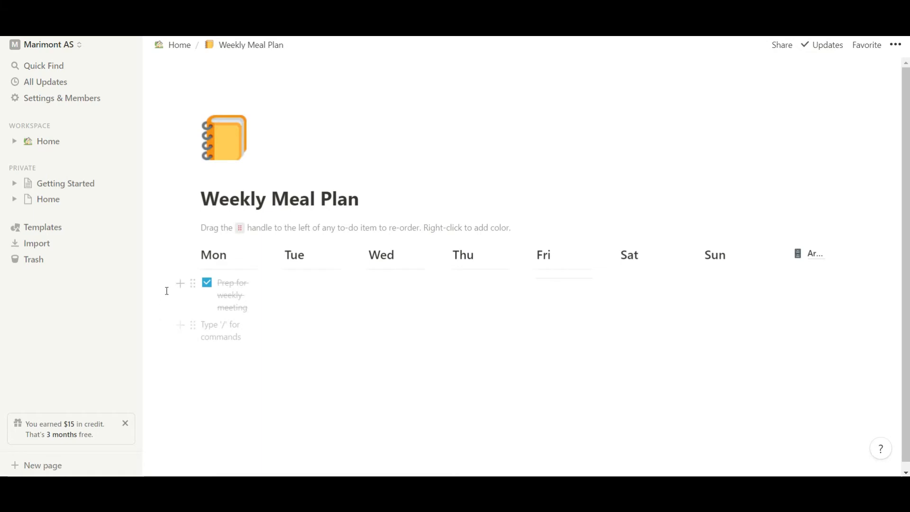
click(207, 285)
click(206, 290)
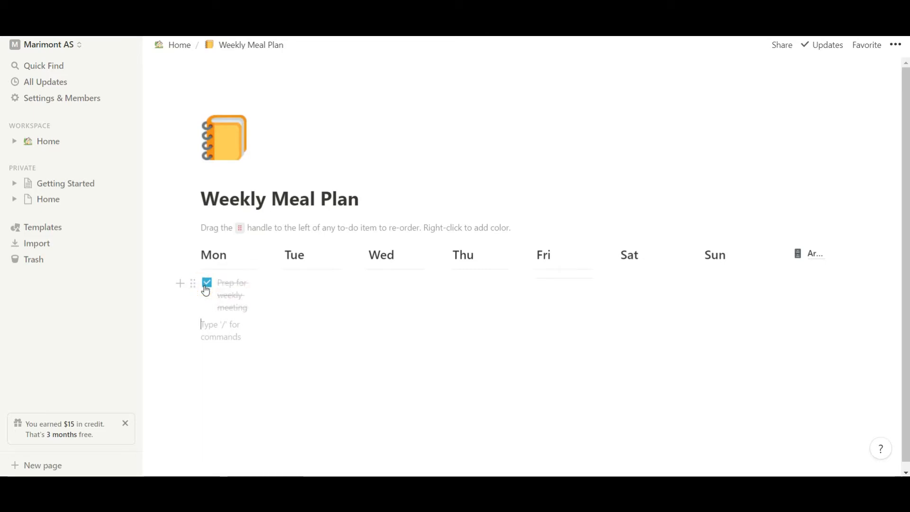
click(206, 290)
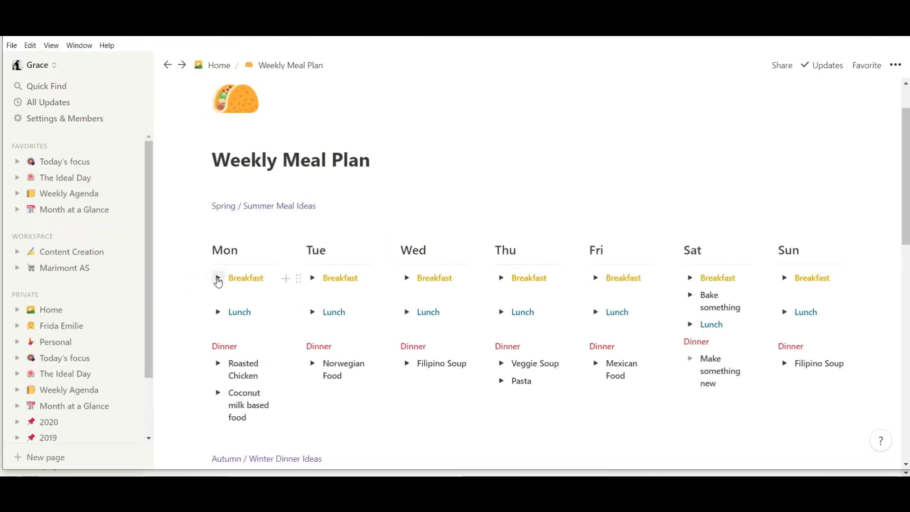
- Check how Monday's Breakfast toggle works in the existing Weekly Meal Plan and turn the empty block under the new page's Mon into a toggle list
click(218, 280)
click(218, 280)
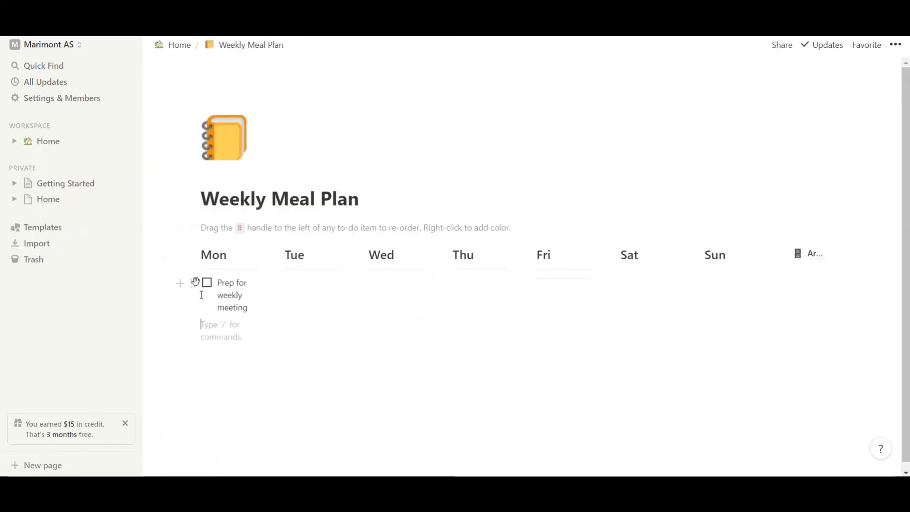
right_click(199, 331)
click(195, 327)
click(193, 326)
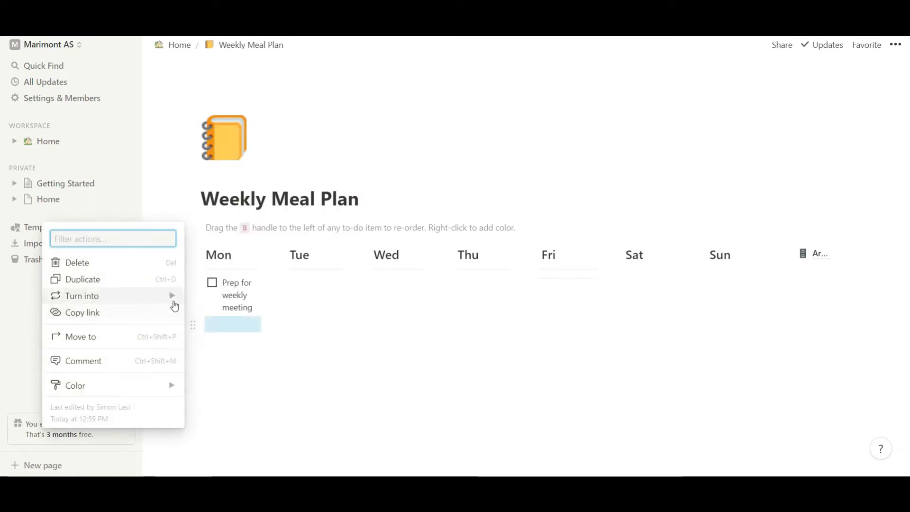
mouse_move(174, 304)
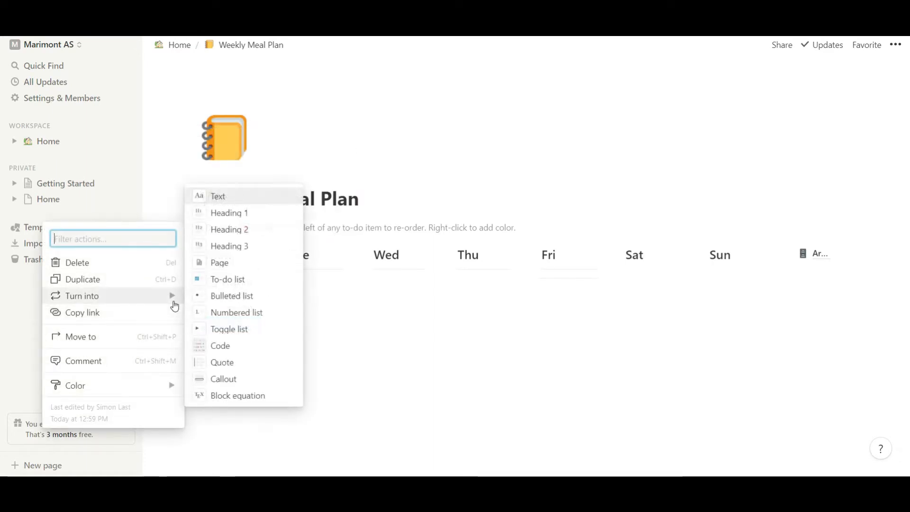
click(220, 332)
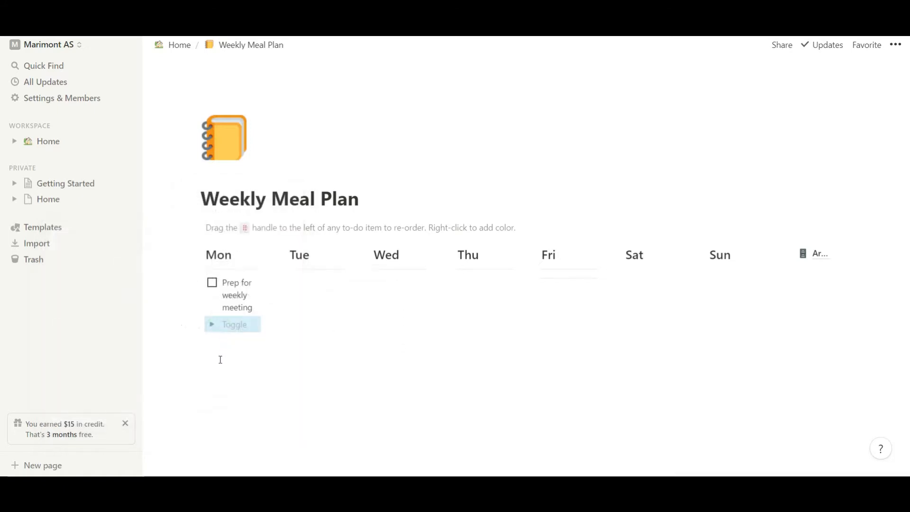
- Delete the Prep for weekly meeting to-do under Mon
right_click(199, 284)
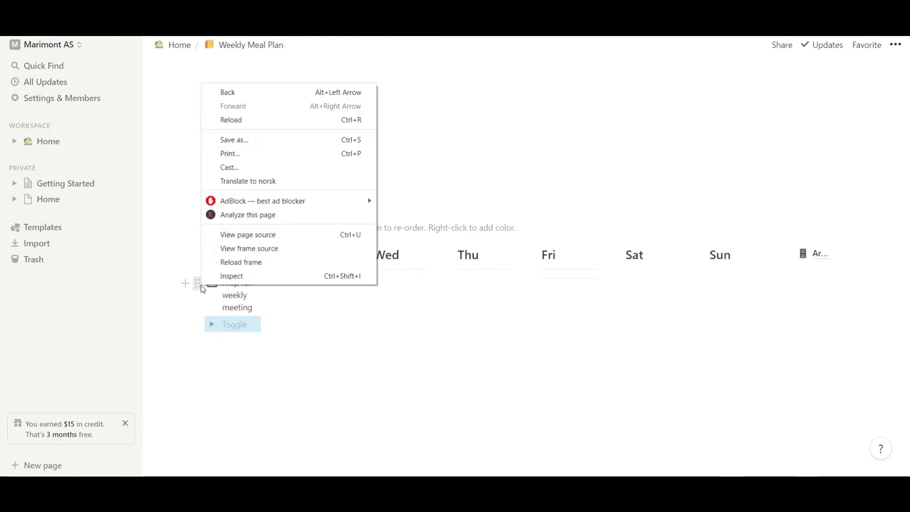
click(200, 286)
click(200, 286)
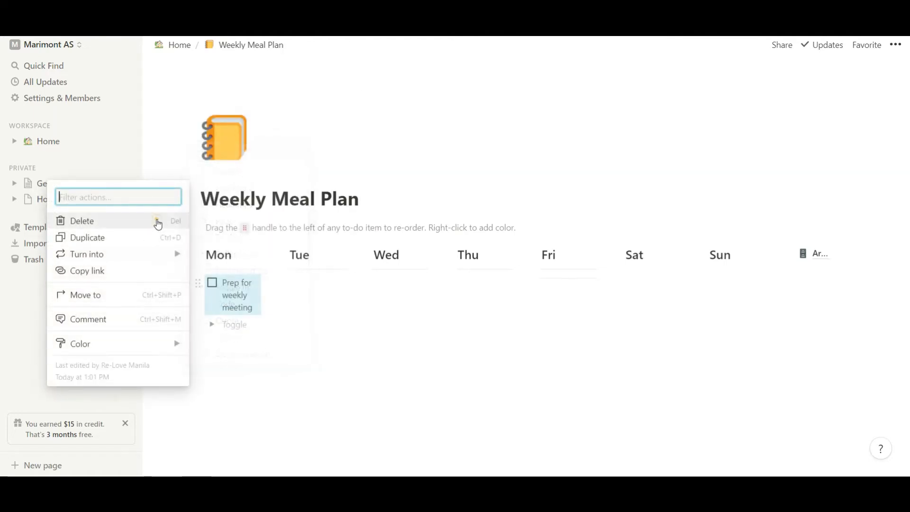
click(156, 220)
- Name the toggle under Mon Breakfast and end the toggle list with a plain empty block below it
click(214, 286)
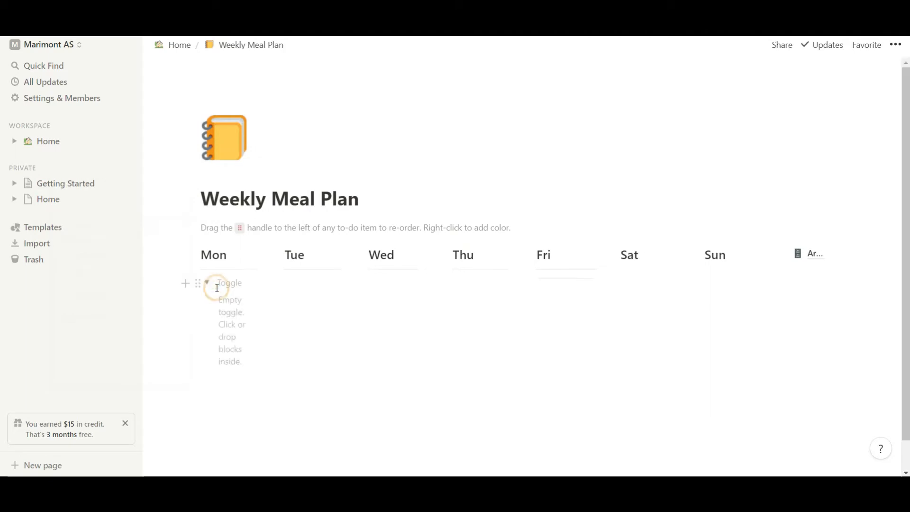
click(211, 288)
click(234, 280)
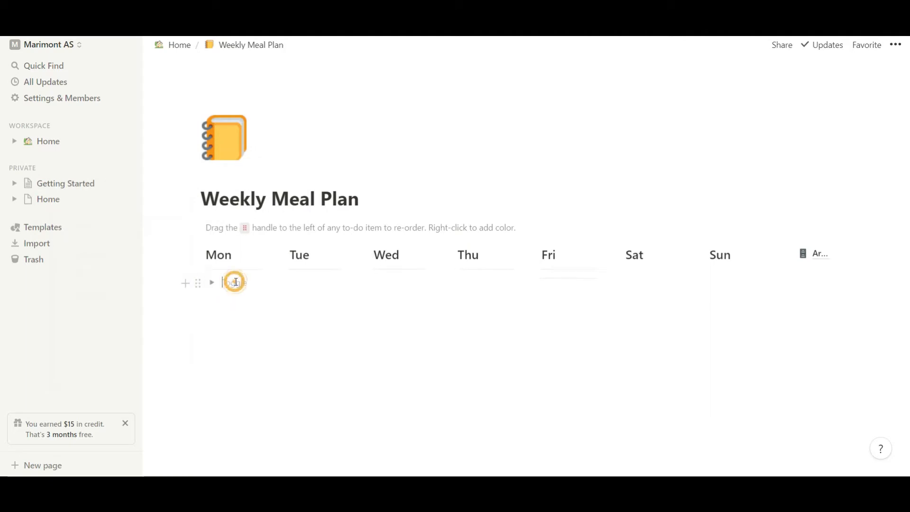
text(Bre)
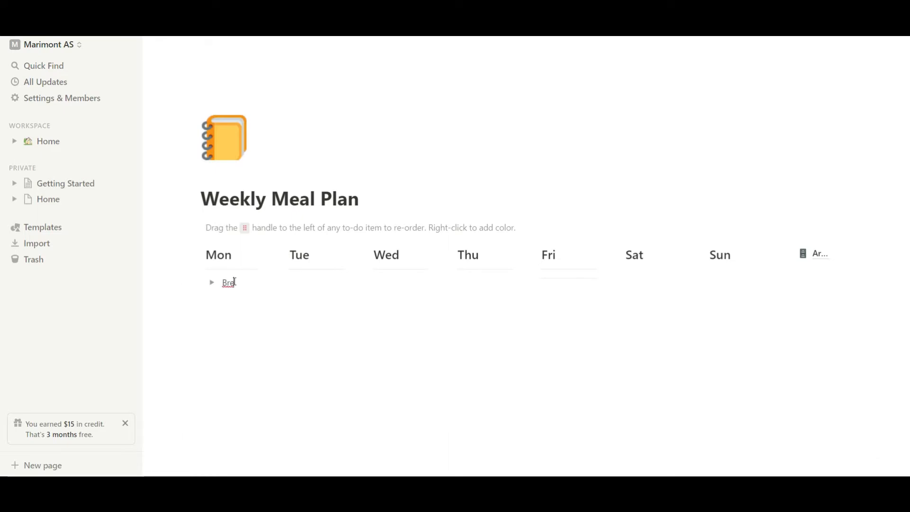
text(ak)
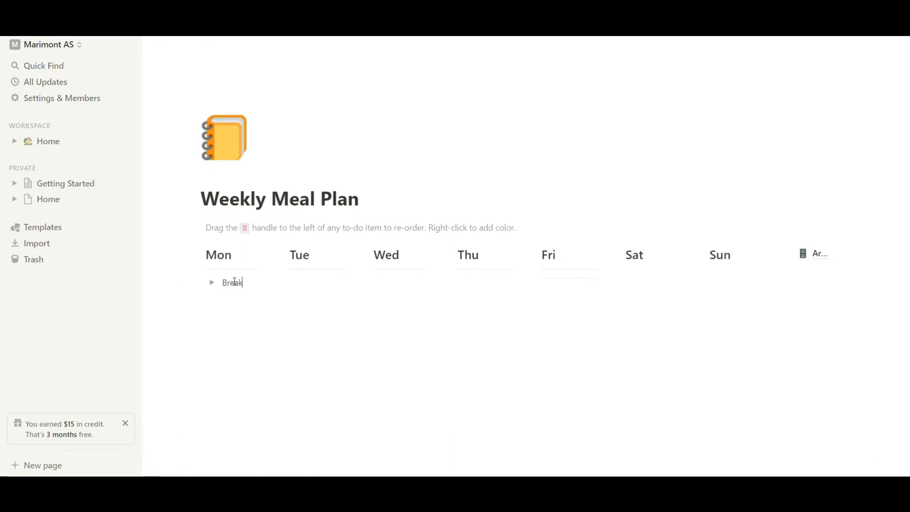
text(fast)
key(Return)
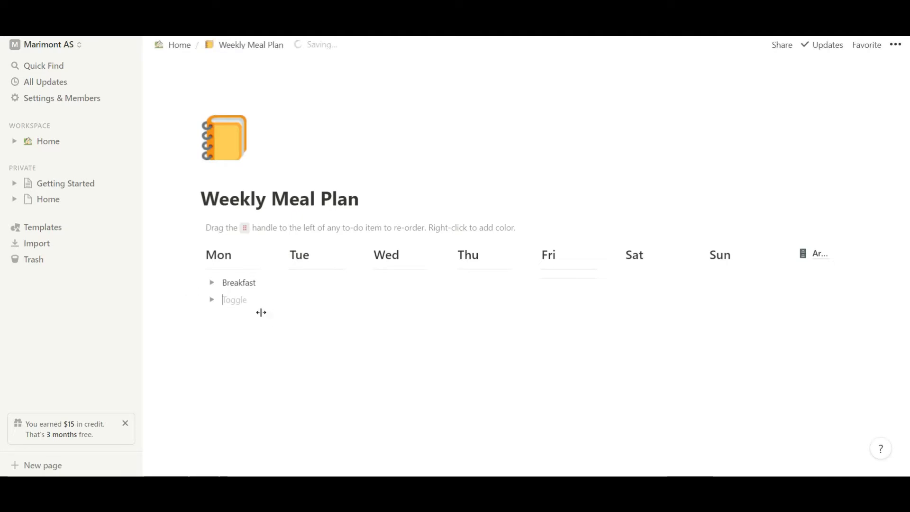
key(Return)
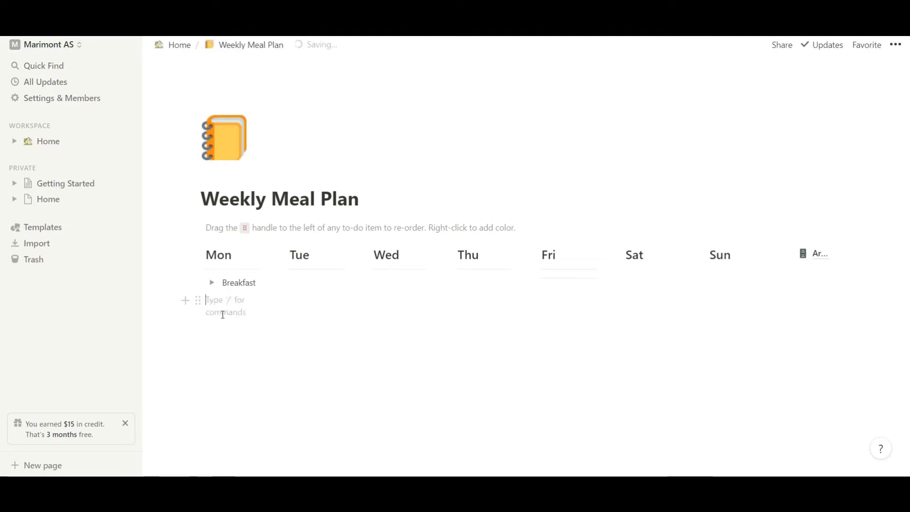
click(260, 279)
key(Return)
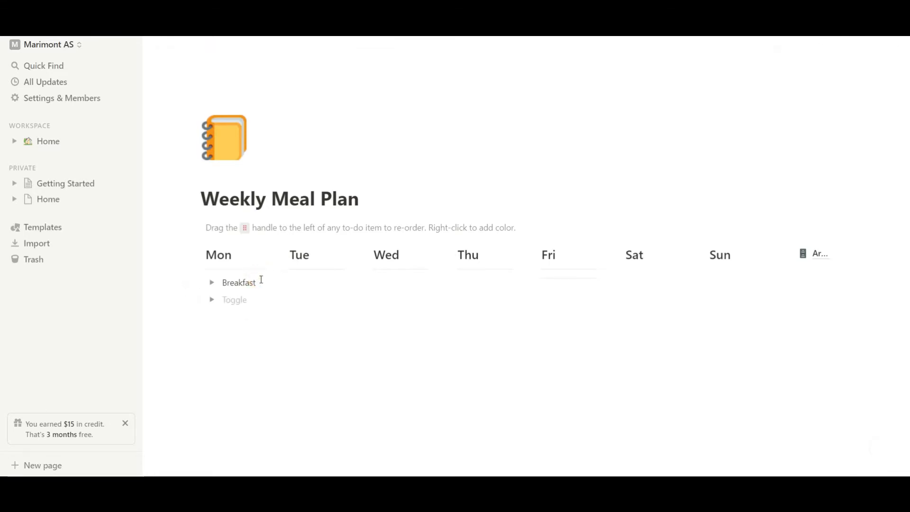
key(Return)
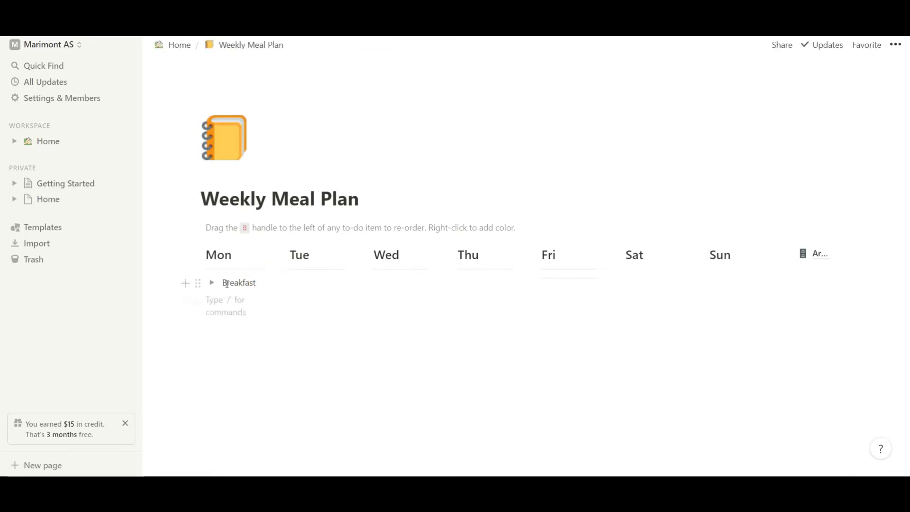
- Set the text color of the Breakfast toggle under Mon to Yellow
click(199, 283)
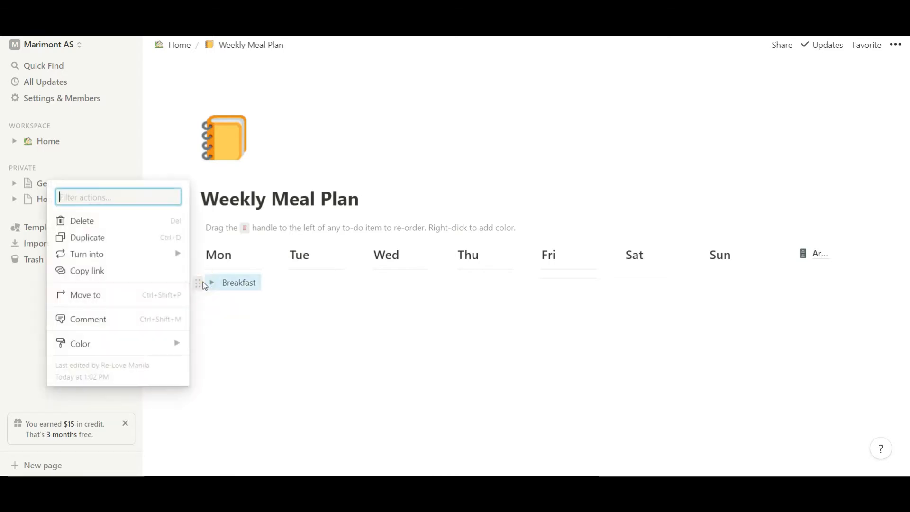
mouse_move(169, 348)
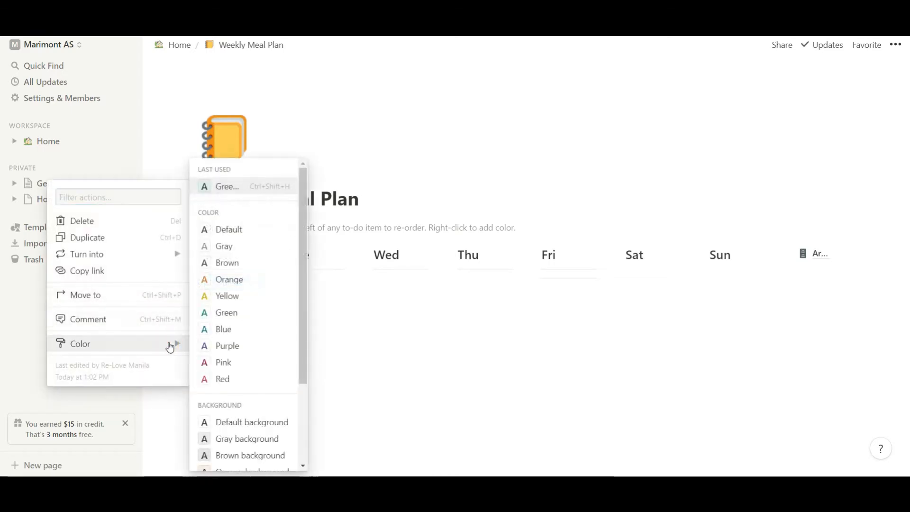
click(223, 302)
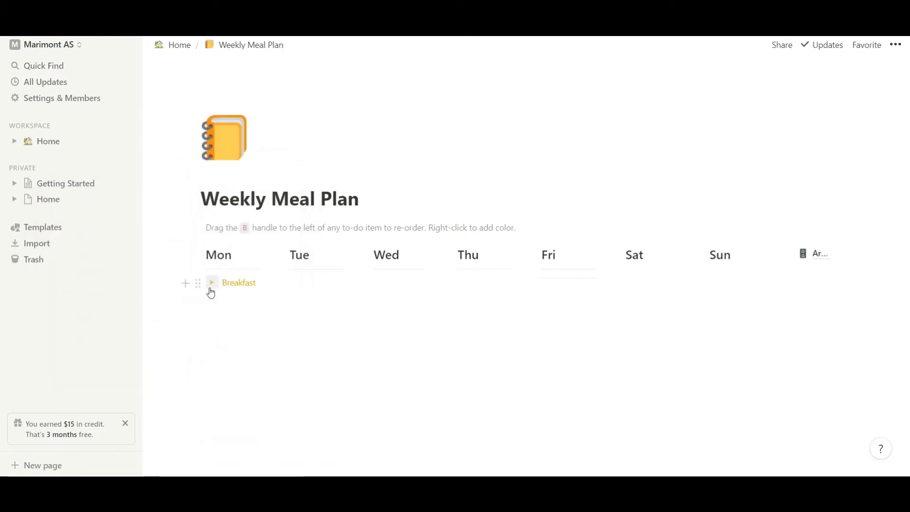
- Expand the Breakfast toggle under Mon and add the line Pancakes inside it
click(211, 290)
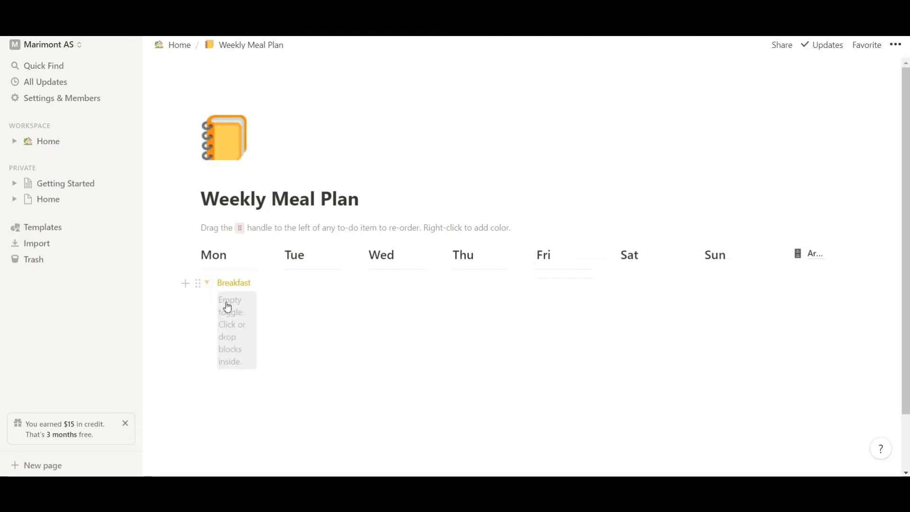
click(228, 302)
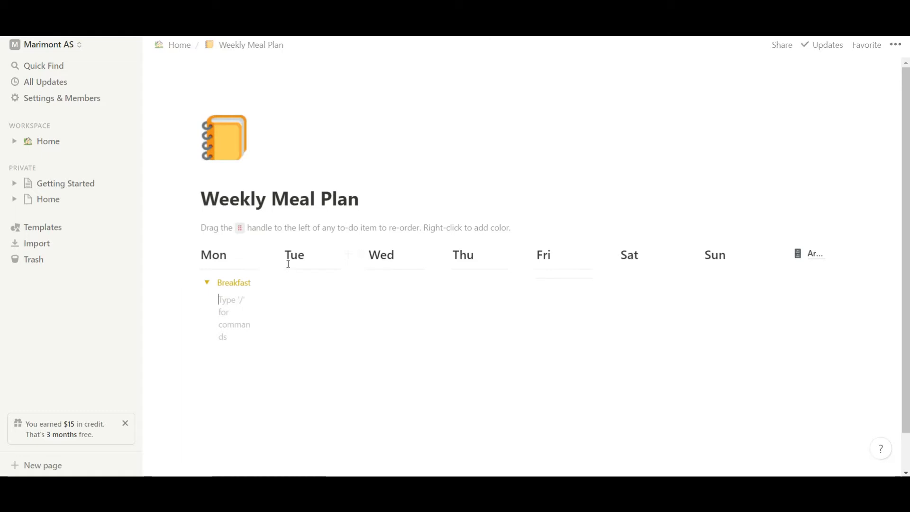
text(Pancakes)
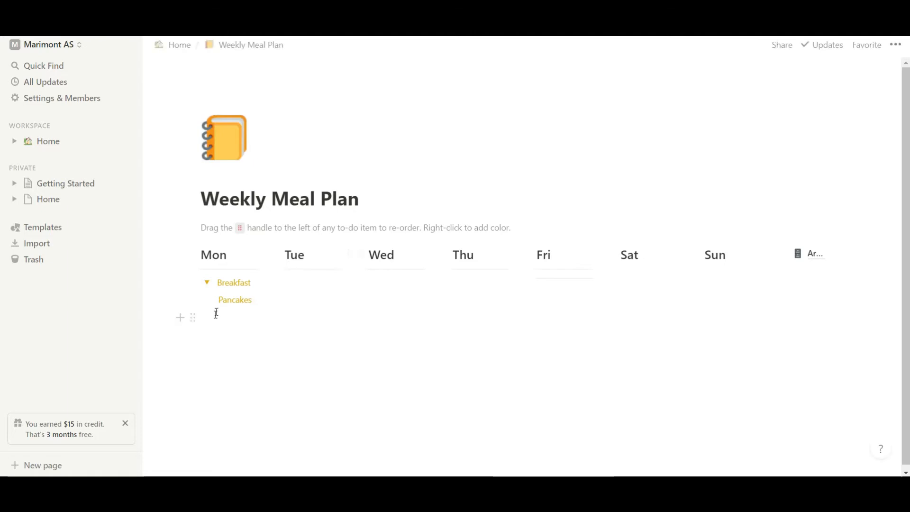
- Try to set the text color of the Pancakes line inside the Breakfast toggle under Mon to Default
right_click(211, 300)
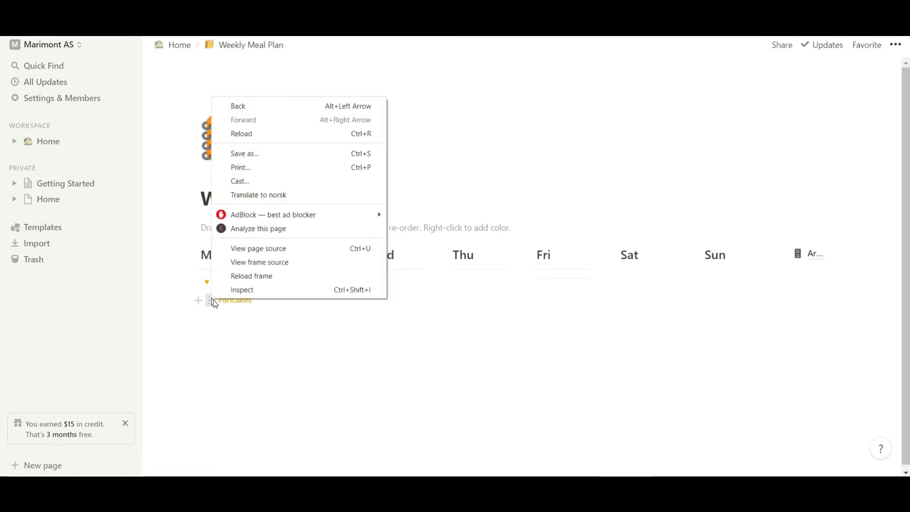
click(211, 301)
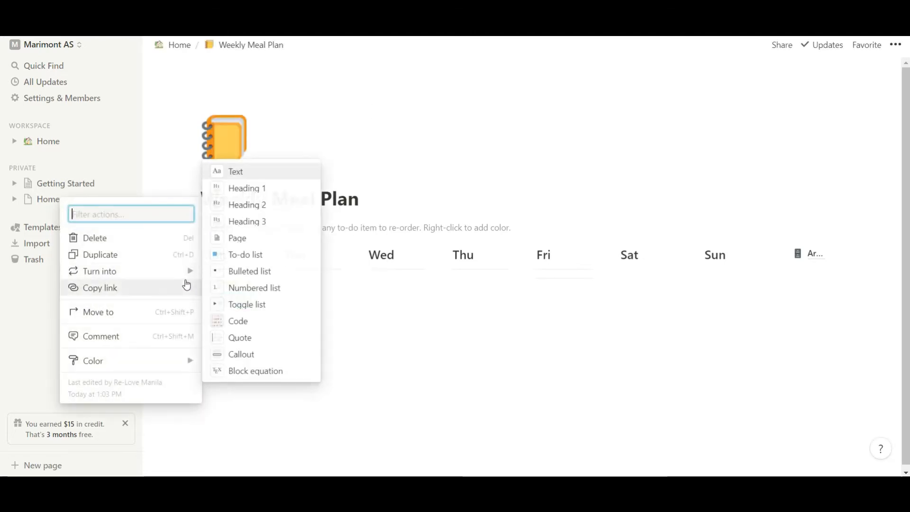
mouse_move(179, 364)
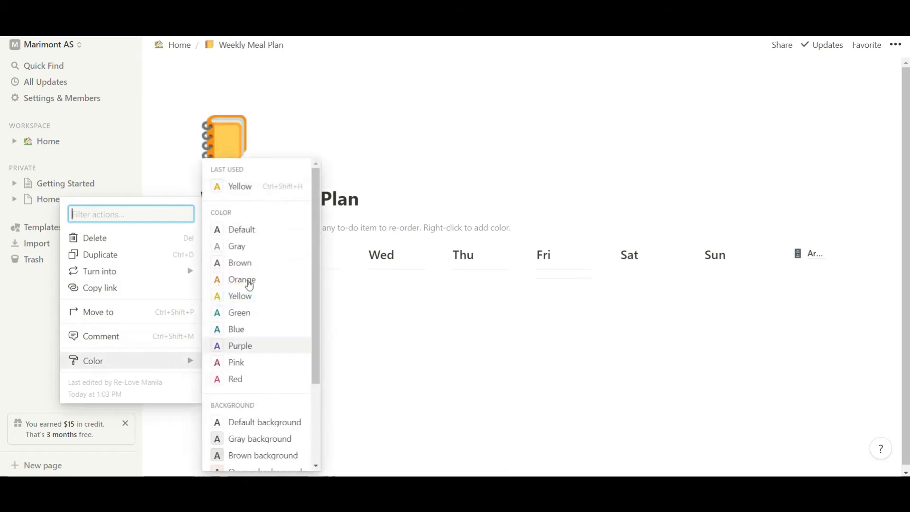
click(252, 233)
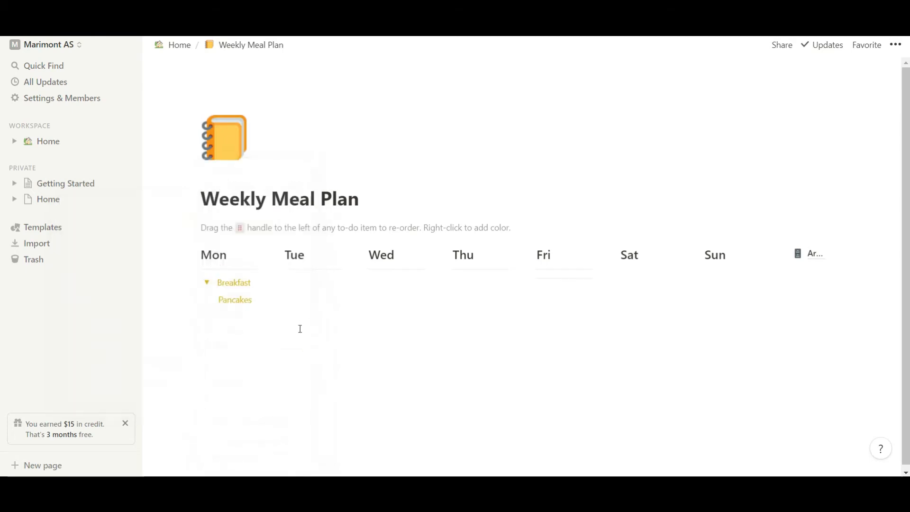
click(247, 300)
right_click(211, 303)
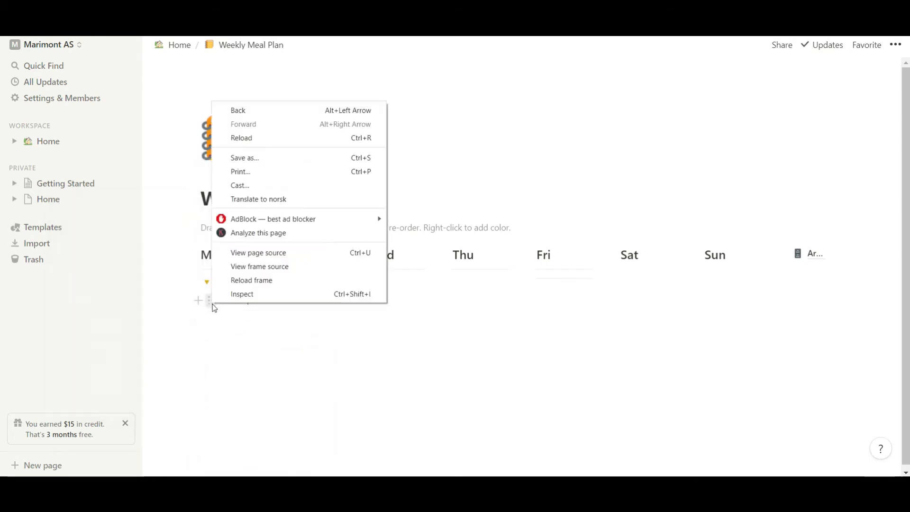
click(204, 300)
click(209, 301)
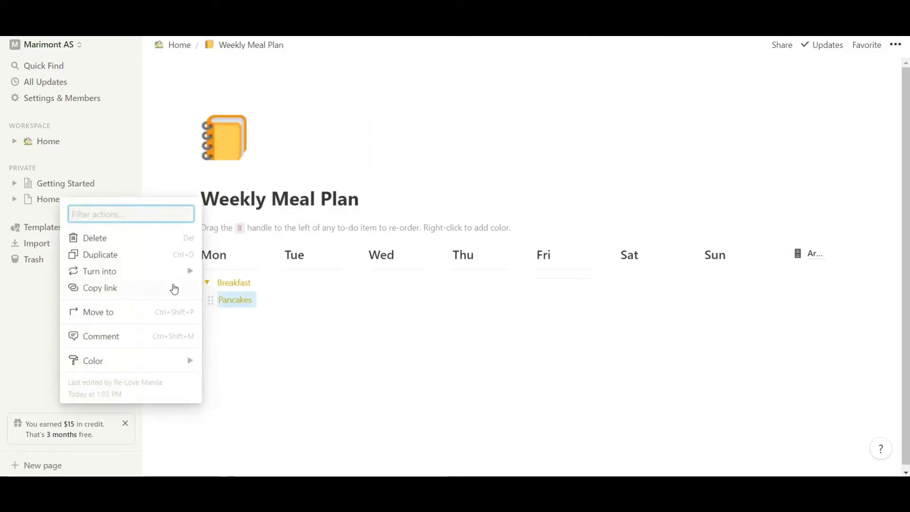
mouse_move(177, 278)
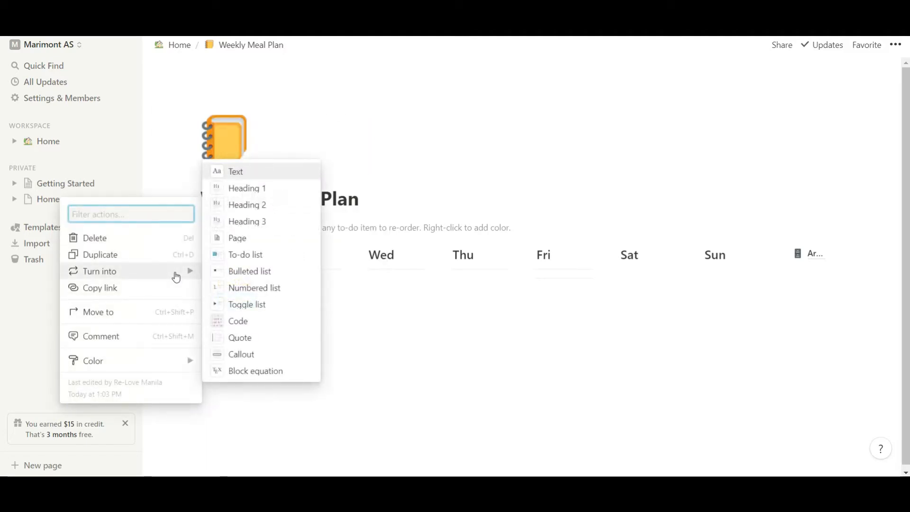
mouse_move(169, 361)
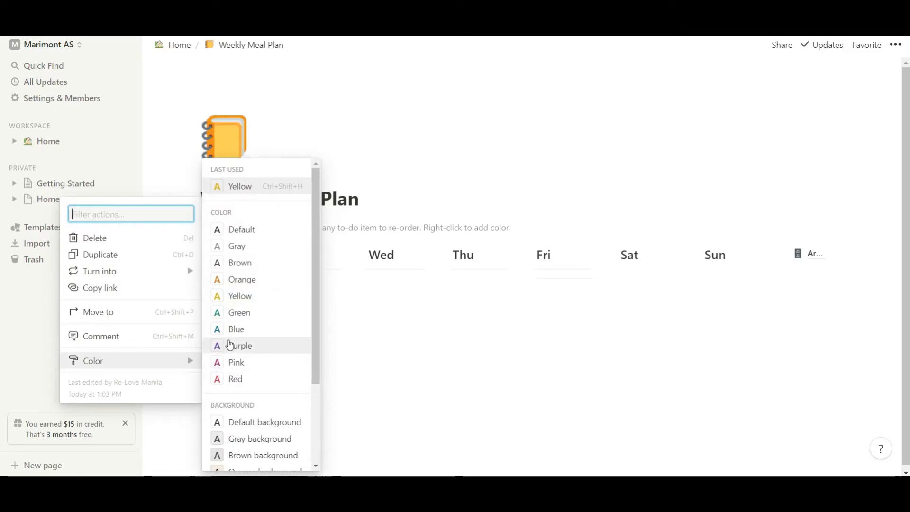
click(221, 237)
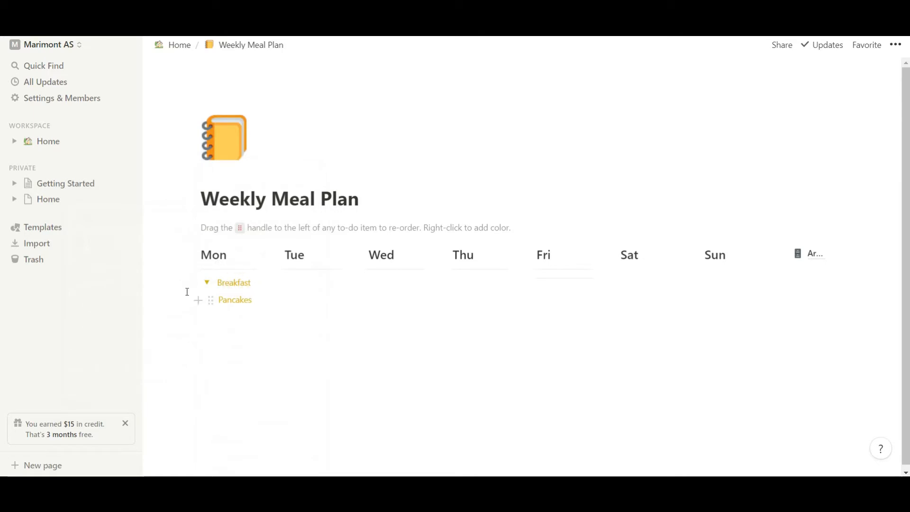
- Clear the Pancakes text under Mon and move the emptied block out of the Breakfast toggle
click(240, 300)
drag(252, 304, 214, 299)
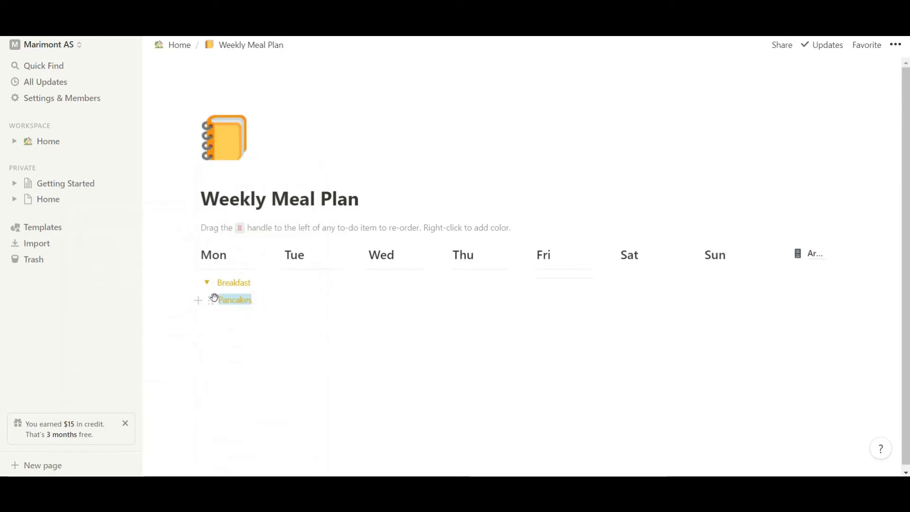
key(BackSpace)
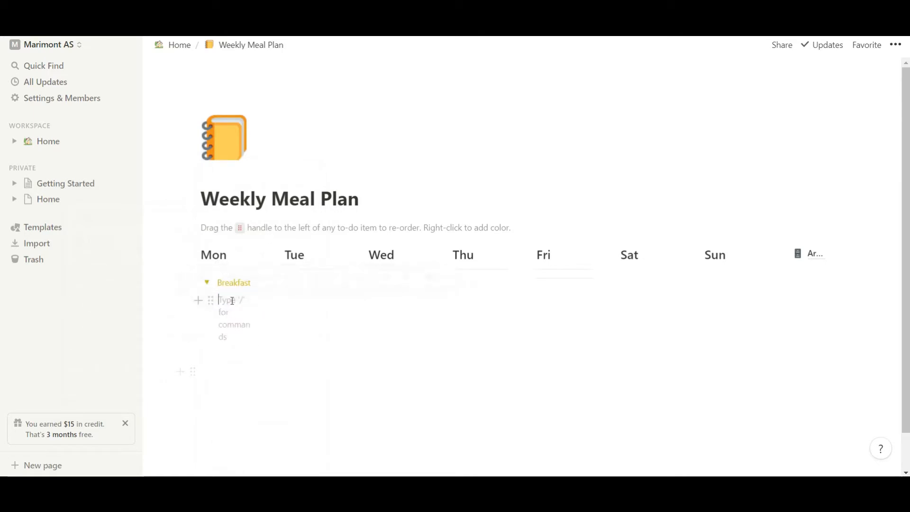
click(207, 283)
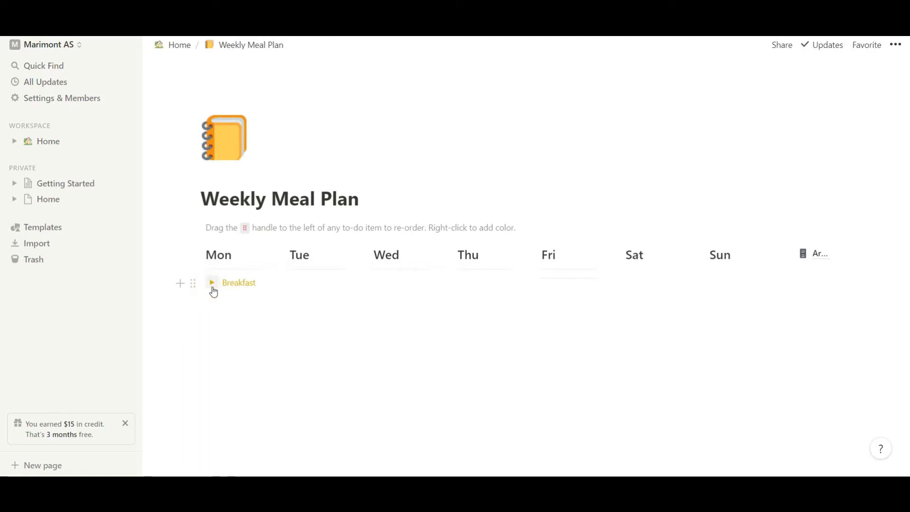
click(207, 283)
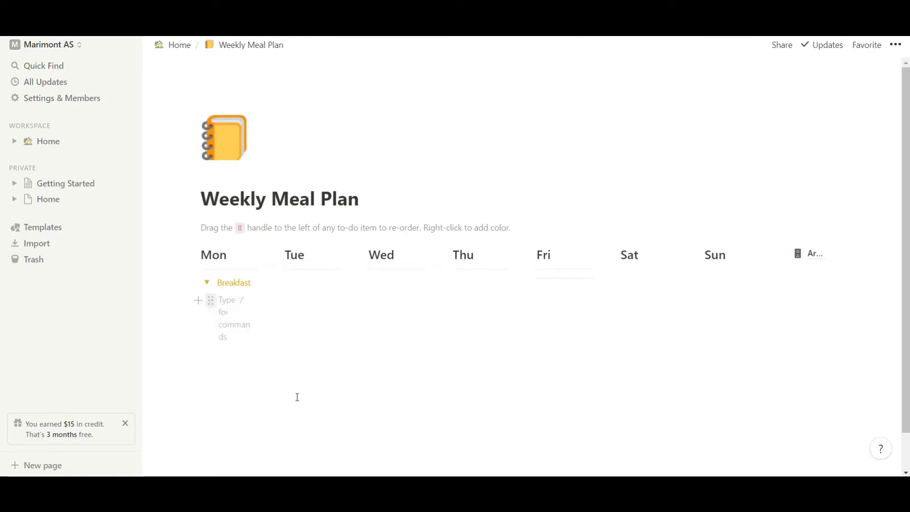
key(shift+Tab)
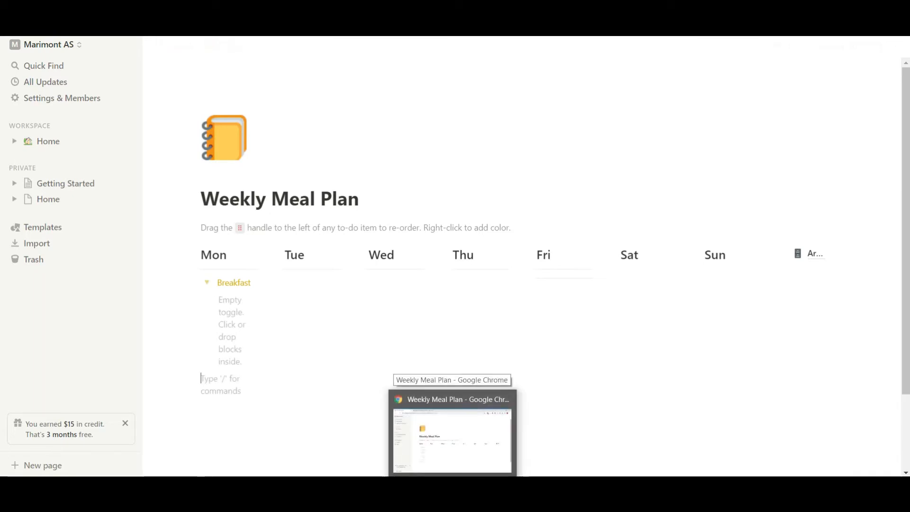
- Switch to the reference Weekly Meal Plan, expand Mon's Breakfast toggle to examine its contents, and return to the new workspace
click(433, 489)
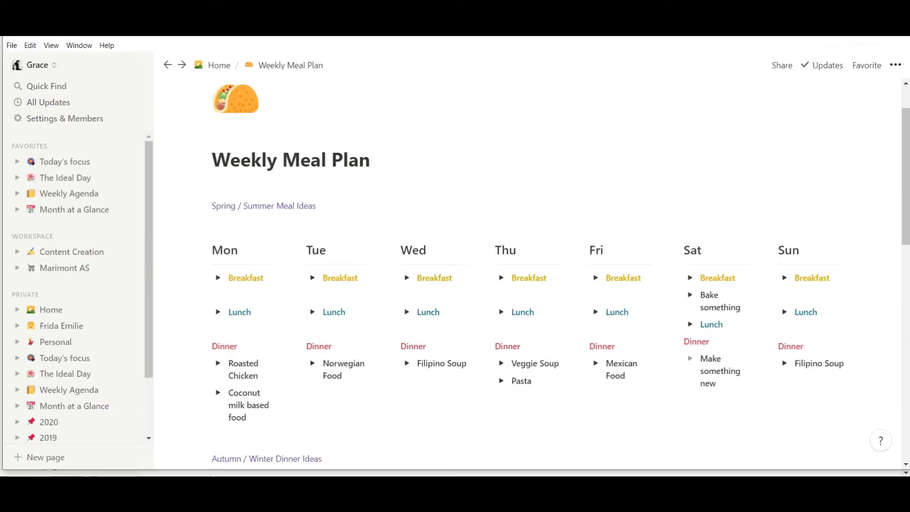
click(218, 277)
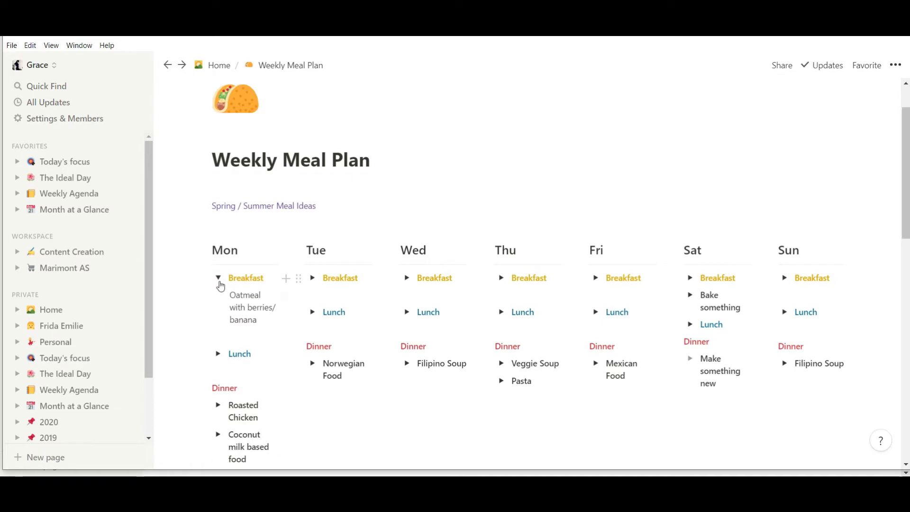
click(454, 489)
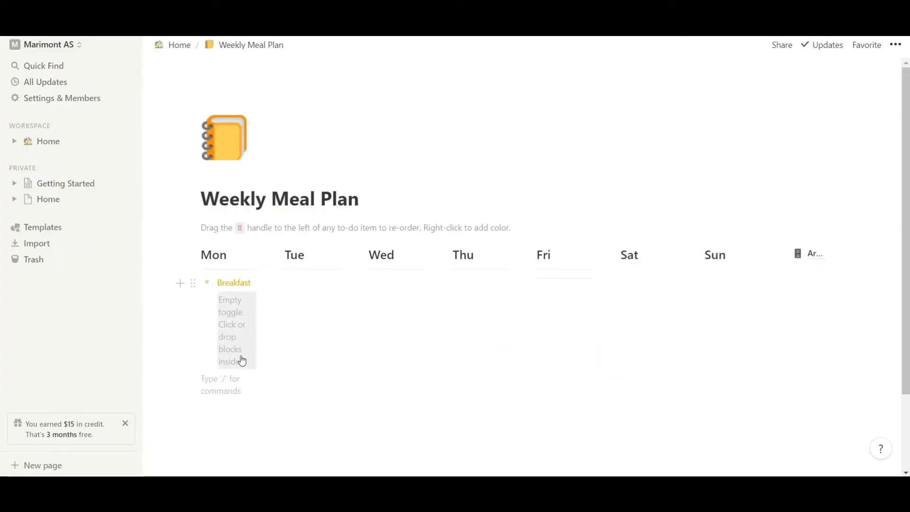
- Add the line Pancakes inside the empty Breakfast toggle under Mon
click(242, 341)
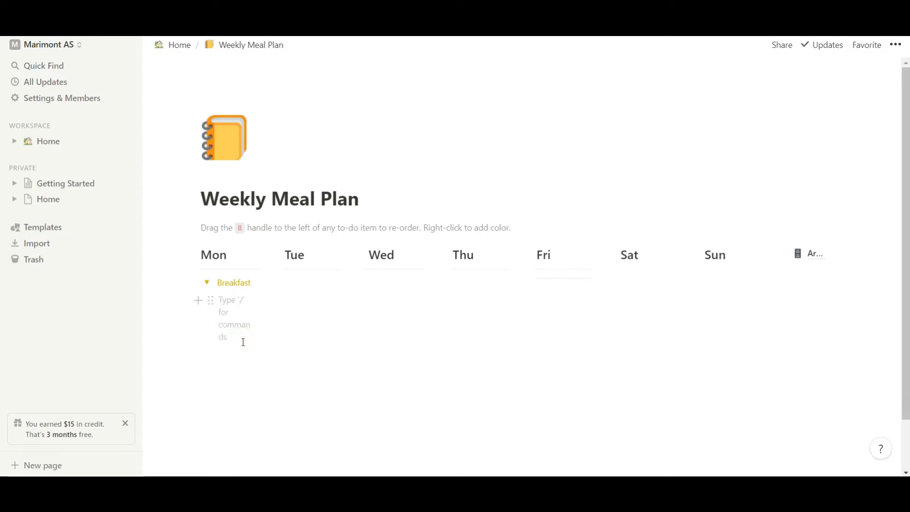
text(Pac)
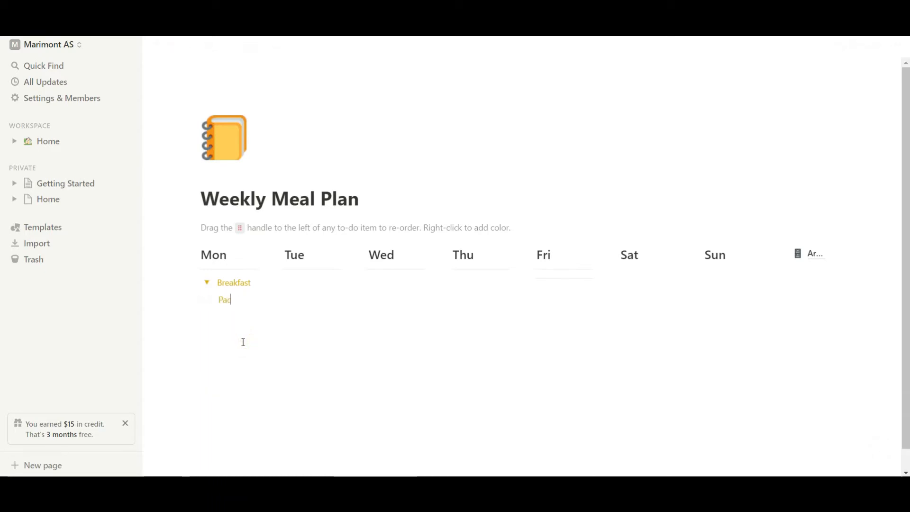
text(r)
- Apply the last used color, Yellow, to the Pancakes line under Breakfast
right_click(232, 301)
click(212, 300)
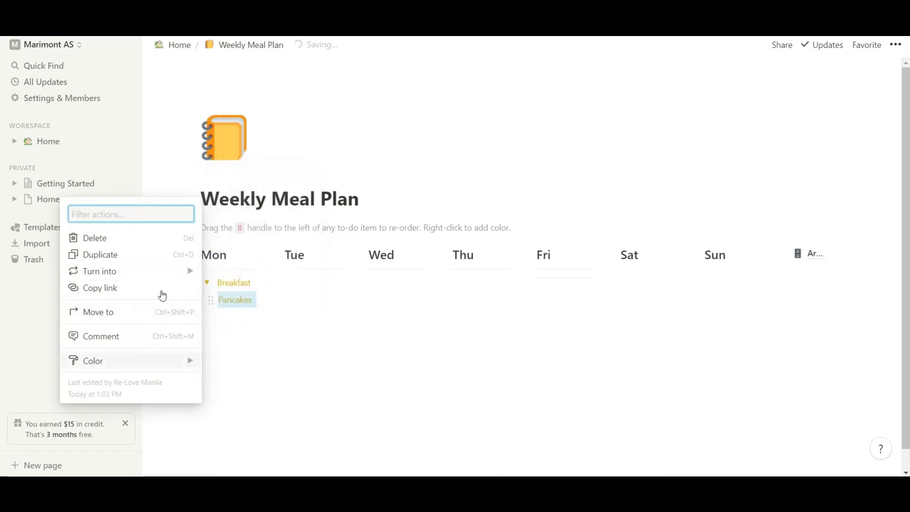
mouse_move(149, 368)
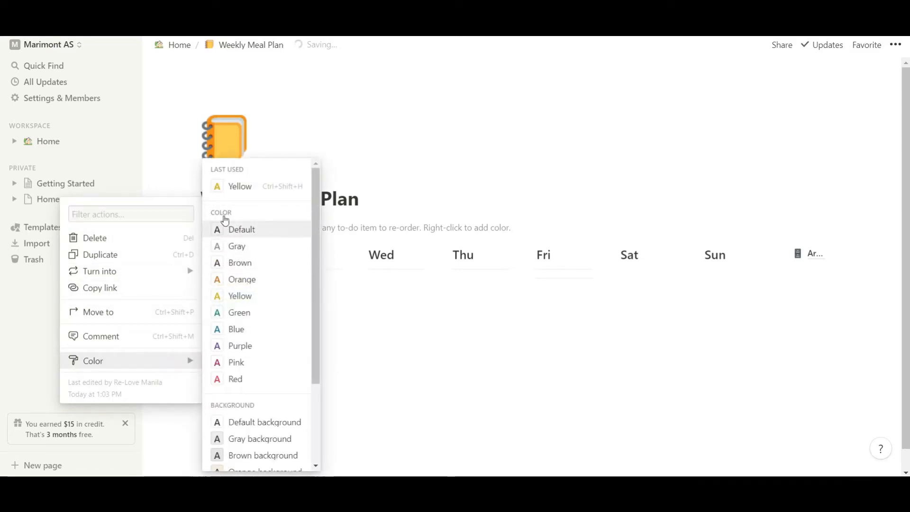
click(244, 186)
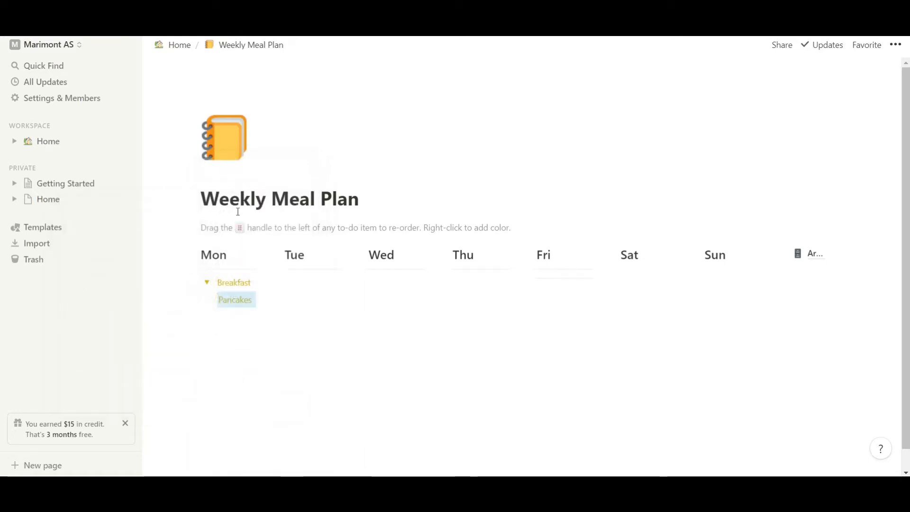
- Try to change only the Pancakes line inside the Breakfast toggle to the Default text color
click(211, 301)
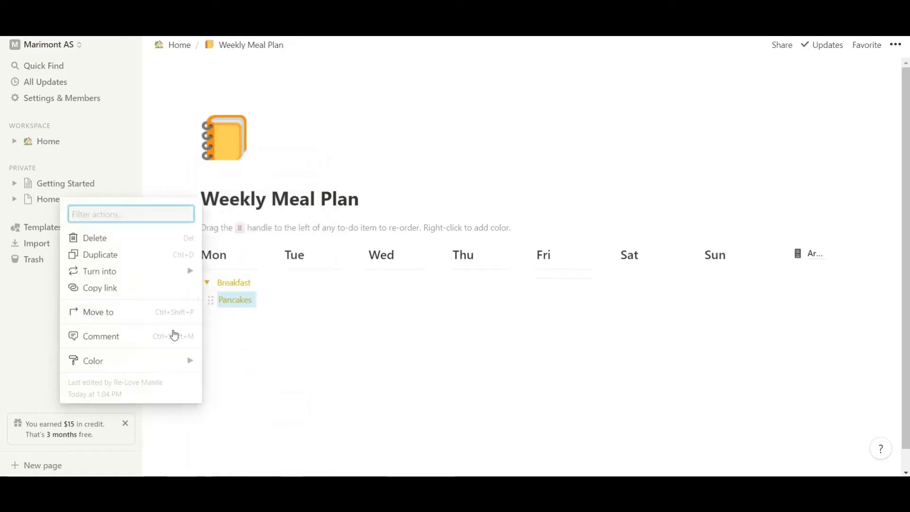
mouse_move(165, 364)
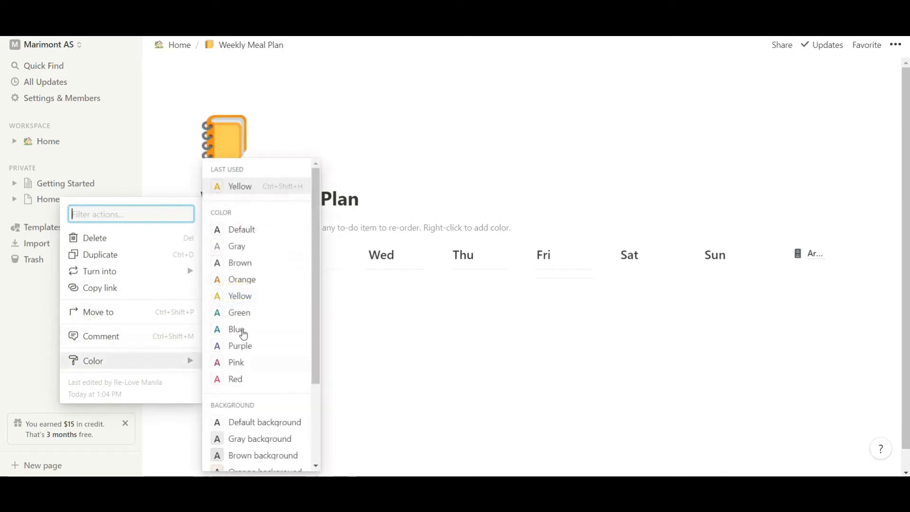
click(220, 229)
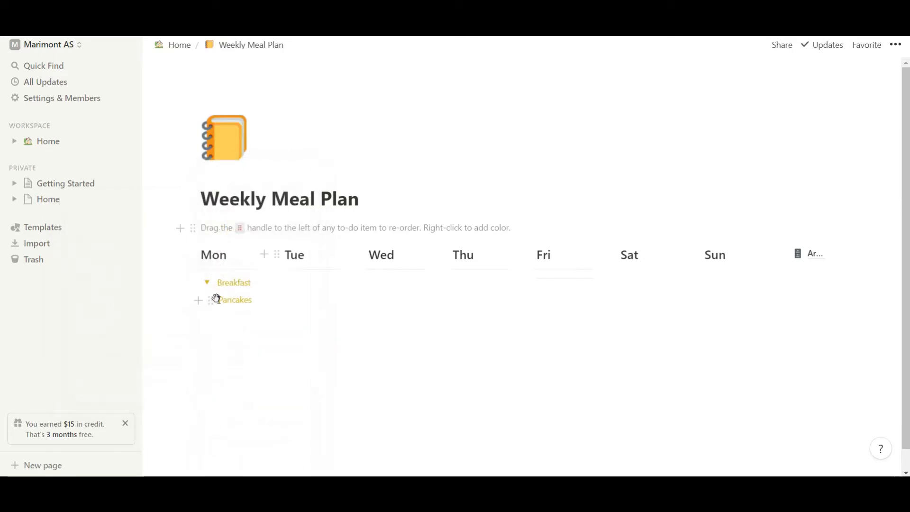
drag(250, 300, 218, 308)
click(210, 302)
click(166, 368)
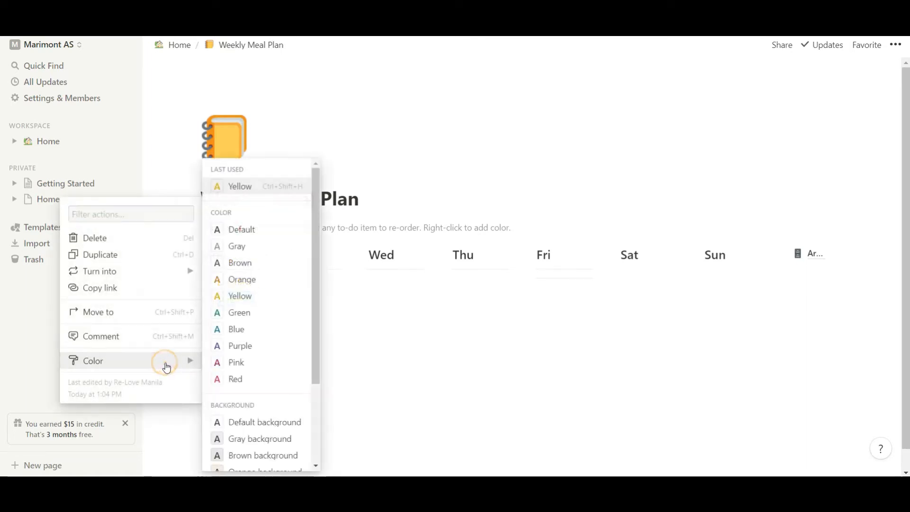
click(257, 230)
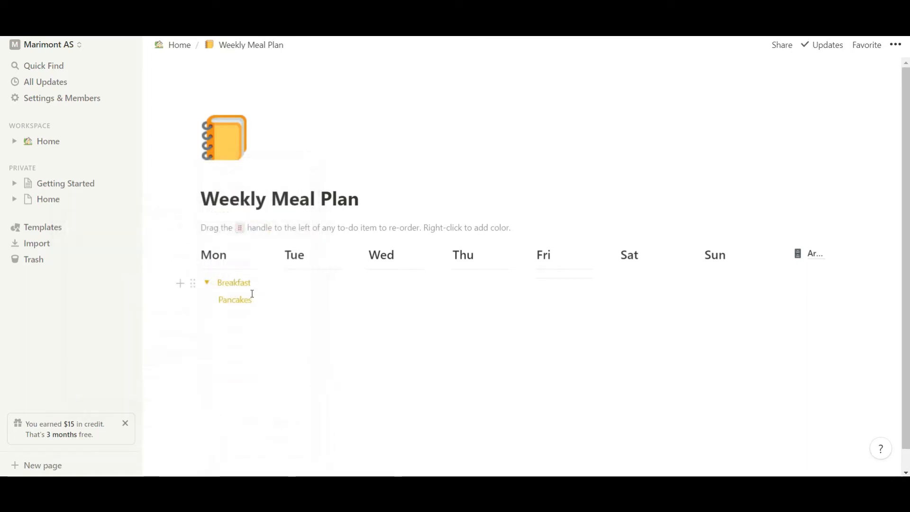
- Set the text color of the whole Breakfast toggle under Mon to Default, then collapse and re-expand it
click(195, 282)
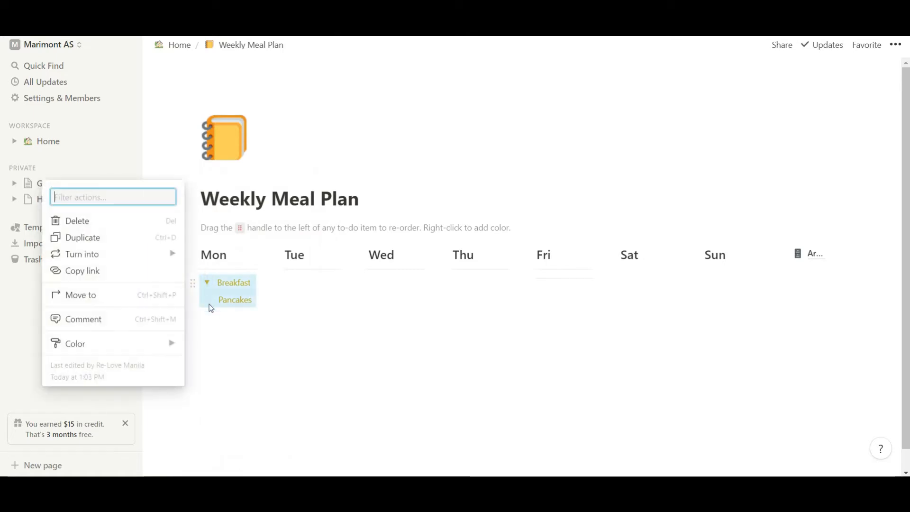
click(149, 345)
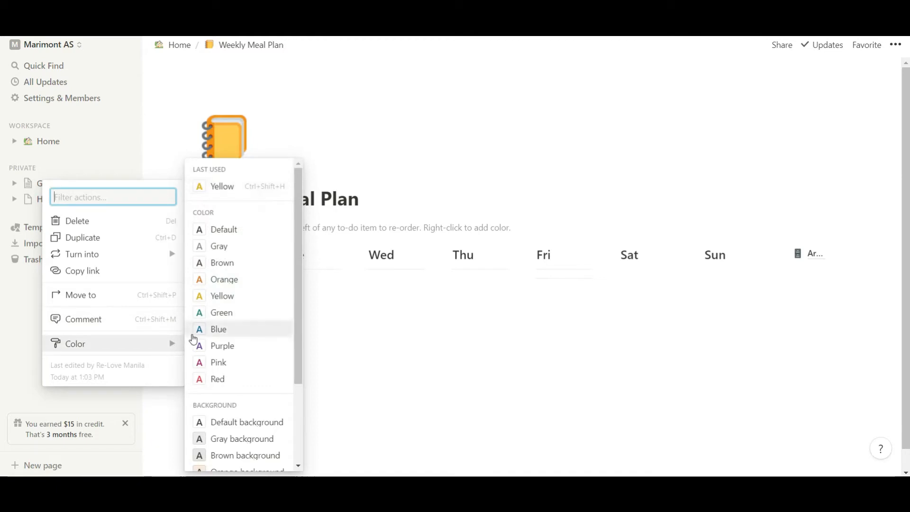
click(204, 234)
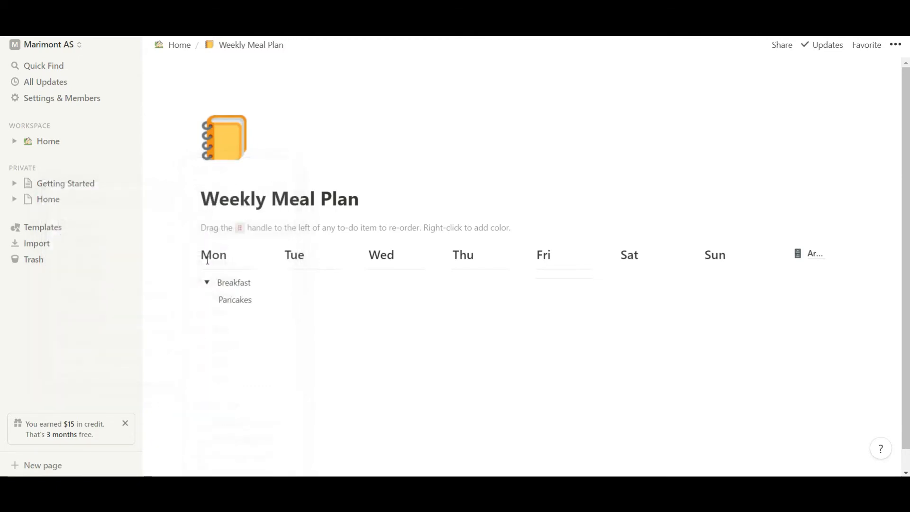
click(223, 319)
click(206, 285)
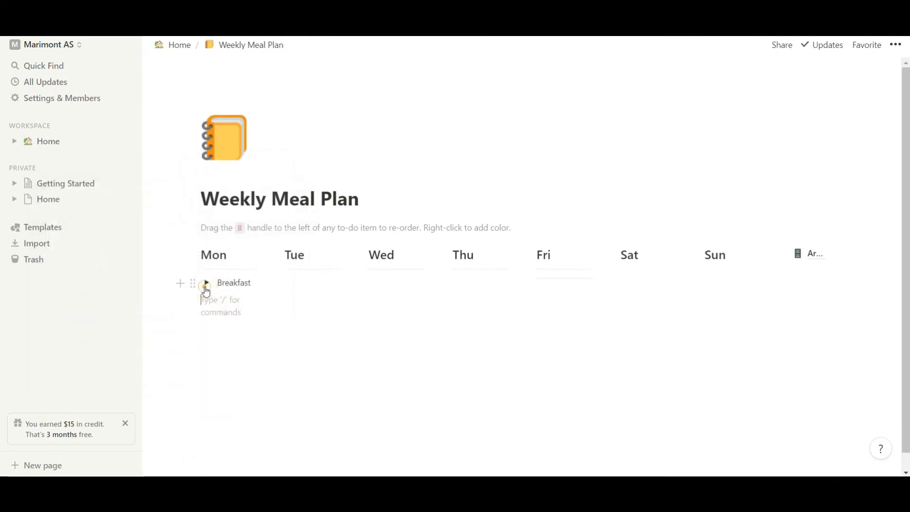
click(206, 285)
- Clear the Pancakes line under Breakfast and enter Pancakes again as a new line inside the toggle
click(236, 300)
drag(252, 300, 221, 299)
key(BackSpace)
click(255, 283)
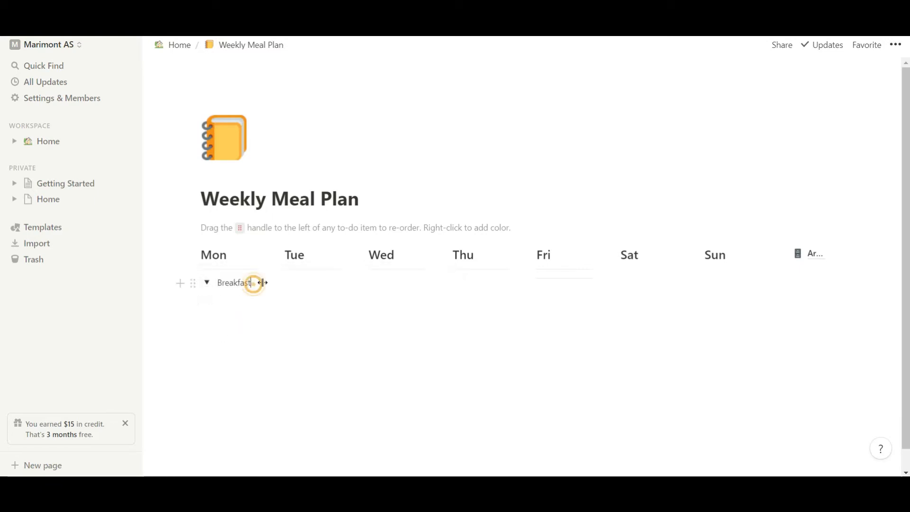
key(Return)
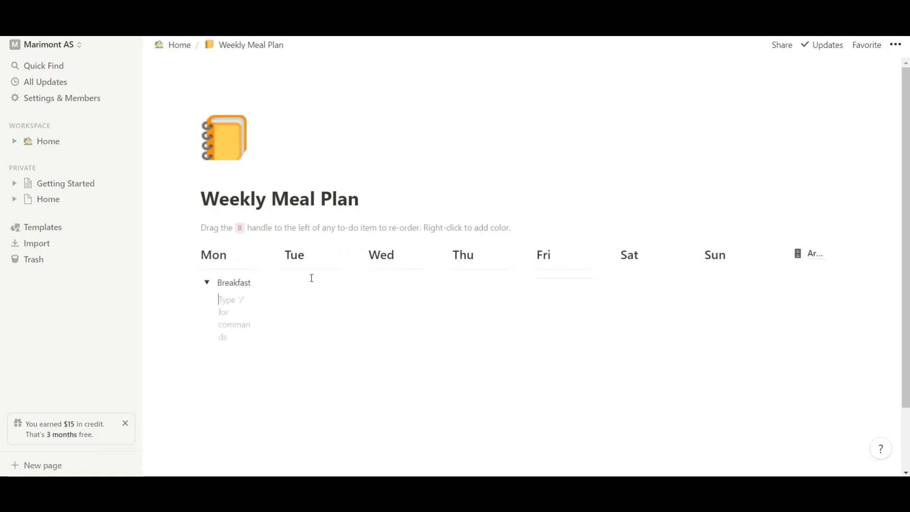
text(Pancakes)
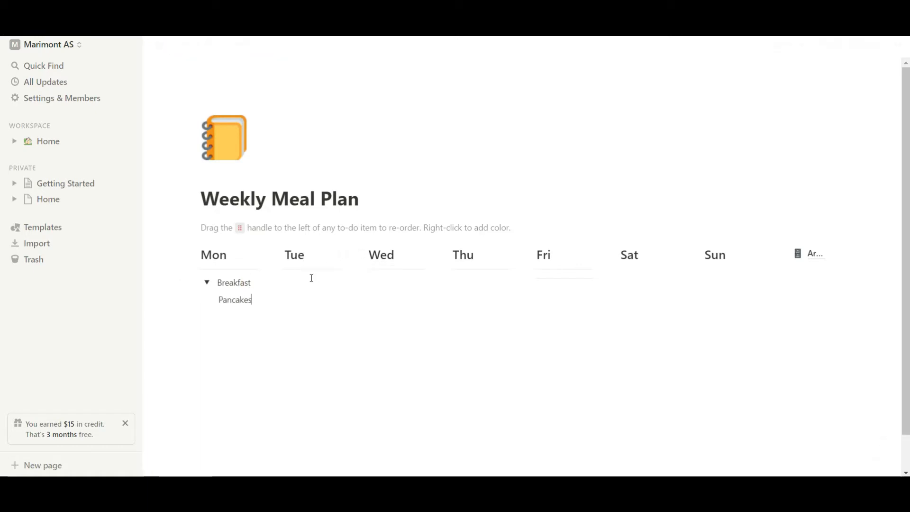
- Set the text color of the whole Breakfast toggle under Mon to Yellow
drag(255, 283, 217, 290)
click(194, 283)
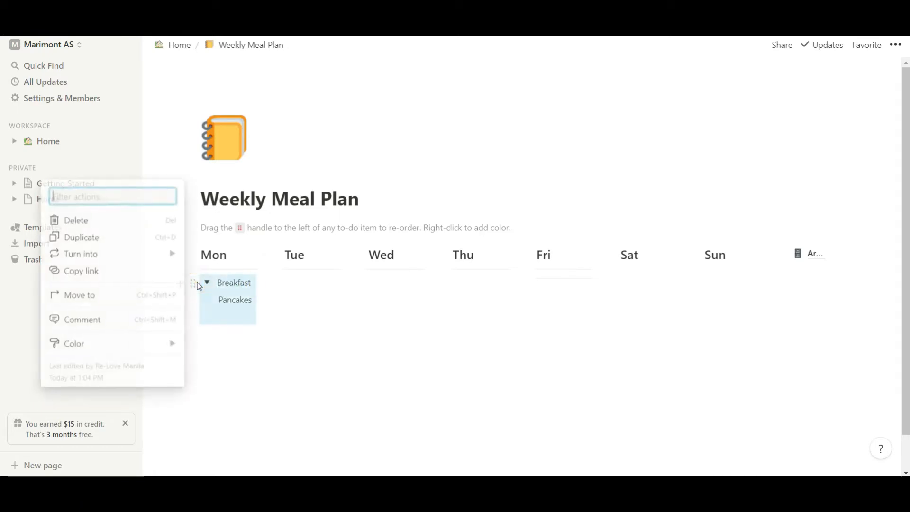
click(165, 350)
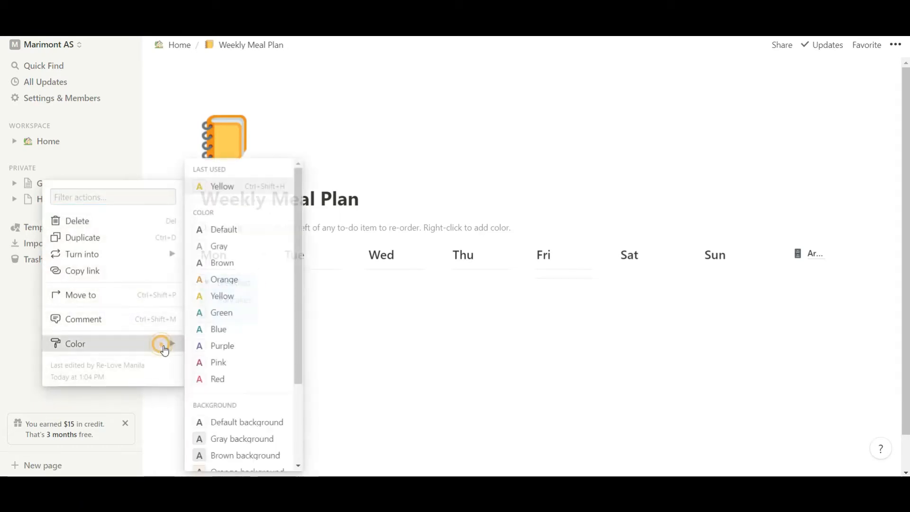
click(219, 297)
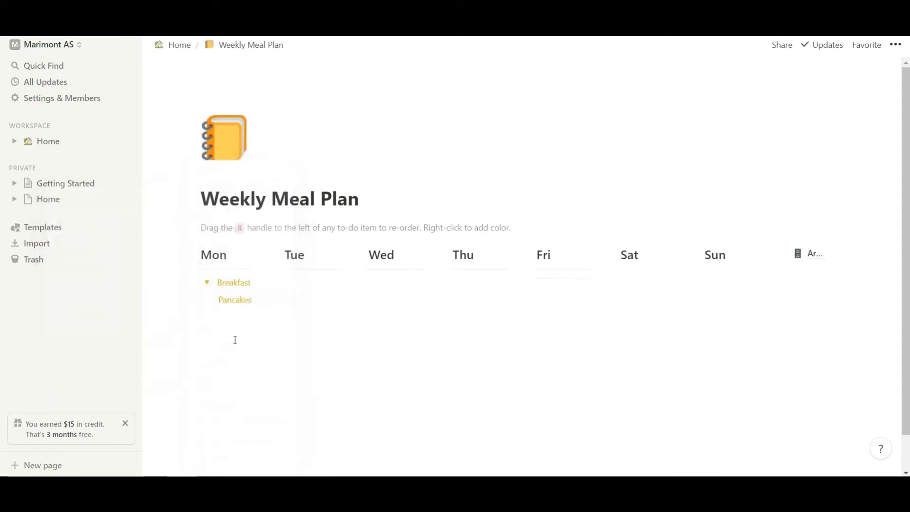
- Collapse and re-expand the Mon Breakfast toggle, and do the same on the reference Weekly Meal Plan to compare text colors
click(208, 284)
click(208, 284)
click(225, 284)
drag(234, 297, 240, 310)
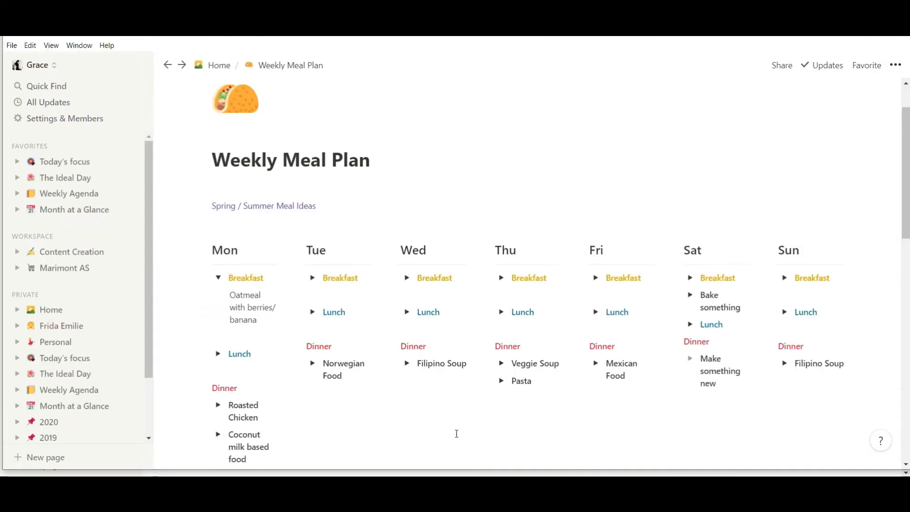
click(219, 278)
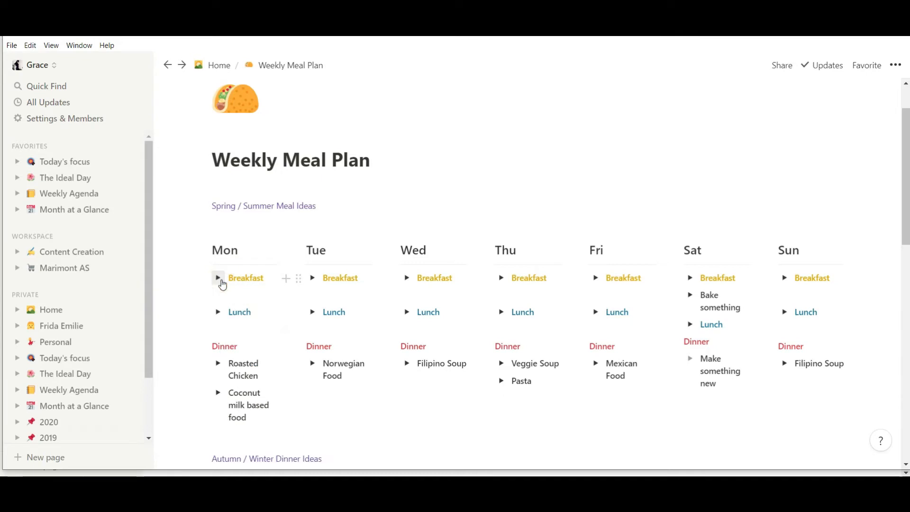
click(219, 278)
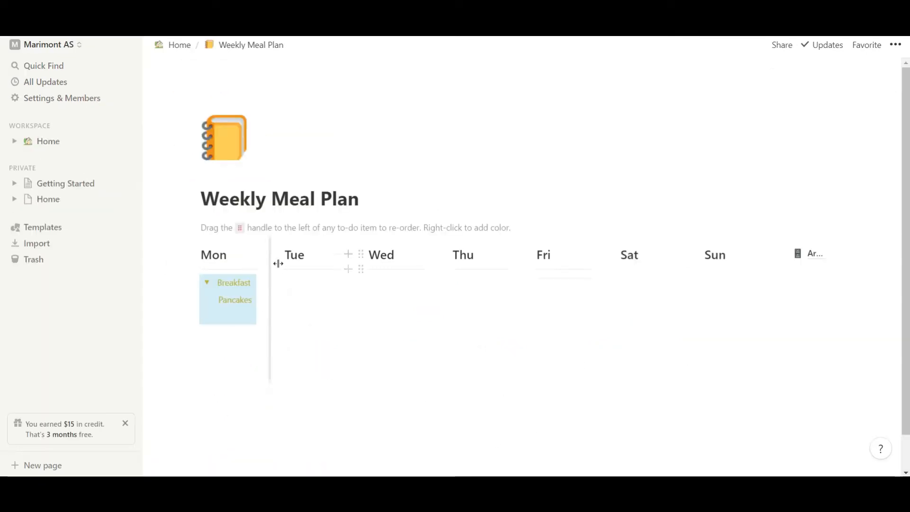
- Delete the empty line below Pancakes and try to set only the Pancakes line to the Default color
click(183, 317)
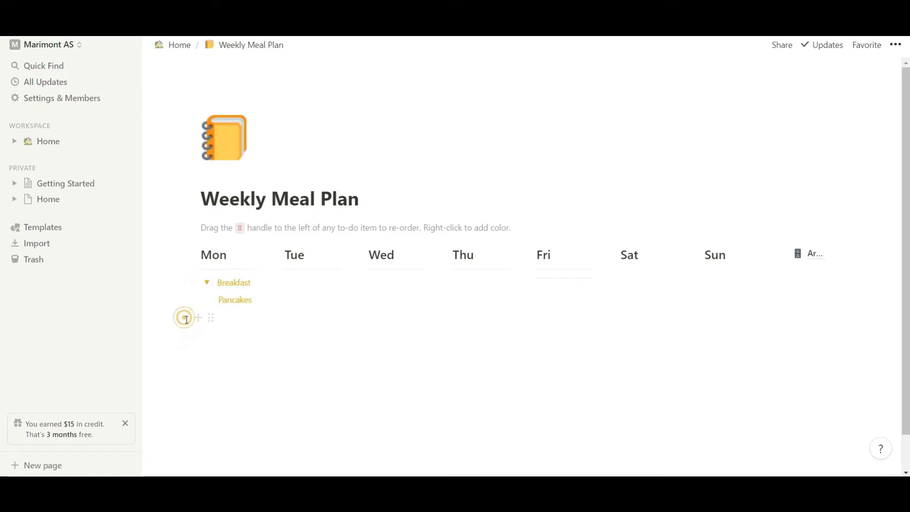
key(BackSpace)
click(211, 300)
click(166, 361)
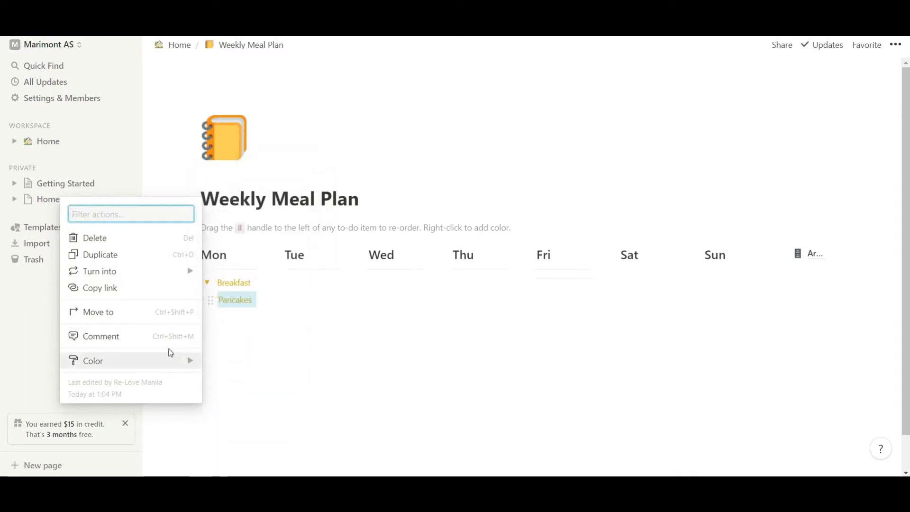
mouse_move(171, 353)
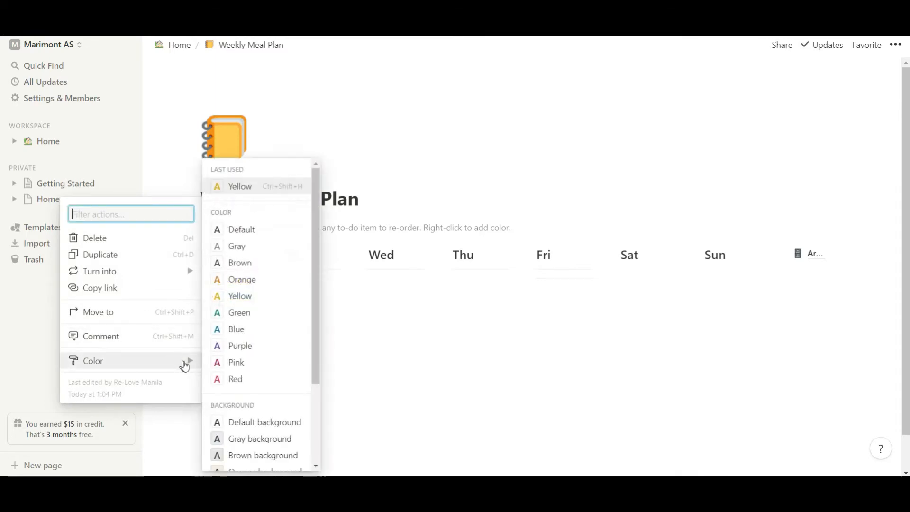
click(222, 235)
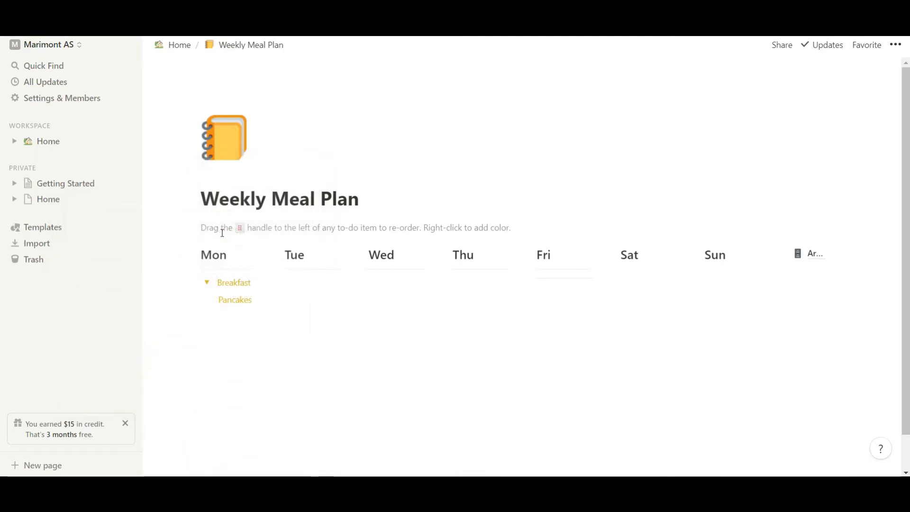
click(232, 293)
click(209, 284)
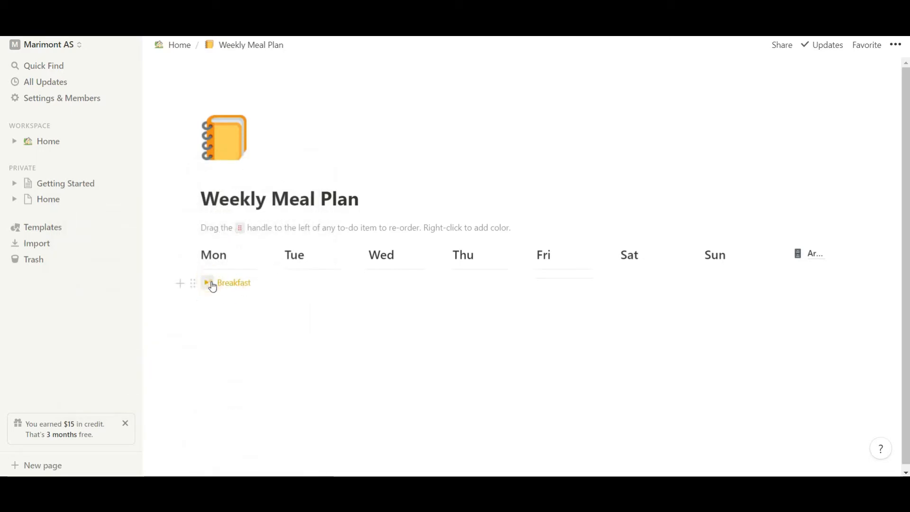
click(209, 284)
click(250, 283)
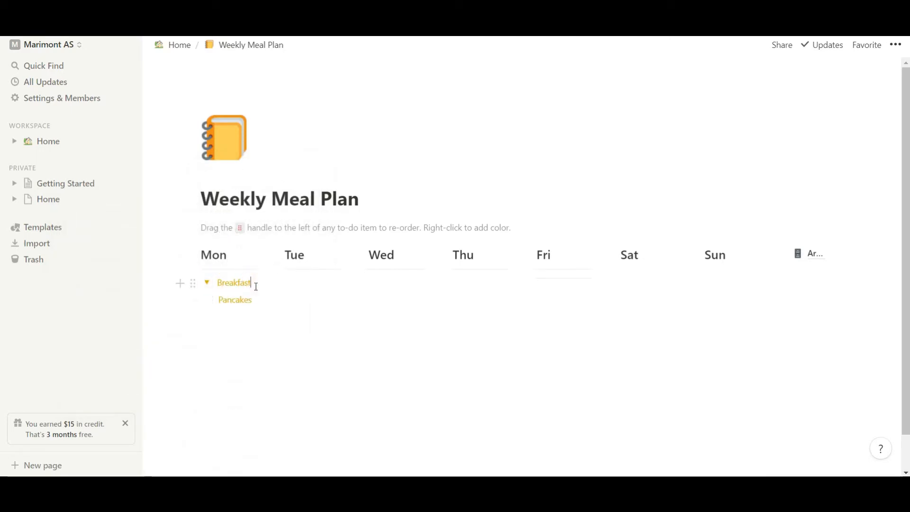
- Clear the Pancakes text inside the Breakfast toggle and turn the empty line into a bulleted list
drag(252, 303, 220, 305)
key(BackSpace)
click(210, 302)
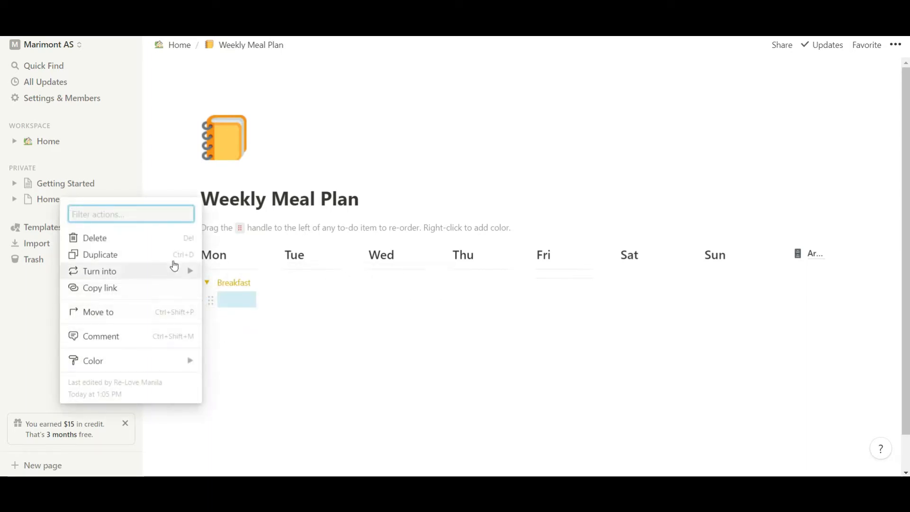
mouse_move(182, 272)
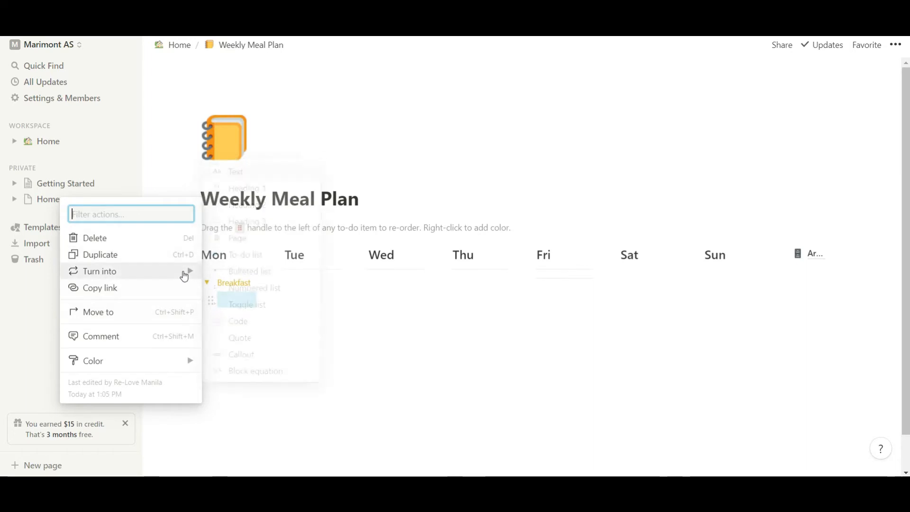
click(234, 274)
click(239, 301)
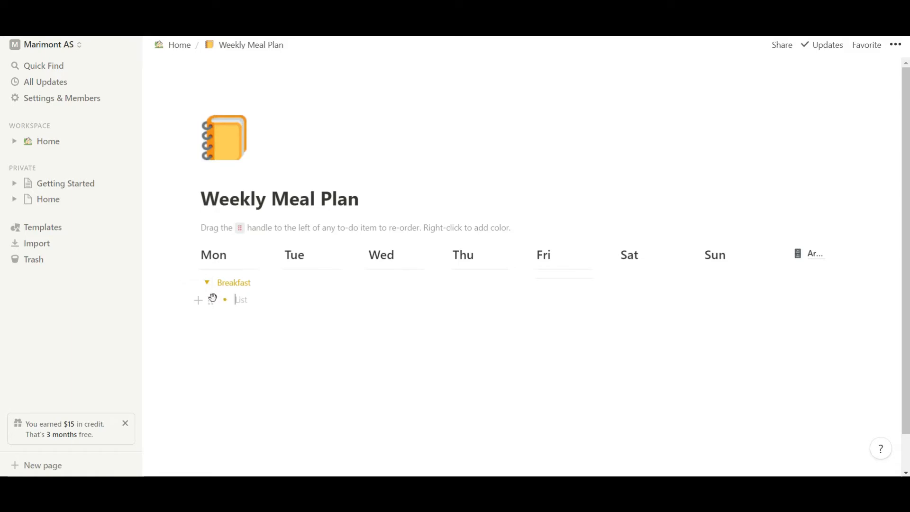
- Try to set the empty bullet under Breakfast to the Default color, and remove its bullet formatting
click(212, 297)
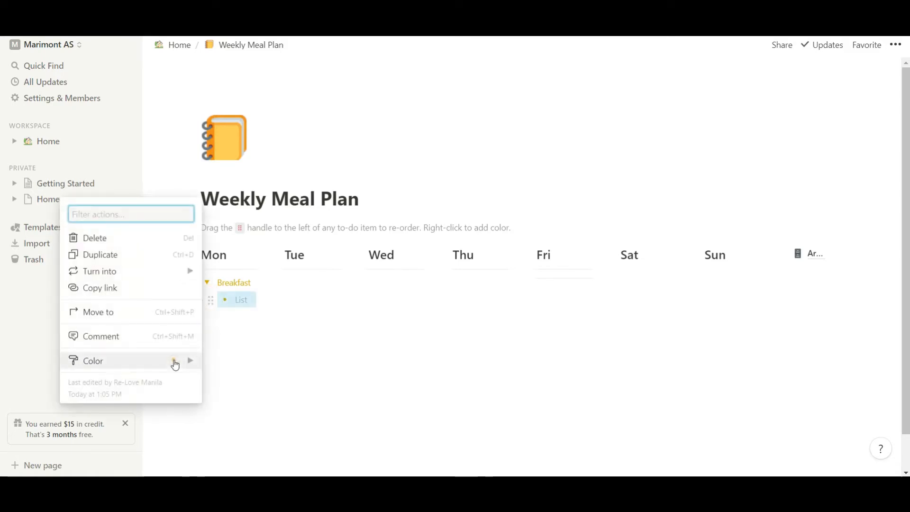
mouse_move(174, 361)
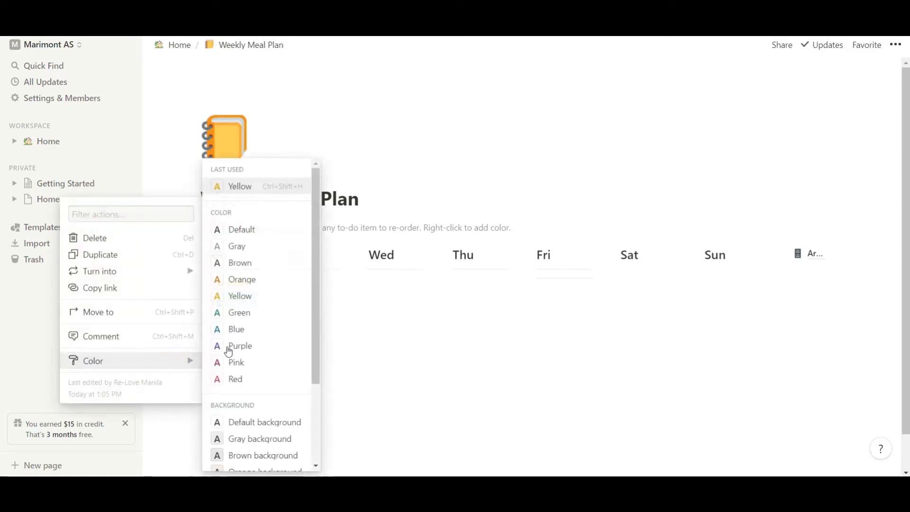
click(242, 230)
click(224, 302)
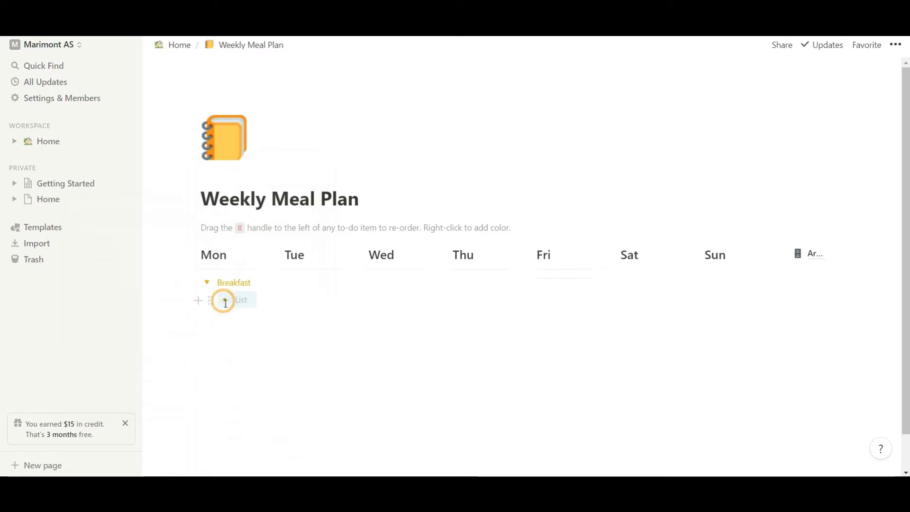
click(235, 313)
click(238, 299)
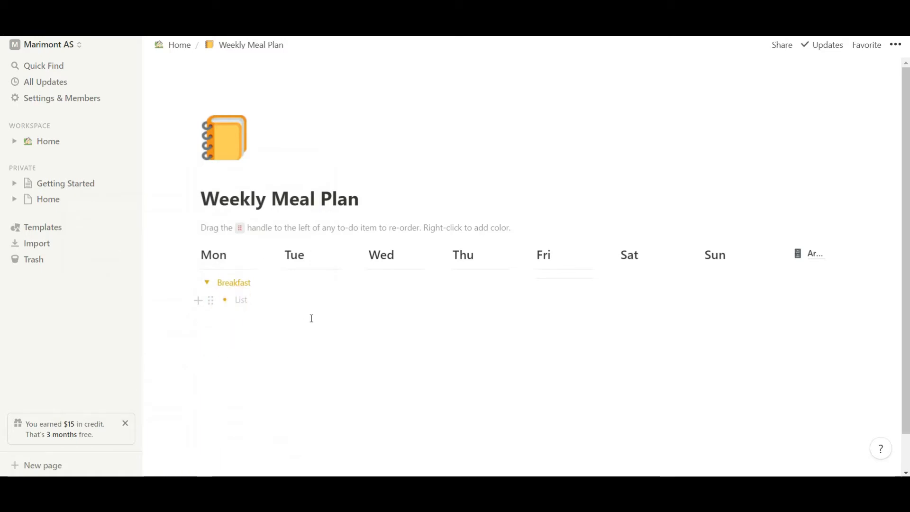
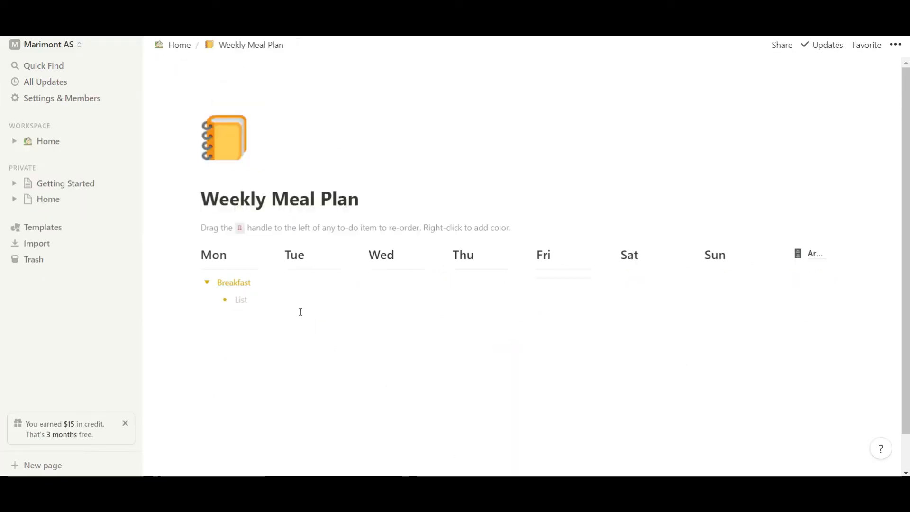
key(BackSpace)
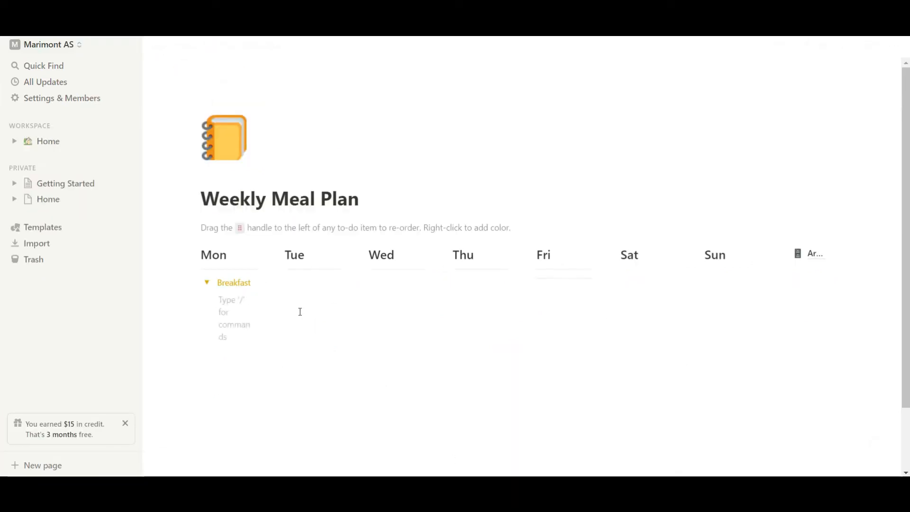
- Collapse the Breakfast toggle and enter Pancakes as a separate line below it, followed by new empty lines
click(207, 283)
click(232, 307)
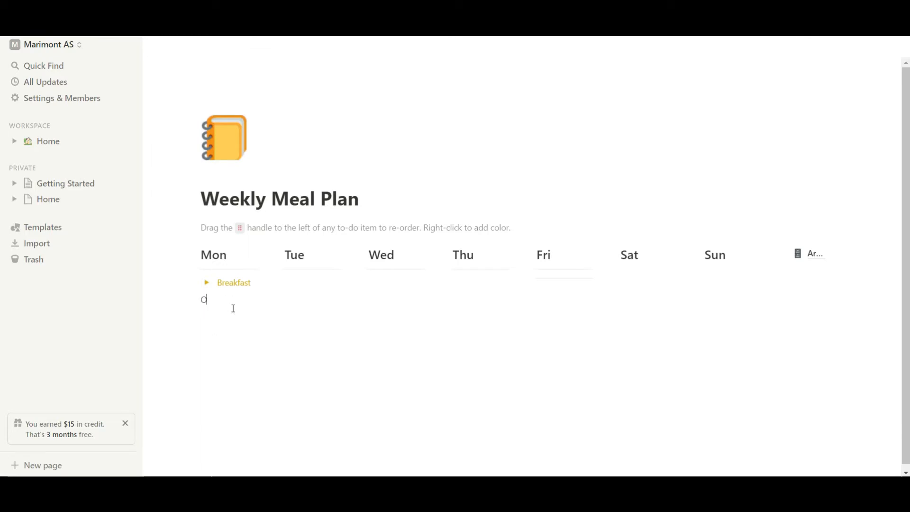
key(BackSpace)
text(Pa)
key(Return)
key(Return)
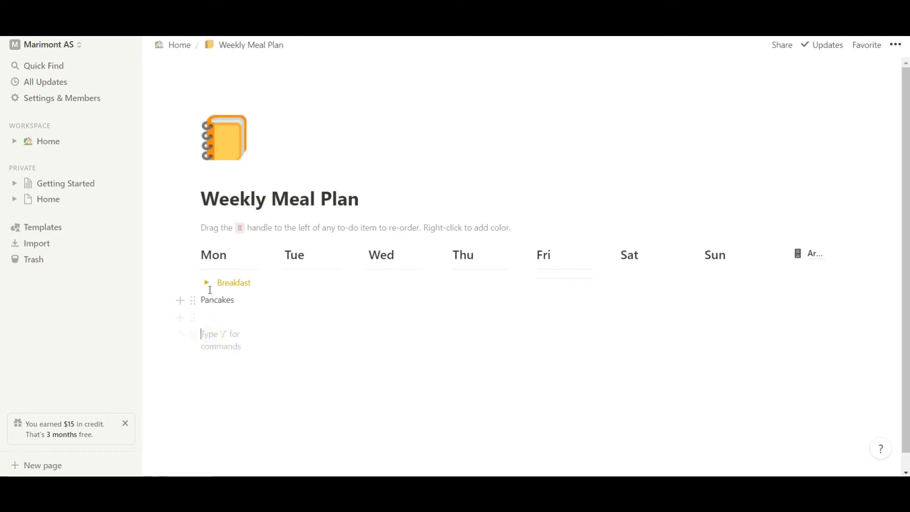
- Move the separate Pancakes line into the expanded Breakfast toggle, then collapse and re-expand the toggle
click(207, 284)
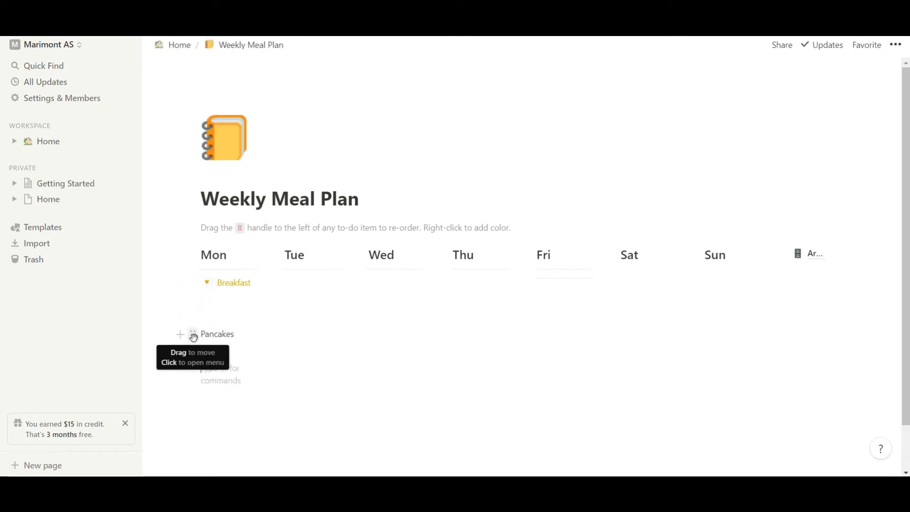
drag(192, 336, 220, 298)
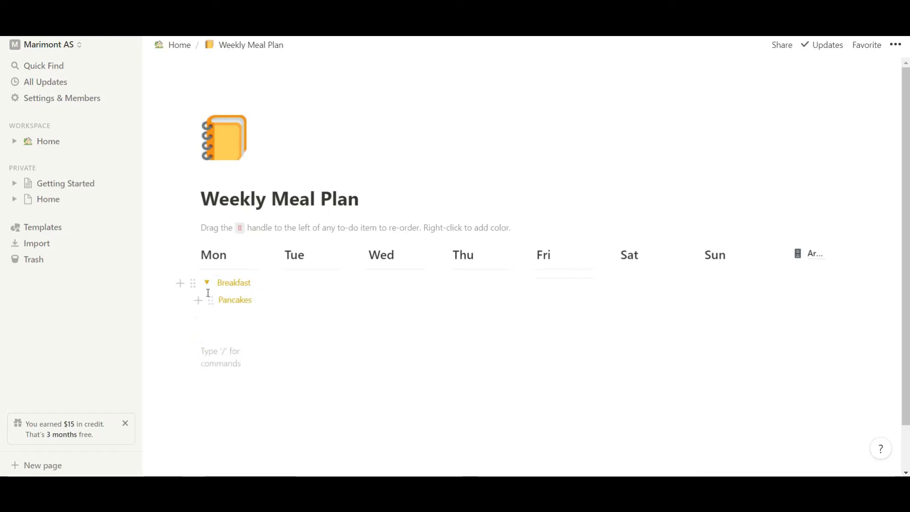
click(205, 286)
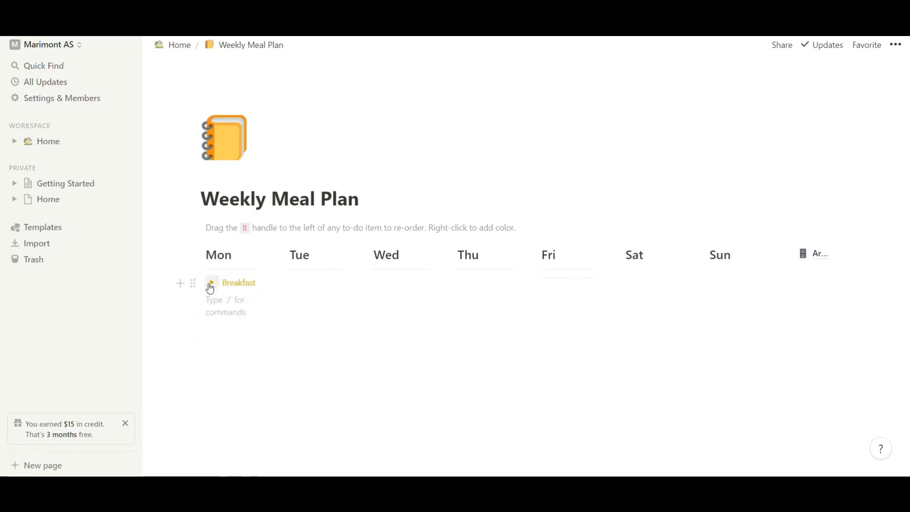
click(210, 287)
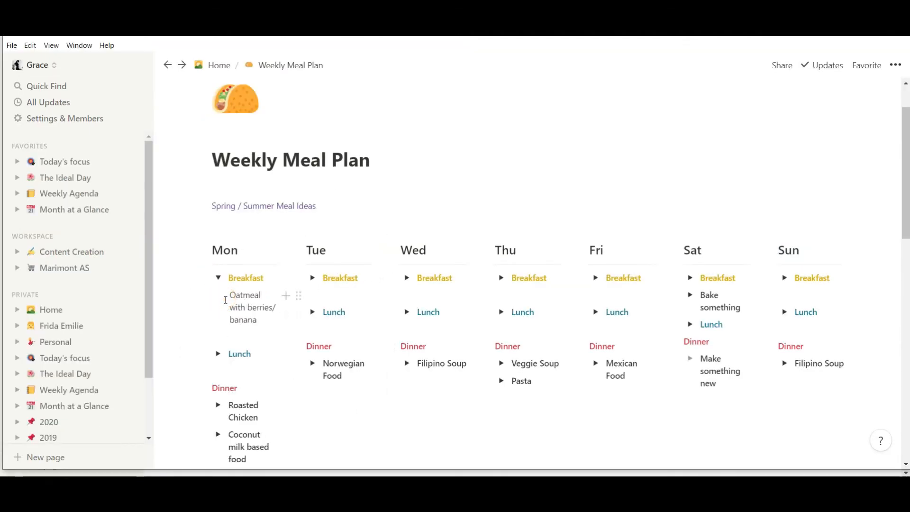
- Examine how the Mon Breakfast toggle and its text are colored in the reference Weekly Meal Plan
click(219, 278)
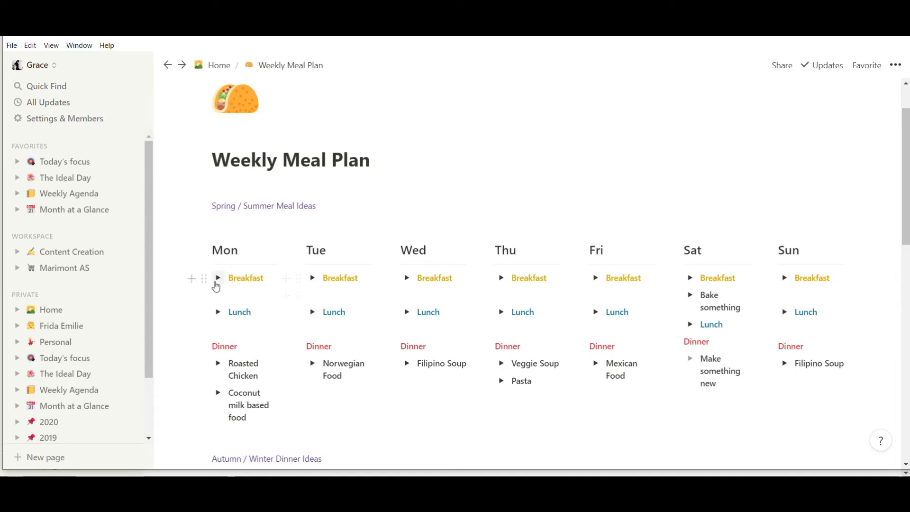
click(216, 279)
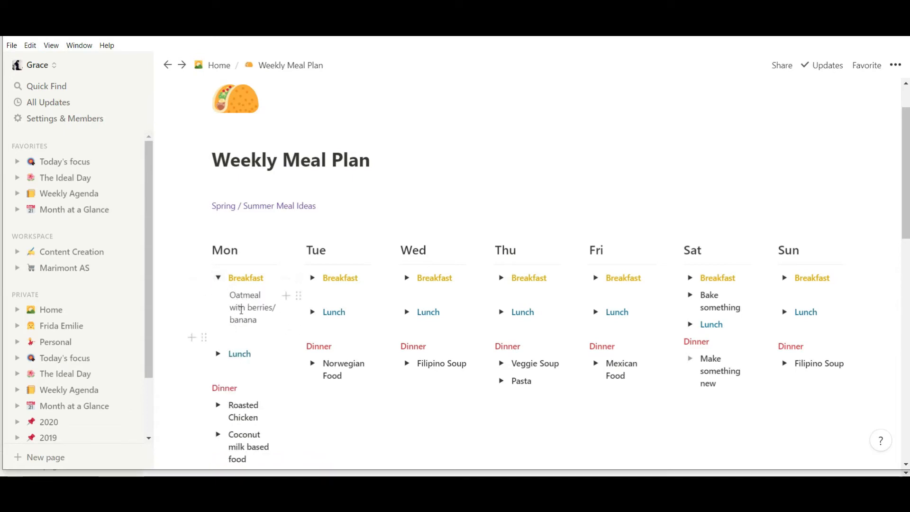
click(220, 279)
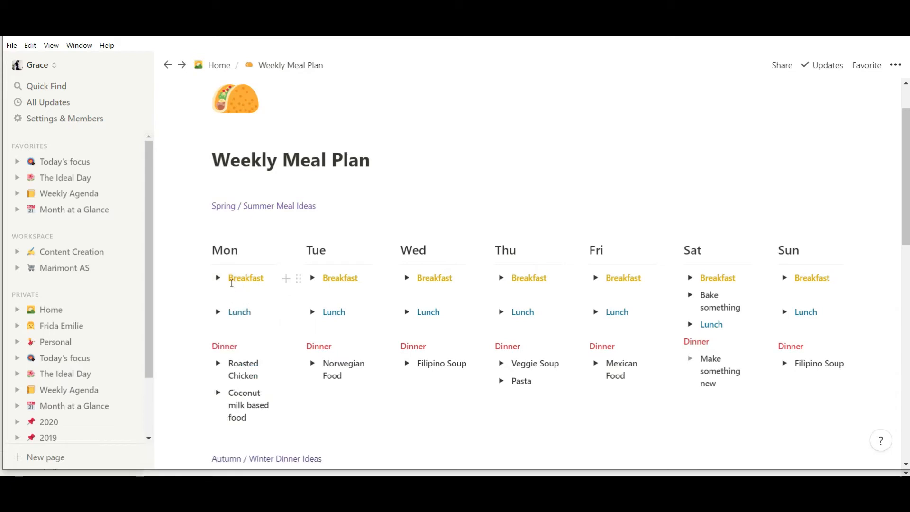
drag(230, 281, 268, 285)
click(270, 294)
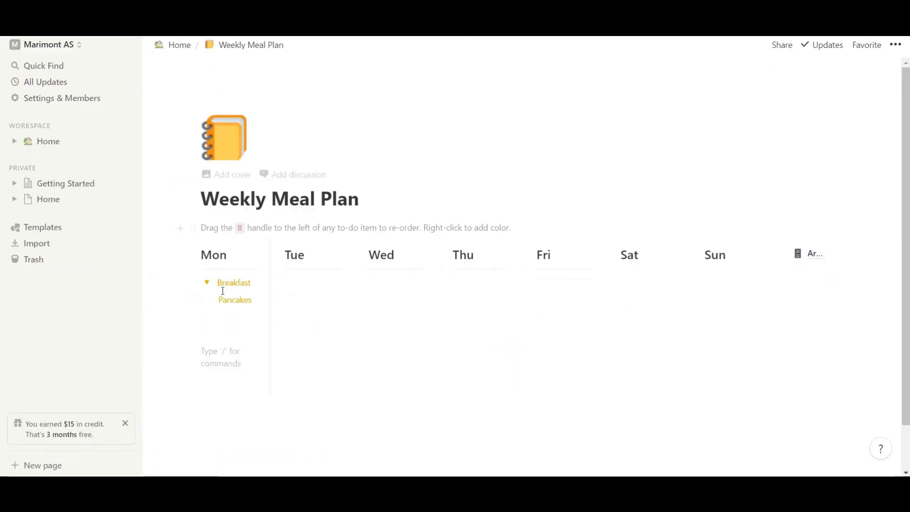
- Set the whole Breakfast toggle block under Mon, including its Pancakes line, to the Default color
drag(218, 282, 257, 297)
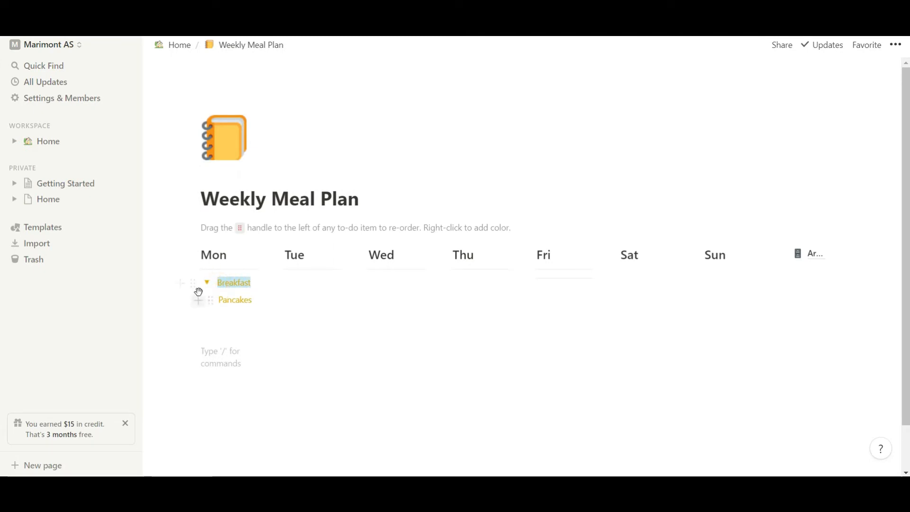
right_click(226, 284)
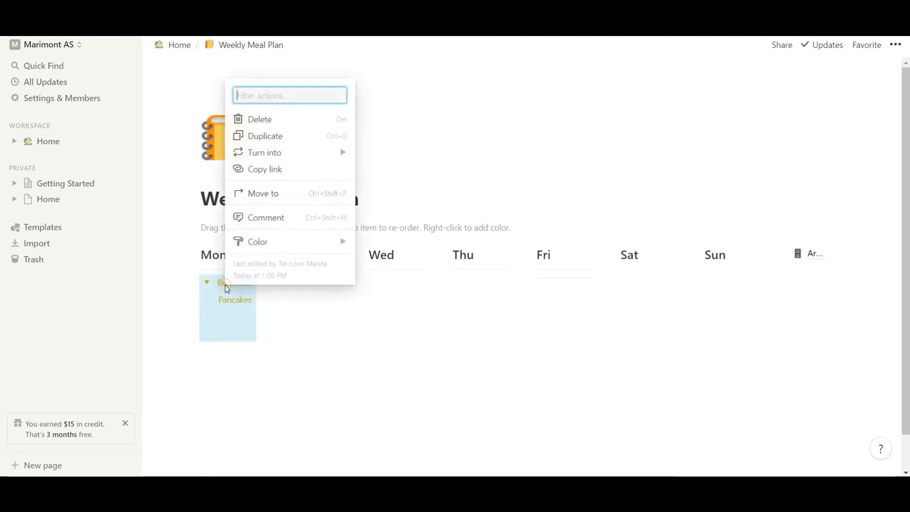
key(Escape)
double_click(226, 286)
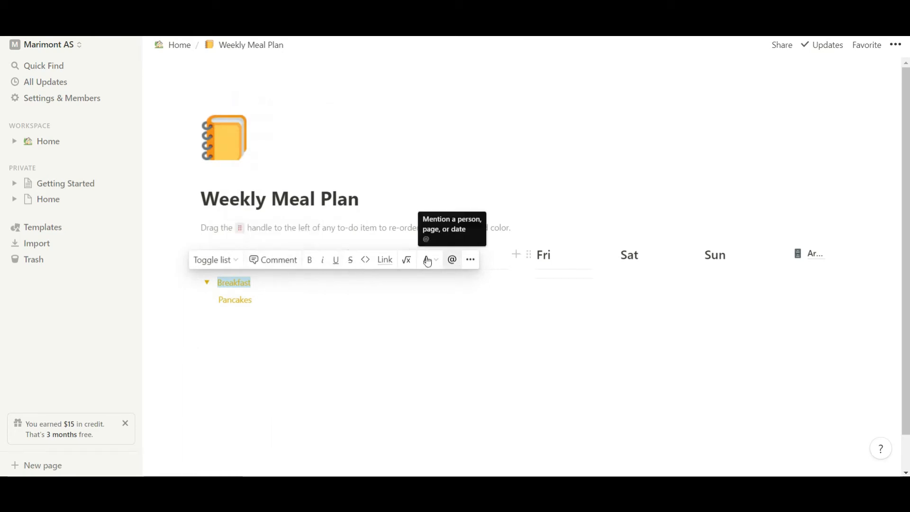
click(234, 265)
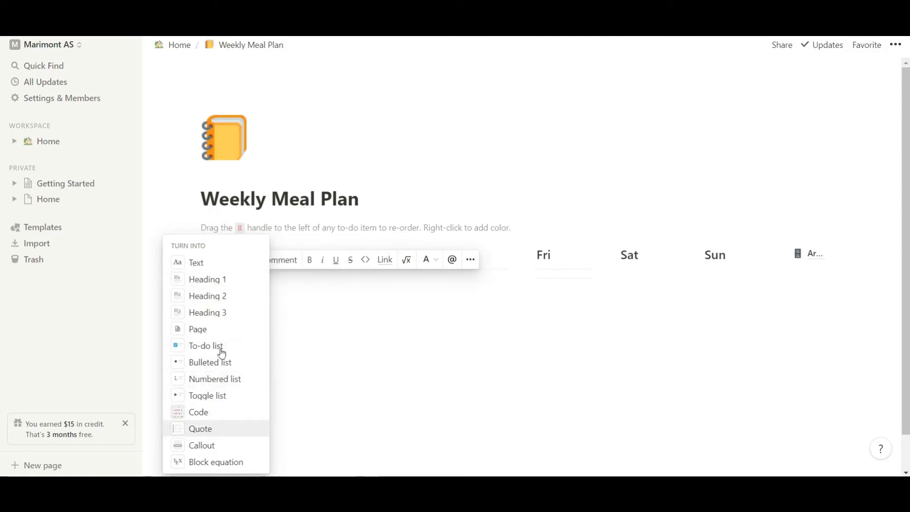
click(301, 261)
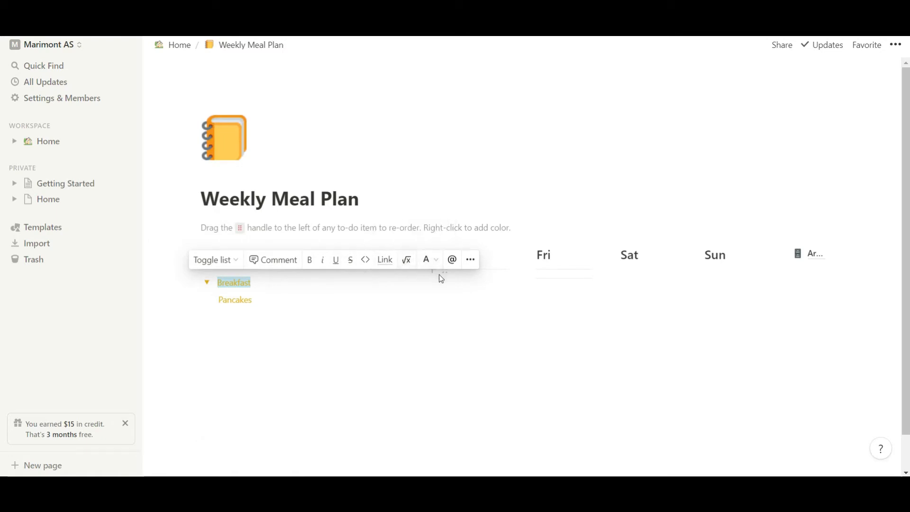
click(469, 264)
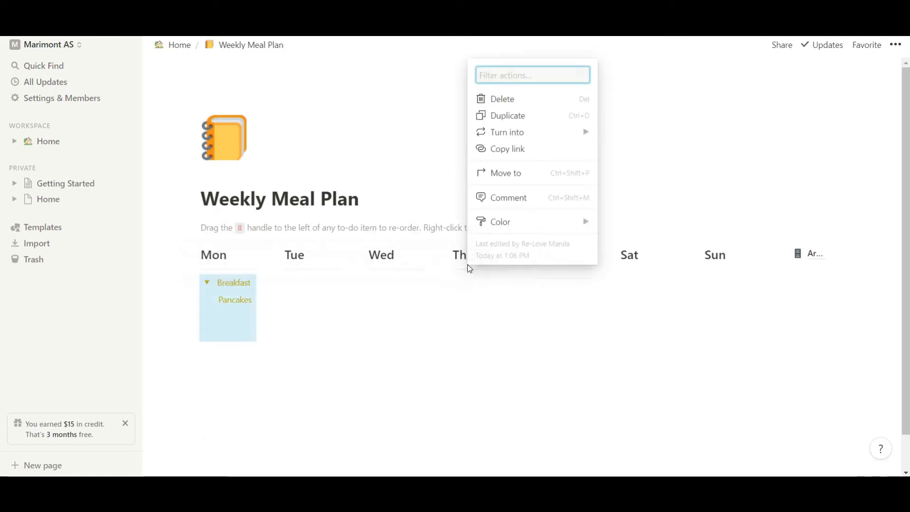
mouse_move(537, 139)
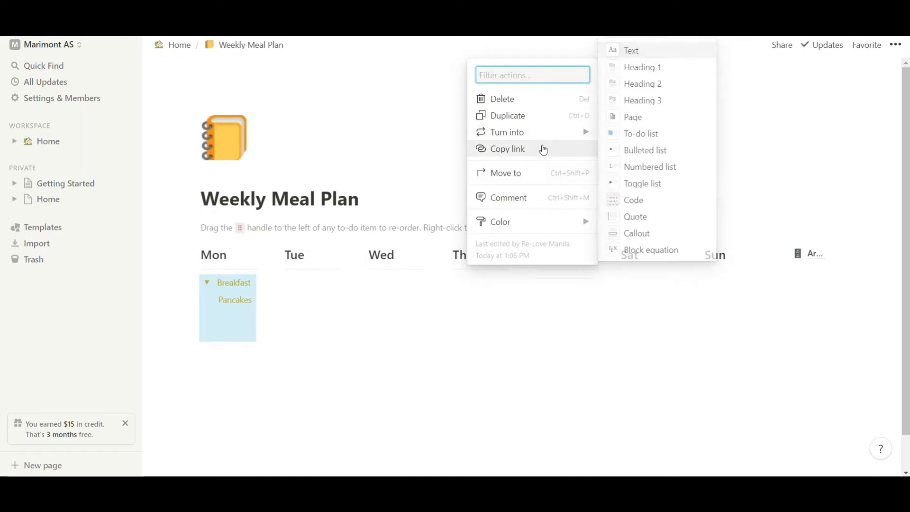
mouse_move(545, 221)
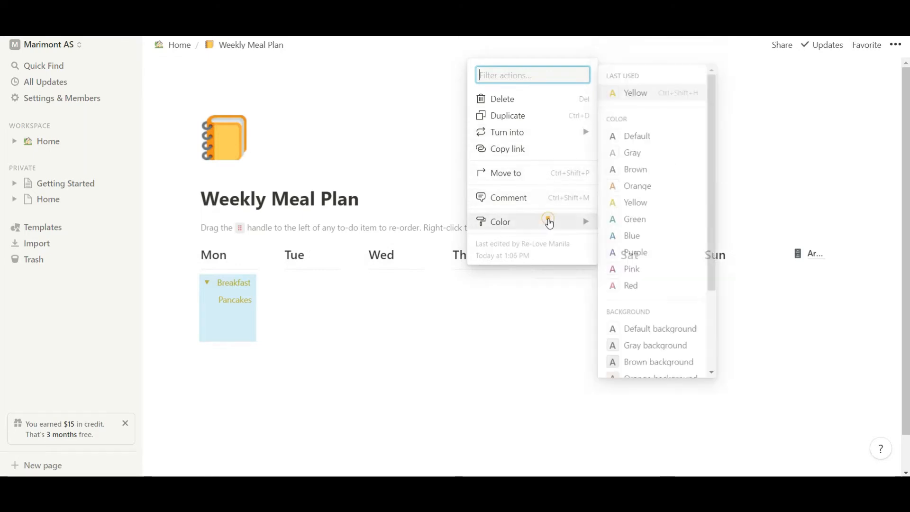
click(636, 136)
click(205, 330)
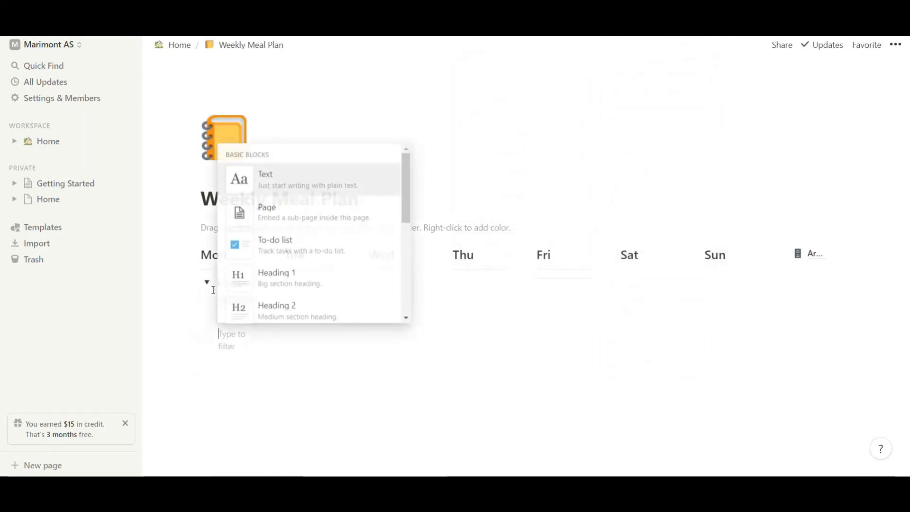
click(205, 285)
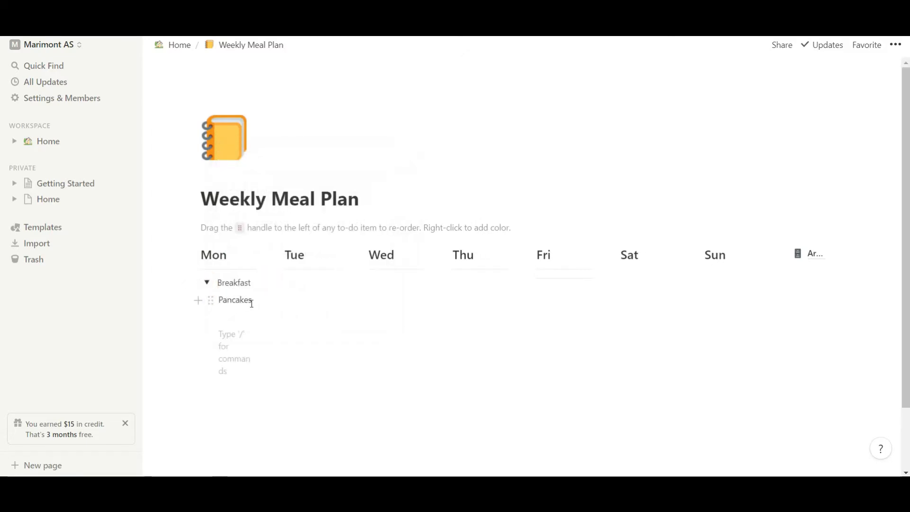
drag(252, 303, 211, 309)
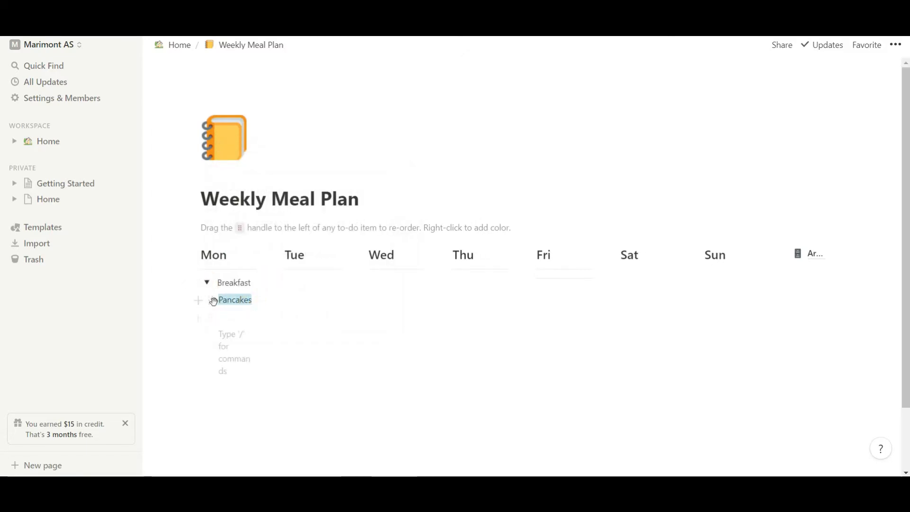
right_click(227, 300)
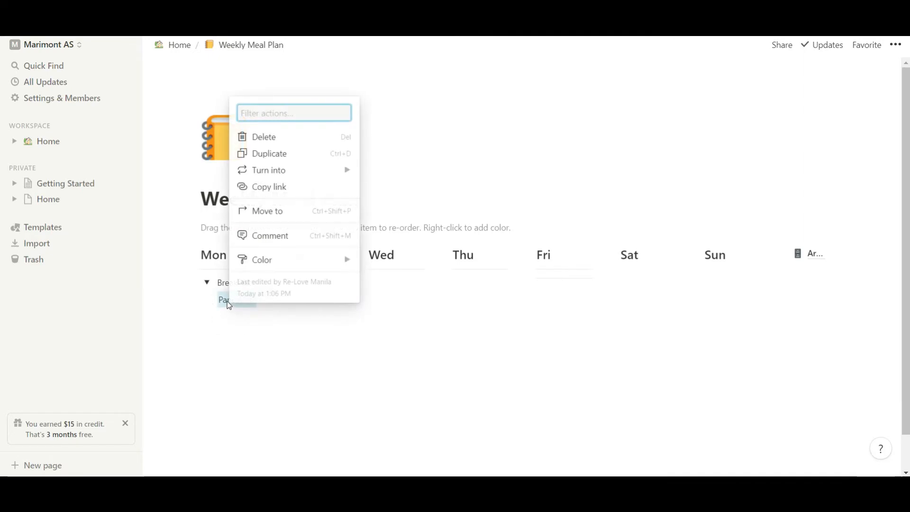
click(227, 301)
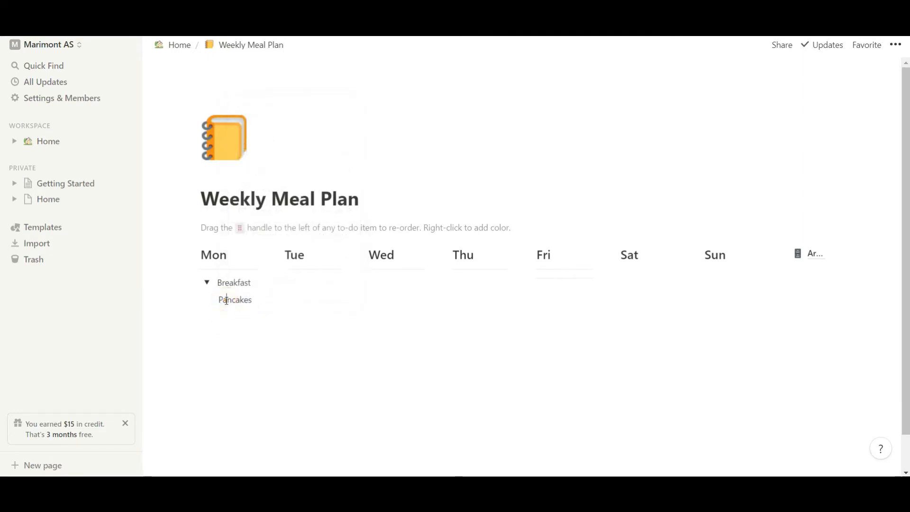
right_click(226, 300)
double_click(226, 300)
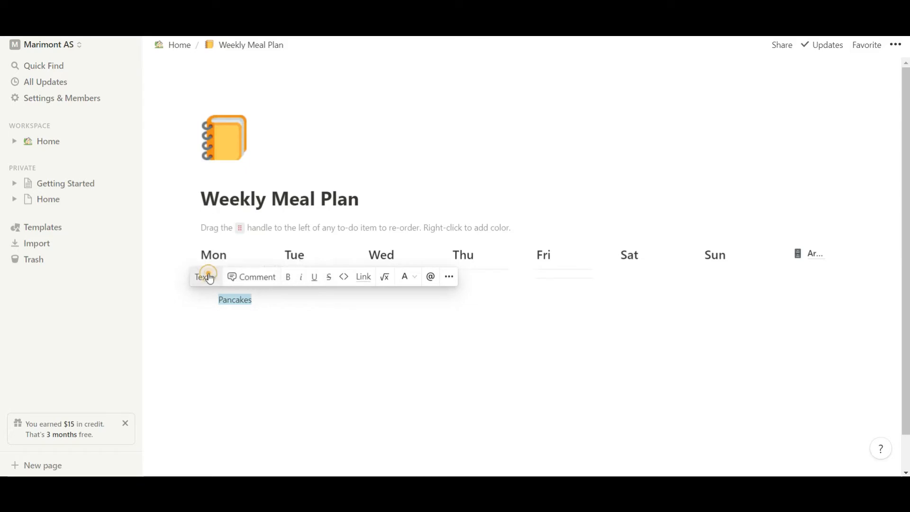
click(208, 277)
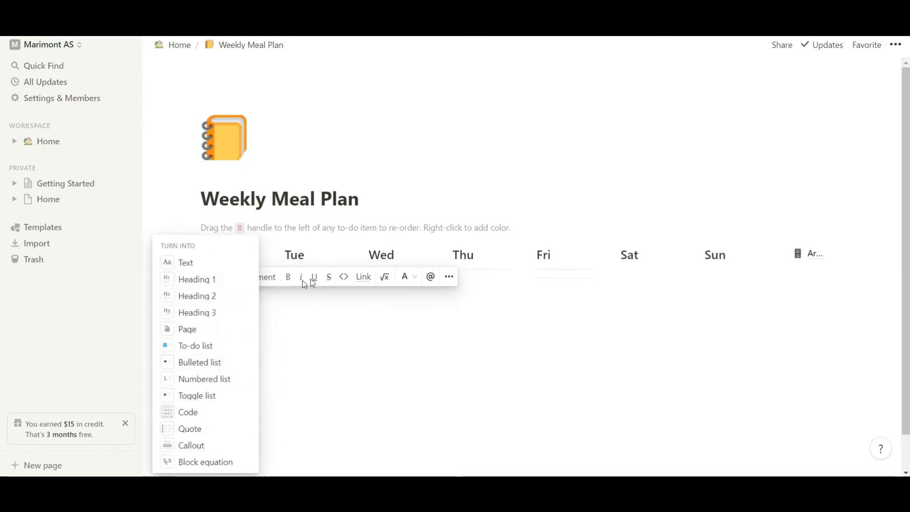
click(417, 280)
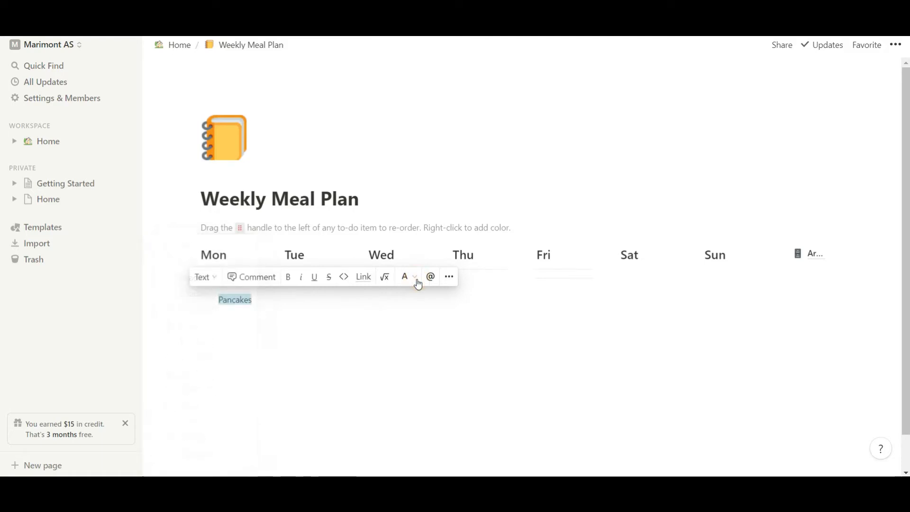
click(417, 280)
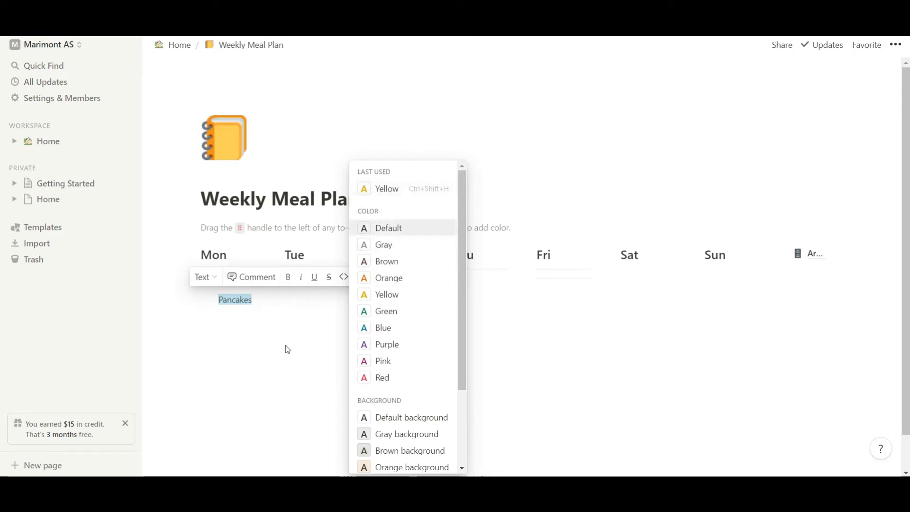
click(291, 329)
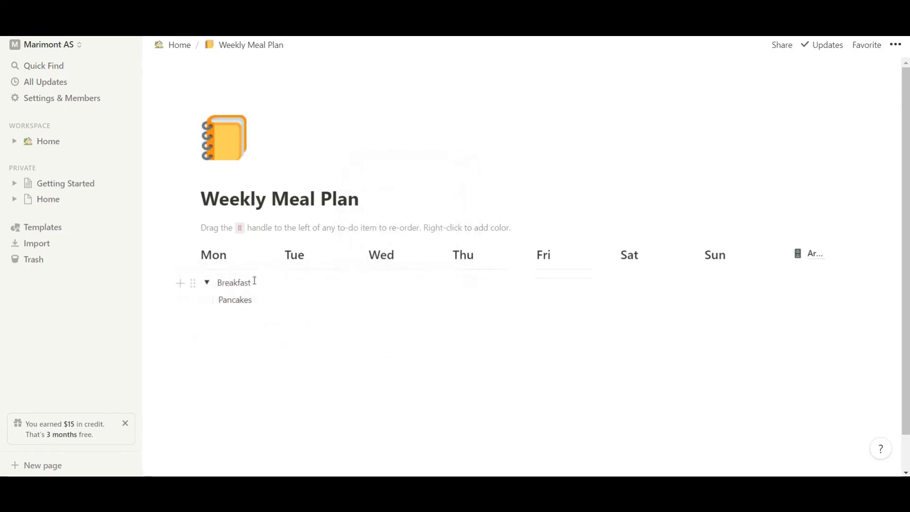
drag(255, 282, 217, 283)
click(226, 285)
right_click(226, 285)
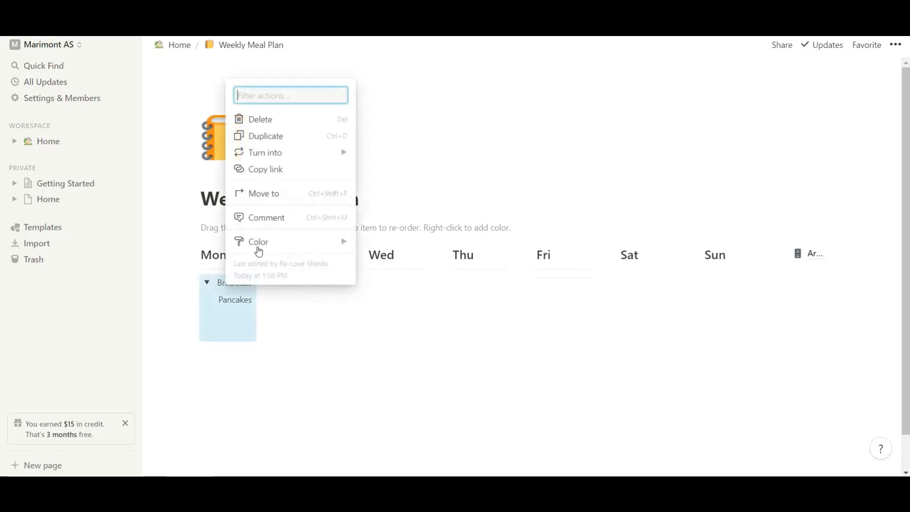
click(227, 282)
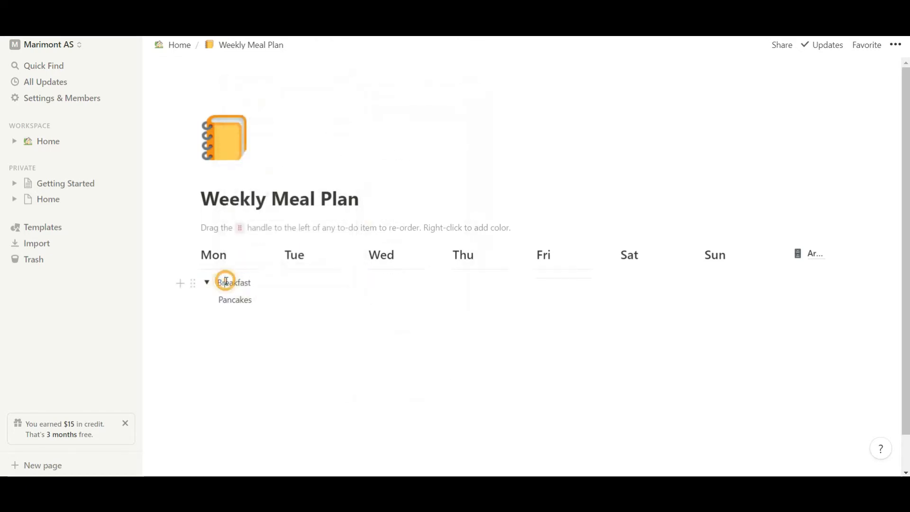
- Color only the word Breakfast in the Mon toggle yellow, and collapse and re-expand the toggle
drag(219, 281, 243, 286)
right_click(249, 281)
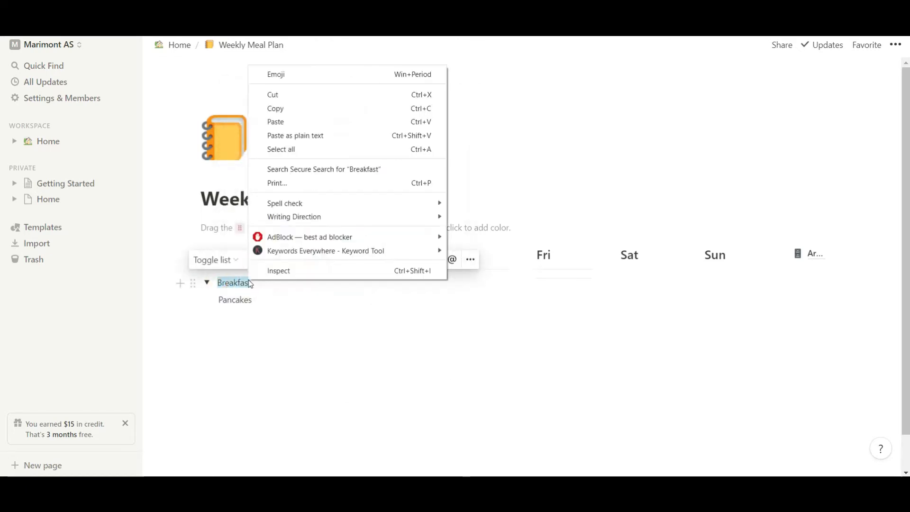
key(Escape)
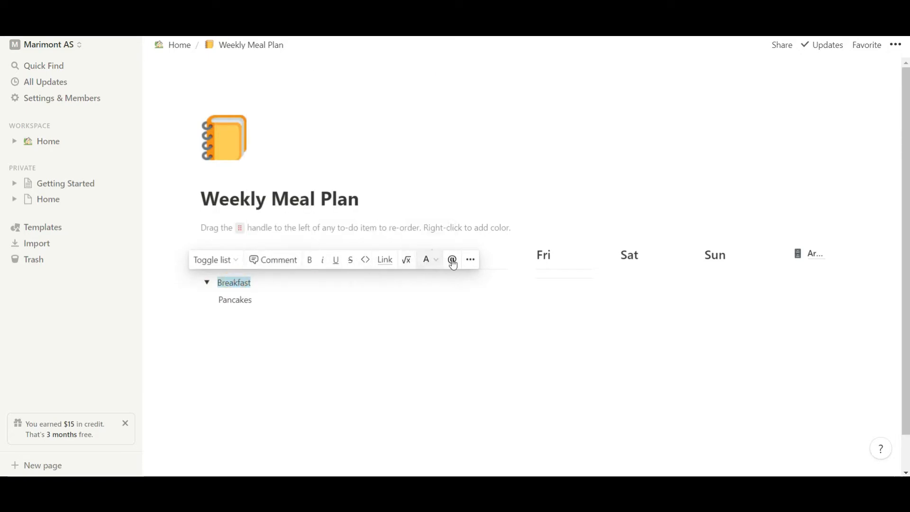
click(471, 260)
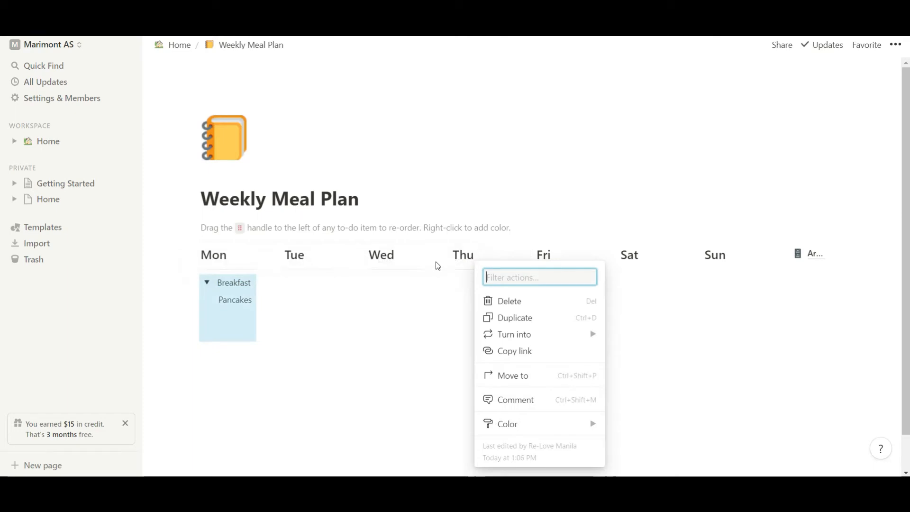
key(Escape)
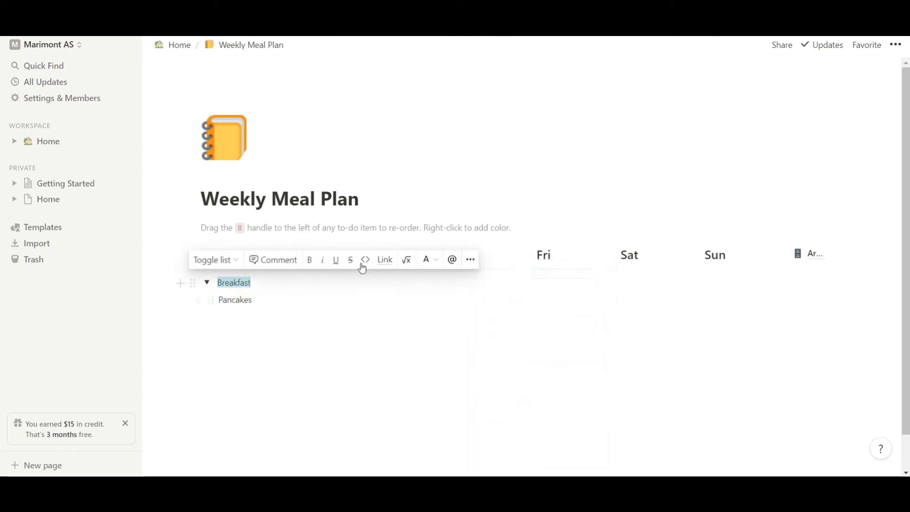
click(430, 261)
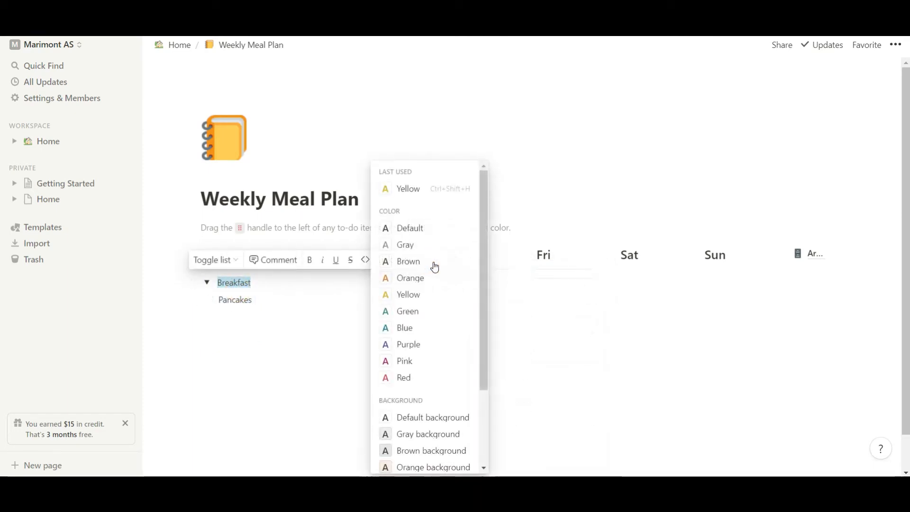
click(414, 301)
click(265, 321)
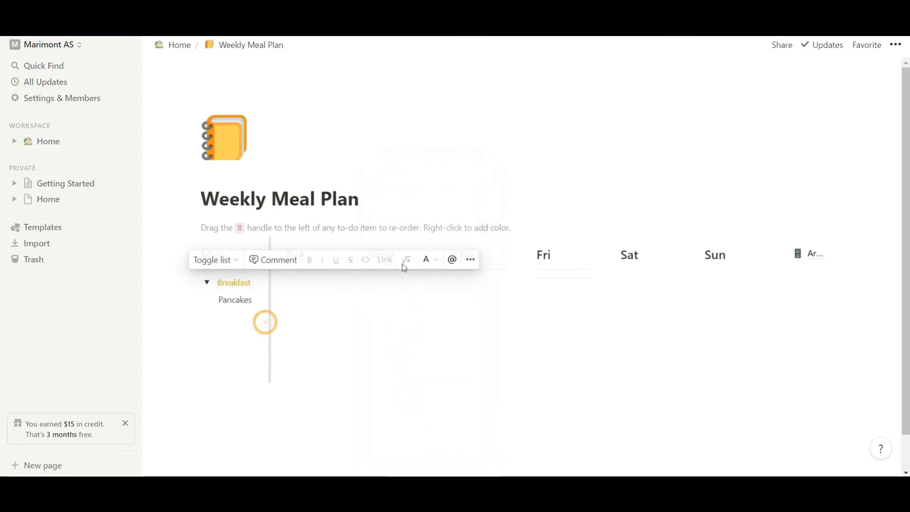
click(213, 286)
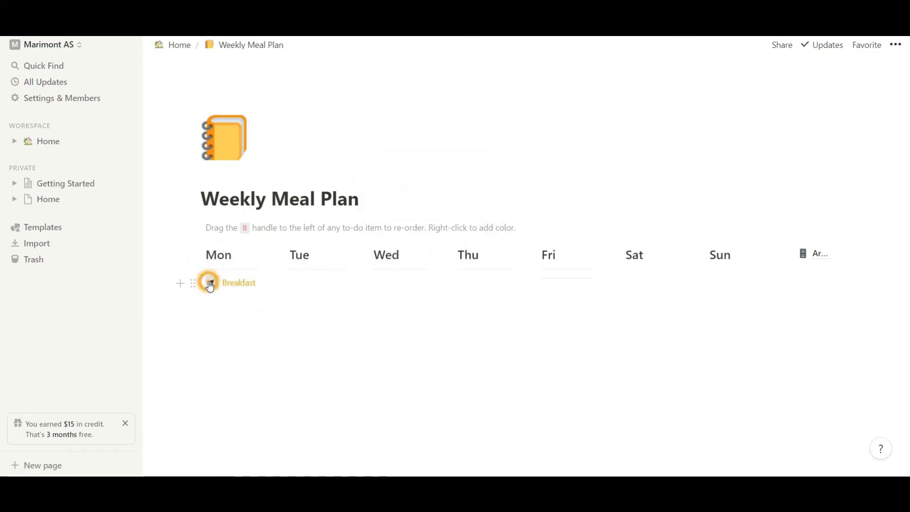
click(211, 285)
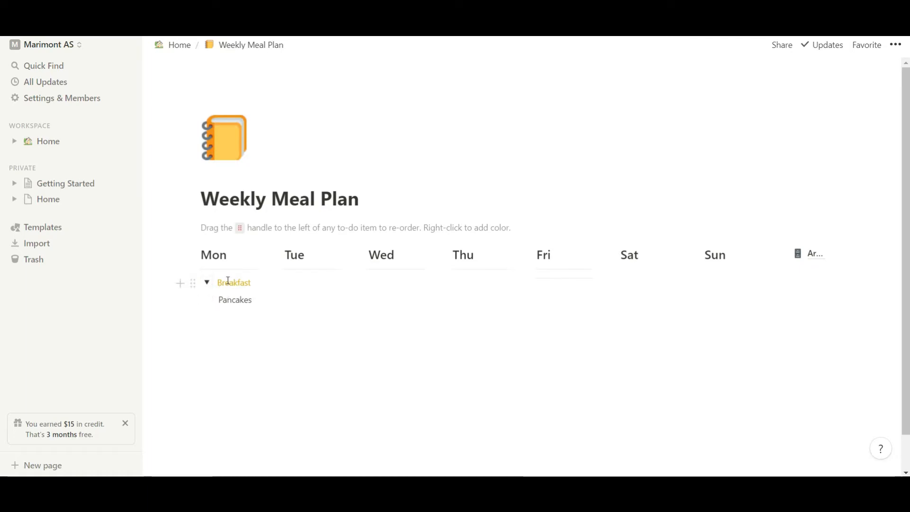
- Turn the empty line under Tue into a toggle list
click(297, 285)
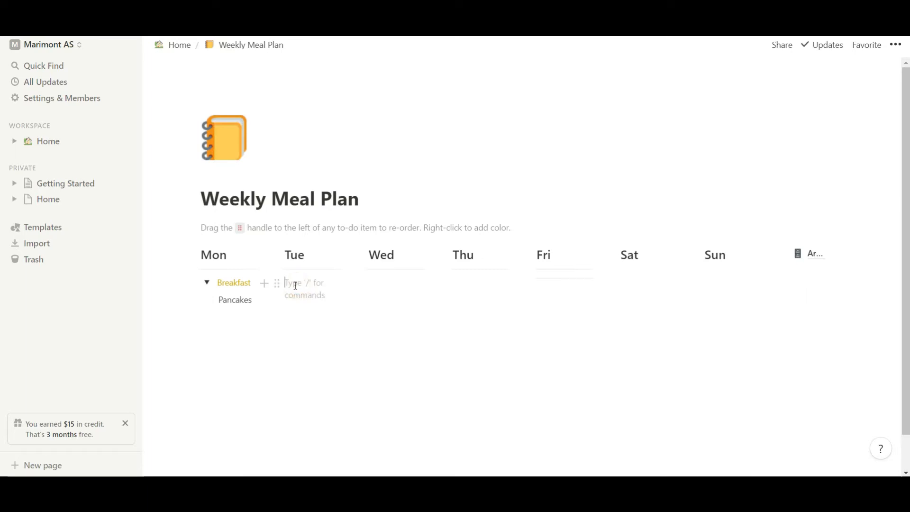
drag(278, 283, 280, 283)
click(280, 284)
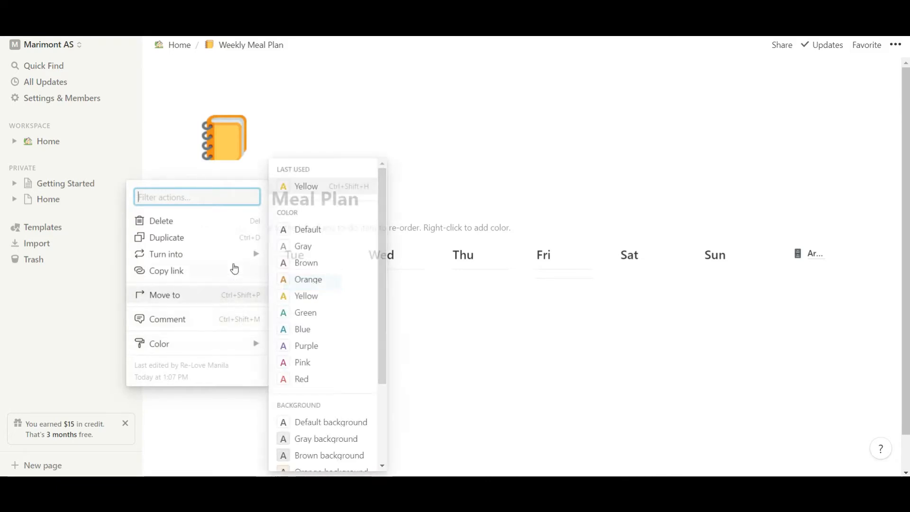
mouse_move(265, 255)
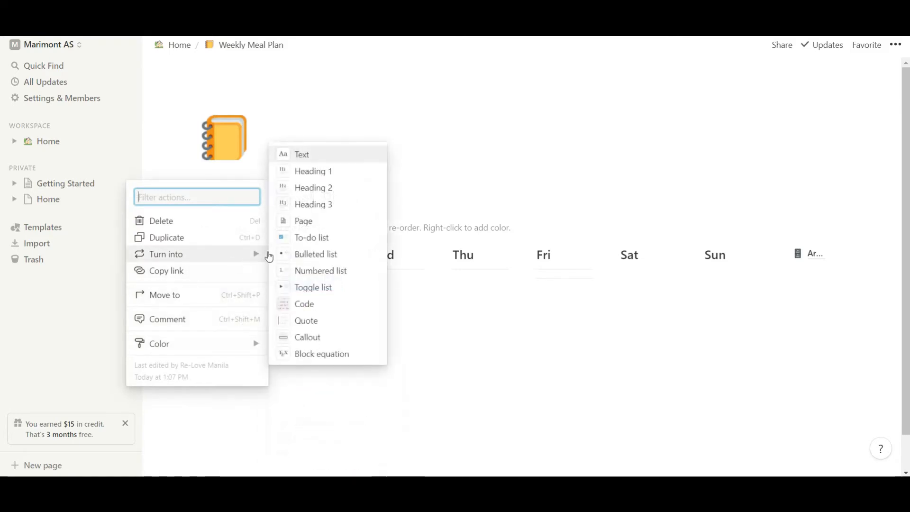
click(297, 286)
click(308, 283)
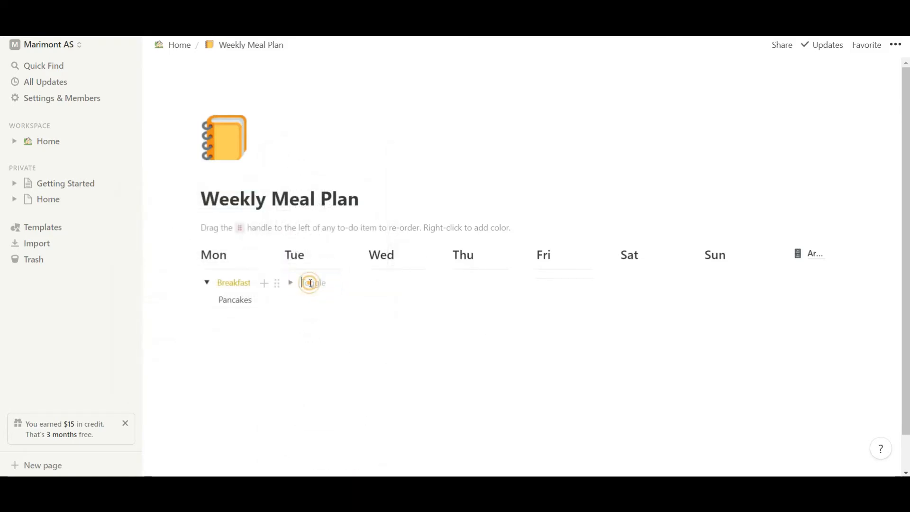
- Title the Tue toggle Breakfast, add an empty plain line below it, and expand the toggle
text(Breakfast)
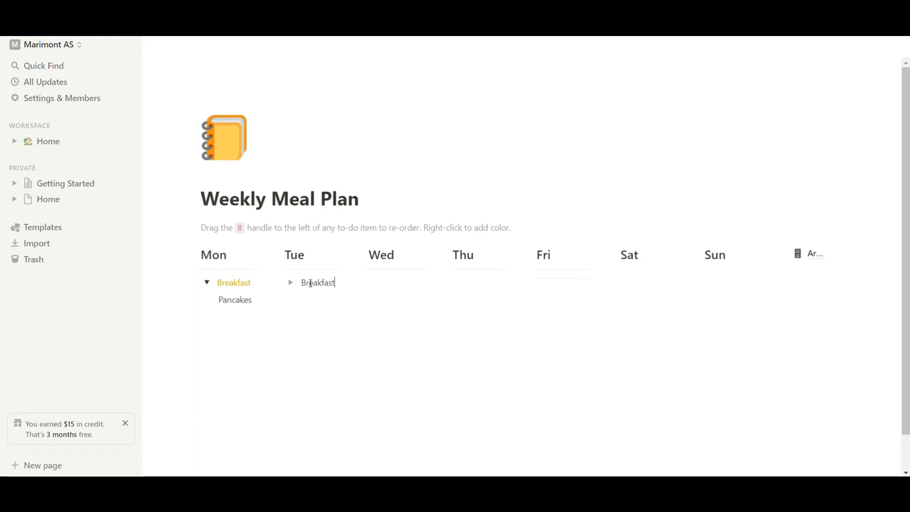
key(Return)
key(BackSpace)
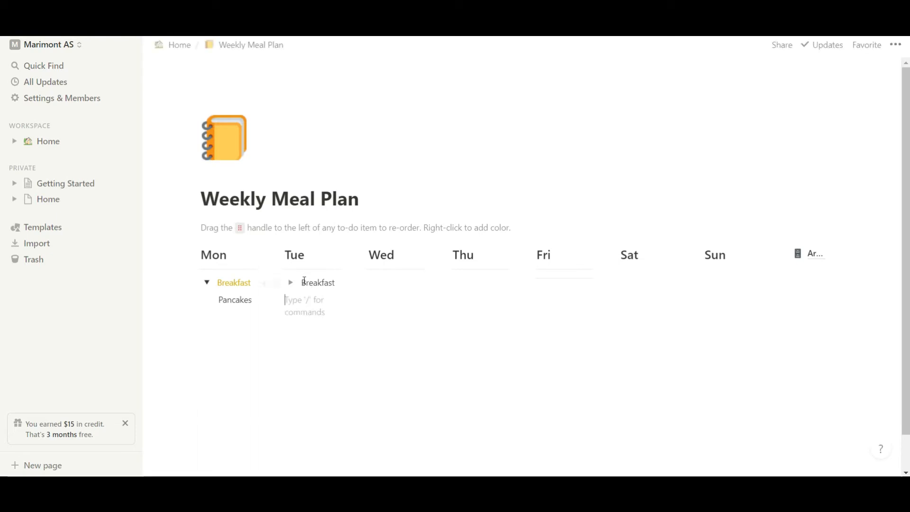
click(293, 281)
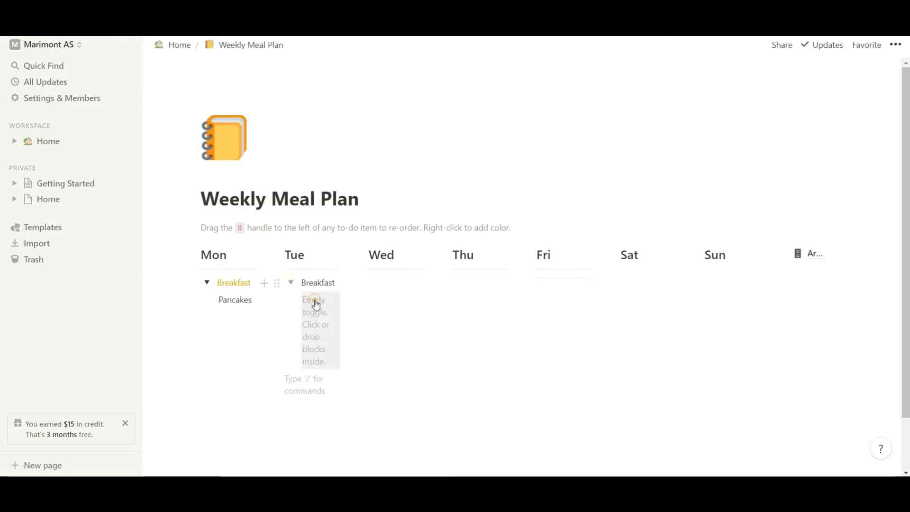
- Add the line Oatmeal inside the Breakfast toggle under Tue, and collapse and re-expand the toggle
click(315, 300)
text(O)
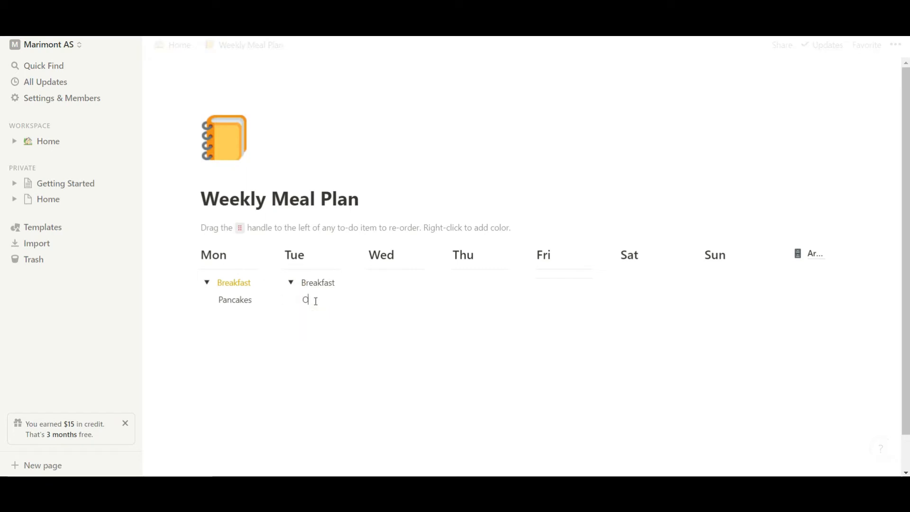
text(atmeal)
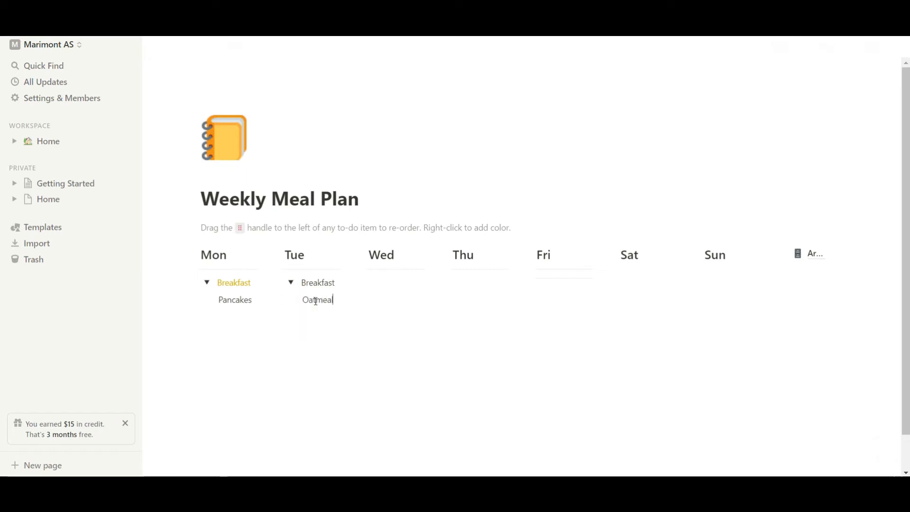
click(291, 286)
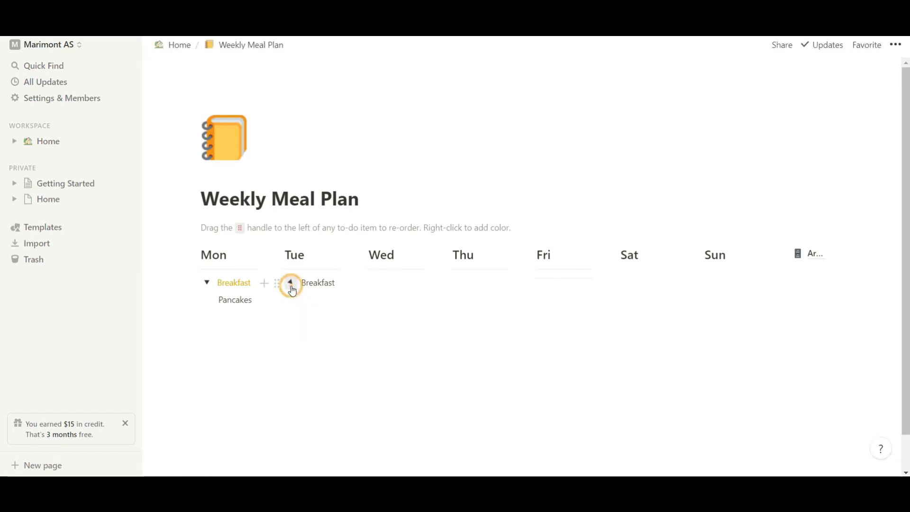
click(291, 286)
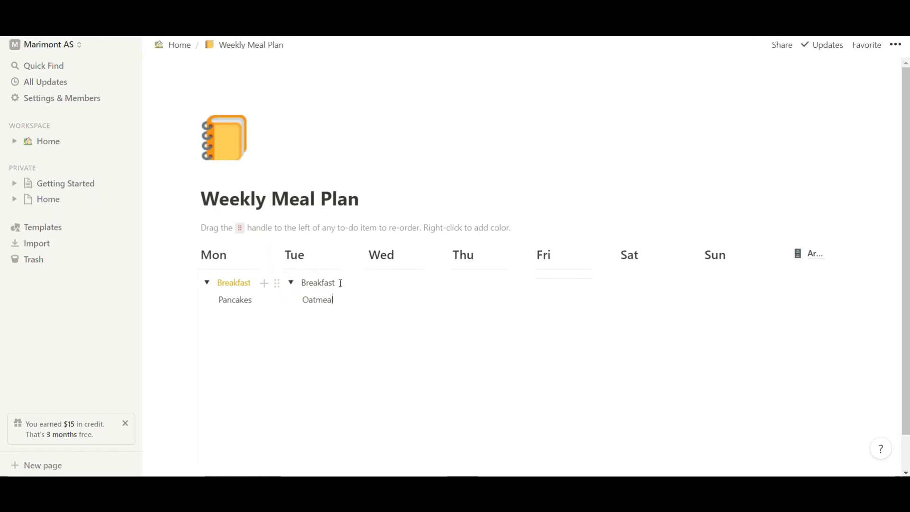
- Color only the word Breakfast in the Tue toggle yellow
drag(342, 283, 308, 286)
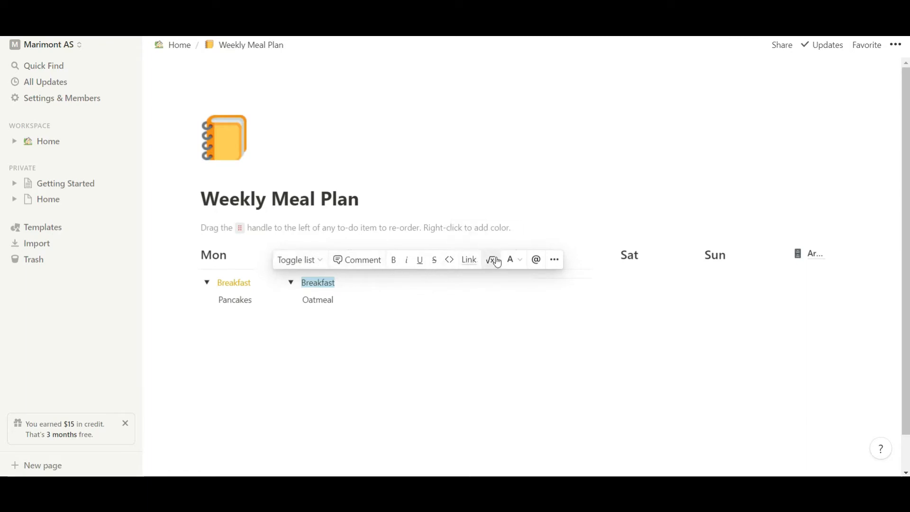
click(280, 374)
drag(342, 284, 308, 287)
click(519, 265)
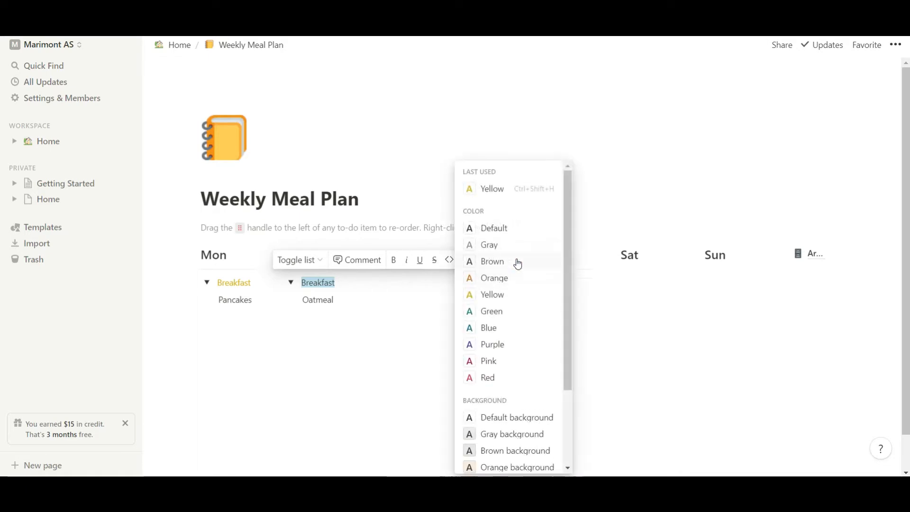
click(510, 295)
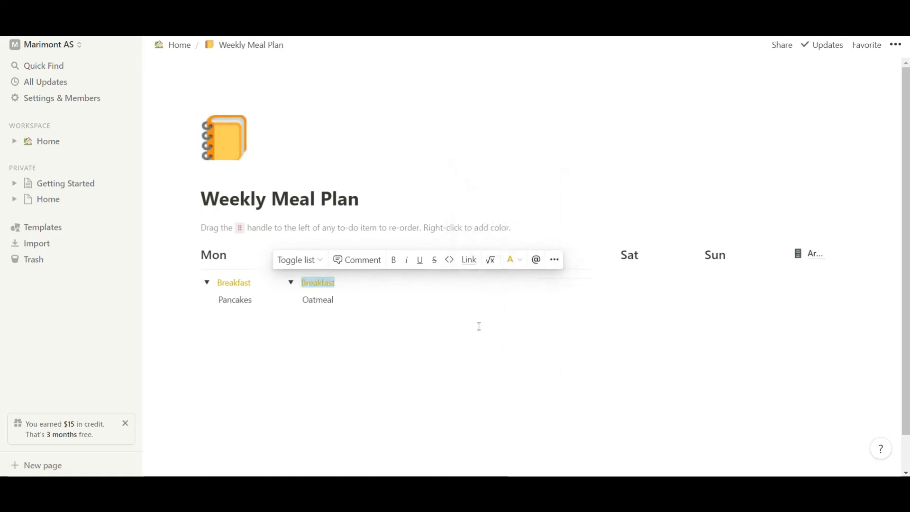
click(360, 354)
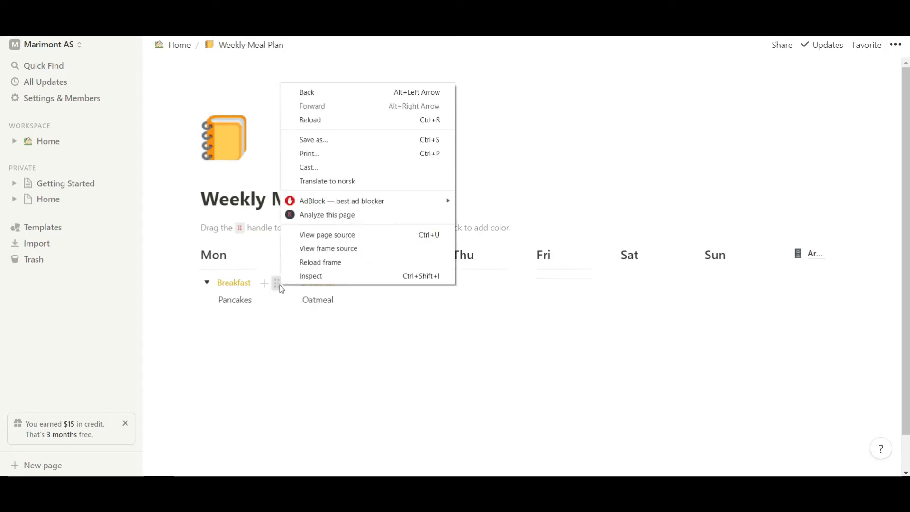
- Color the whole Breakfast toggle block under Tue yellow, including its Oatmeal line
right_click(280, 286)
click(289, 311)
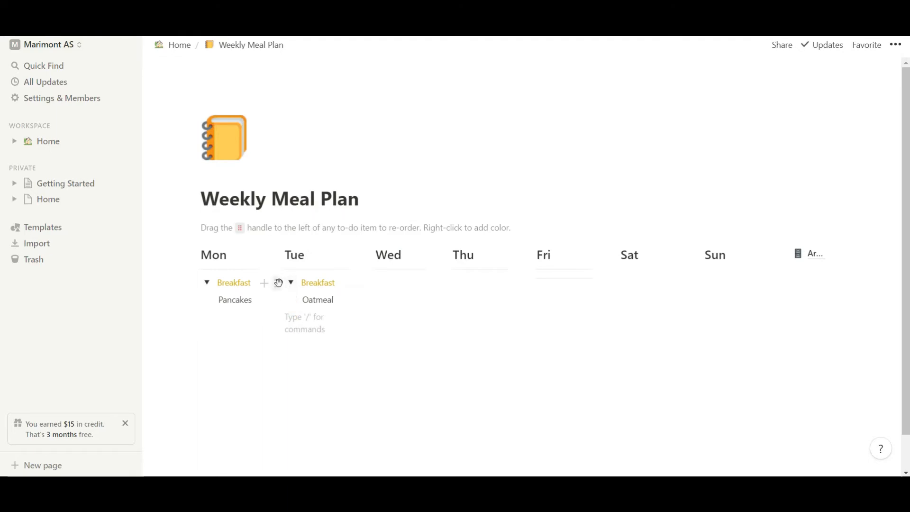
click(279, 283)
click(240, 343)
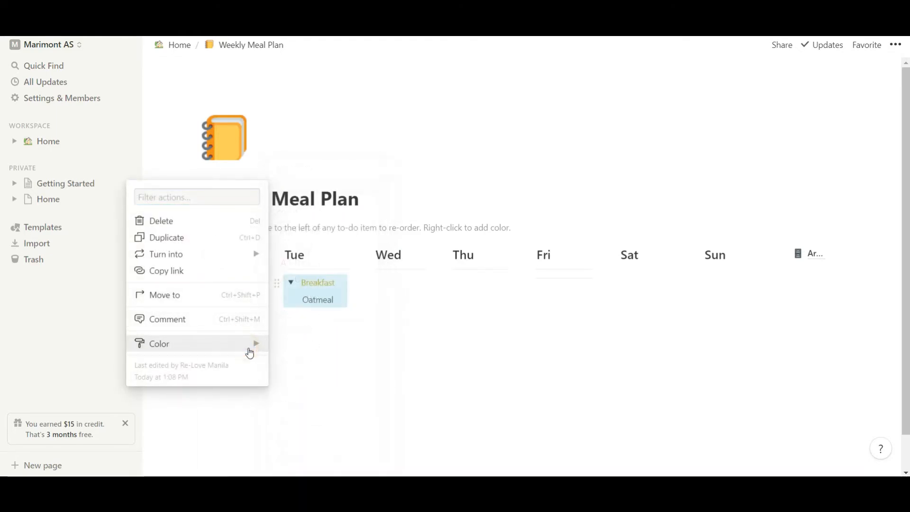
click(198, 348)
click(321, 297)
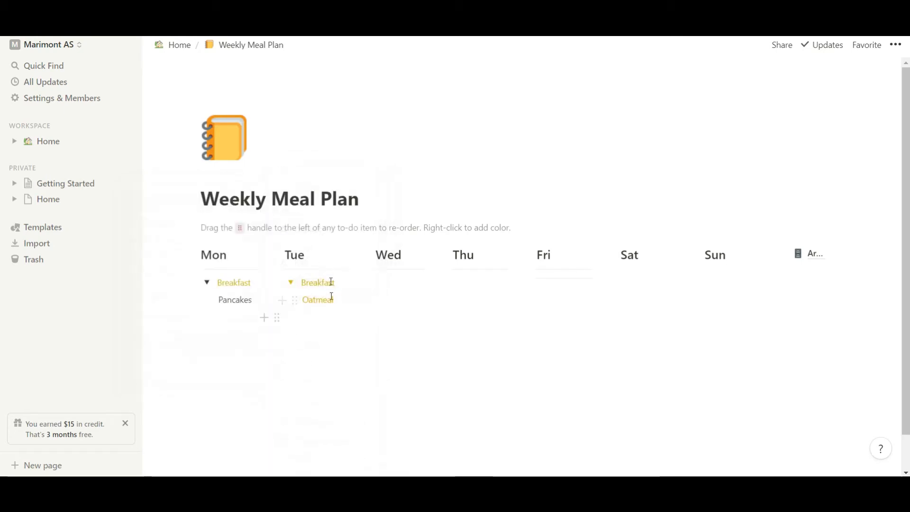
click(220, 374)
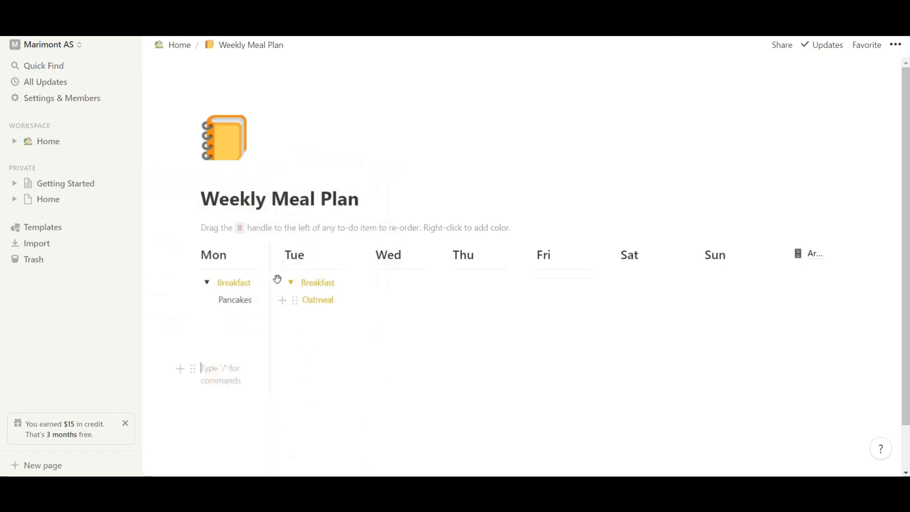
- Collapse and re-expand the Breakfast toggle under Mon to compare it with the Tue one
click(206, 284)
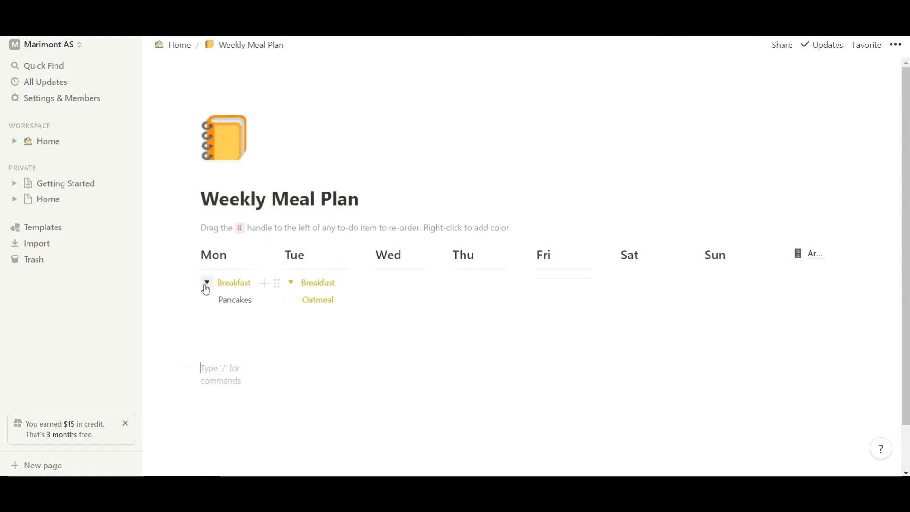
click(300, 286)
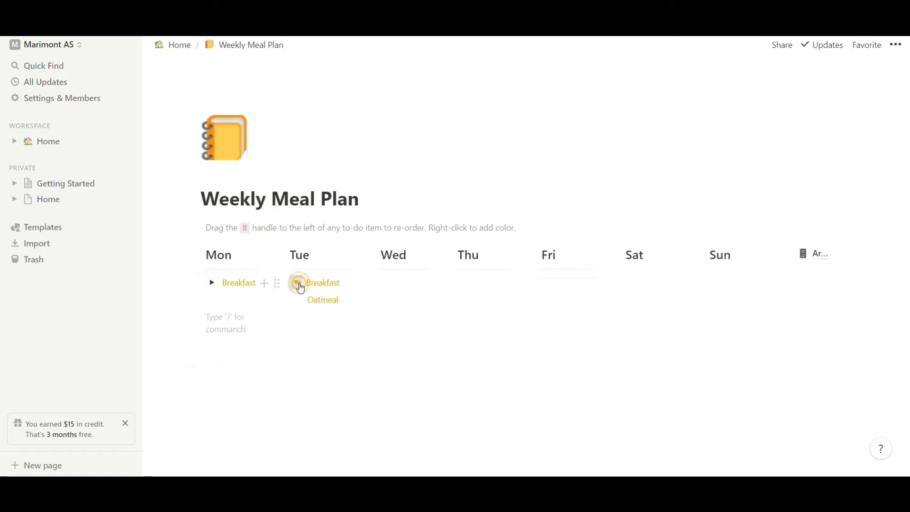
click(213, 284)
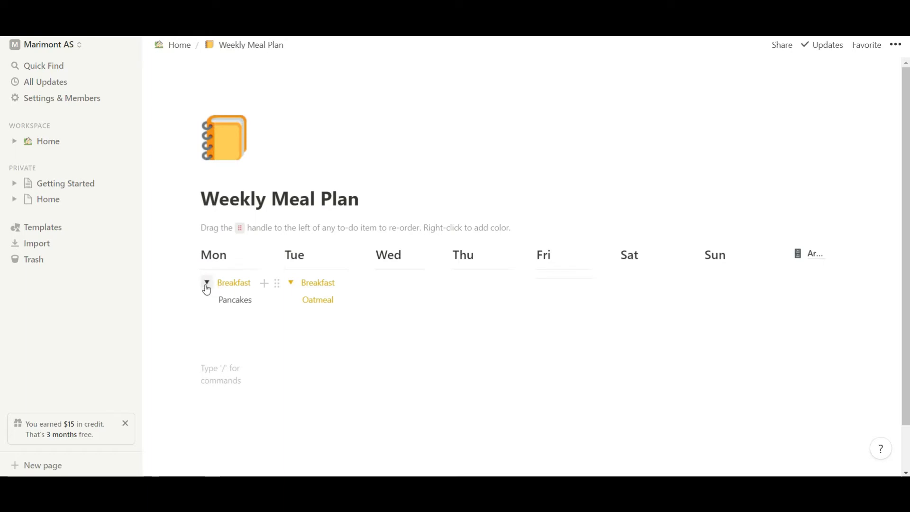
- Duplicate the Breakfast toggle under Mon and move the copy under Wed
right_click(206, 287)
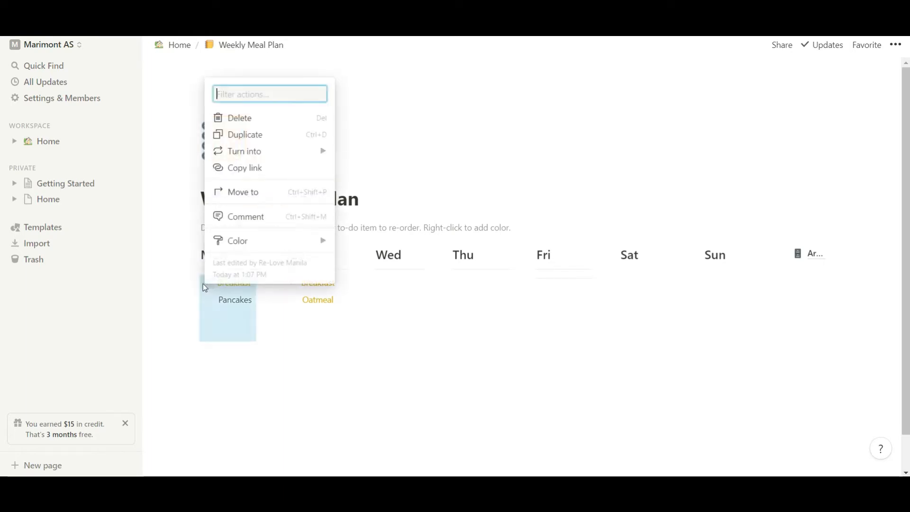
click(206, 288)
right_click(208, 287)
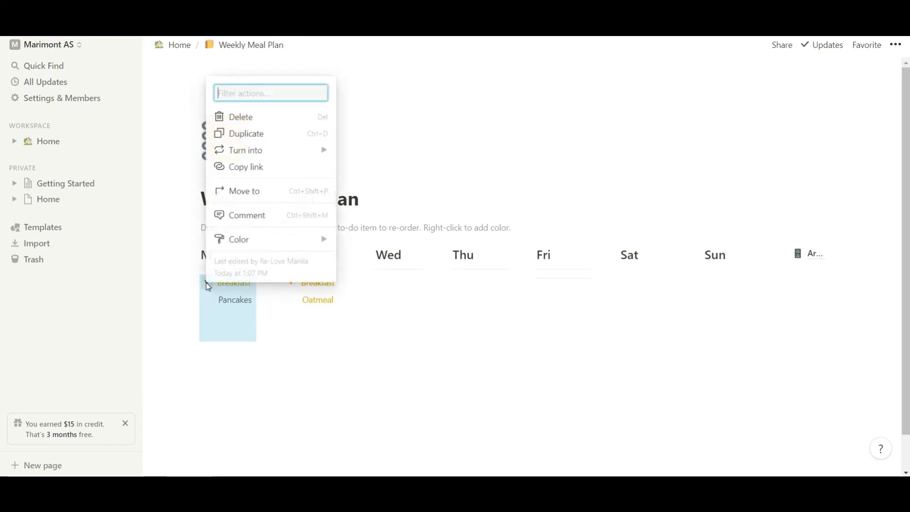
click(268, 137)
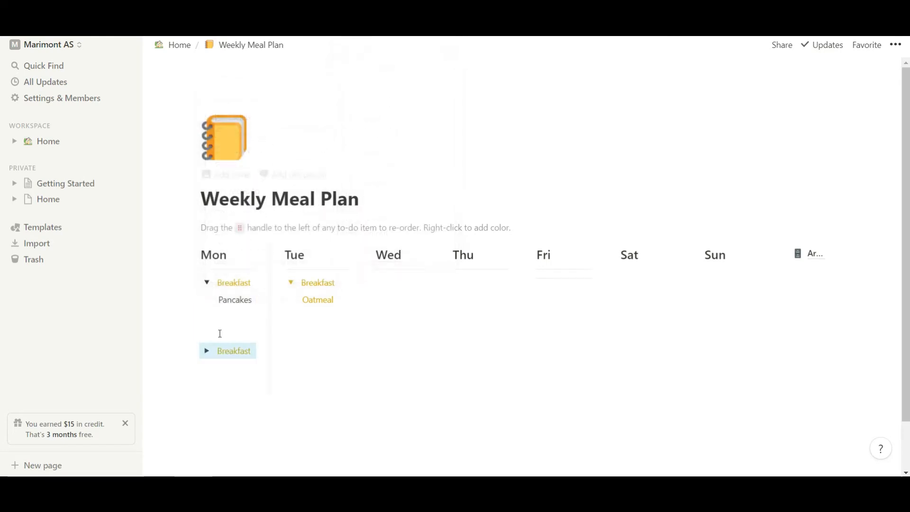
drag(195, 351, 379, 288)
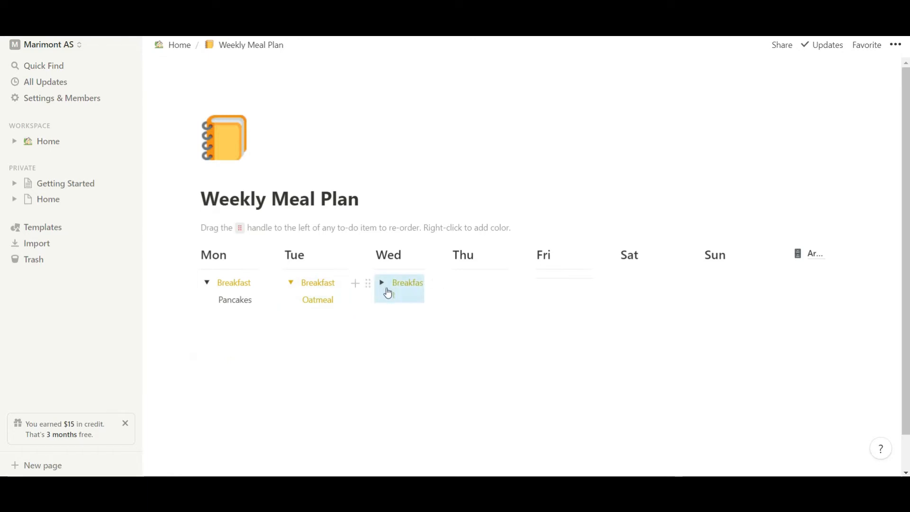
- Check the Wed toggle's contents, and widen the Wed column so the word Breakfast fits on one line
click(382, 282)
click(381, 282)
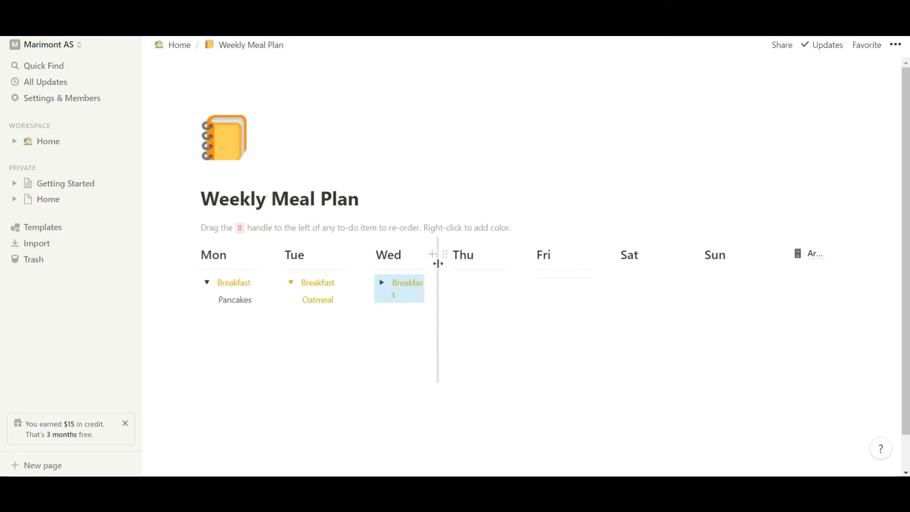
drag(438, 263, 452, 270)
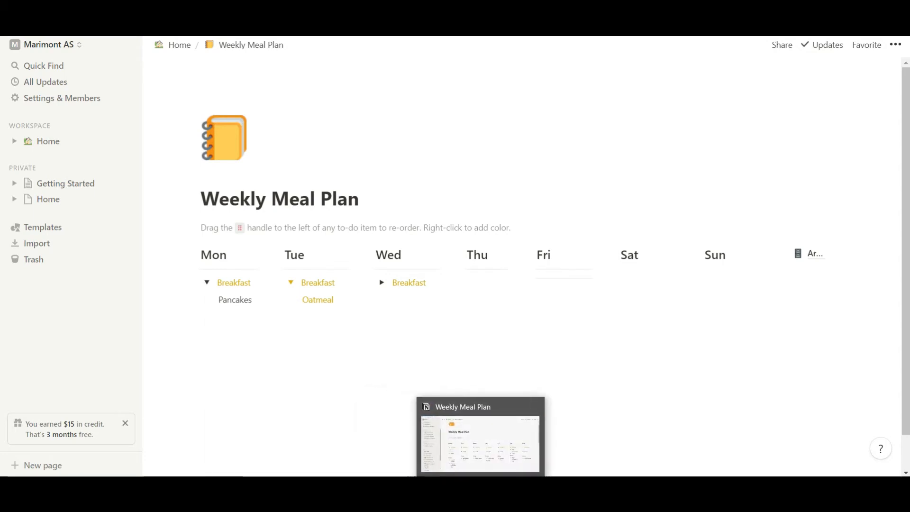
- Switch to the existing Weekly Meal Plan in the other Notion window and examine its Mon Lunch and Roasted Chicken toggles
click(480, 487)
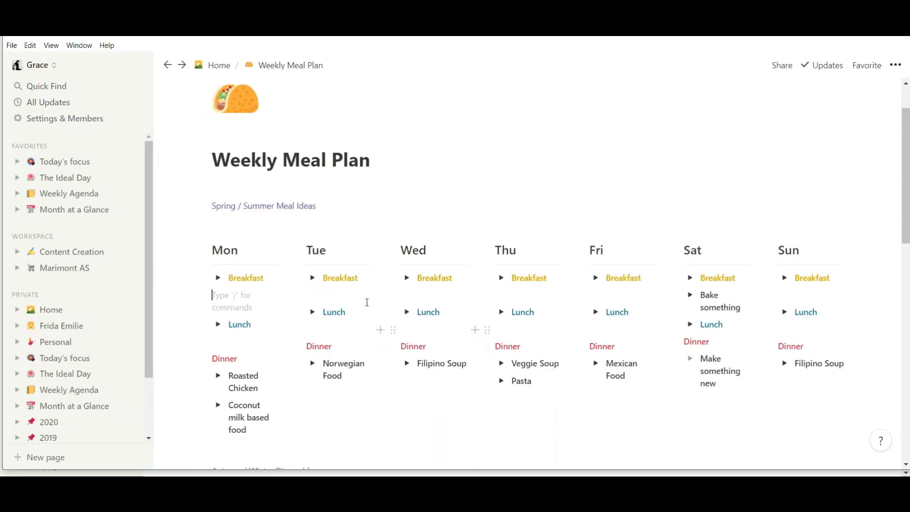
scroll(440, 305, down, 3)
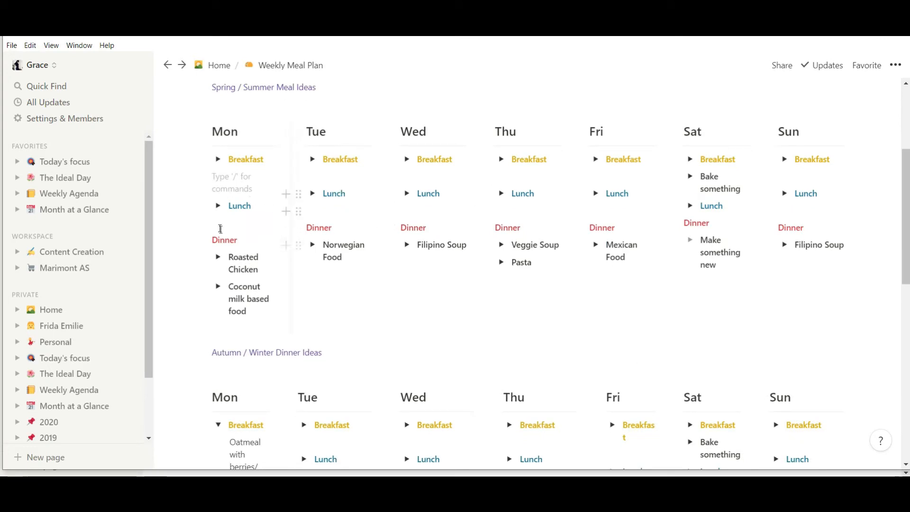
click(219, 205)
click(218, 206)
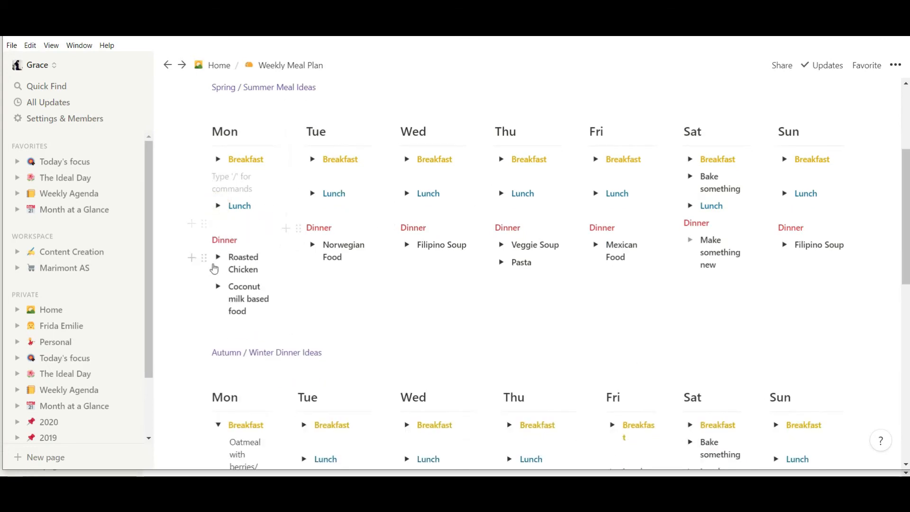
click(218, 259)
click(218, 258)
- Return to the existing Home page and open the Recipes page under Household
click(214, 67)
scroll(227, 251, down, 3)
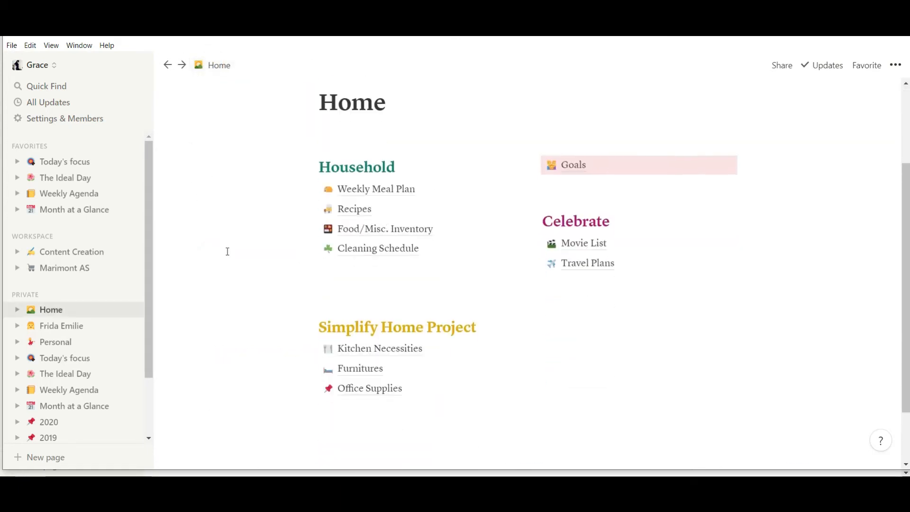
click(365, 214)
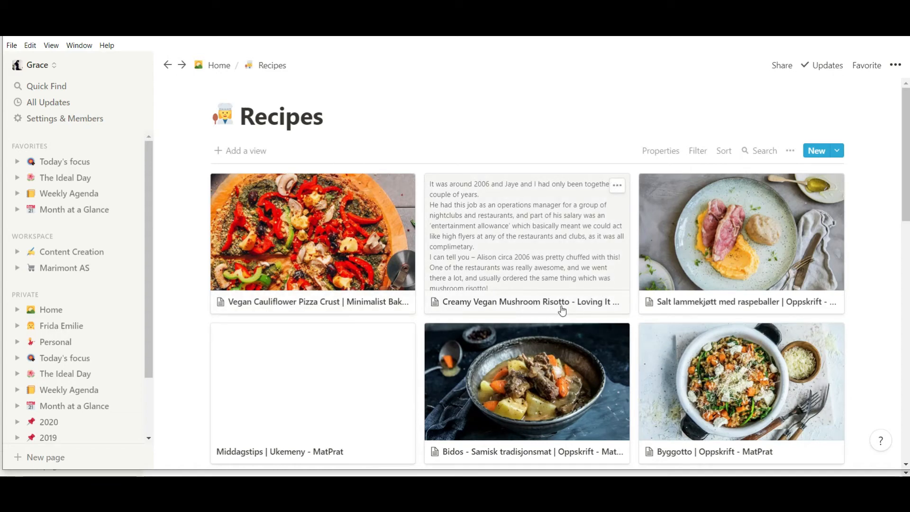
- Switch to the Chrome window with the Weekly Meal Plan and go to its parent Home page
mouse_move(453, 486)
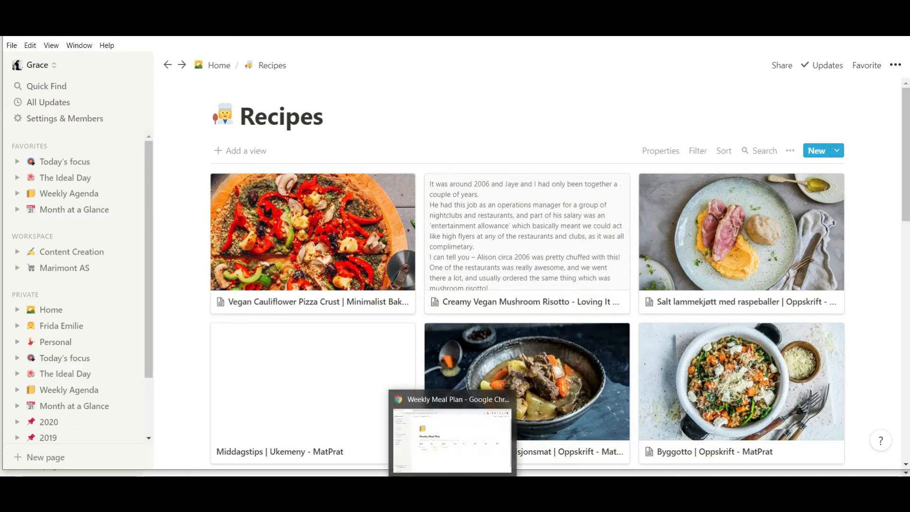
click(452, 441)
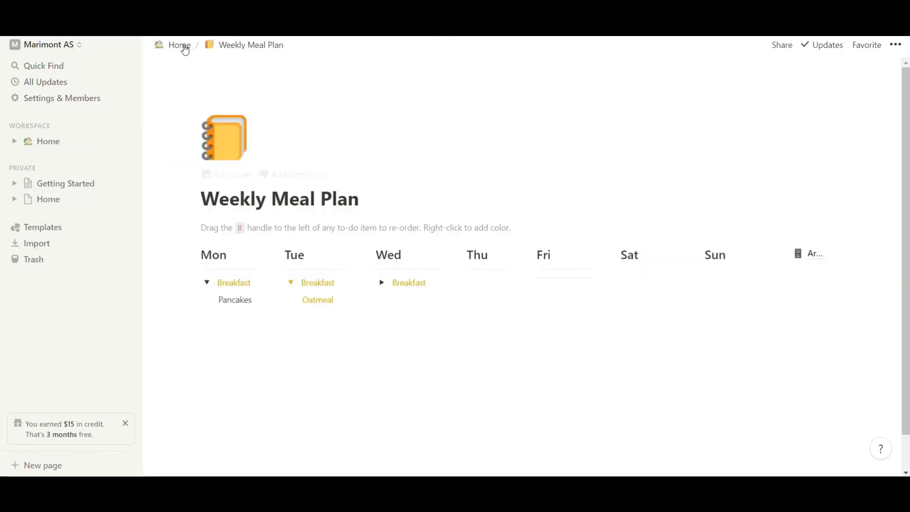
click(182, 49)
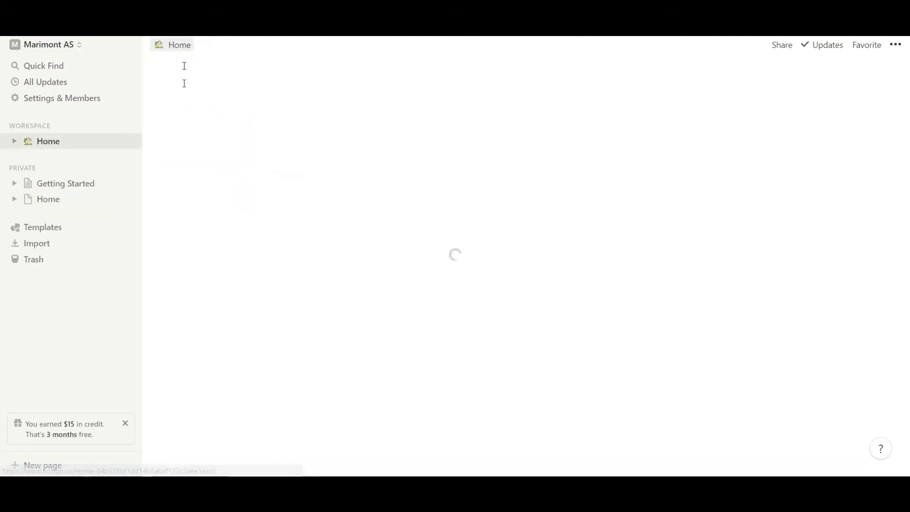
- Delete the Untitled page listed under Household on the Home page
scroll(331, 371, down, 1)
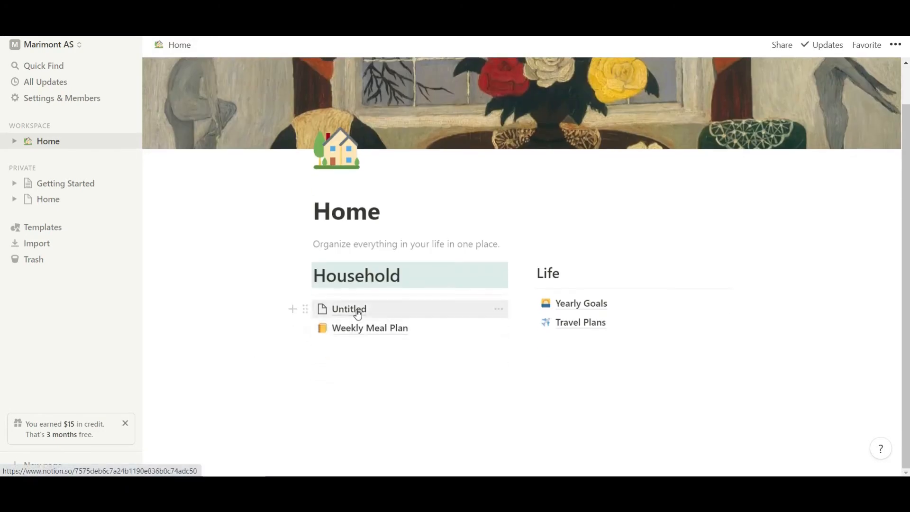
click(306, 311)
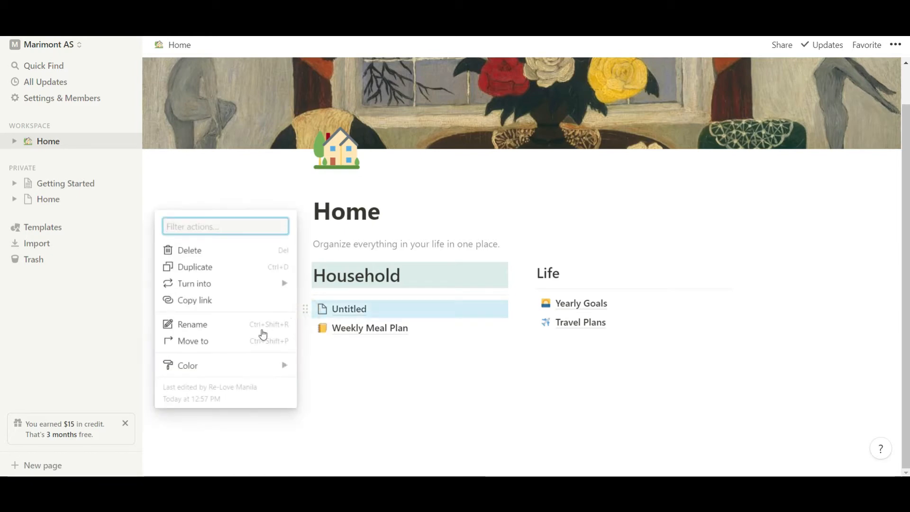
click(242, 249)
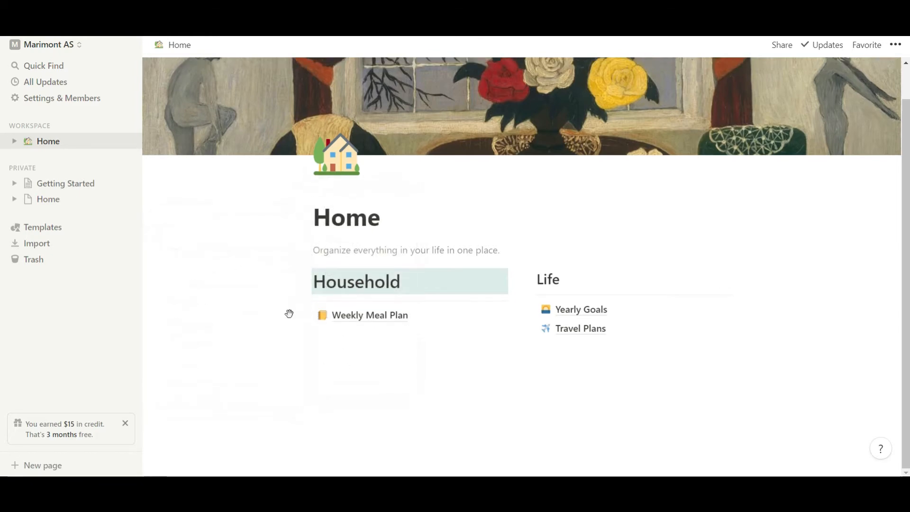
- Add a new sub-page below Weekly Meal Plan under Household and browse templates for it
click(381, 335)
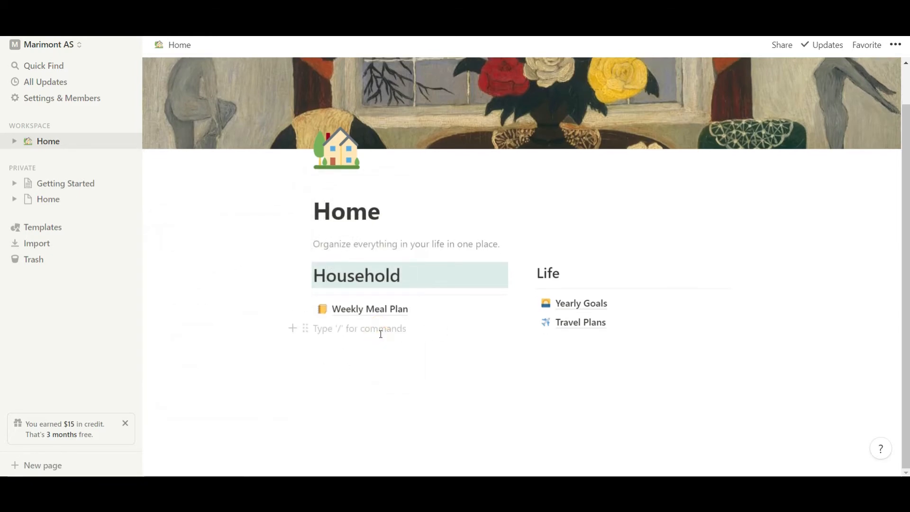
text(/)
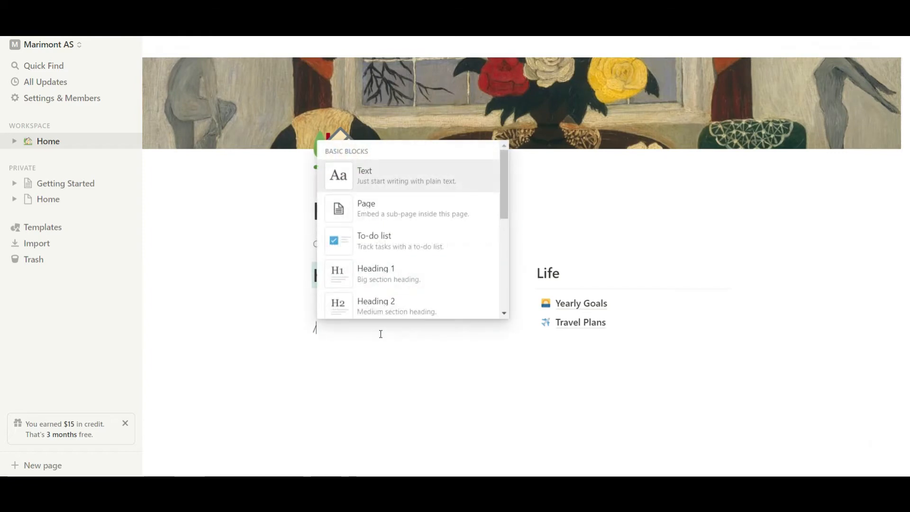
click(463, 209)
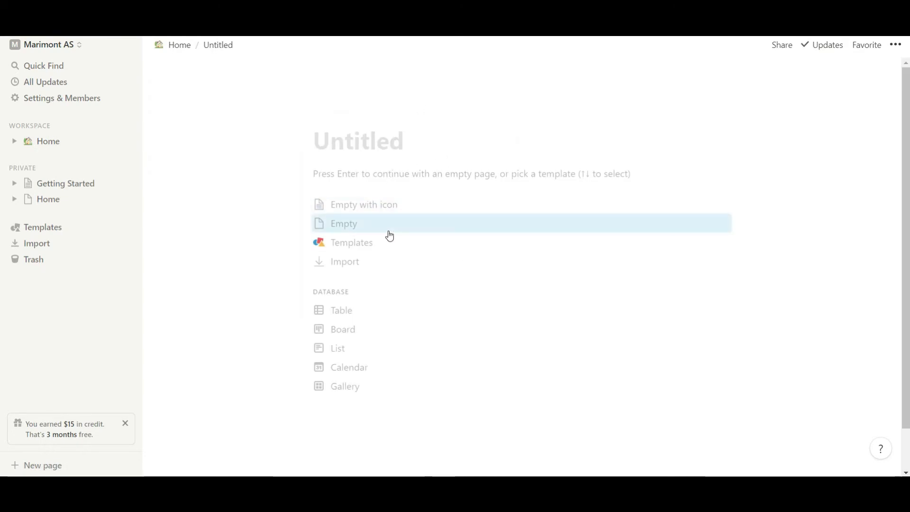
click(353, 247)
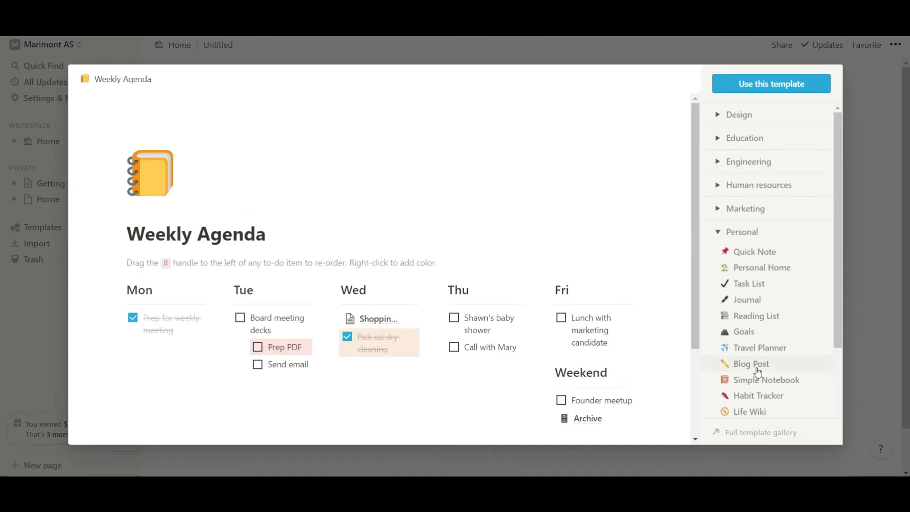
- Preview the Personal templates, including Life Wiki, Habit Tracker, Goals, Task List, Quick Note and Weekly Agenda
scroll(756, 372, down, 4)
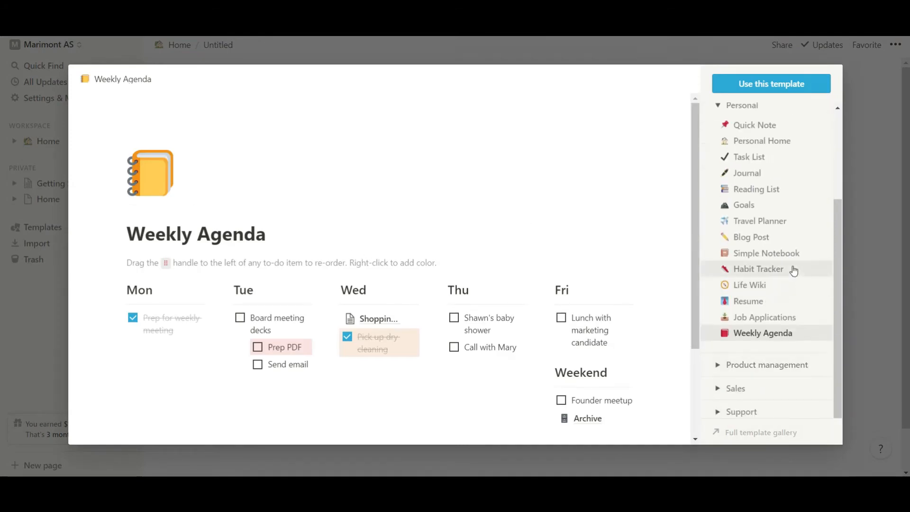
click(777, 319)
click(766, 301)
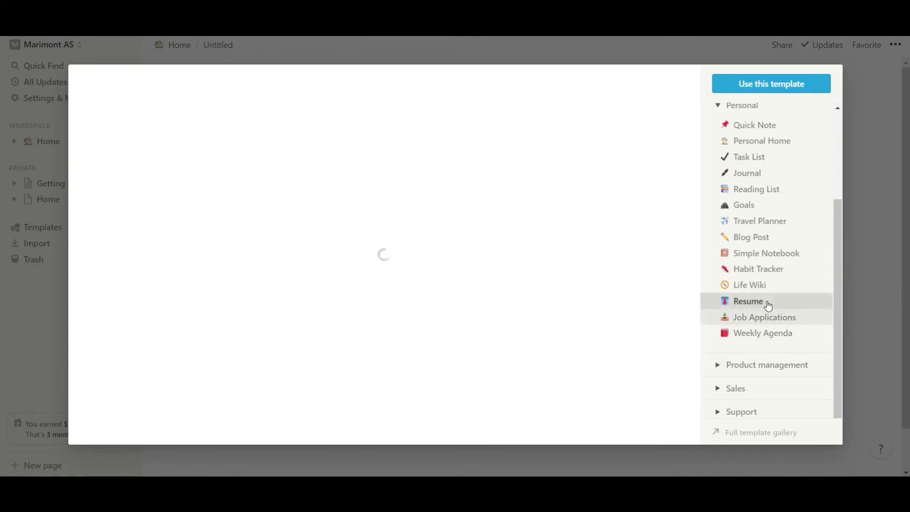
click(764, 285)
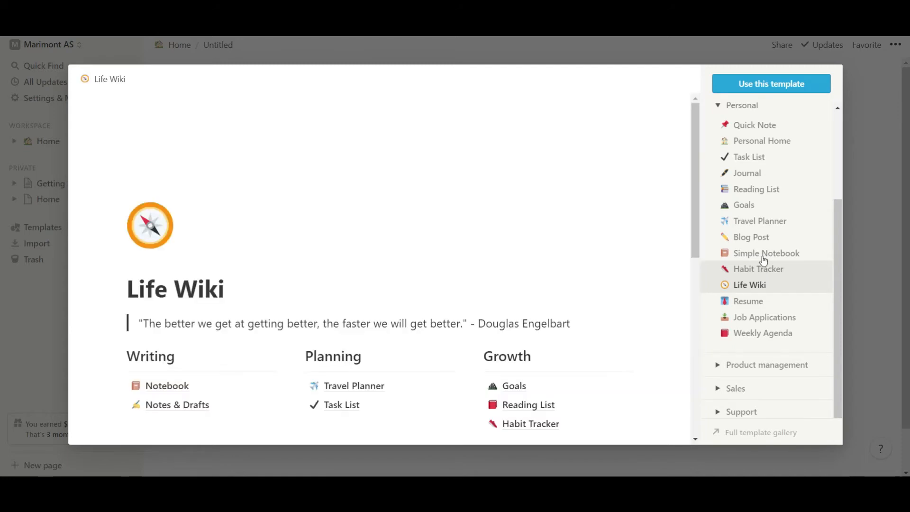
click(763, 262)
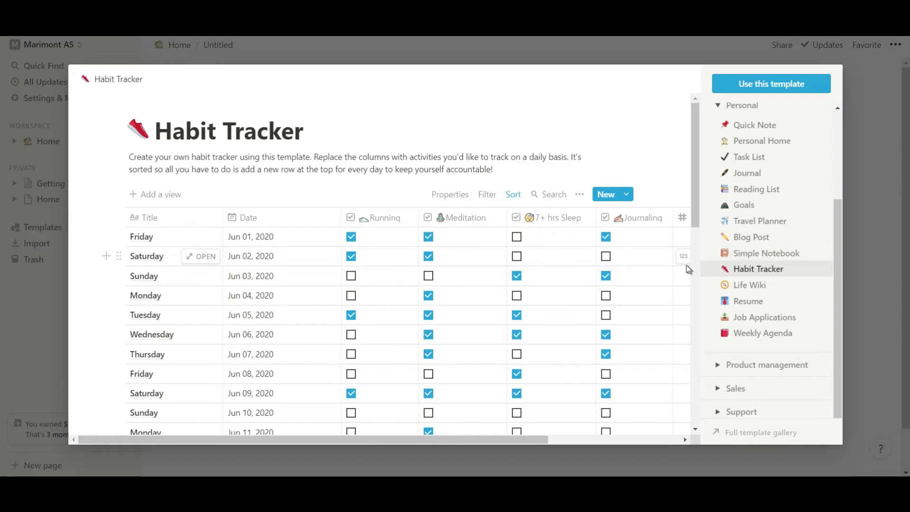
scroll(673, 273, down, 6)
scroll(674, 274, up, 6)
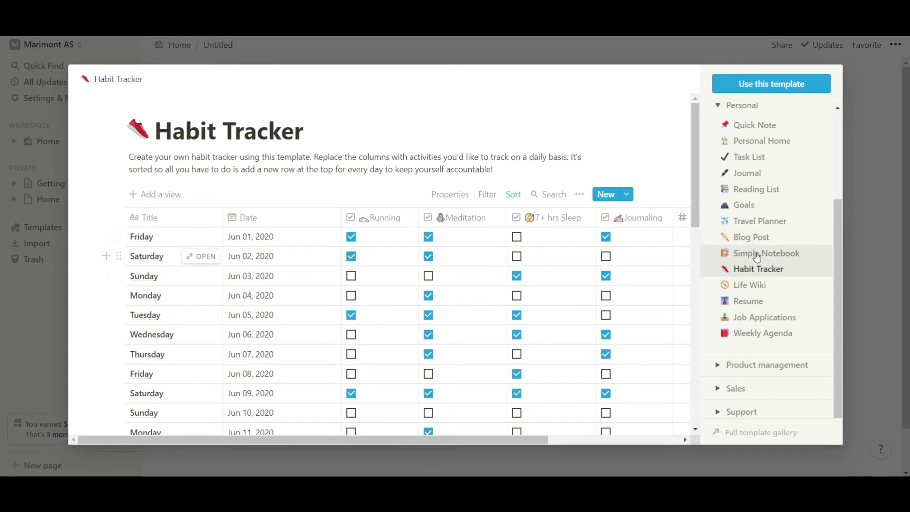
click(764, 189)
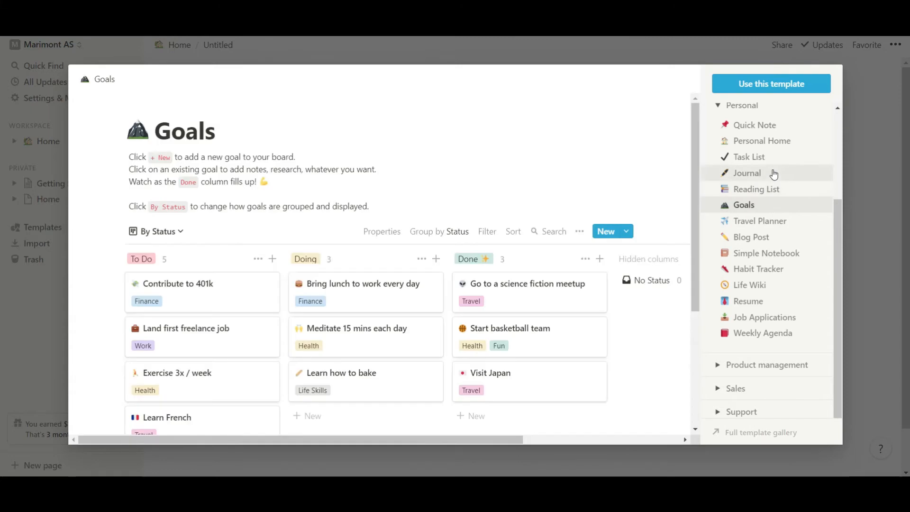
click(774, 174)
click(772, 162)
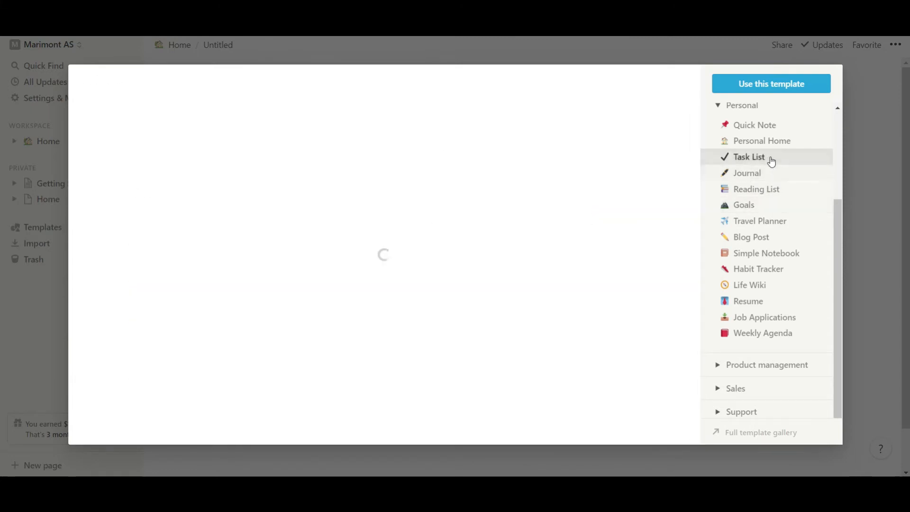
click(774, 125)
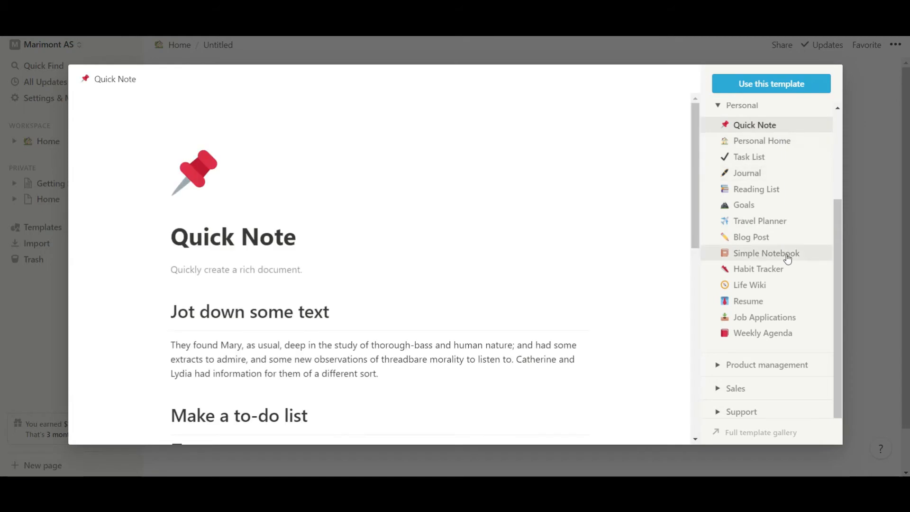
click(763, 337)
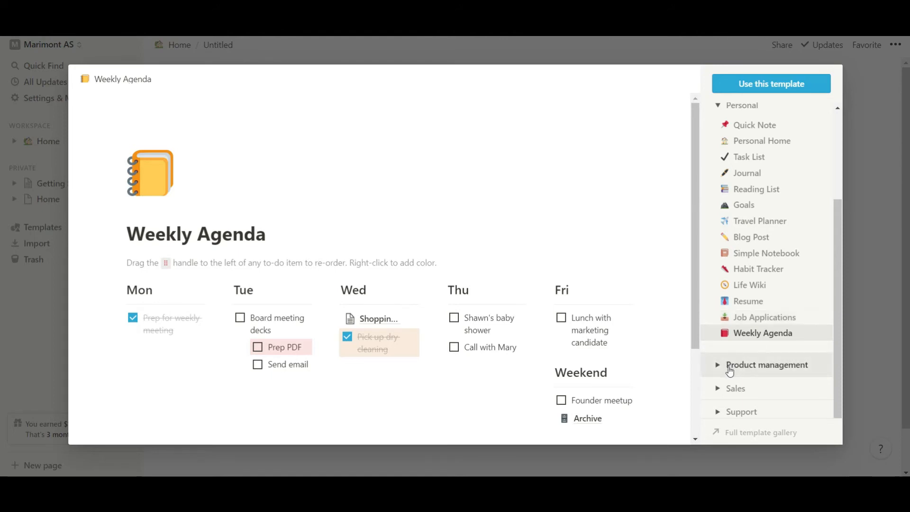
- Preview the Marketing templates, from Brand Assets and Meeting Notes to Content Calendar and Mood Board
scroll(770, 212, up, 5)
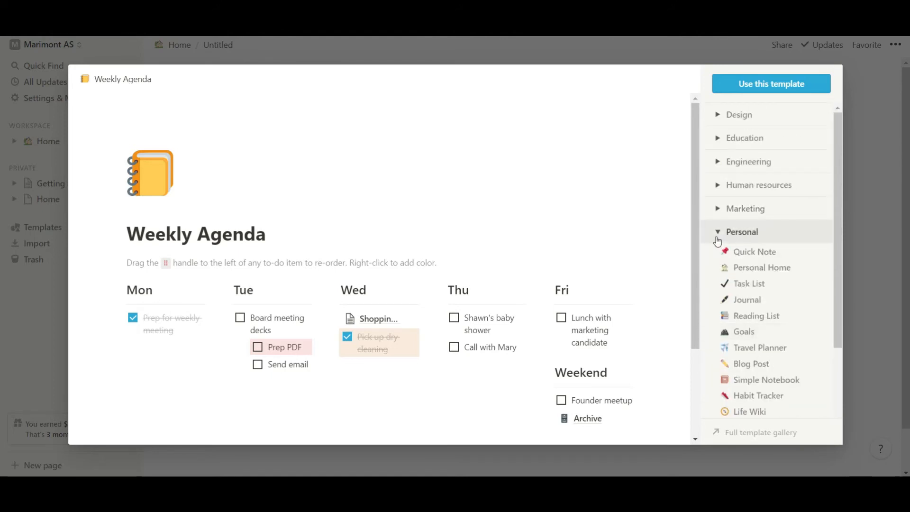
click(718, 241)
click(720, 211)
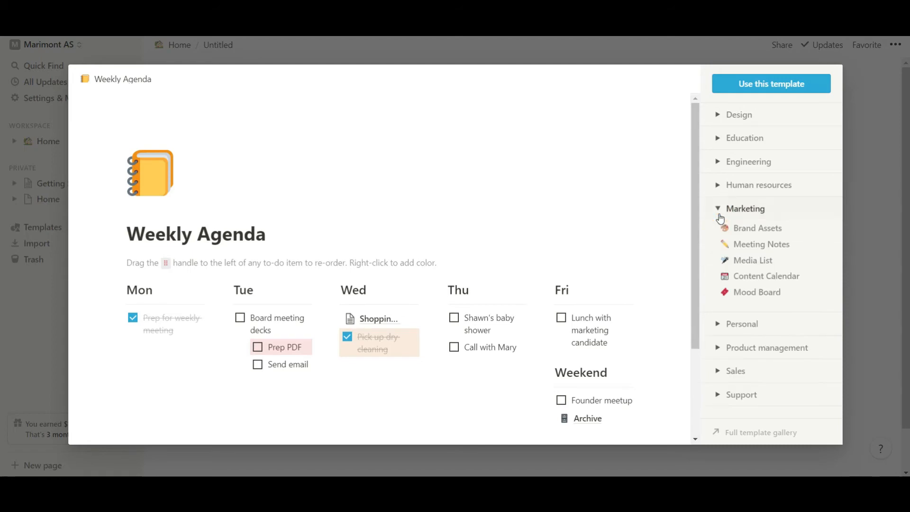
click(728, 229)
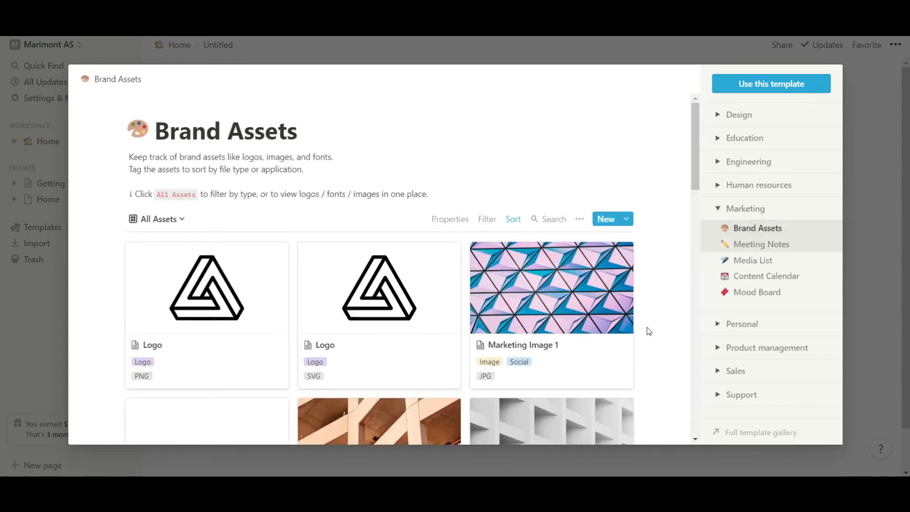
scroll(649, 331, down, 12)
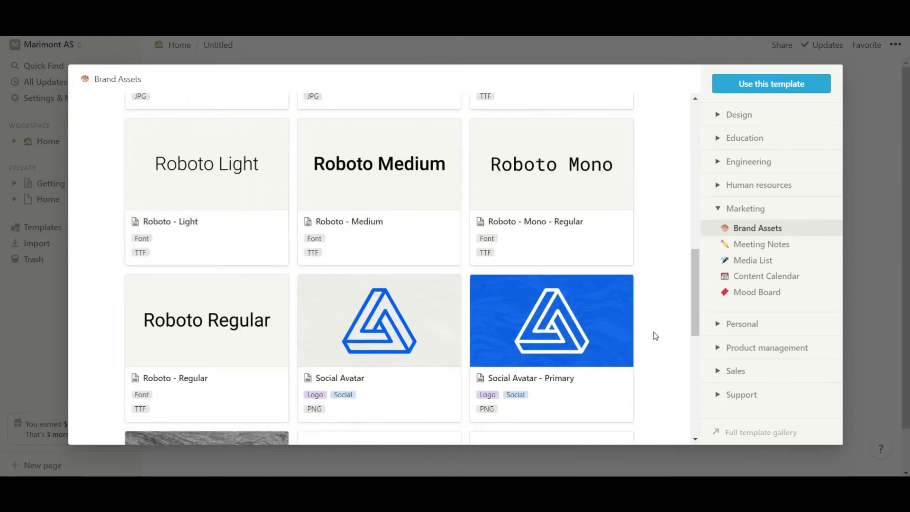
scroll(655, 336, up, 15)
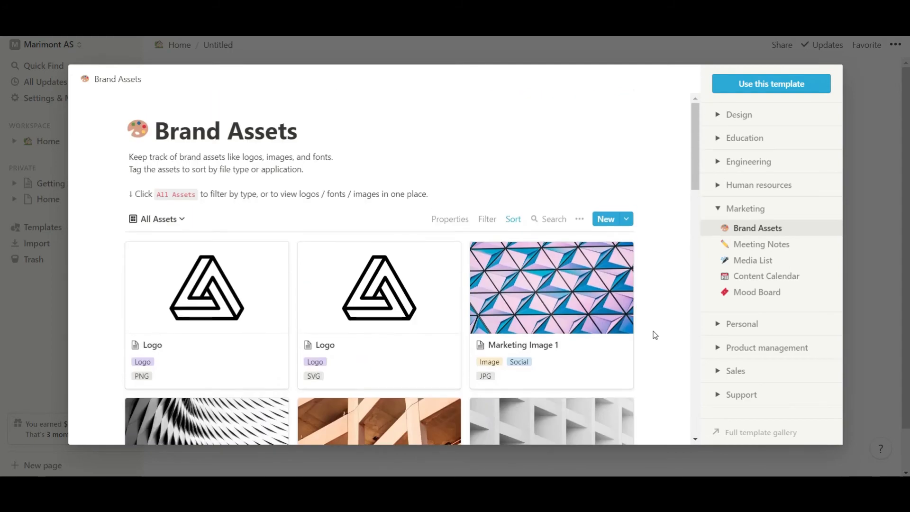
click(775, 251)
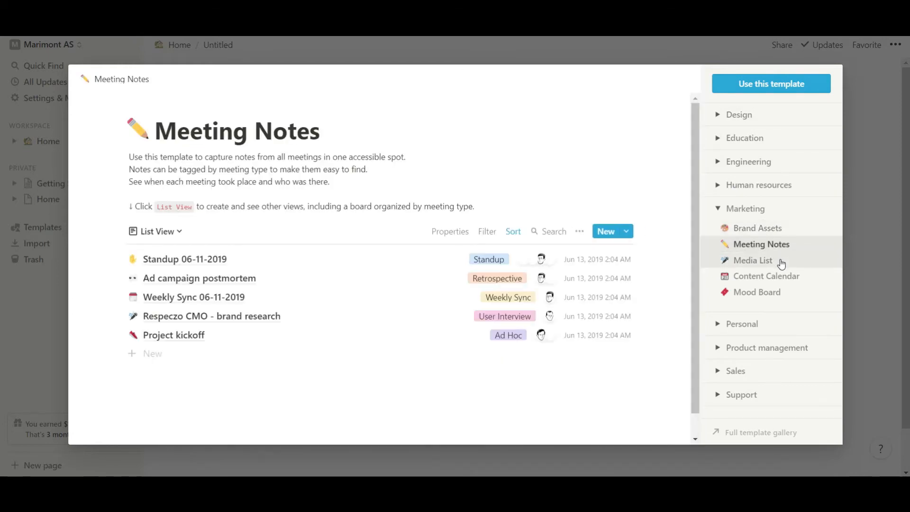
click(781, 263)
click(780, 278)
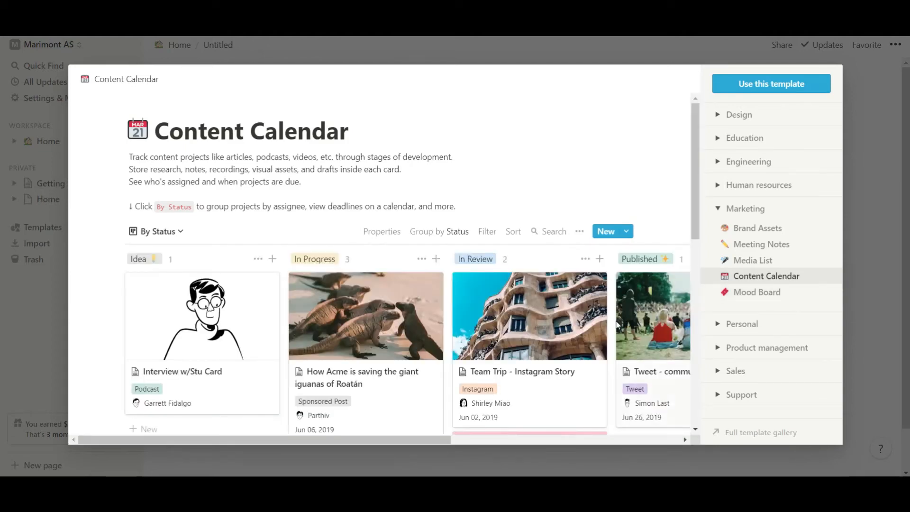
scroll(622, 330, down, 4)
click(771, 293)
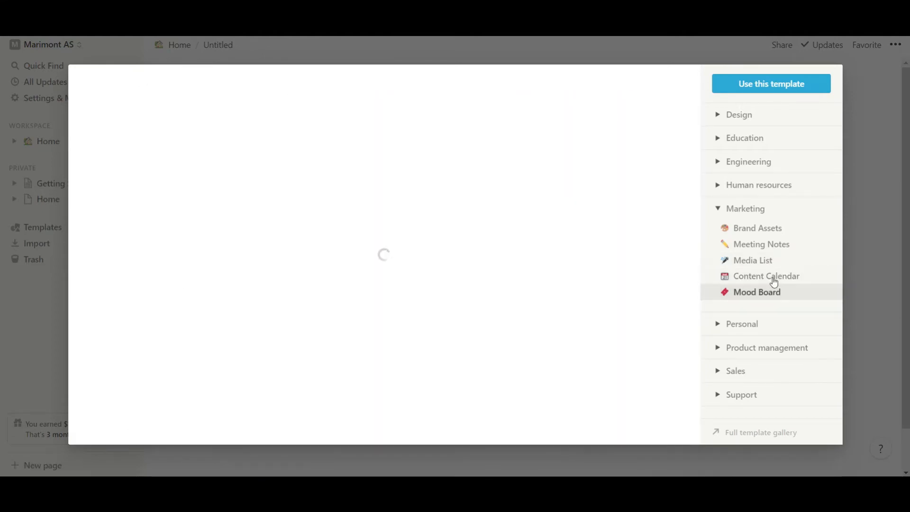
- Create the new page from the Brand Assets template
click(781, 233)
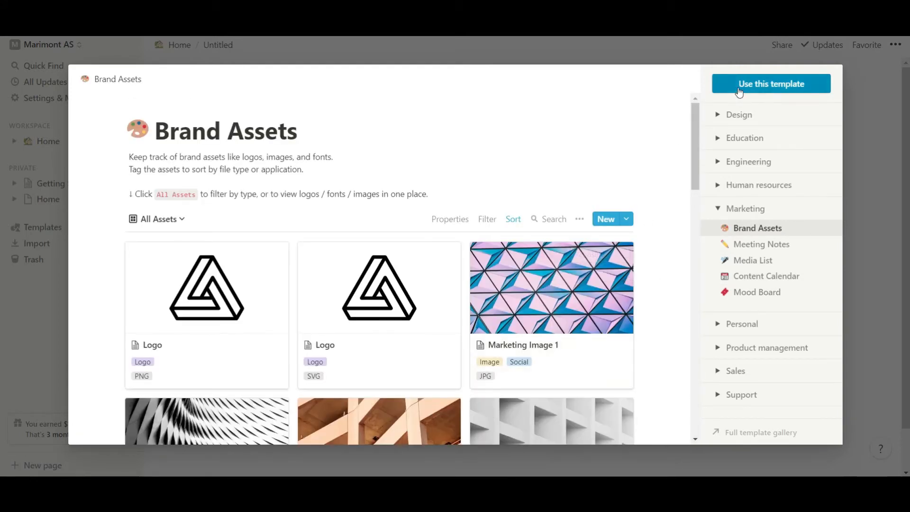
click(754, 86)
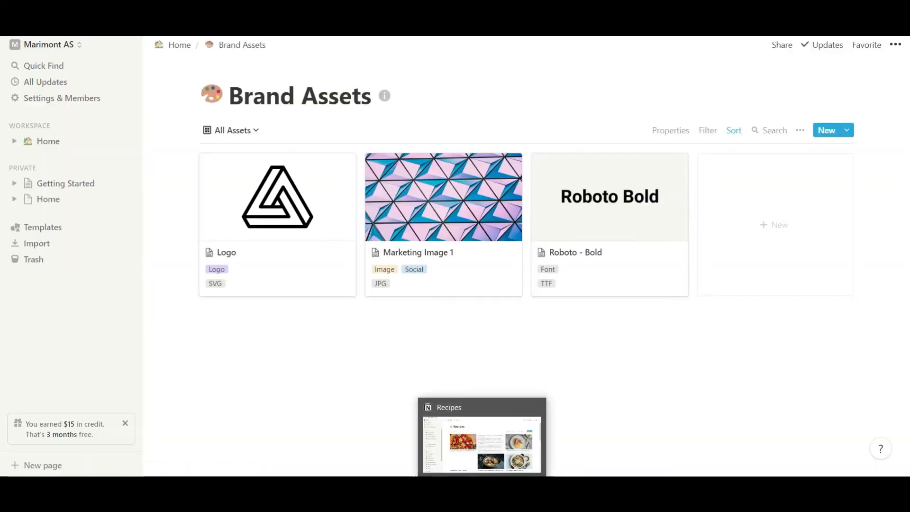
- Switch to the Recipes window and look through its gallery of recipe cards
click(500, 433)
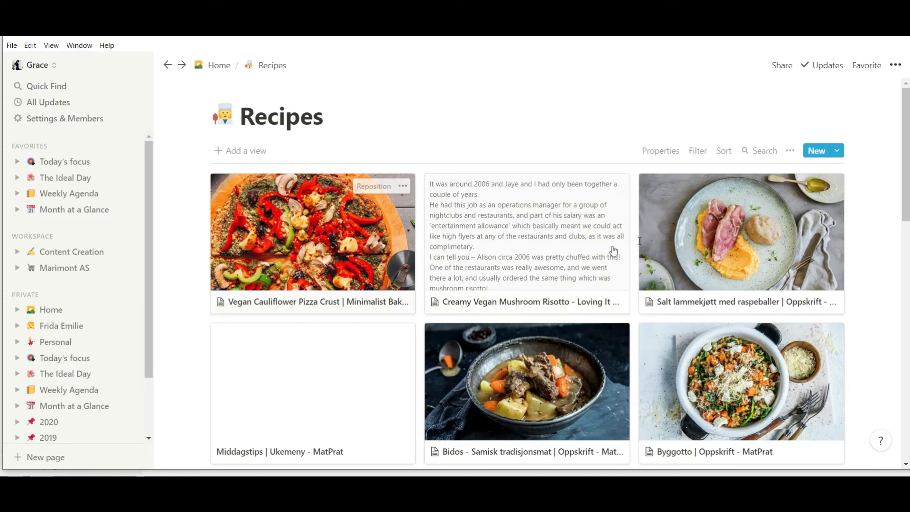
scroll(711, 380, down, 5)
scroll(522, 351, up, 5)
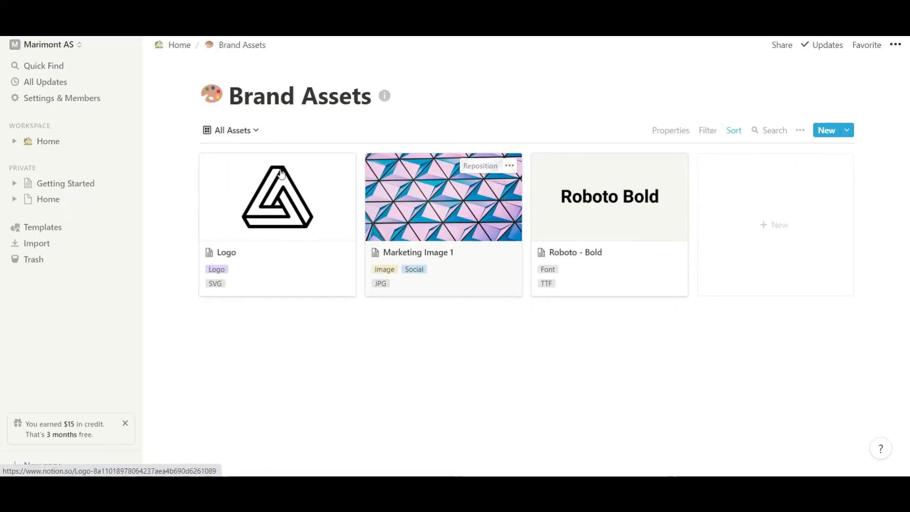
- Return to the Brand Assets page in the browser and check its list of views
click(256, 132)
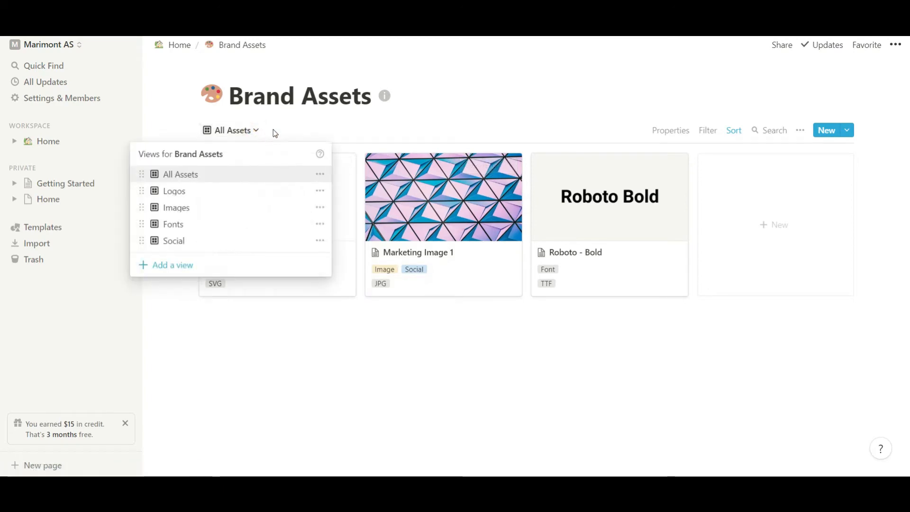
click(276, 127)
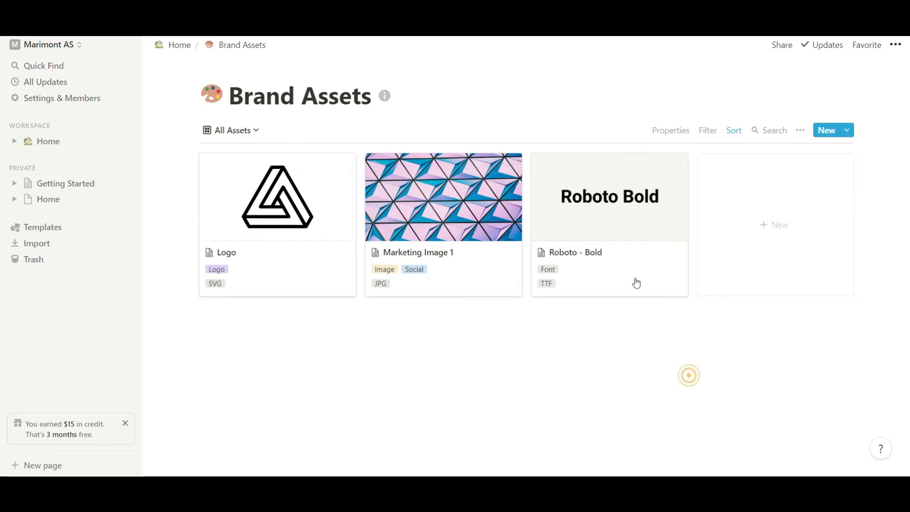
- Delete all the sample cards from the All Assets gallery on the Brand Assets page
drag(689, 374, 226, 118)
key(Delete)
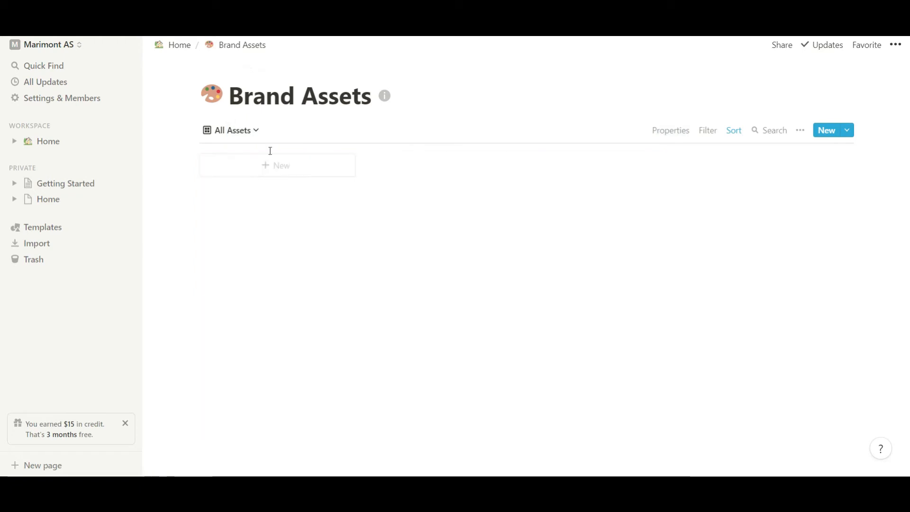
drag(327, 208, 240, 83)
drag(333, 182, 204, 108)
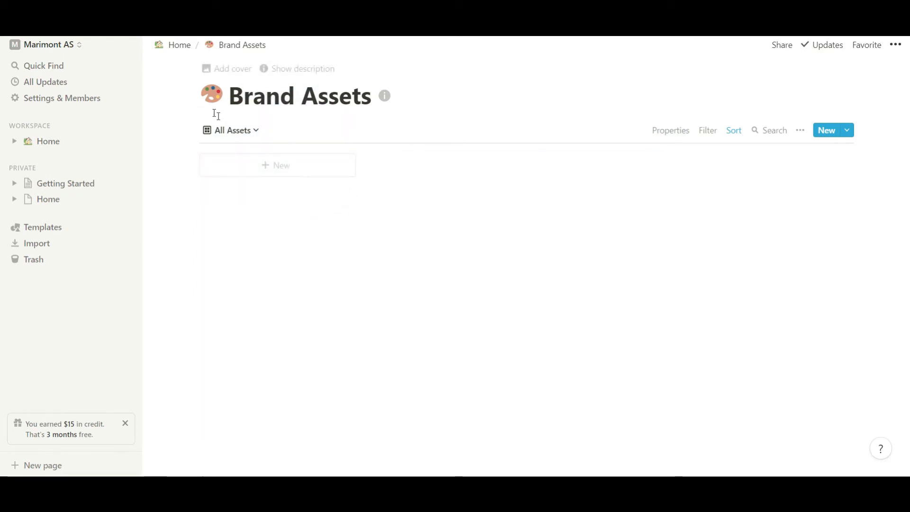
- Switch the Brand Assets gallery to the Logos view and check the list of views
click(246, 134)
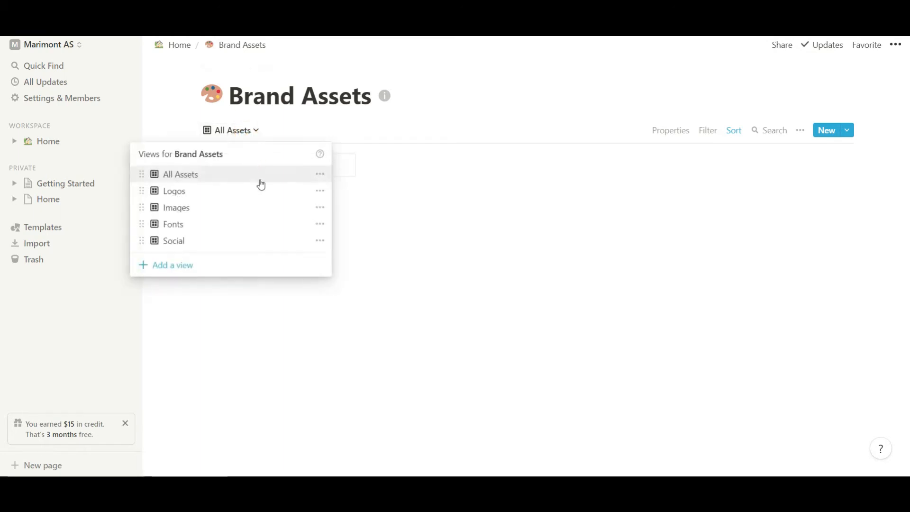
click(262, 195)
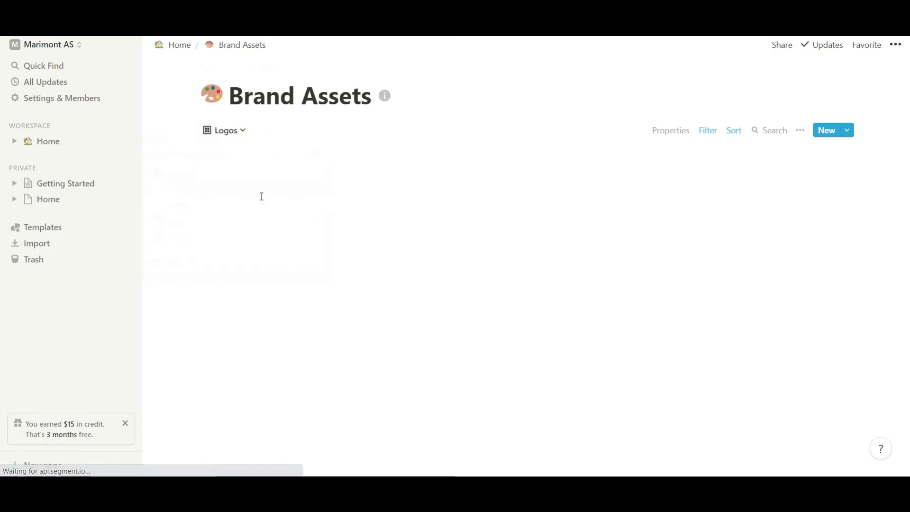
click(239, 133)
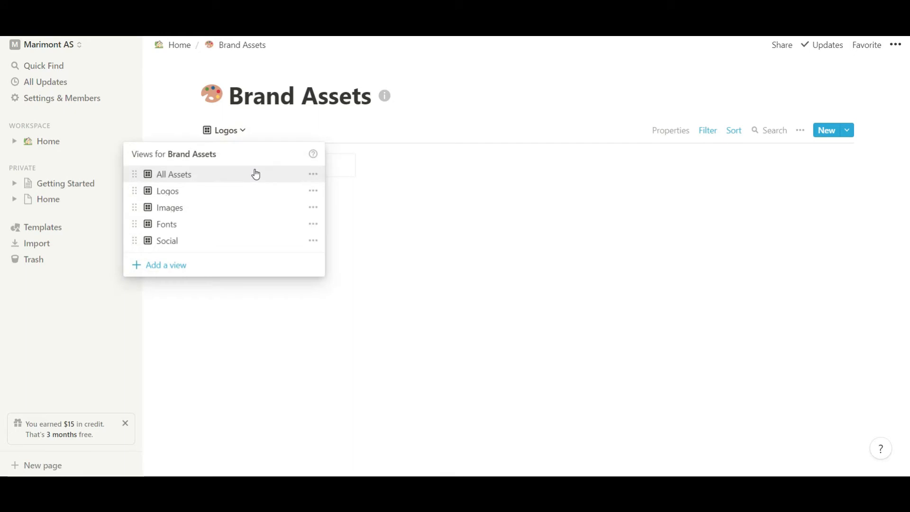
click(262, 127)
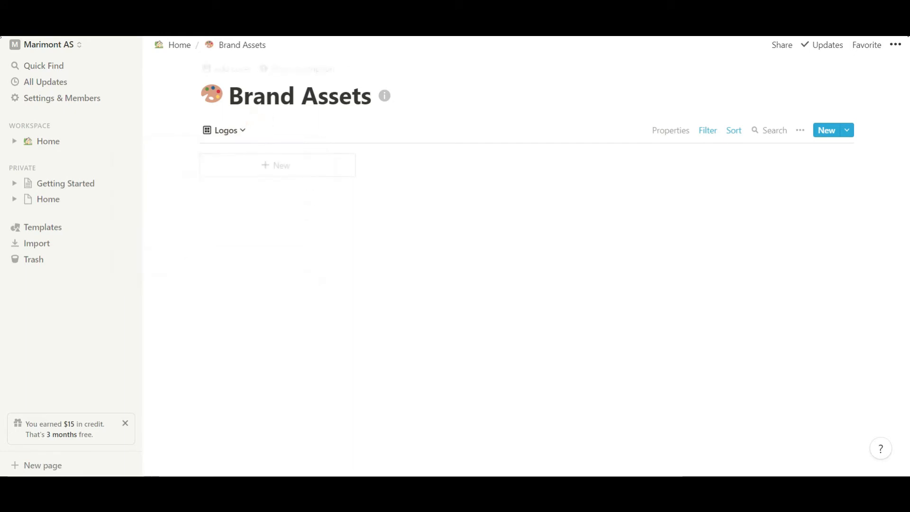
- Try to undo the latest changes on the Brand Assets page
click(900, 48)
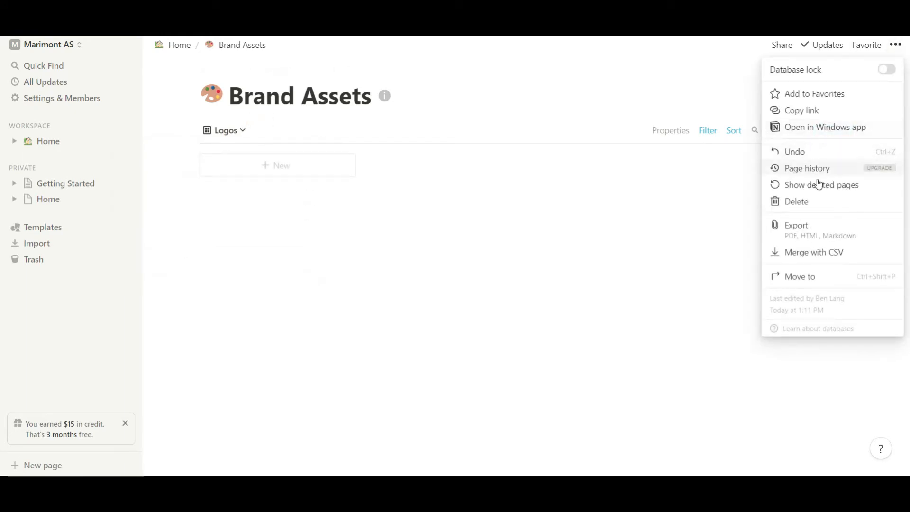
click(819, 152)
click(895, 45)
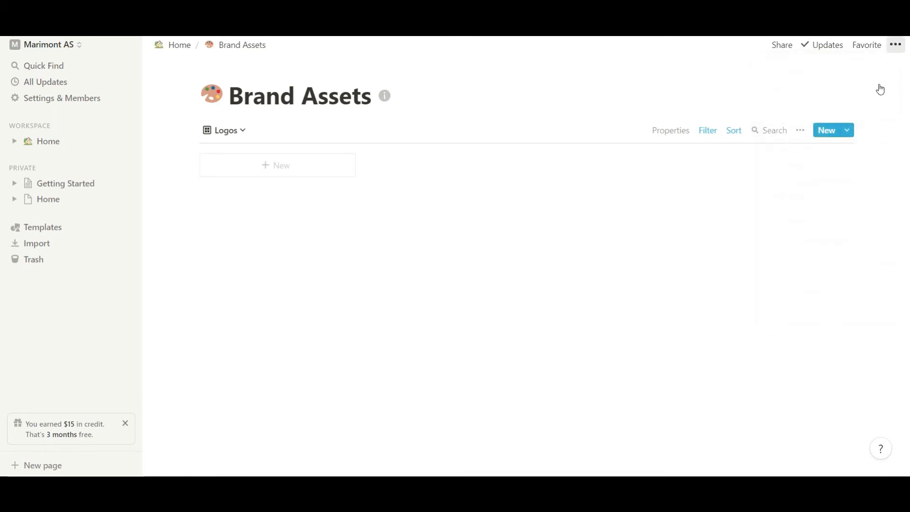
click(816, 157)
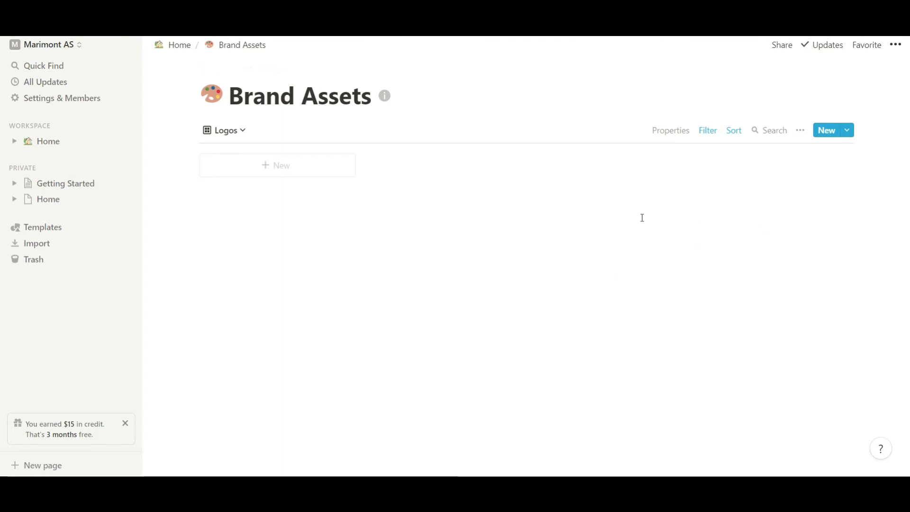
- Rename the All Assets view as Dinners, keeping its Gallery layout
click(241, 129)
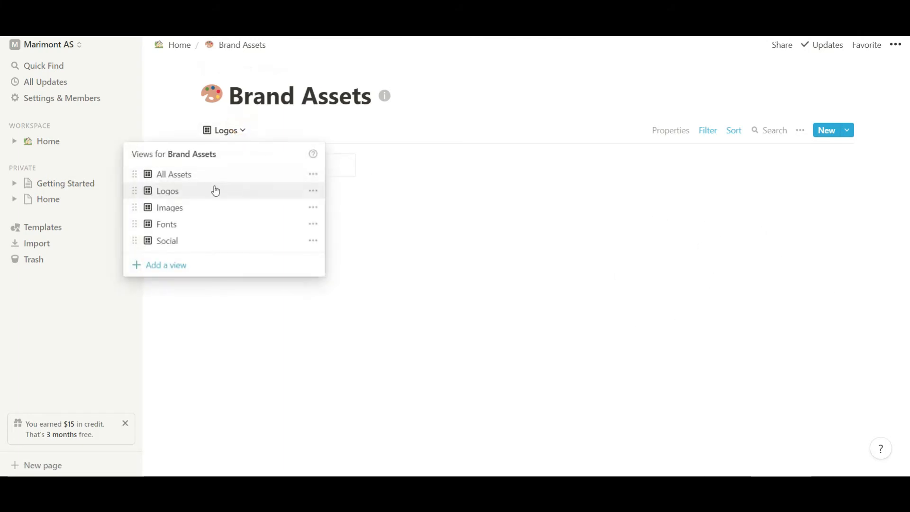
click(311, 177)
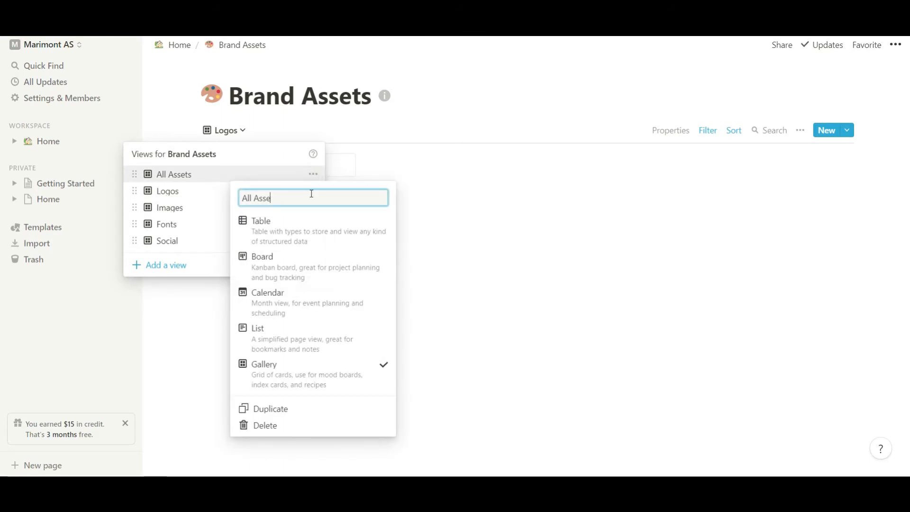
key(BackSpace)
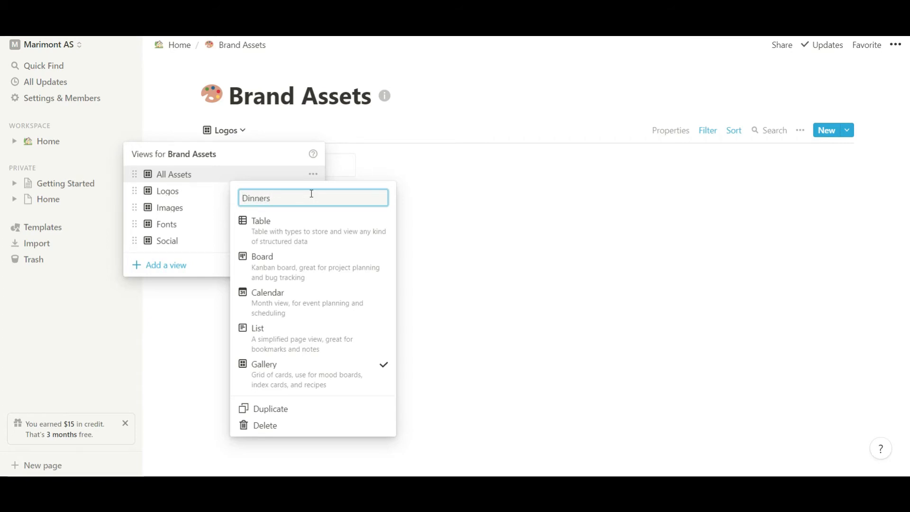
mouse_move(287, 384)
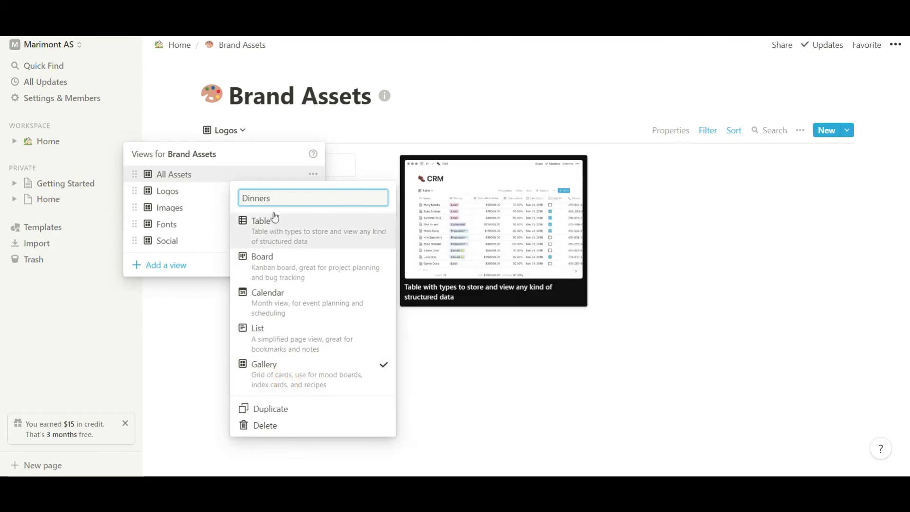
key(Return)
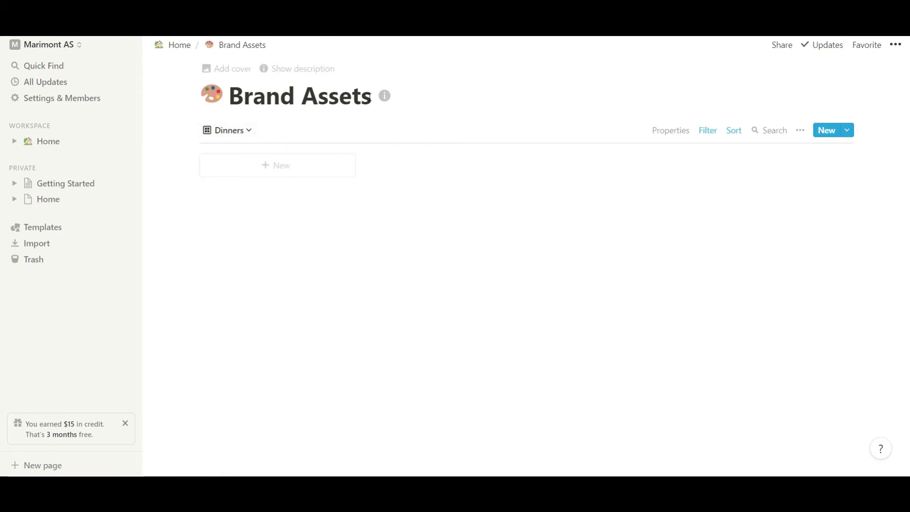
- Rename the Brand Assets page as Recipes
drag(369, 98, 231, 110)
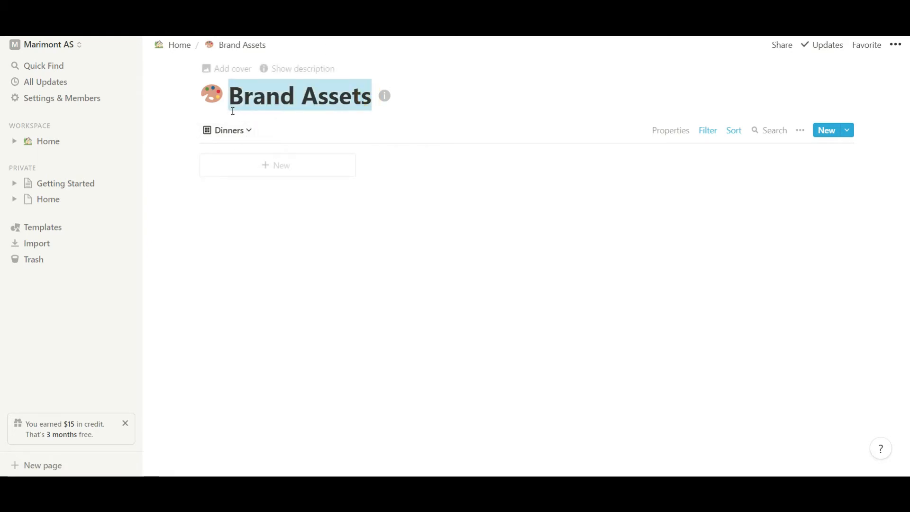
key(BackSpace)
text(Reci)
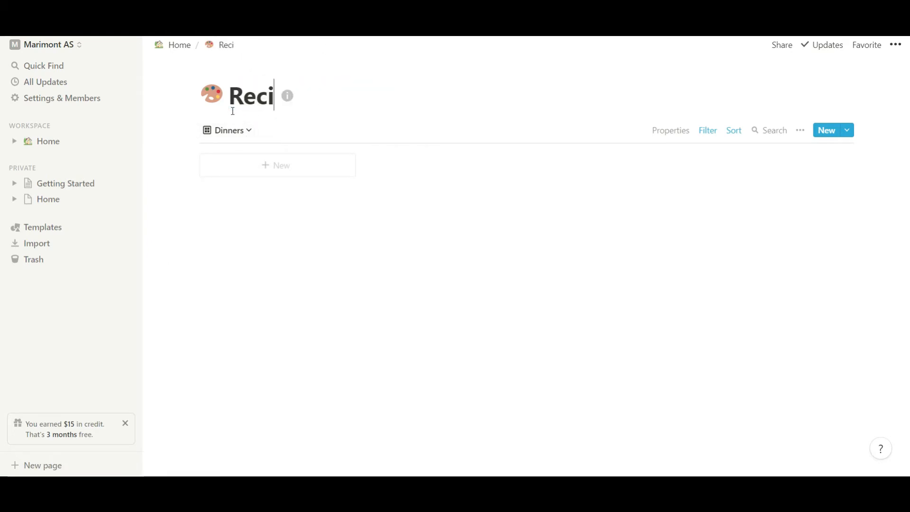
text(pes)
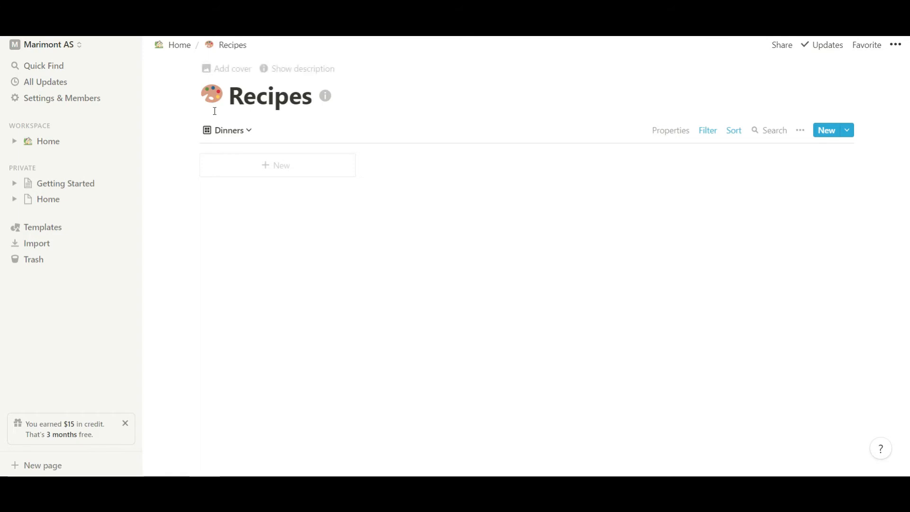
- Replace the Recipes page's palette icon with the stuffed flatbread emoji from the food emojis
click(213, 107)
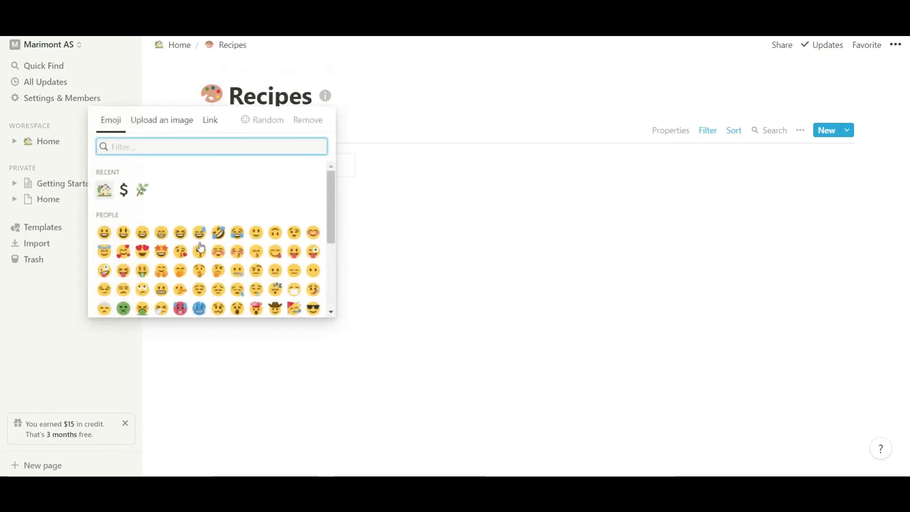
scroll(207, 252, down, 15)
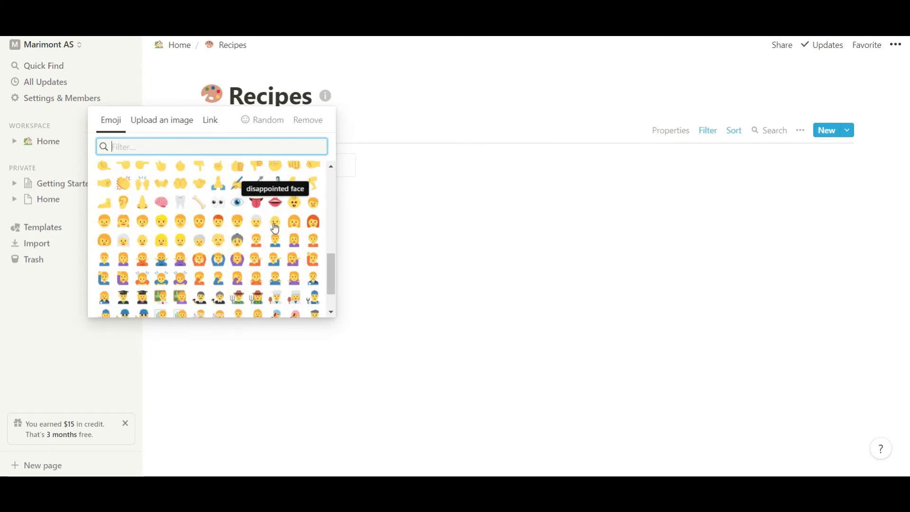
scroll(276, 230, down, 5)
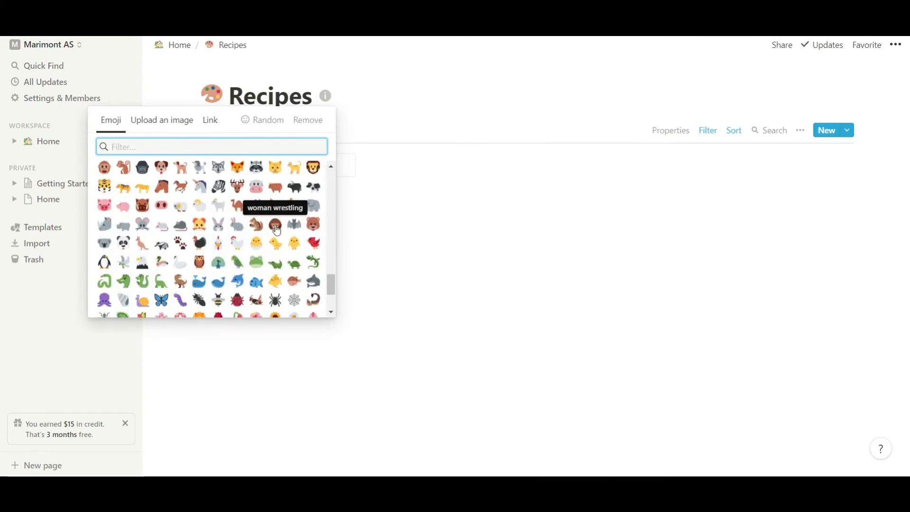
scroll(277, 231, down, 6)
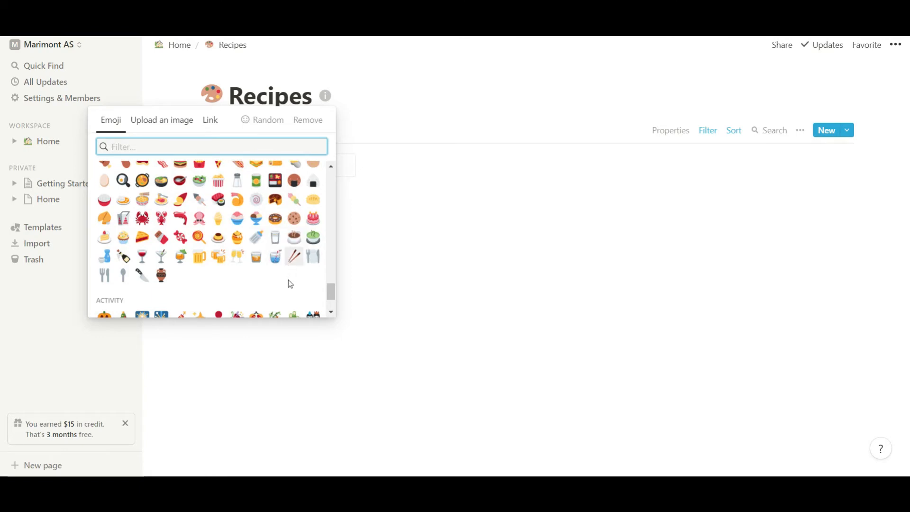
scroll(259, 266, up, 2)
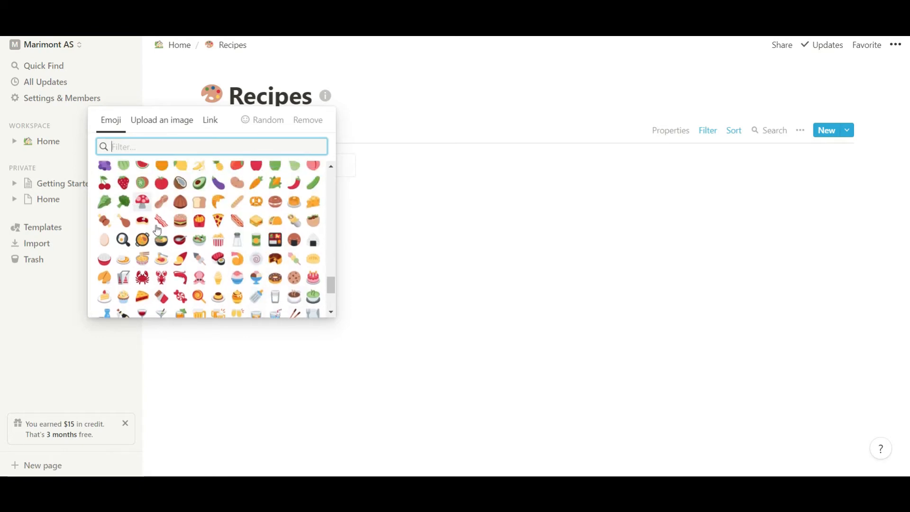
click(314, 222)
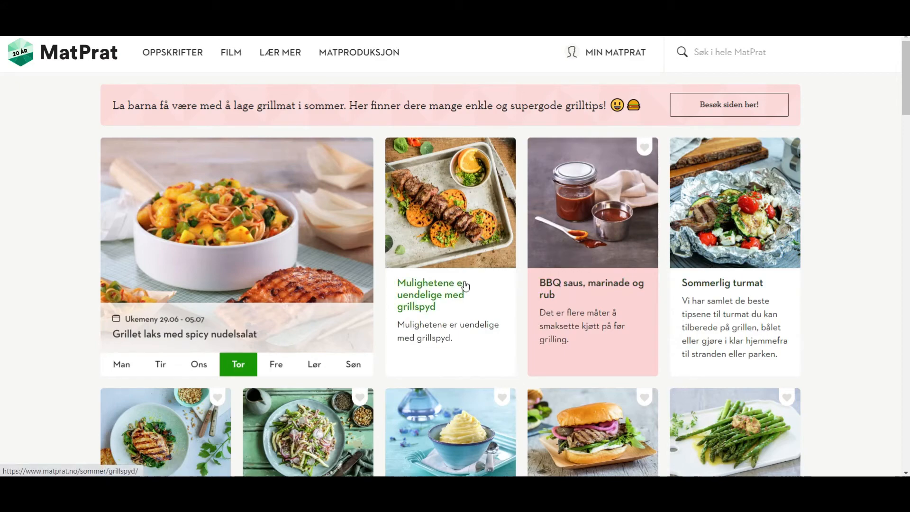
- On the MatPrat site, open the Grillspyd collection and its recipe "BBQ grillspyd med ananassalsa"
scroll(460, 317, down, 1)
scroll(460, 316, down, 5)
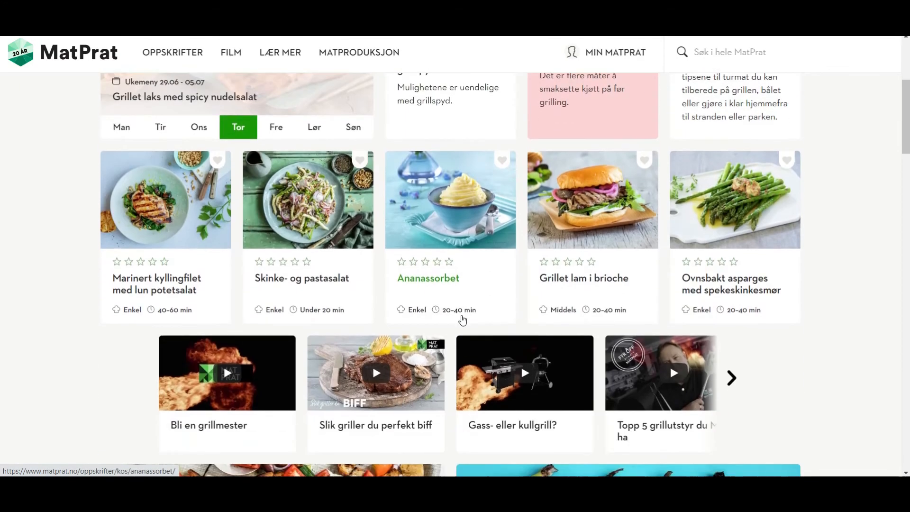
scroll(462, 321, up, 5)
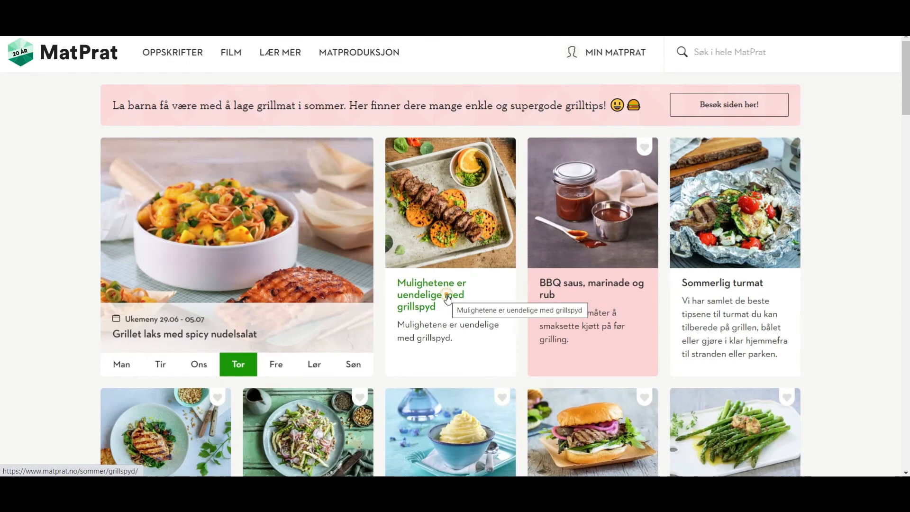
click(448, 298)
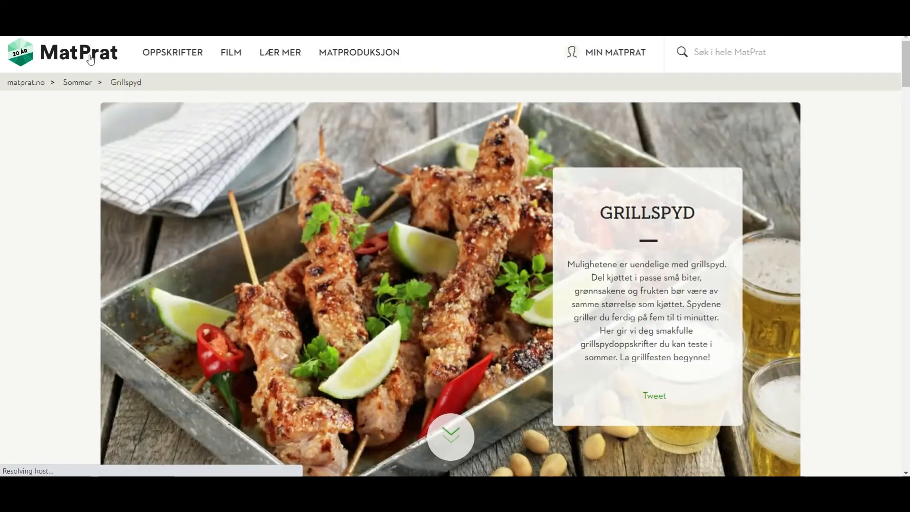
scroll(277, 243, down, 8)
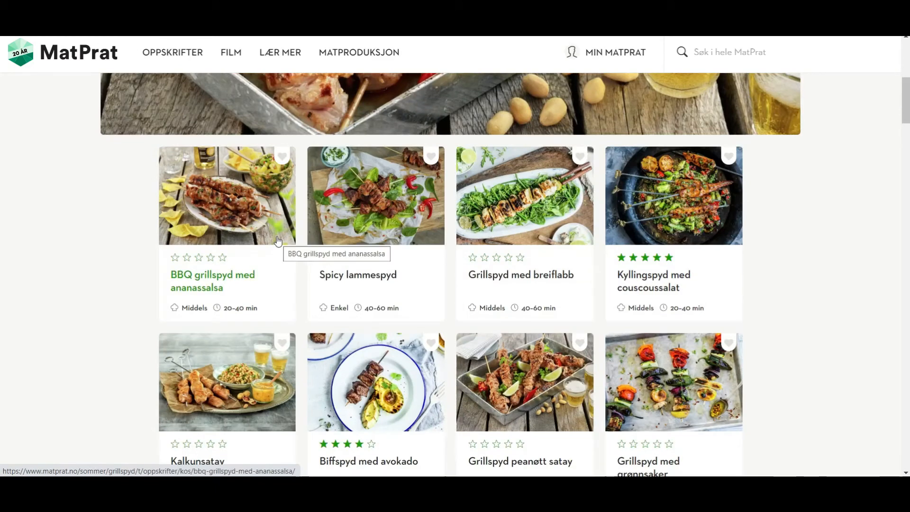
click(264, 225)
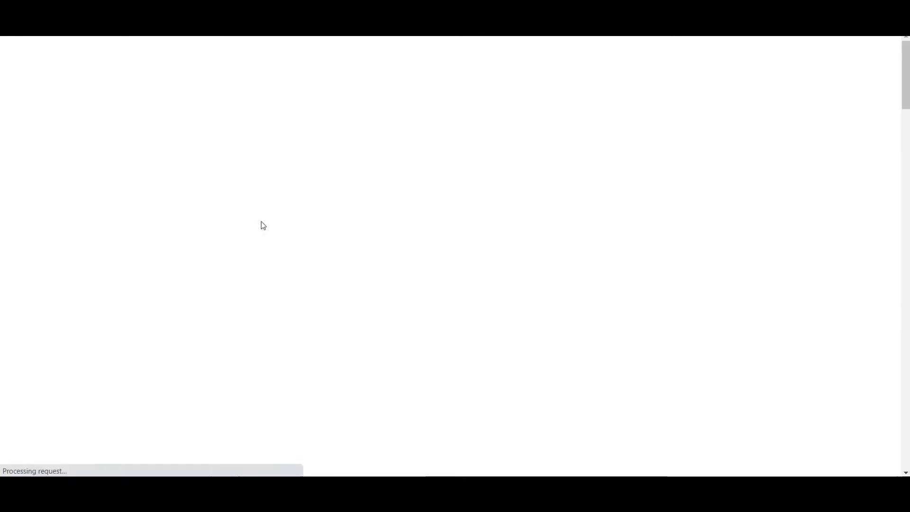
- Look over the BBQ grillspyd med ananassalsa recipe page and copy its web address
scroll(264, 223, down, 8)
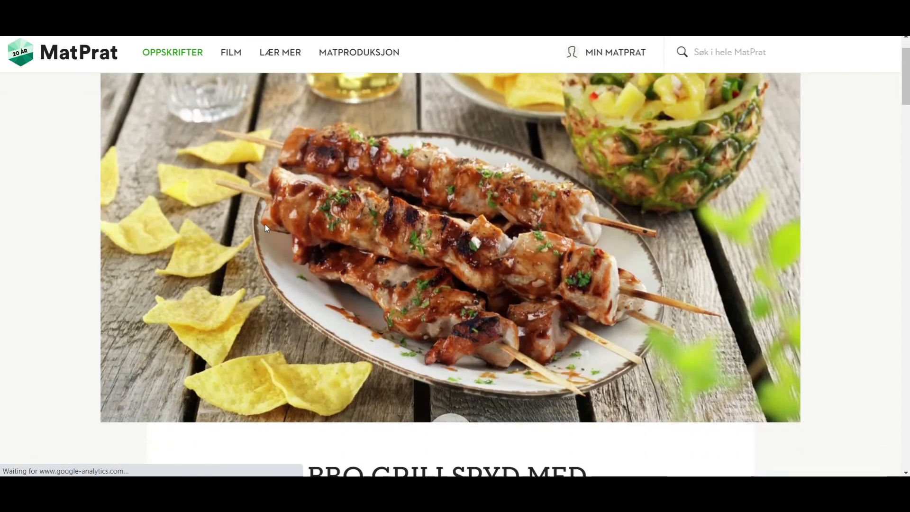
scroll(266, 225, up, 5)
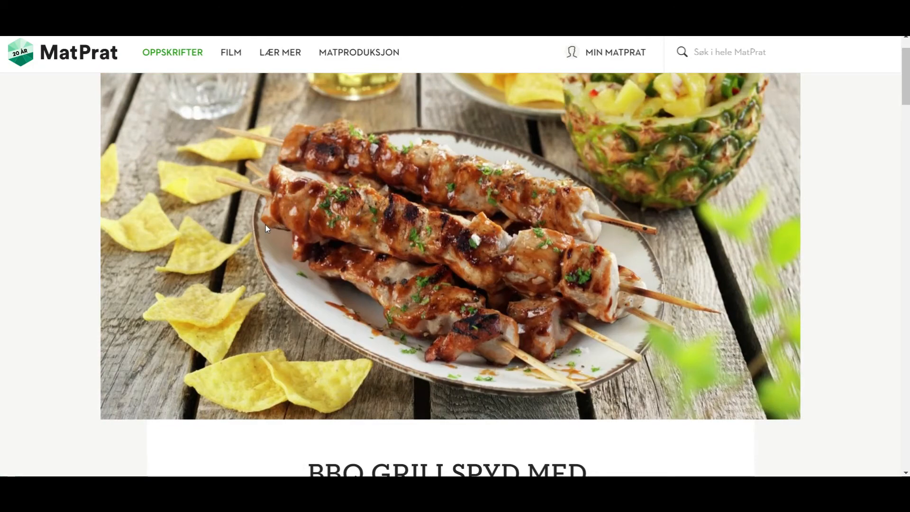
scroll(266, 227, up, 3)
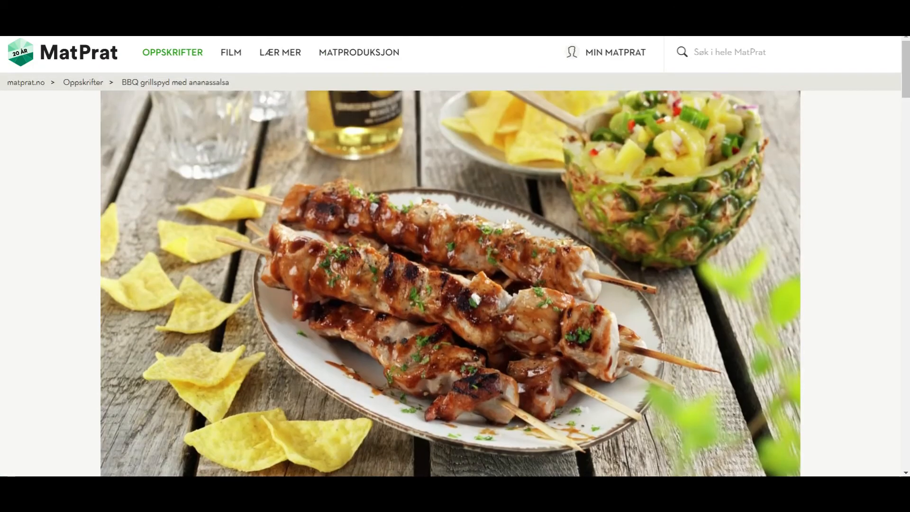
scroll(348, 292, down, 10)
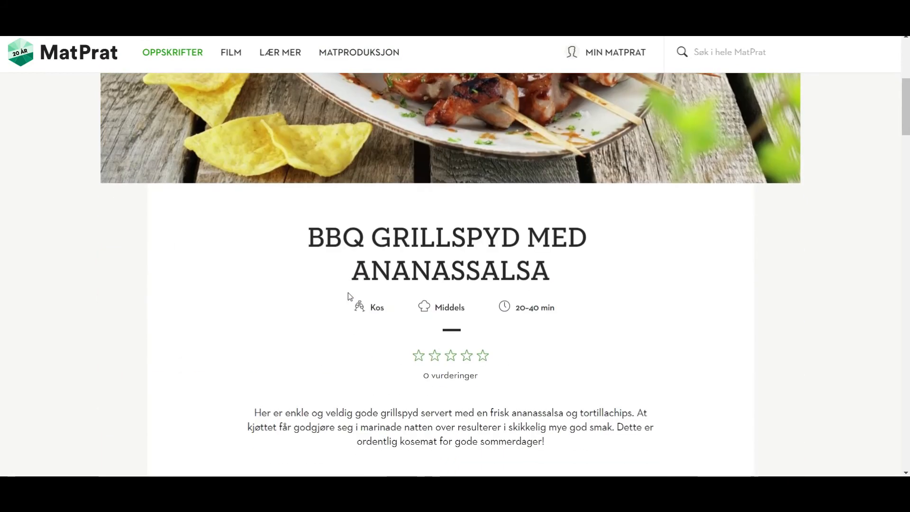
scroll(347, 294, up, 10)
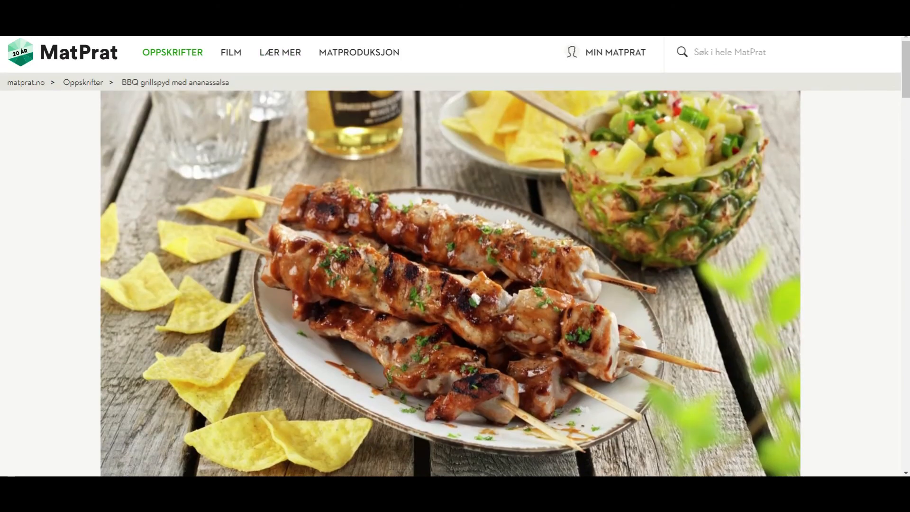
right_click(289, 36)
click(317, 81)
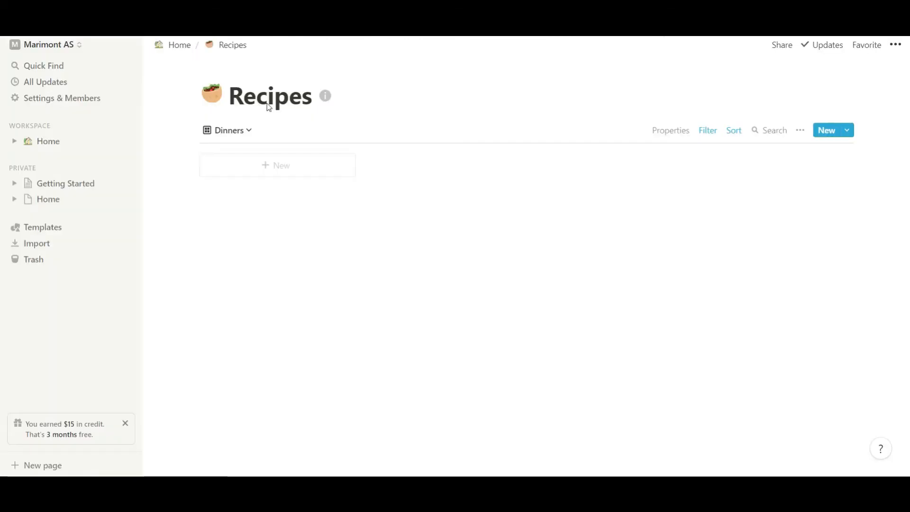
click(317, 165)
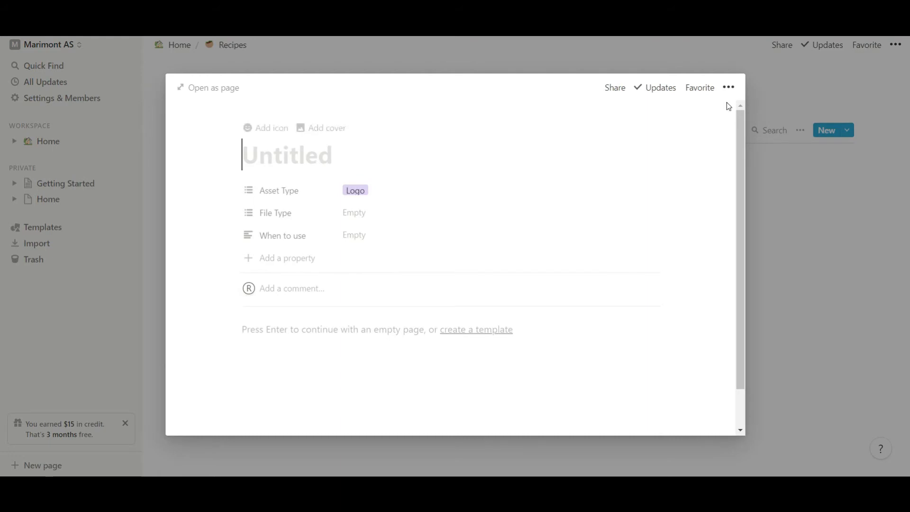
key(ctrl+v)
key(BackSpace)
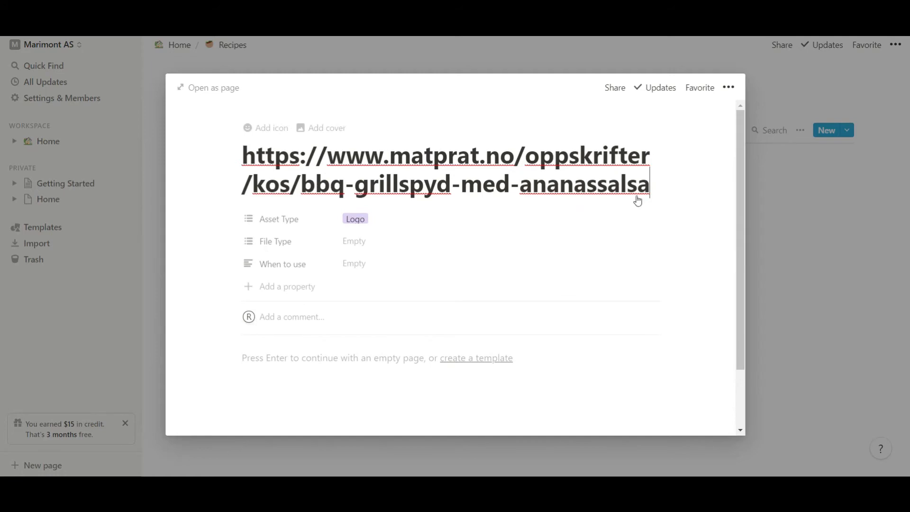
drag(663, 187, 433, 156)
key(BackSpace)
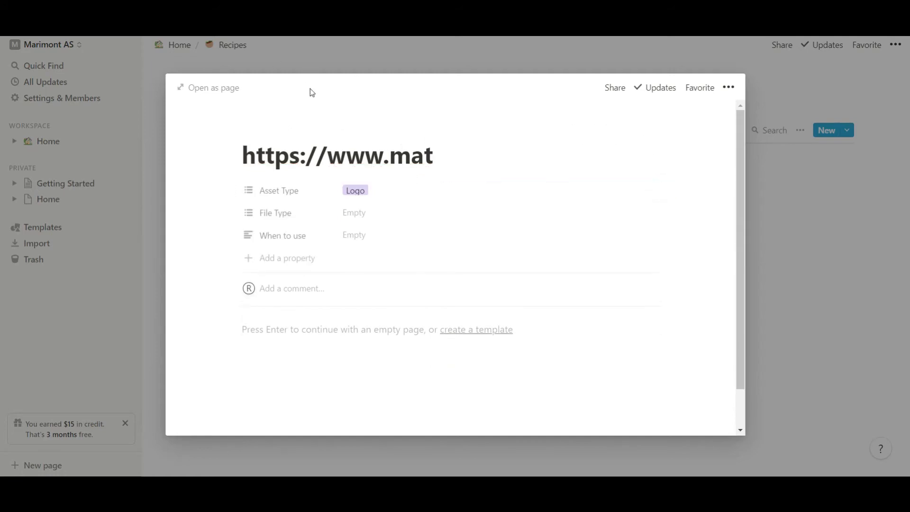
click(315, 57)
click(344, 165)
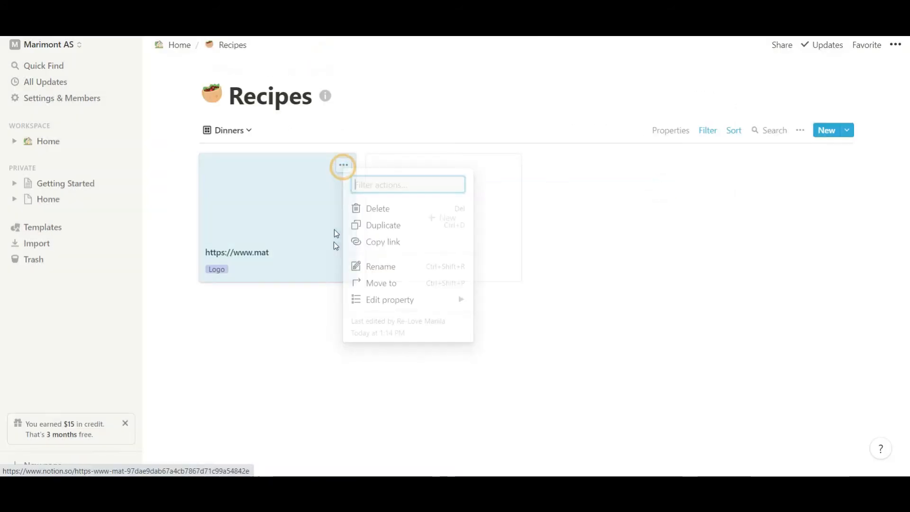
click(370, 212)
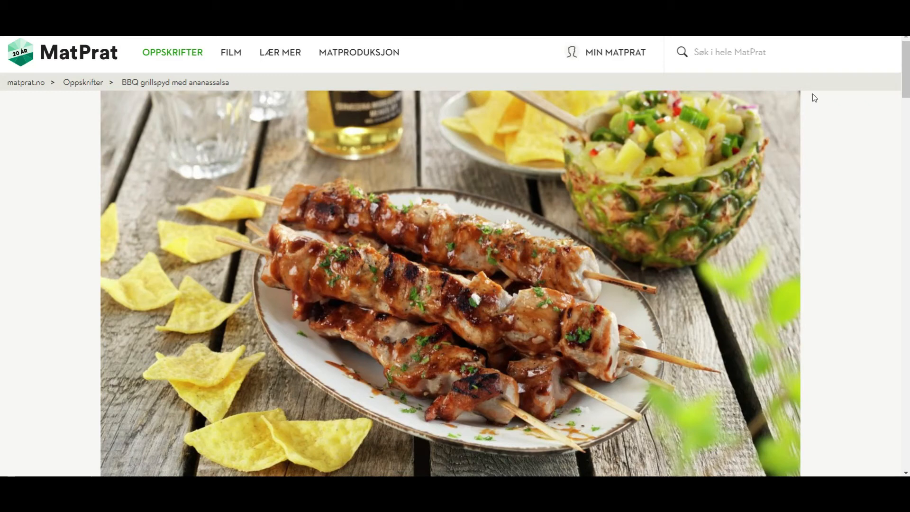
- On the MatPrat site, look over the BBQ grillspyd med ananassalsa recipe's photo, ingredients and preparation instructions
click(902, 22)
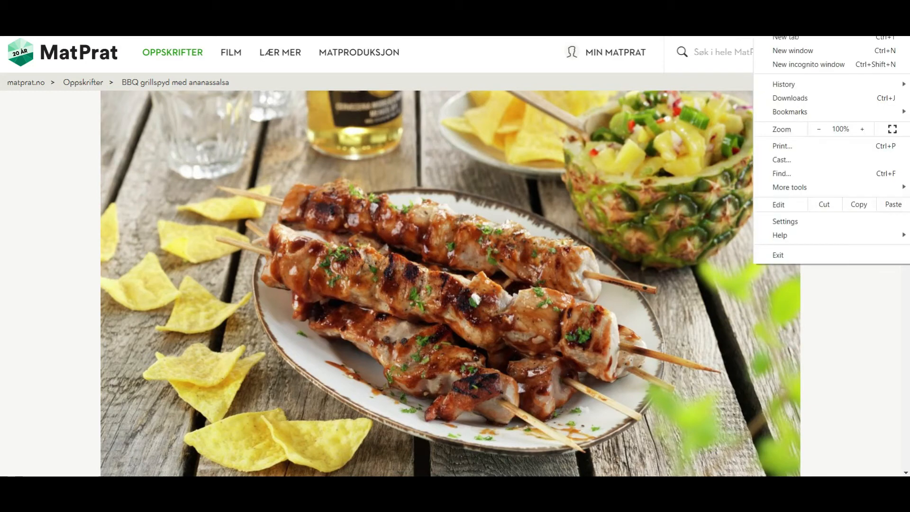
click(901, 22)
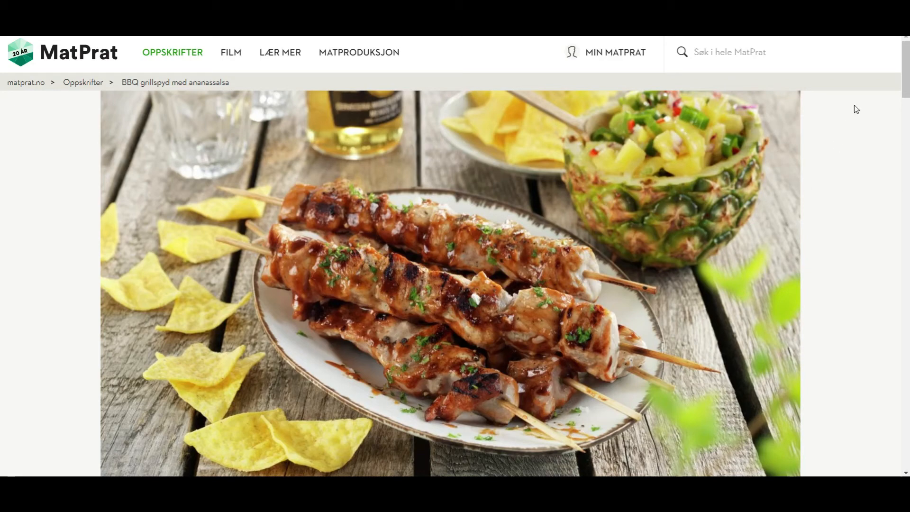
scroll(741, 296, down, 8)
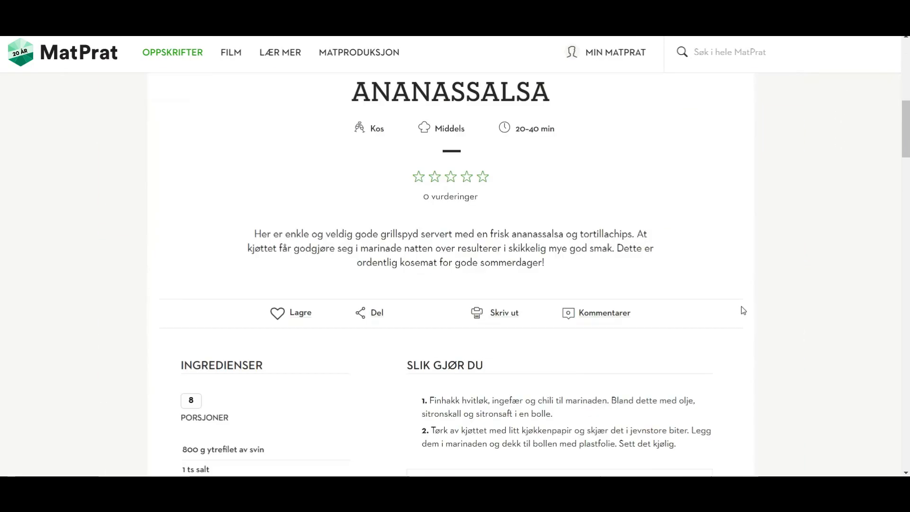
scroll(742, 307, up, 8)
scroll(742, 307, down, 8)
scroll(741, 306, up, 10)
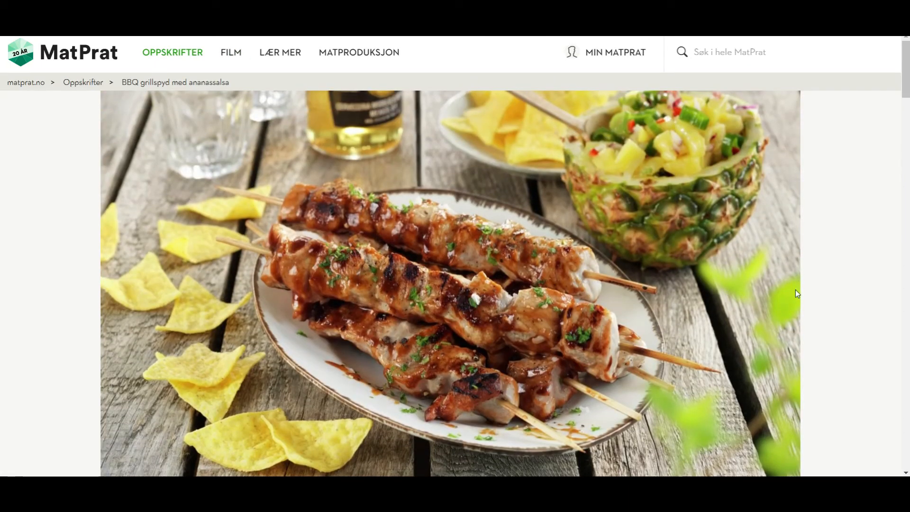
scroll(795, 291, down, 7)
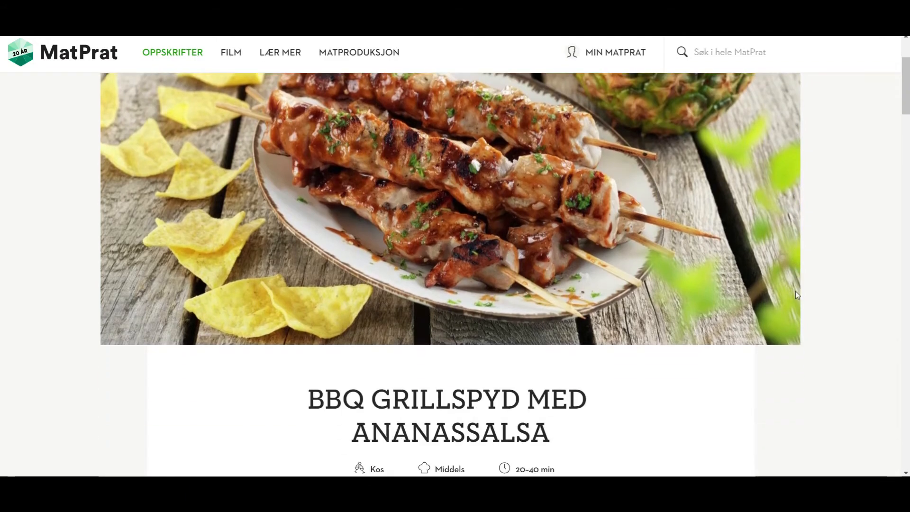
scroll(797, 297, down, 1)
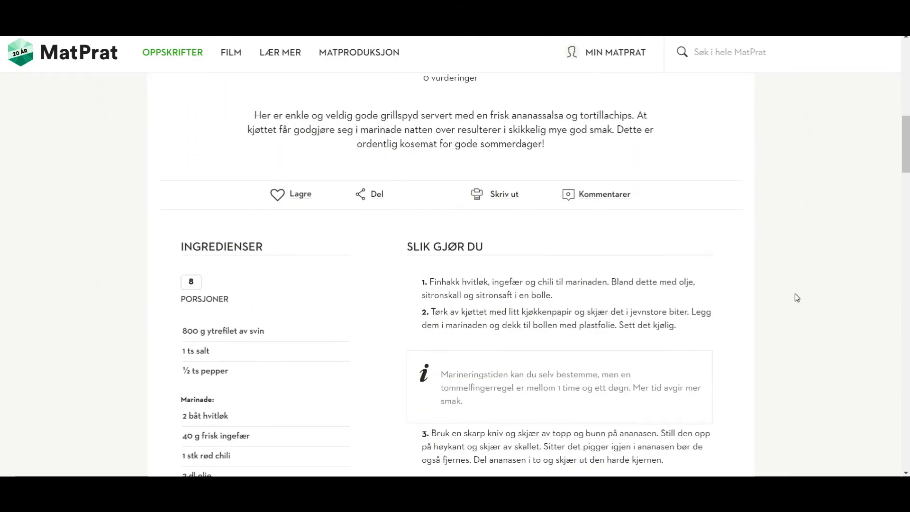
scroll(797, 298, down, 2)
scroll(795, 298, down, 10)
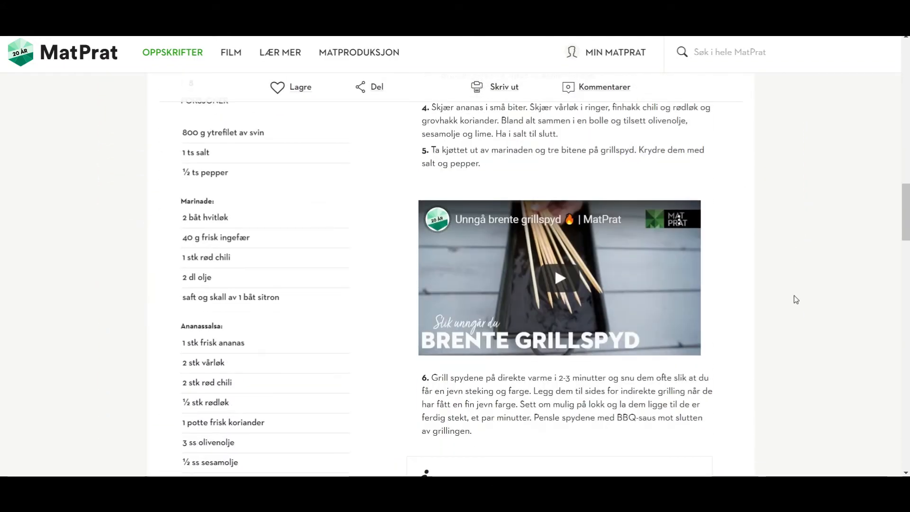
scroll(794, 299, up, 5)
scroll(793, 295, up, 15)
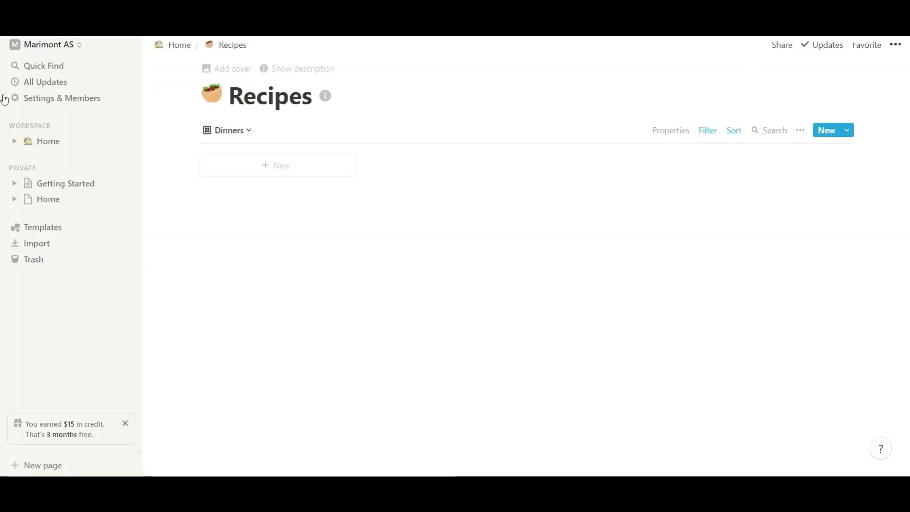
- In Notion, look through the members, workspace settings, account, notifications and connected apps pages of Settings & Members
click(44, 97)
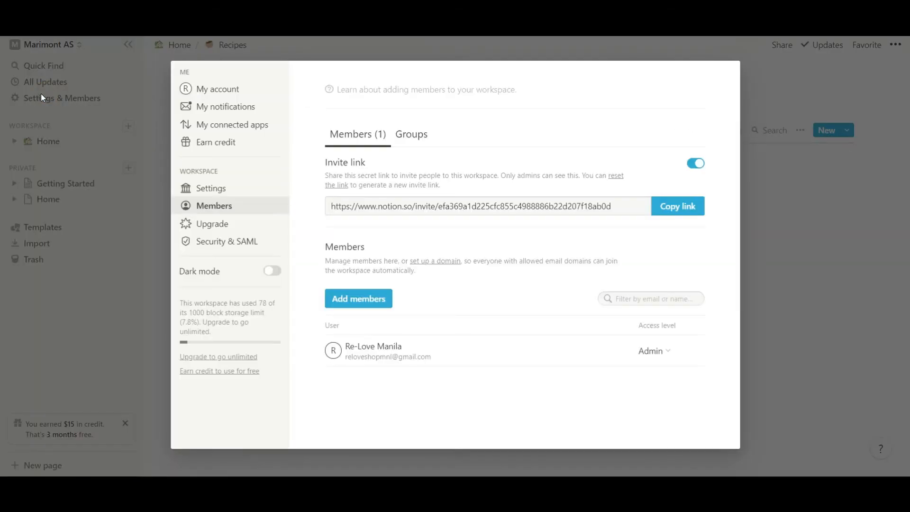
click(232, 189)
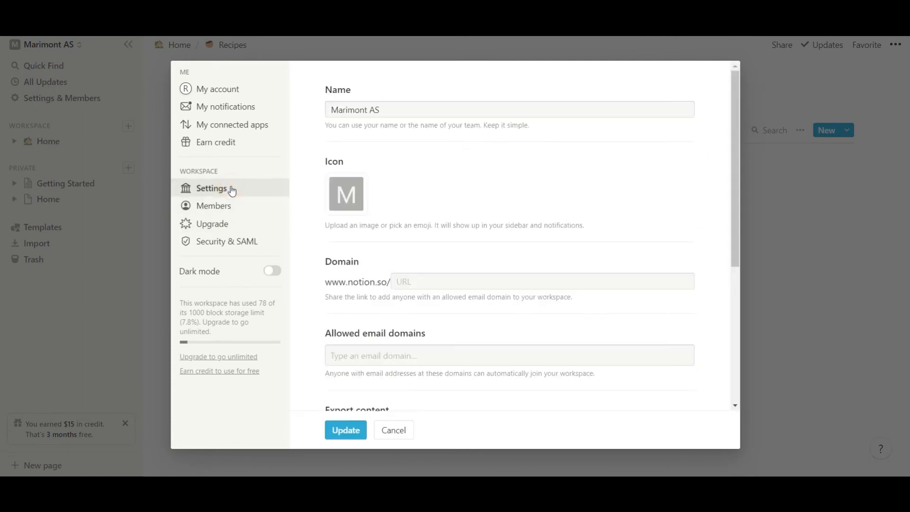
click(240, 88)
click(252, 108)
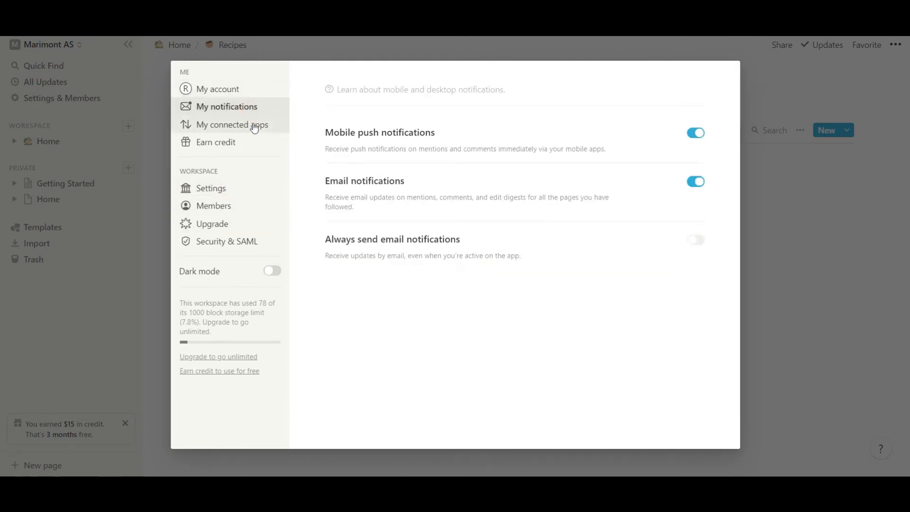
click(254, 126)
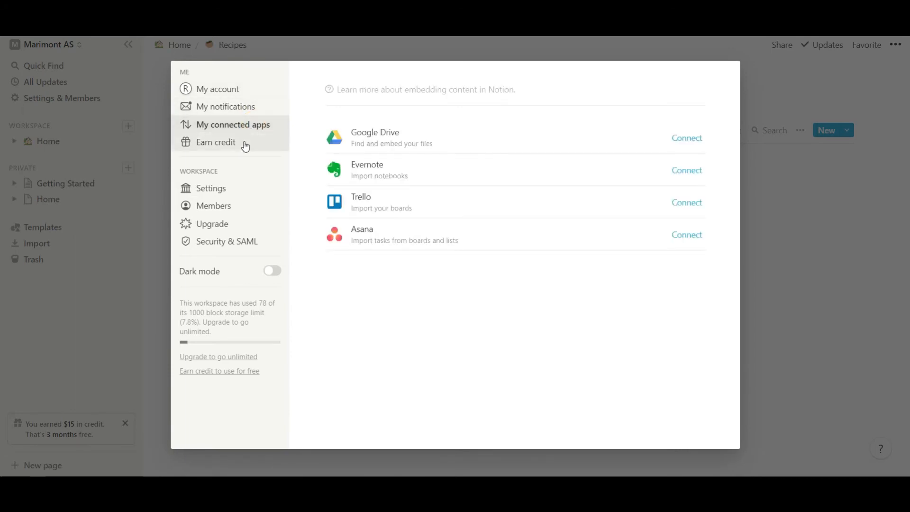
- Find the Web Clipper Chrome extension among the ways to earn credit and close the settings
click(245, 145)
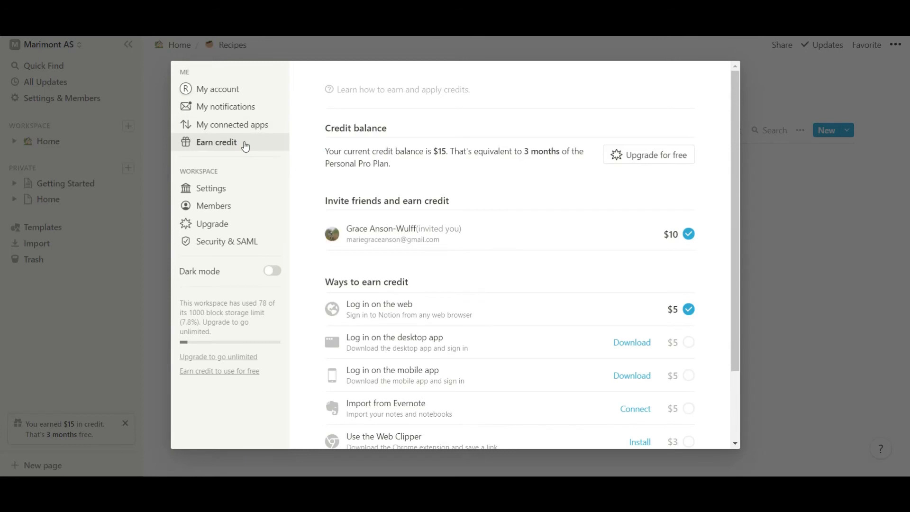
scroll(423, 340, down, 3)
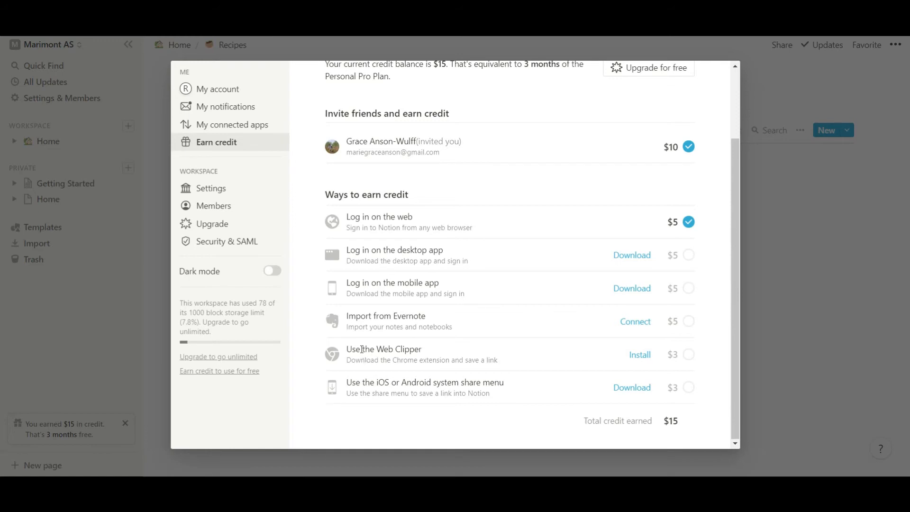
drag(348, 350, 505, 364)
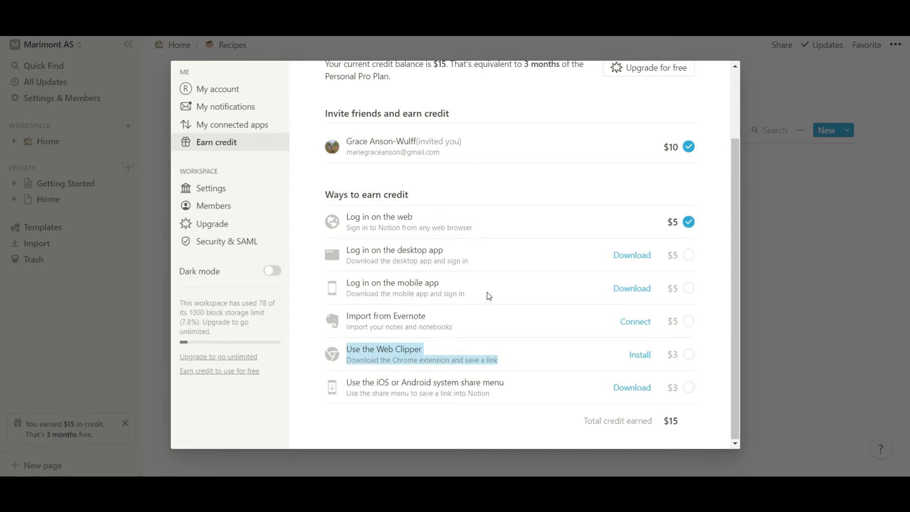
click(828, 290)
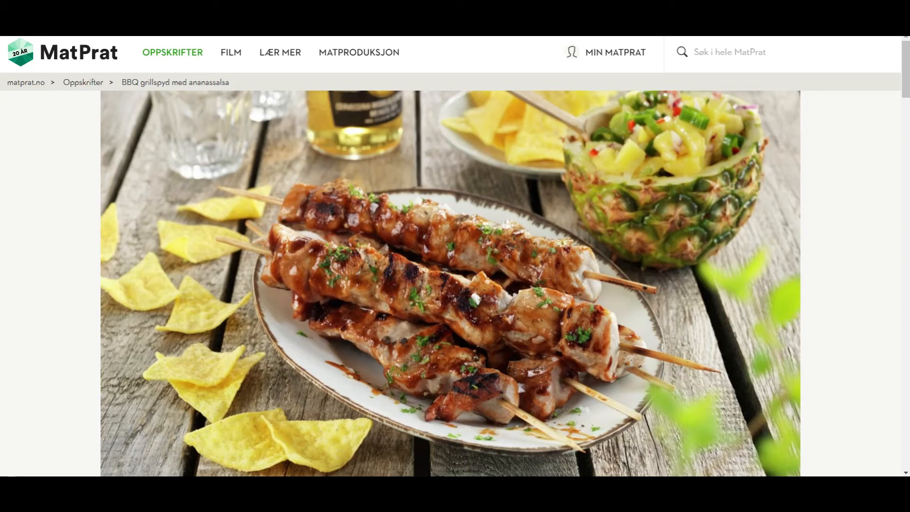
- On the MatPrat recipe page, try to save BBQ grillspyd med ananassalsa to the existing Recipes page under Home with the Notion Web Clipper
click(786, 26)
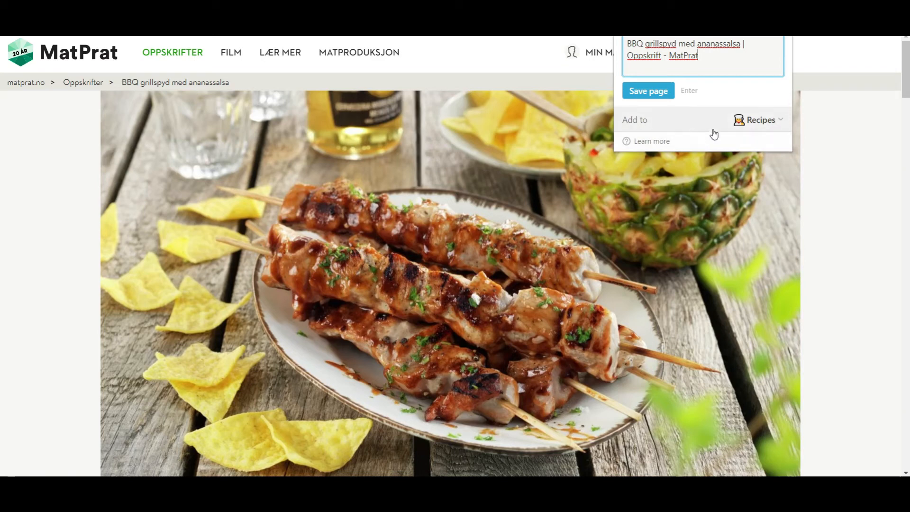
click(777, 121)
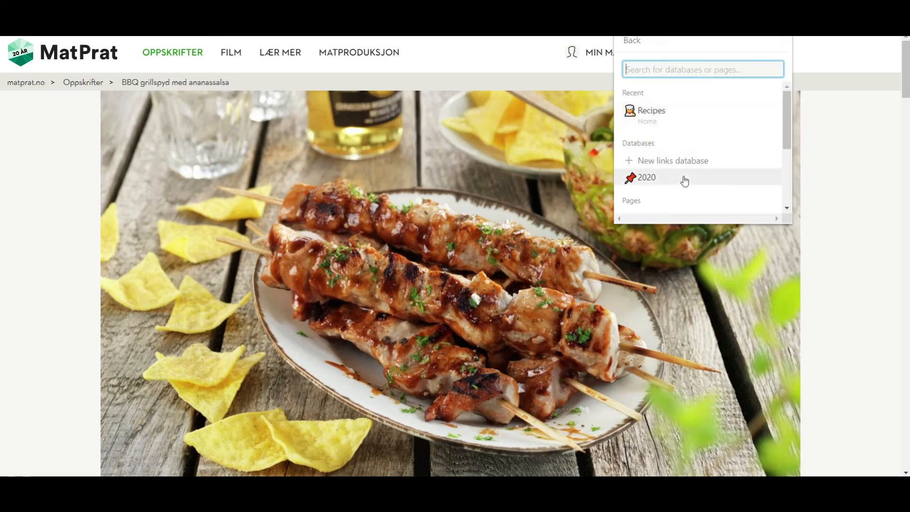
scroll(684, 180, down, 3)
scroll(684, 182, down, 1)
scroll(684, 182, up, 5)
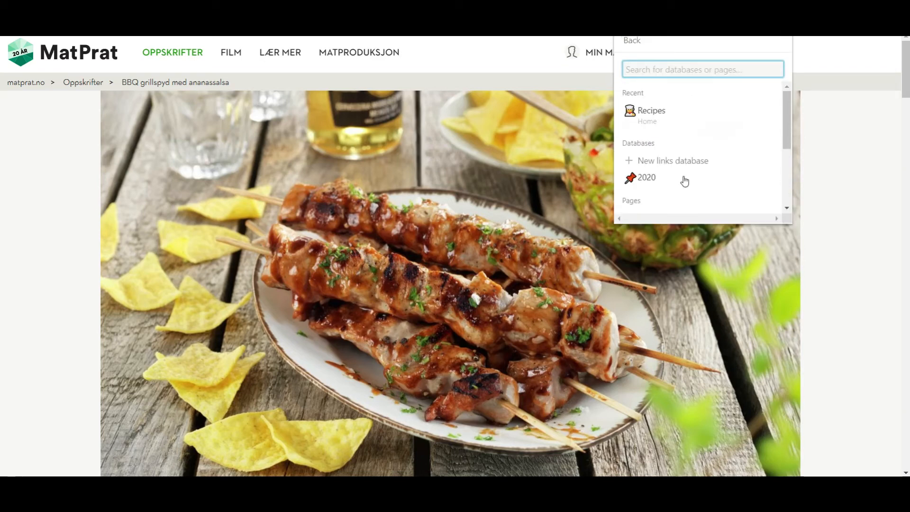
scroll(685, 181, down, 3)
scroll(685, 181, up, 4)
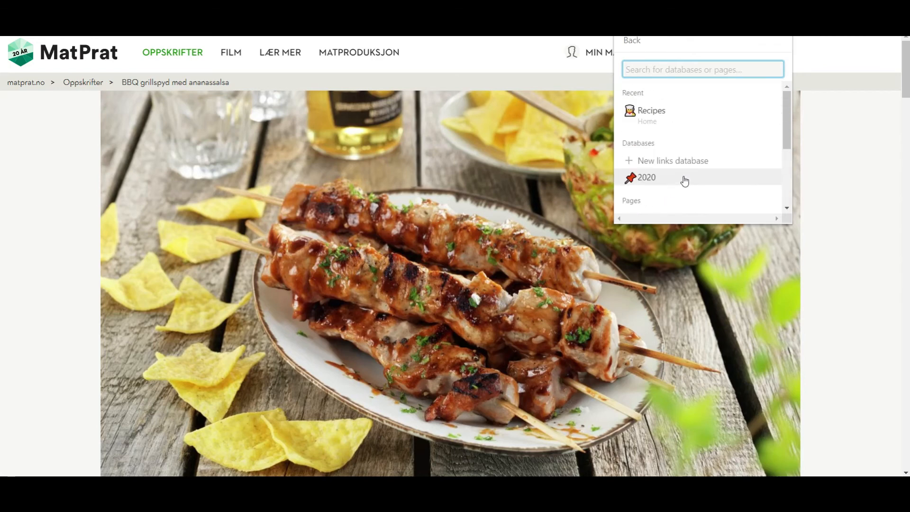
scroll(685, 181, down, 4)
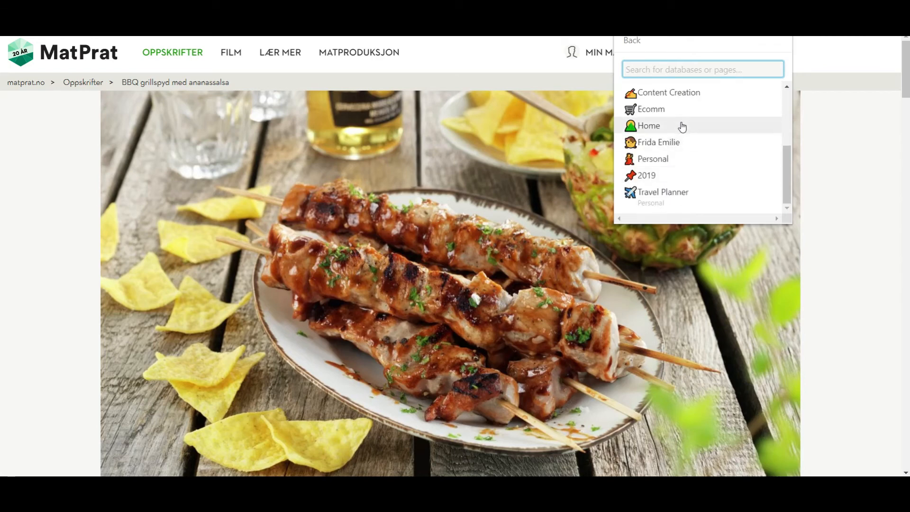
scroll(682, 127, up, 4)
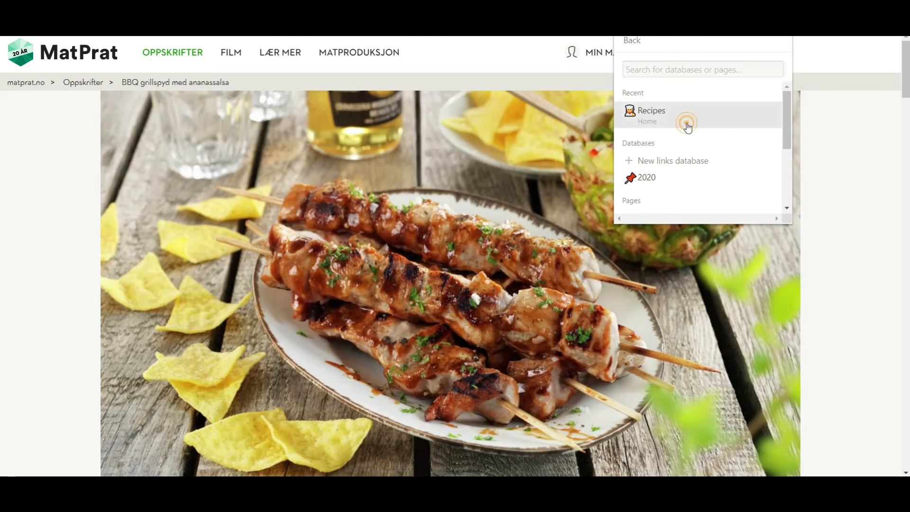
click(687, 126)
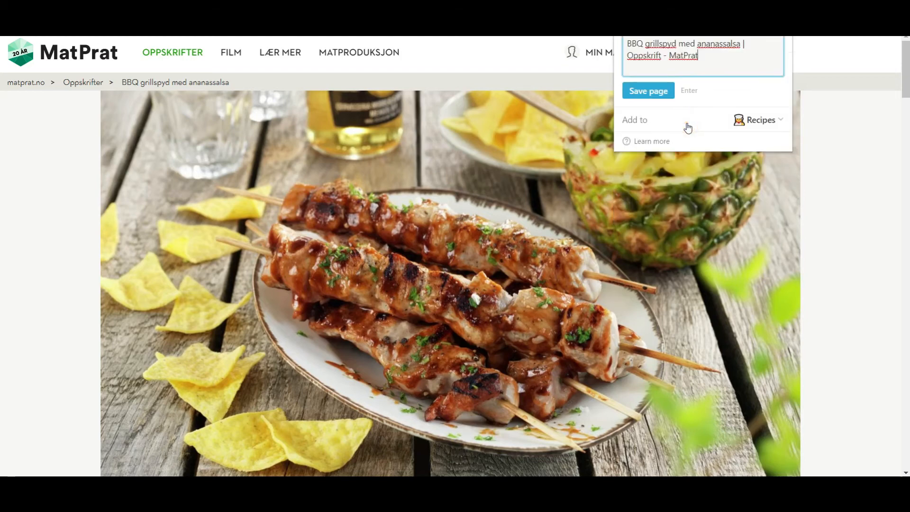
click(666, 95)
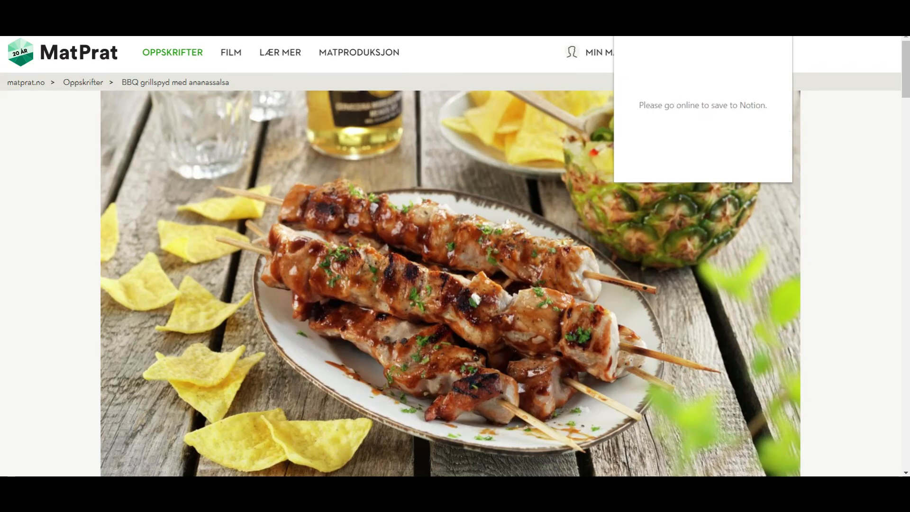
- Switch to the Notion desktop app and look through the Recipes gallery for the clipped BBQ grillspyd card
key(alt+Tab)
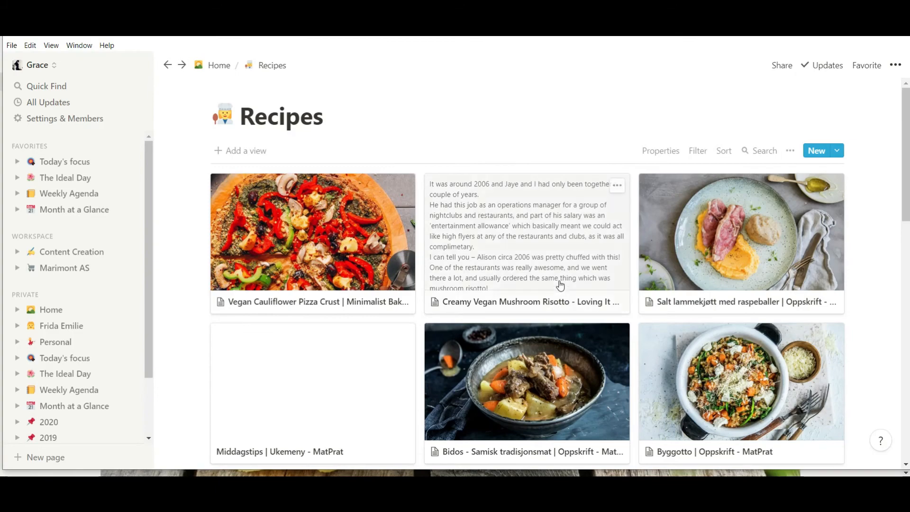
scroll(552, 269, down, 15)
scroll(564, 274, up, 15)
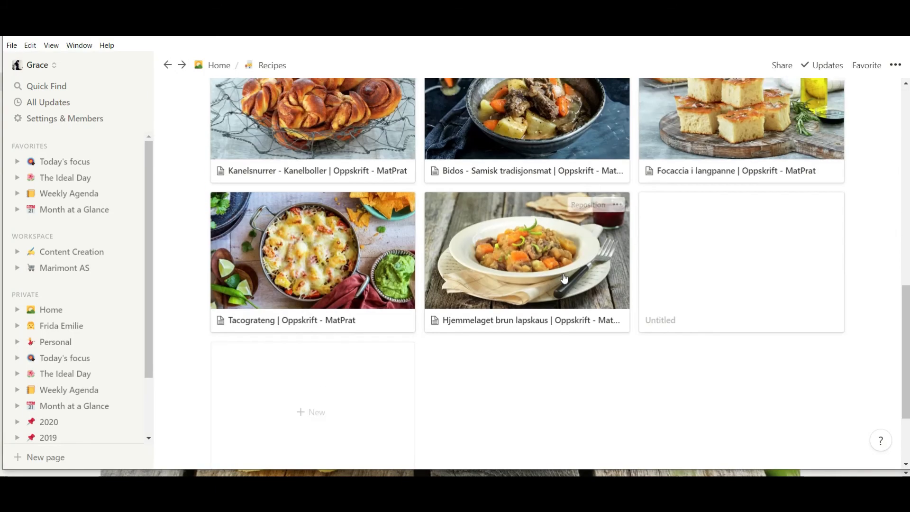
scroll(564, 279, down, 1)
scroll(564, 279, down, 14)
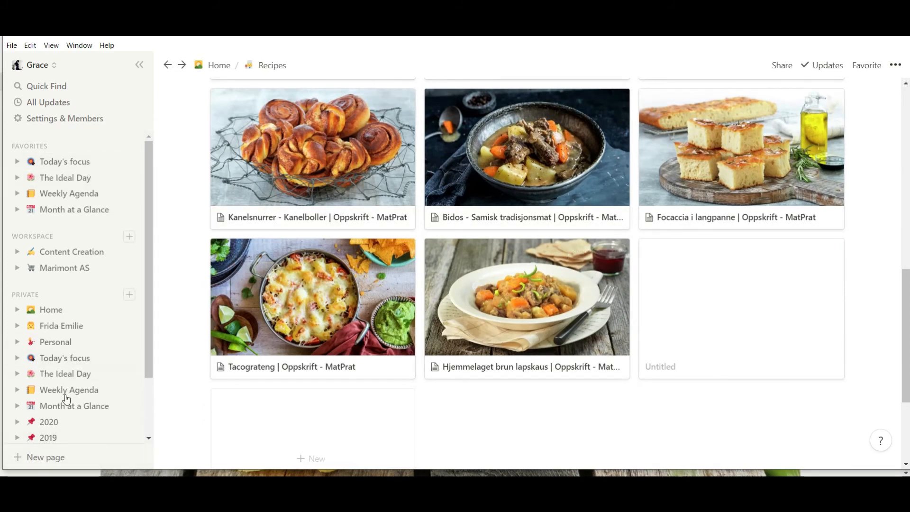
- Reopen the Recipes gallery from the Home page and check its last cards for the clipped recipe
click(70, 311)
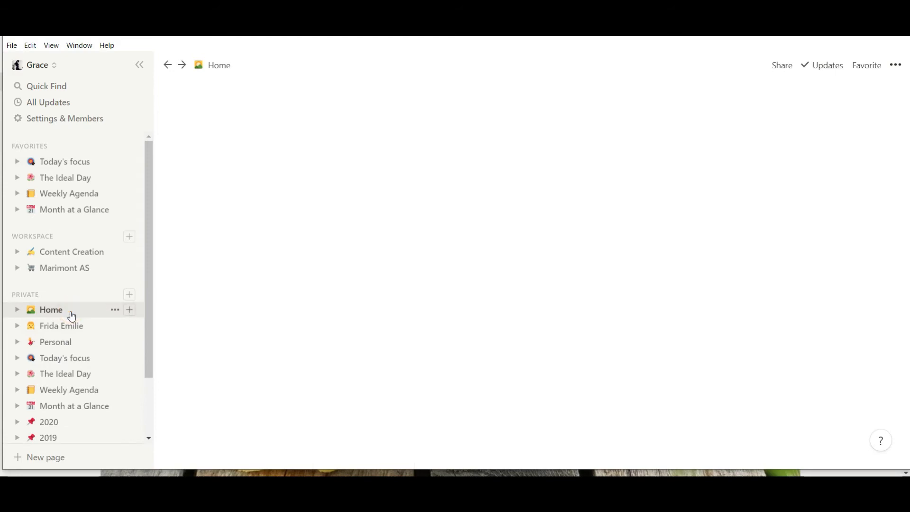
click(366, 330)
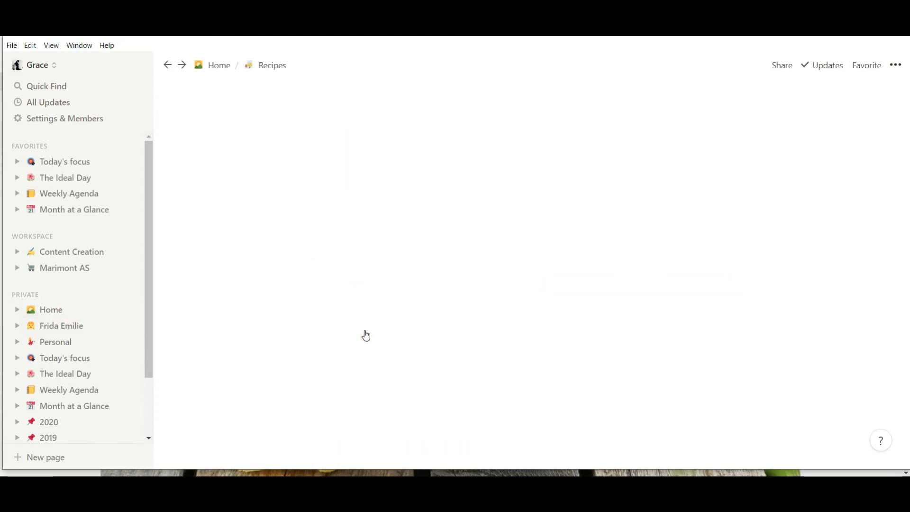
scroll(365, 335, down, 5)
scroll(366, 335, down, 8)
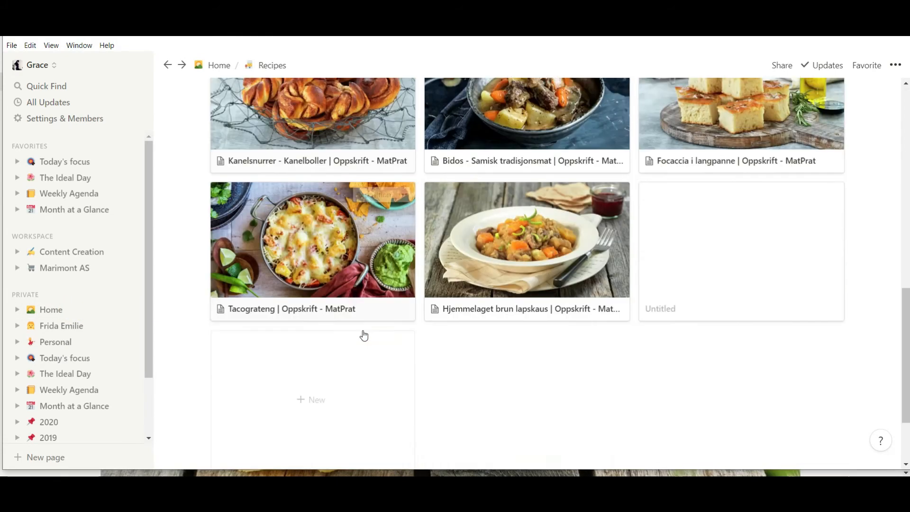
- Open the Vegan Cauliflower Pizza Crust card in the Recipes gallery to view its clipped content and close it
scroll(364, 335, up, 8)
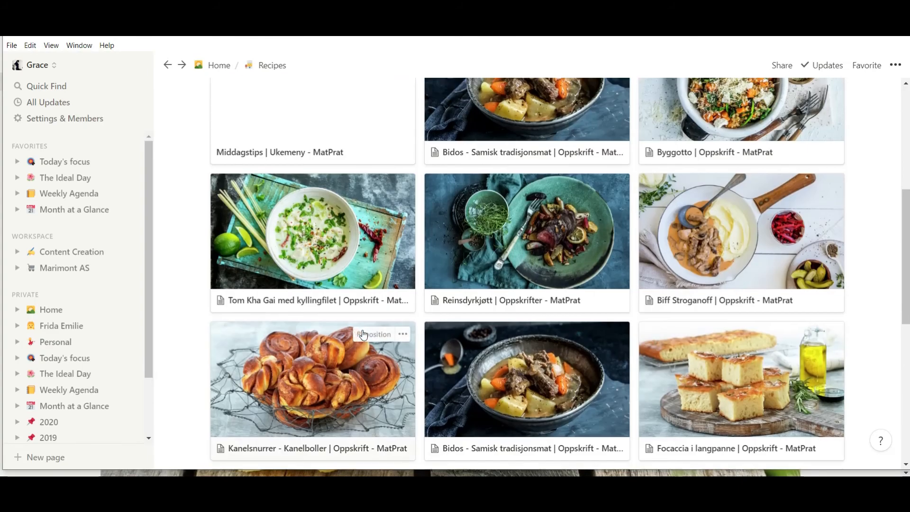
scroll(363, 335, up, 6)
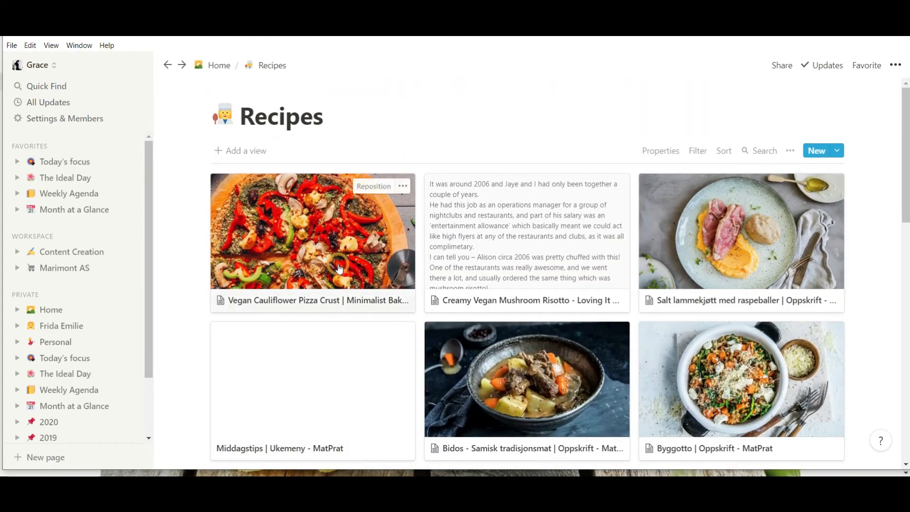
click(345, 278)
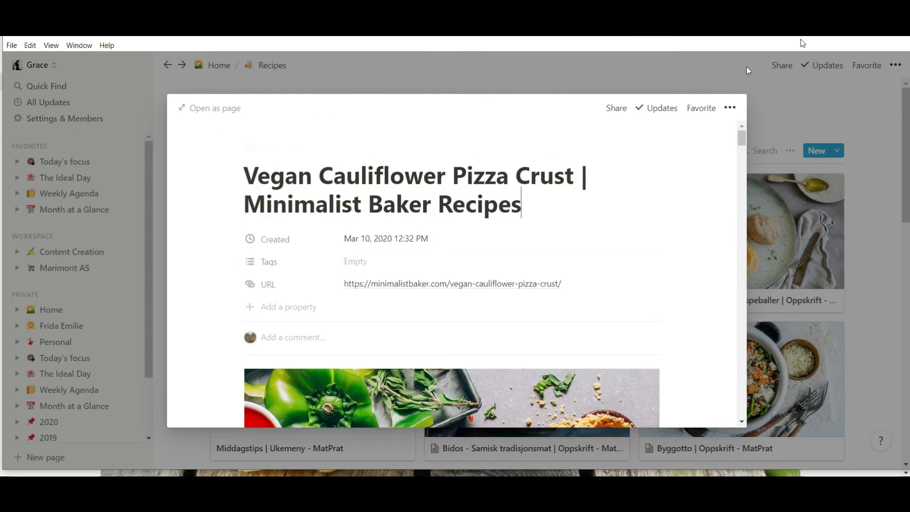
click(843, 108)
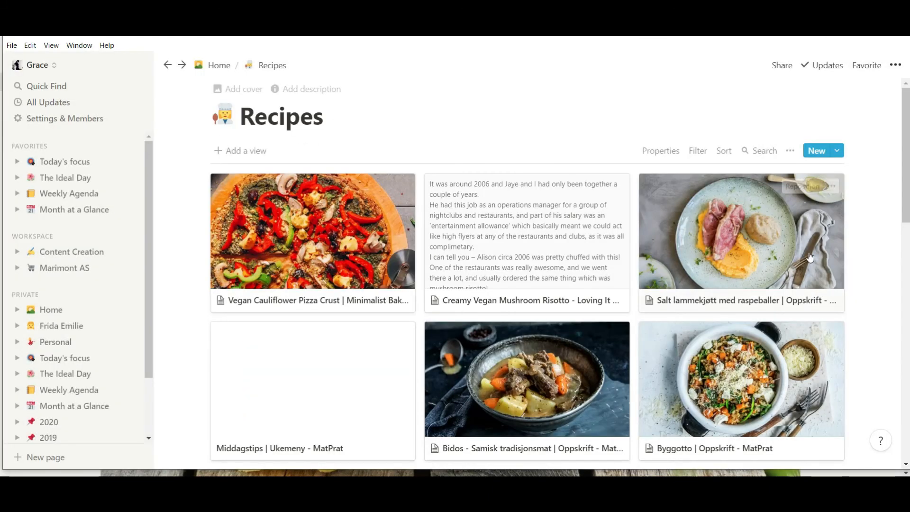
- Browse the gallery, read through the clipped Biff Stroganoff recipe from its photo to the end, and close the card
scroll(820, 227, down, 5)
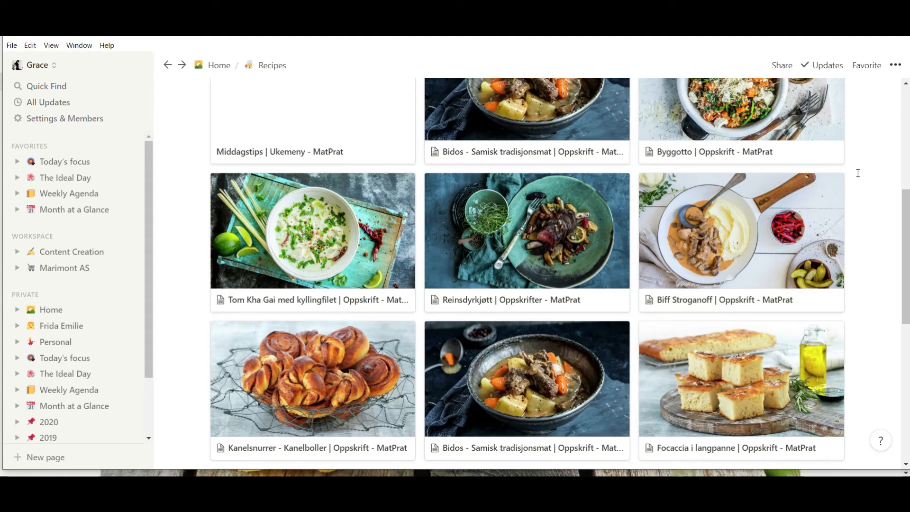
scroll(856, 172, up, 5)
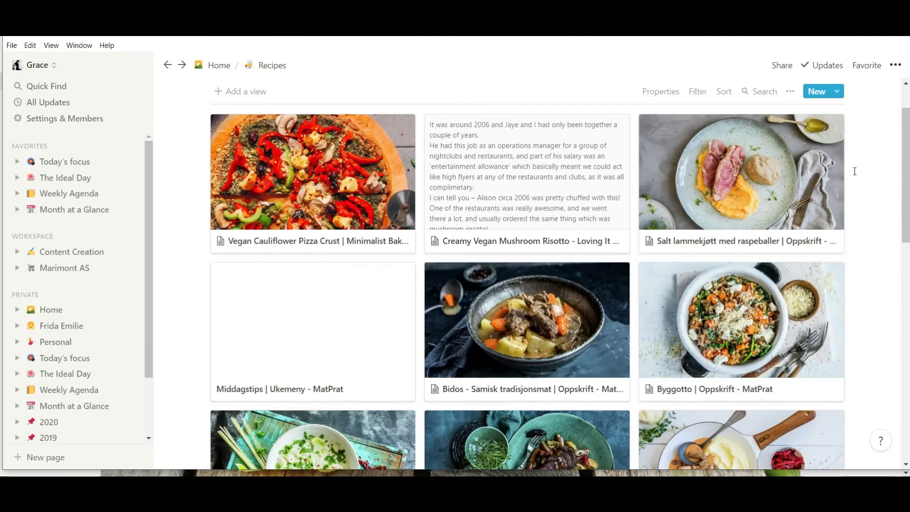
scroll(855, 171, up, 1)
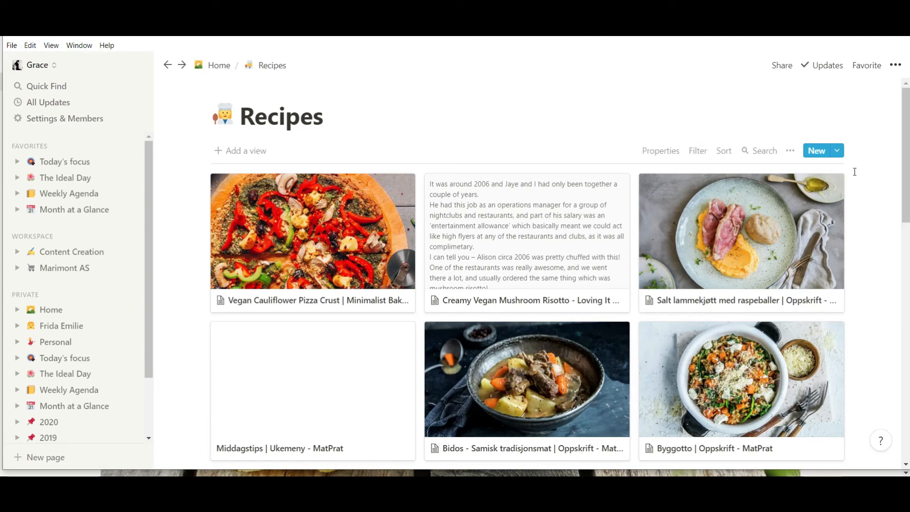
scroll(788, 261, down, 5)
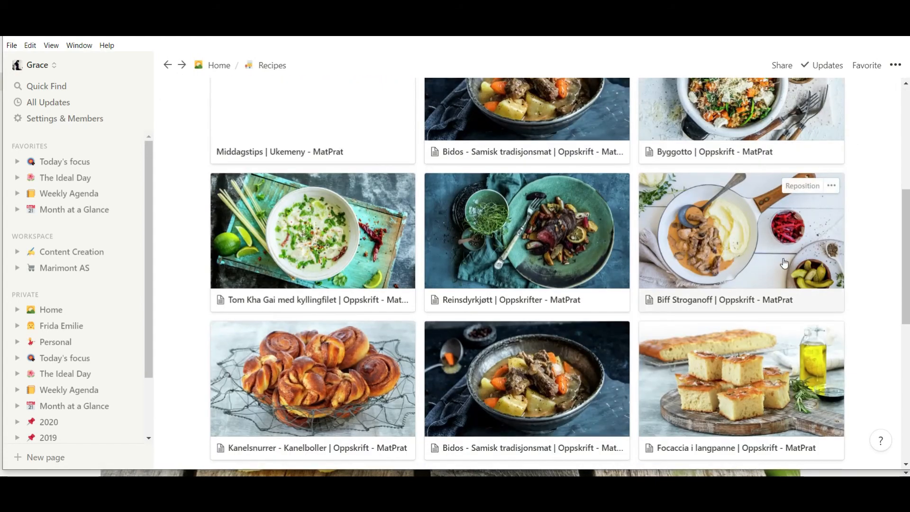
click(785, 263)
scroll(524, 312, down, 5)
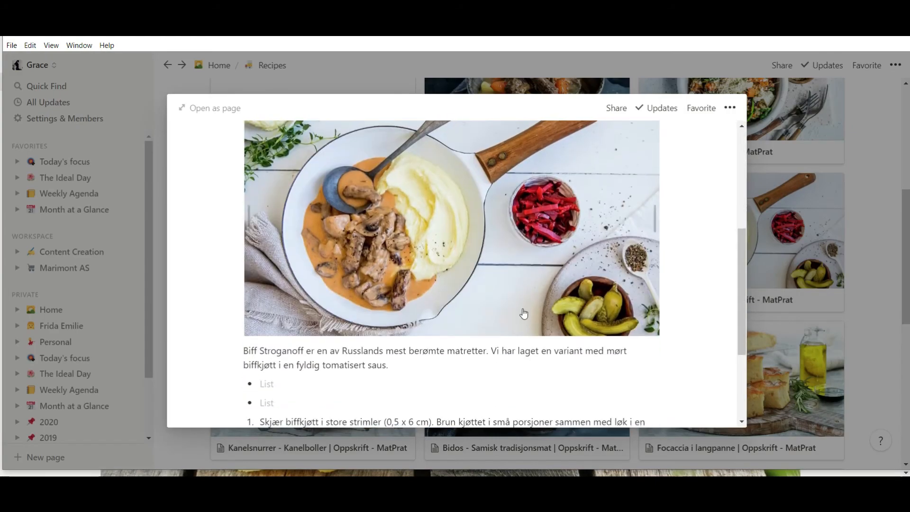
scroll(524, 312, down, 8)
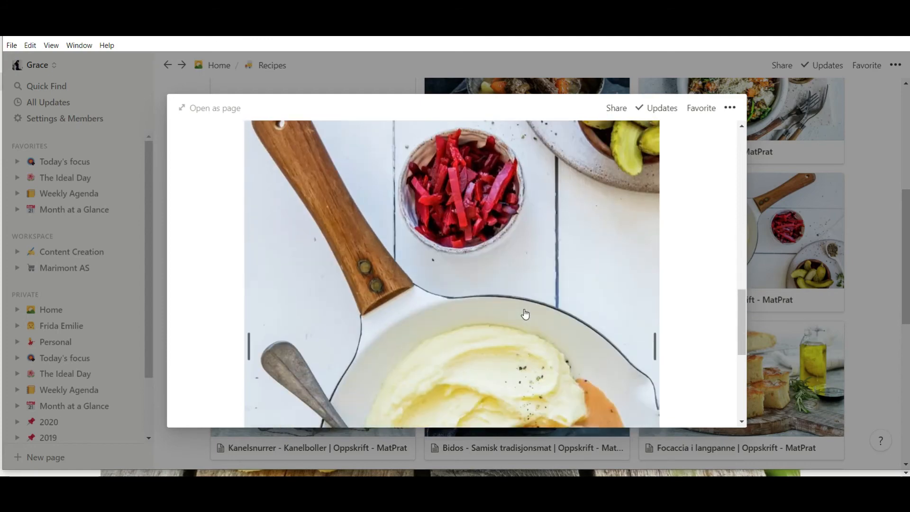
scroll(525, 314, down, 5)
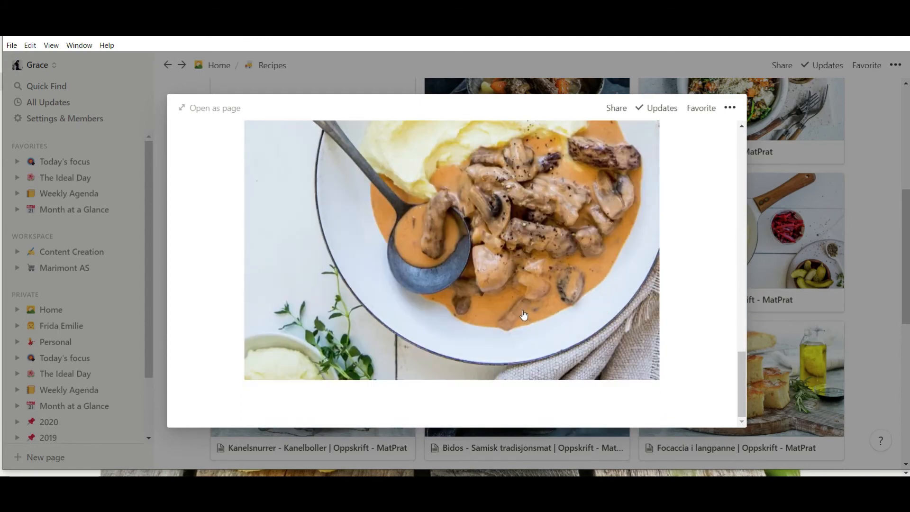
scroll(698, 260, up, 10)
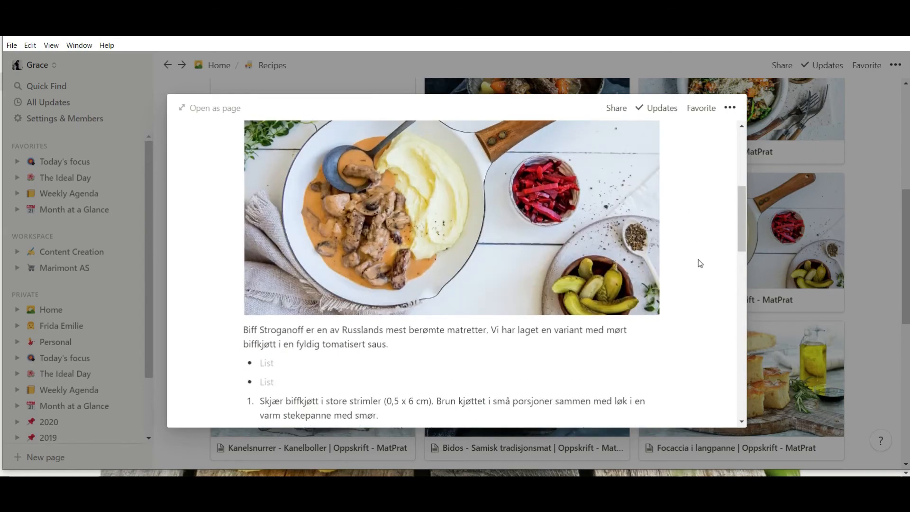
scroll(699, 264, up, 5)
click(858, 135)
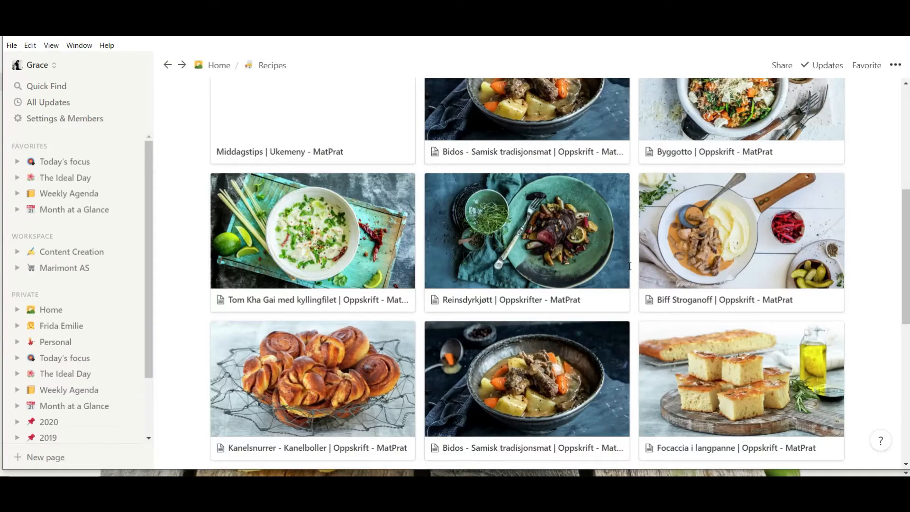
- Open the Reinsdyrkjøtt card, look through its clipped images to the end of the page, and close it
click(550, 260)
scroll(554, 270, down, 2)
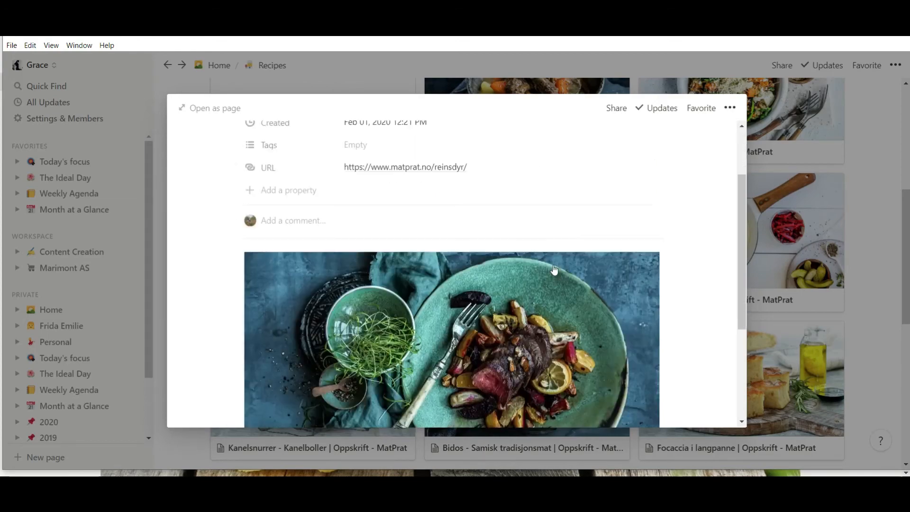
scroll(554, 269, down, 12)
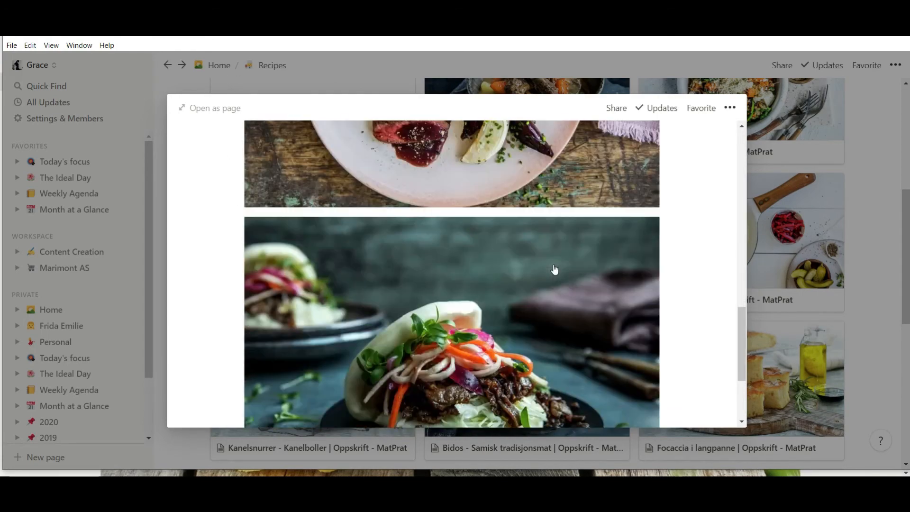
scroll(555, 270, down, 3)
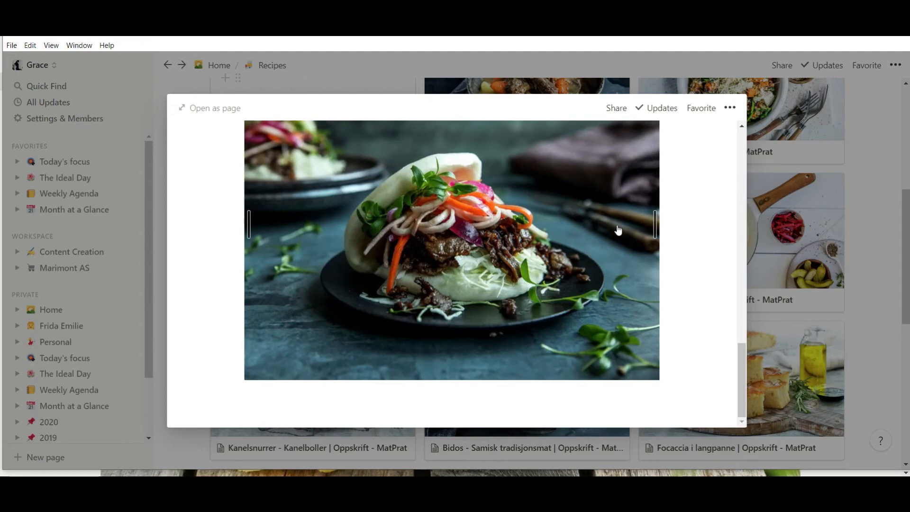
click(894, 135)
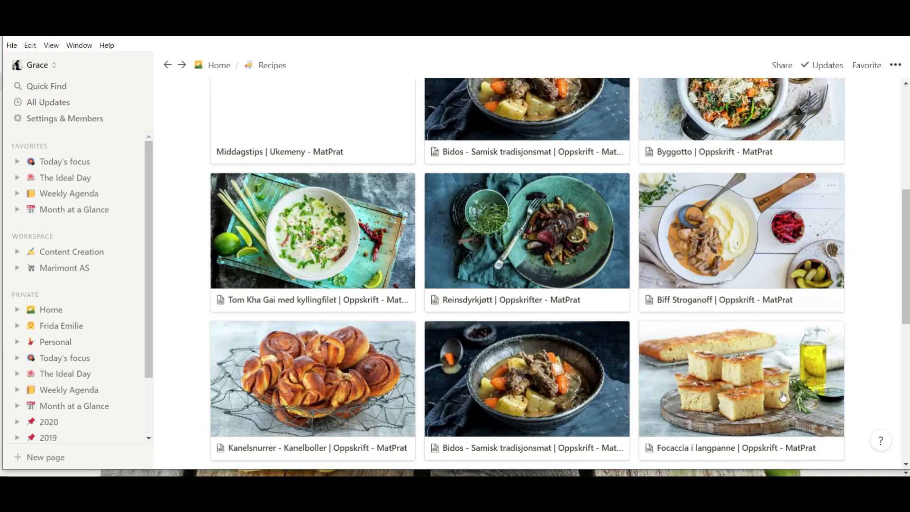
- Open the Focaccia i langpanne card and examine its properties and clipped photo
click(762, 391)
scroll(611, 301, down, 5)
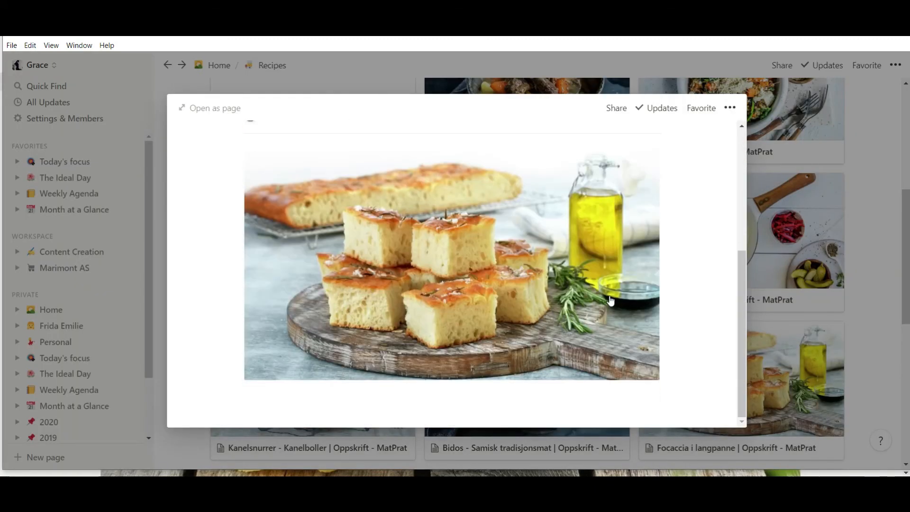
scroll(610, 301, up, 5)
scroll(611, 300, down, 2)
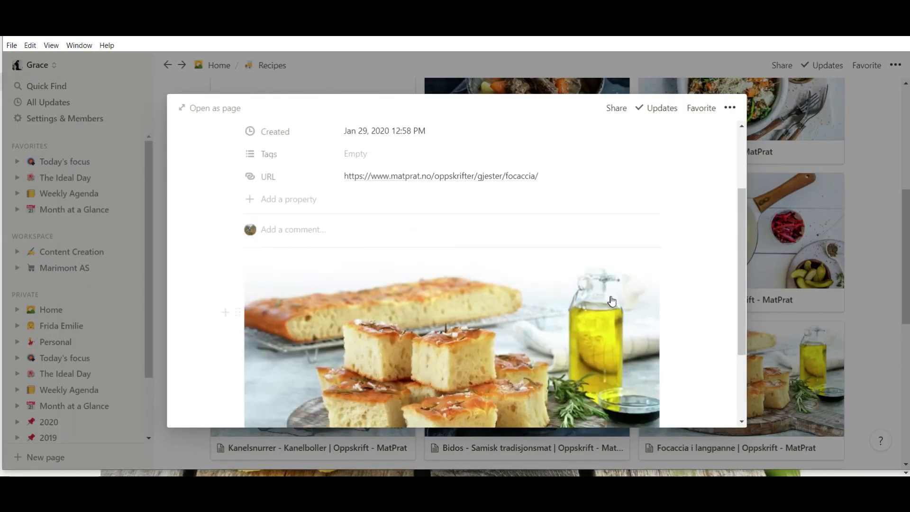
scroll(612, 300, down, 2)
scroll(576, 317, up, 4)
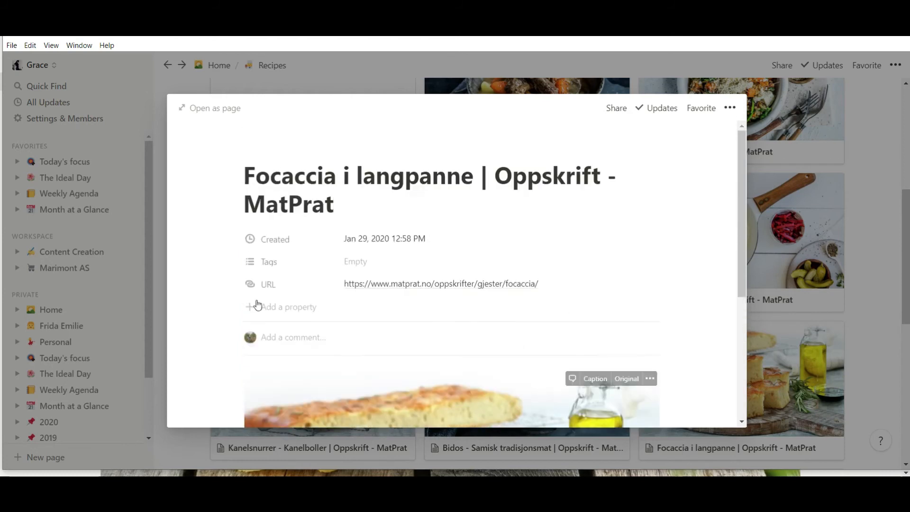
- Open the original MatPrat web page from the URL property of the Focaccia i langpanne card
click(387, 282)
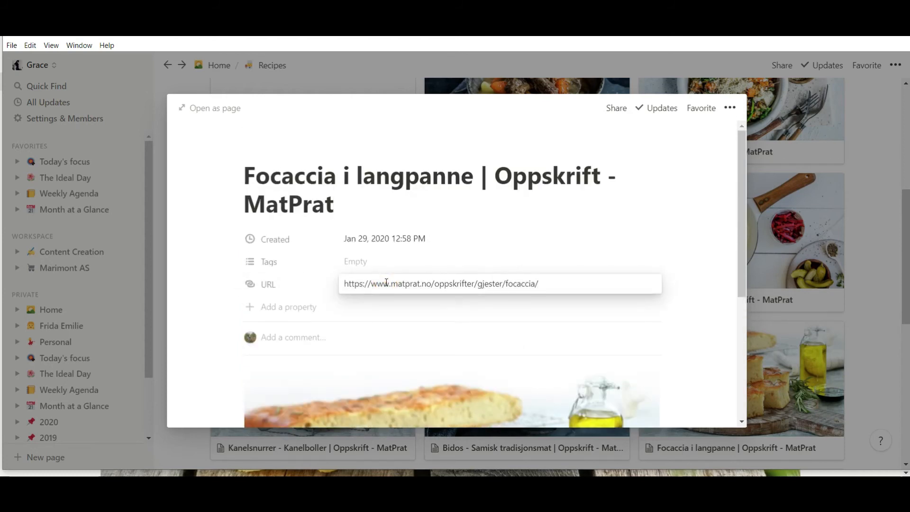
double_click(381, 286)
click(347, 288)
click(265, 282)
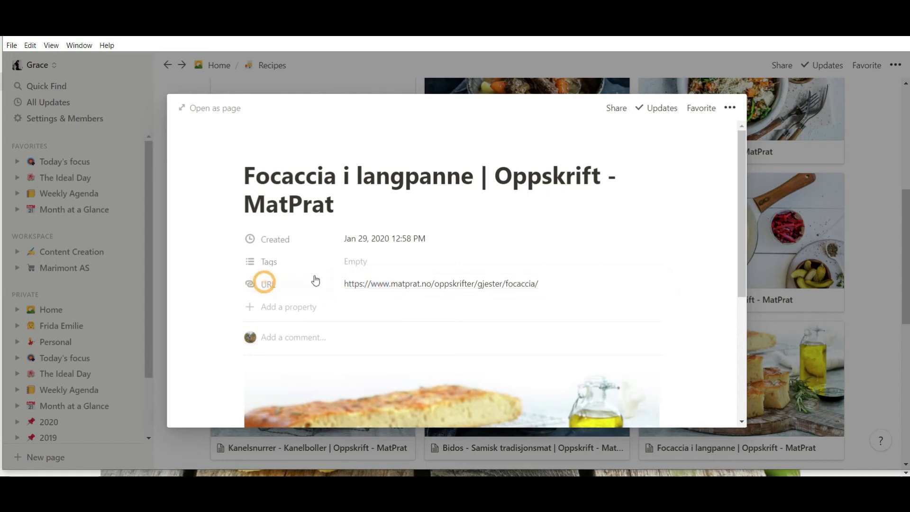
click(344, 285)
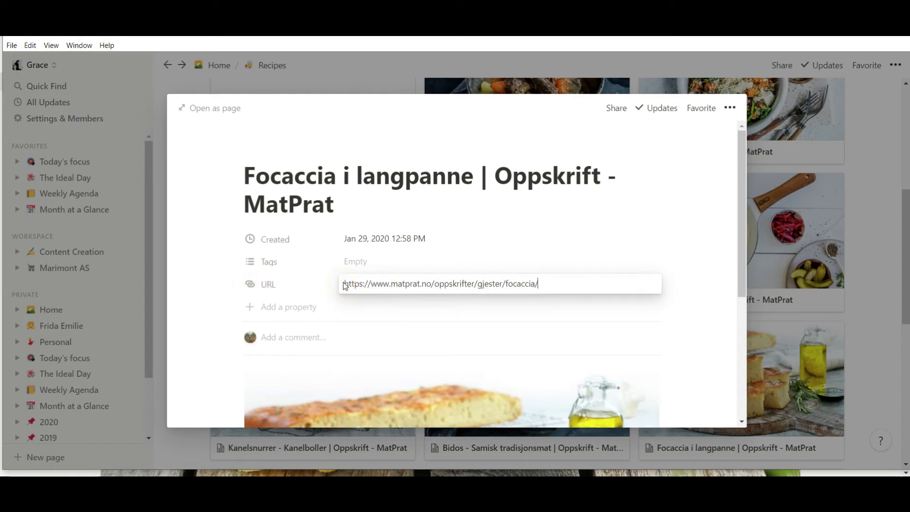
click(716, 274)
click(649, 293)
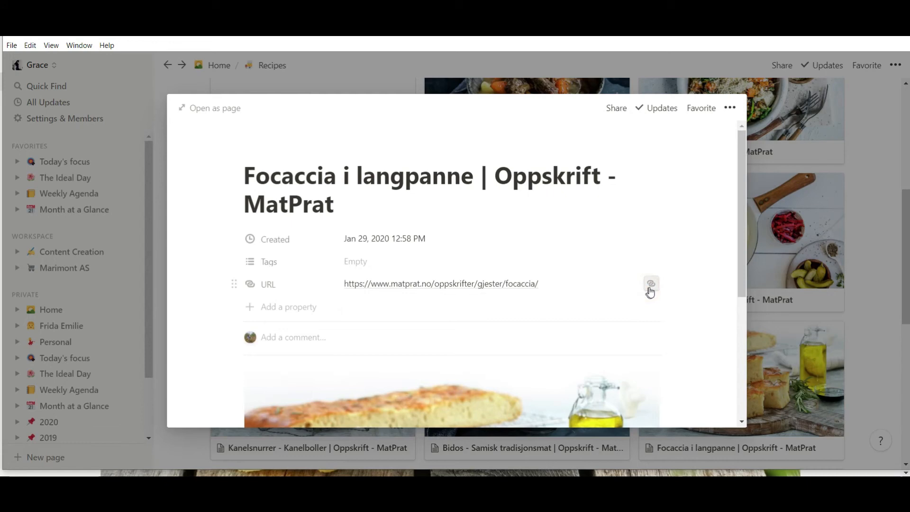
click(650, 291)
click(652, 291)
click(652, 291)
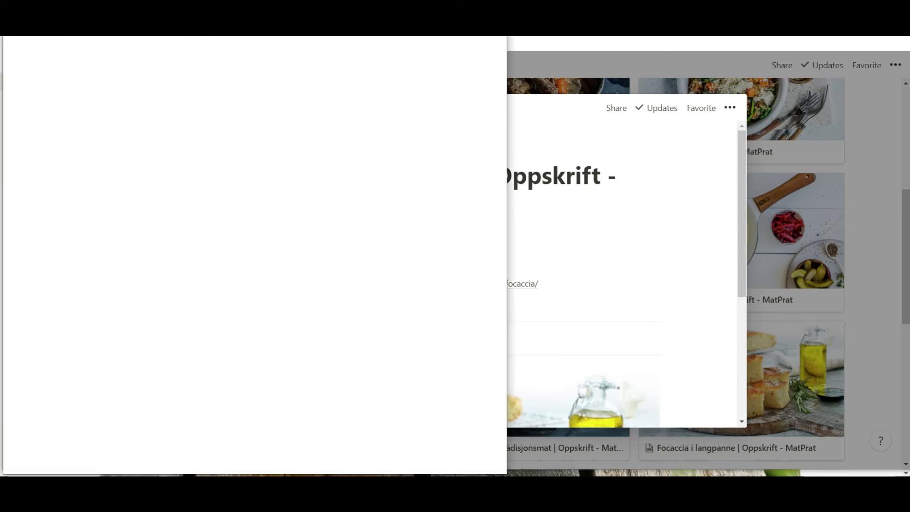
- Close the focaccia card, read the ingredients and method on the MatPrat page, and close the browser with all its tabs
click(863, 227)
click(536, 66)
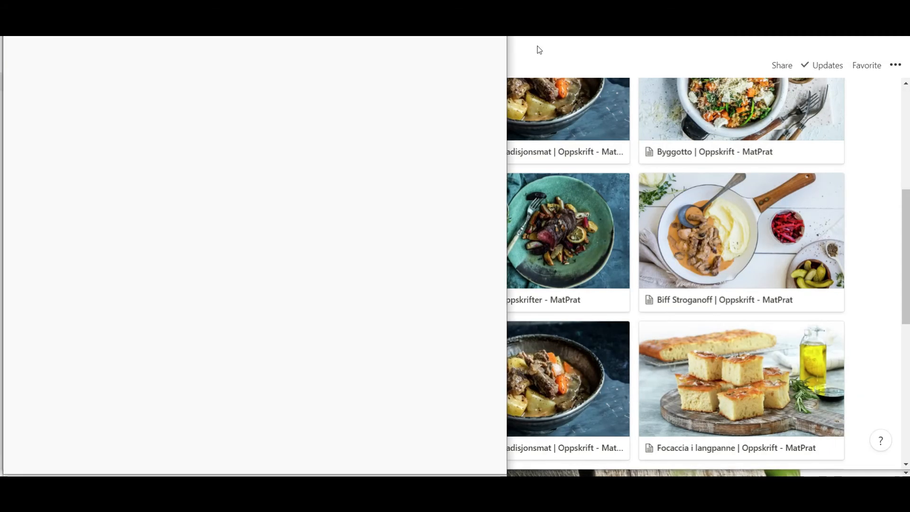
click(883, 242)
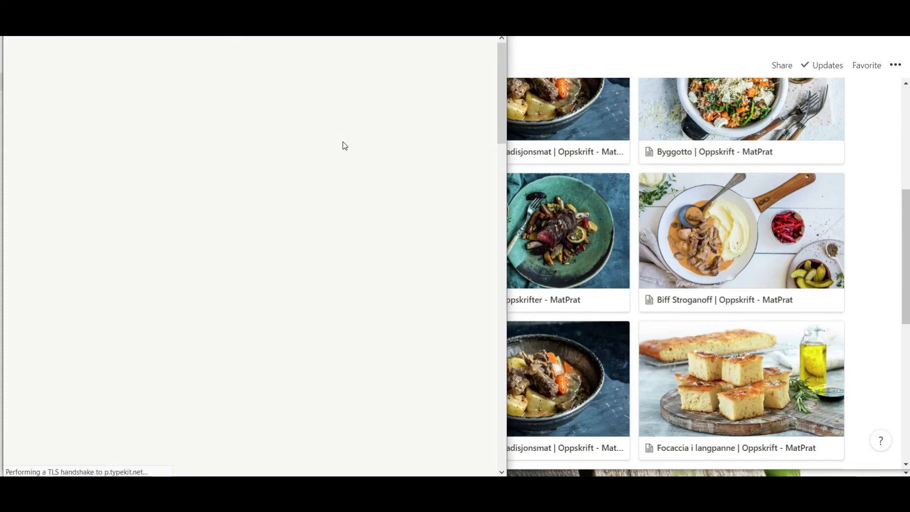
scroll(347, 147, down, 15)
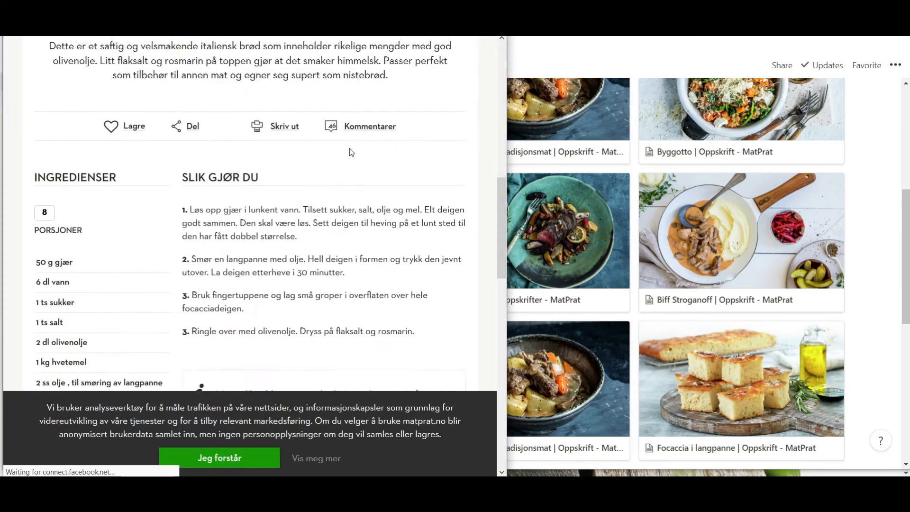
scroll(352, 162, down, 5)
click(495, 7)
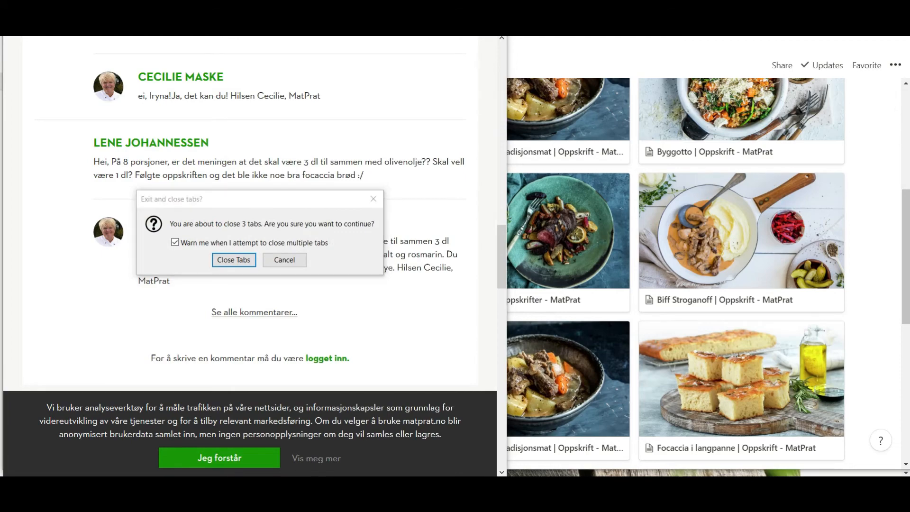
click(223, 262)
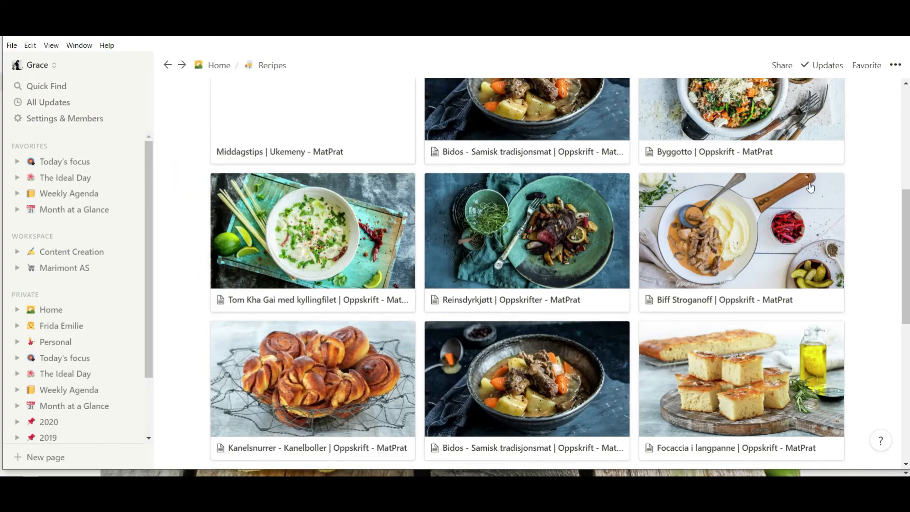
- Return to the start of the Recipes gallery and look over its clipped recipe cards
drag(906, 227, 907, 76)
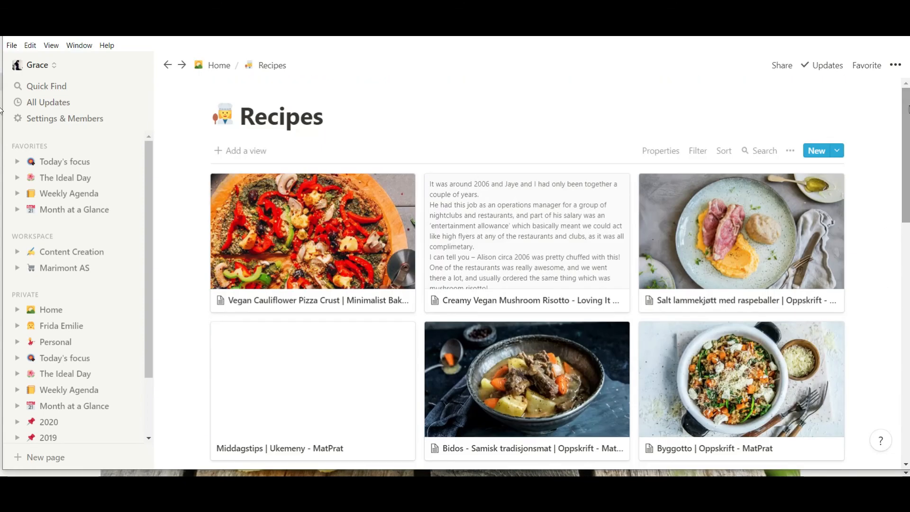
scroll(653, 213, down, 1)
scroll(653, 213, down, 7)
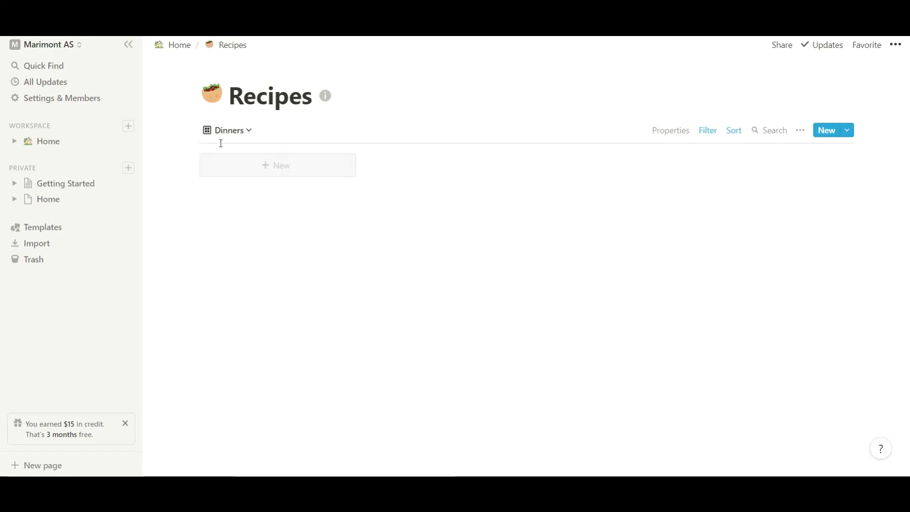
- Switch the Recipes gallery from the Dinners view to the Logos view
click(247, 132)
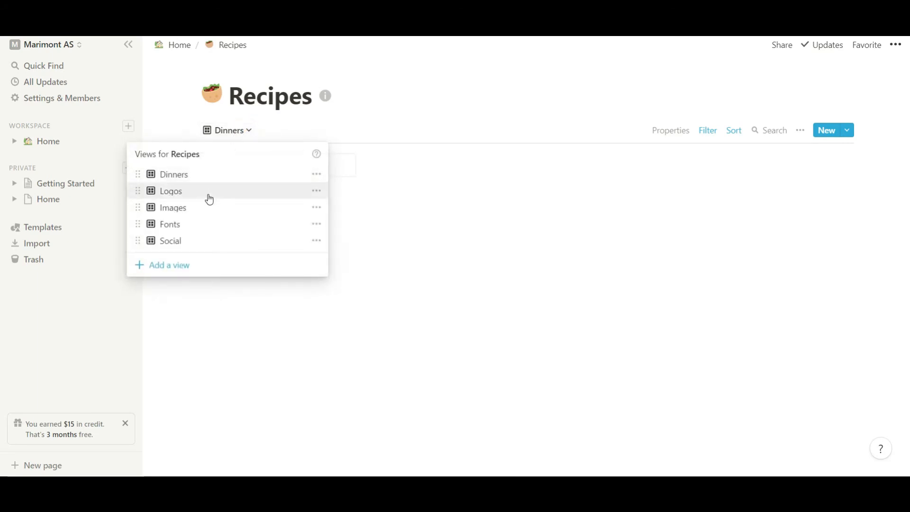
click(457, 256)
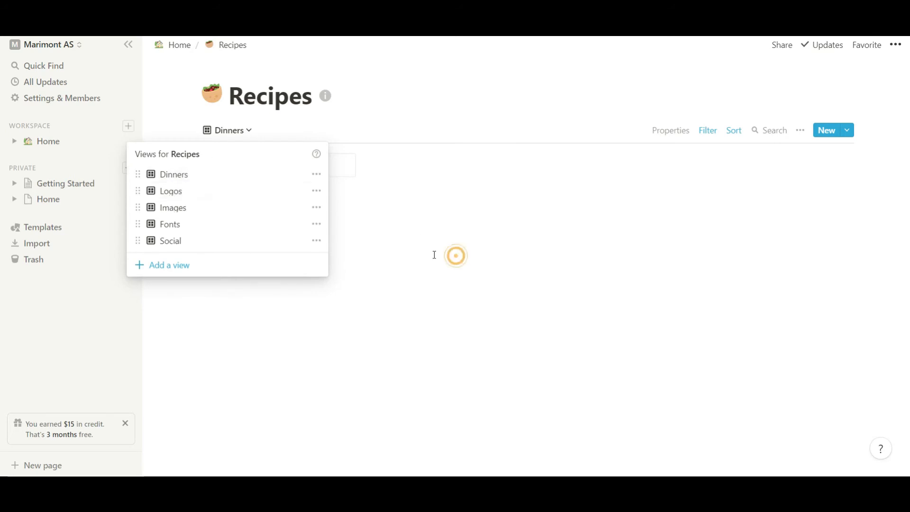
click(247, 132)
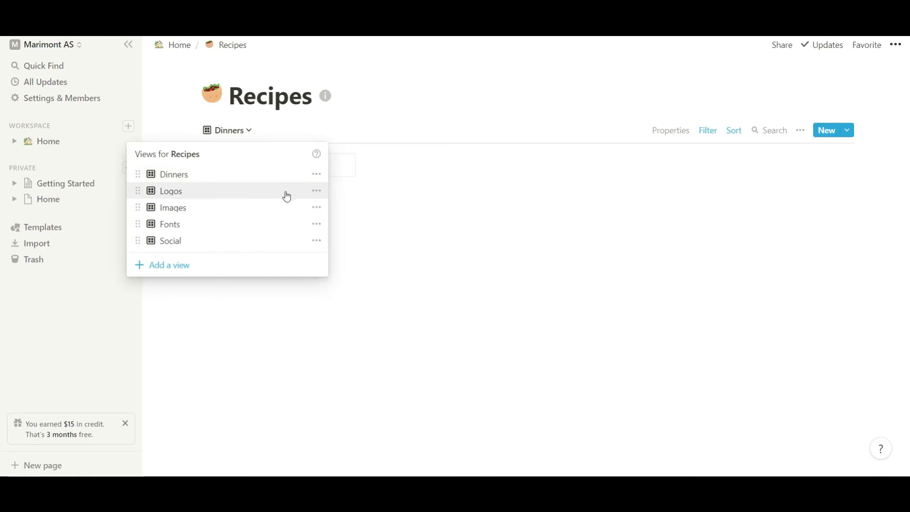
click(277, 192)
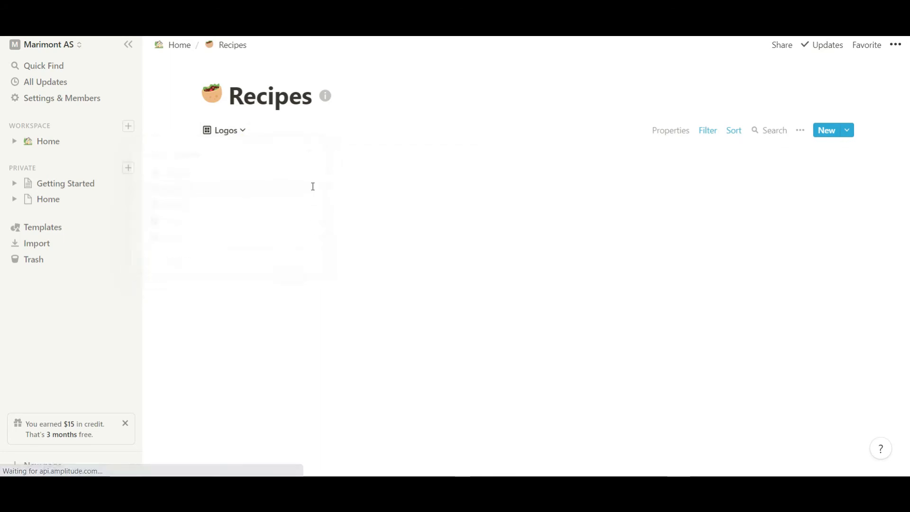
- Rename the Logos view of the Recipes gallery to Breakfasts and return to the Home page
click(236, 129)
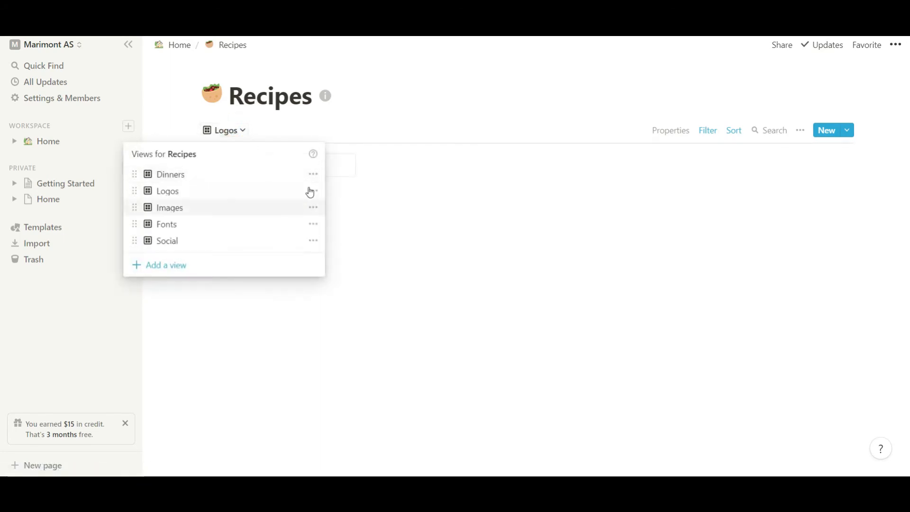
click(313, 190)
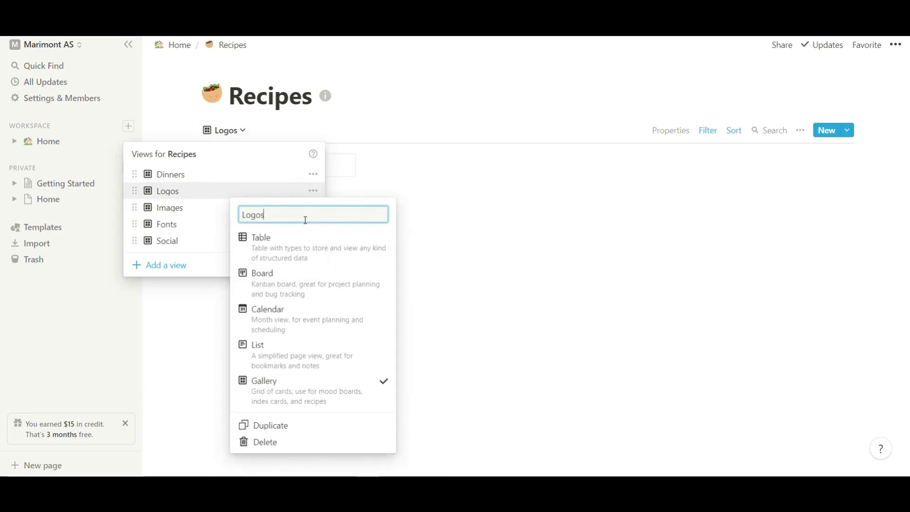
key(BackSpace)
key(BackSpace)
key(BackSpace)
key(BackSpace)
key(BackSpace)
text(Breakfasts)
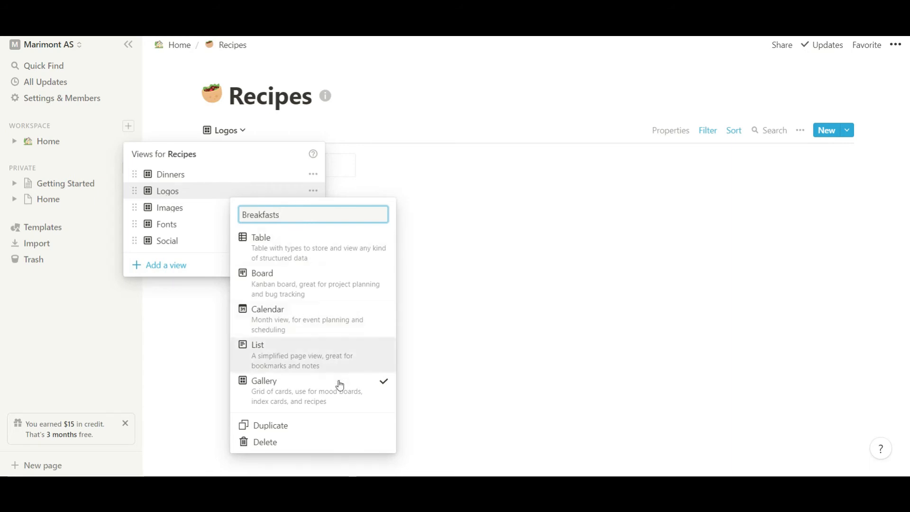
click(474, 242)
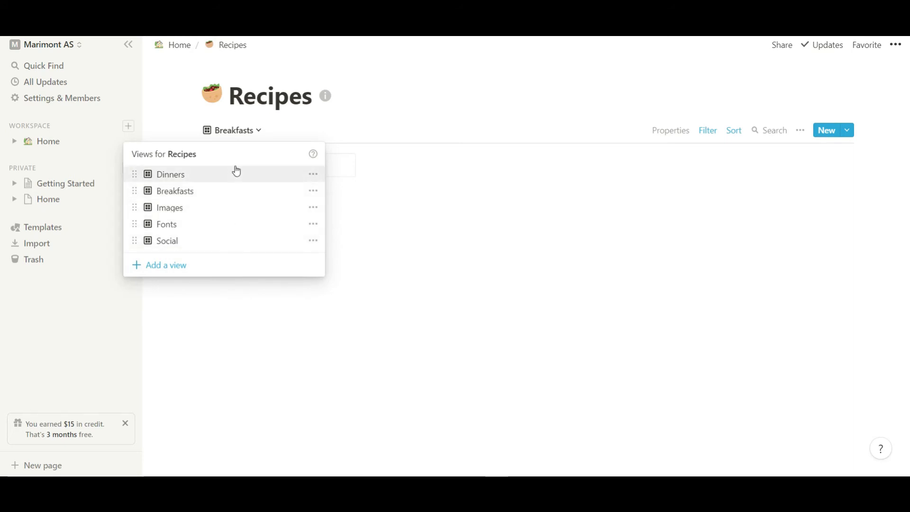
click(602, 255)
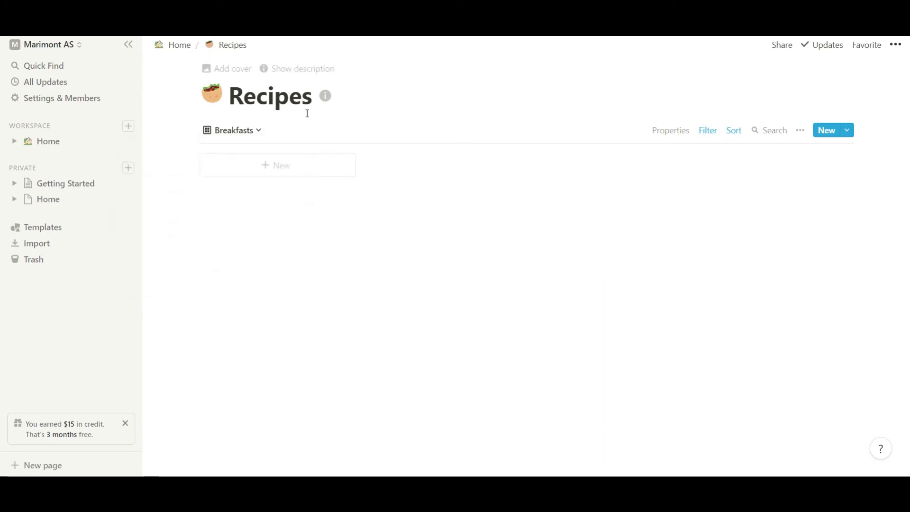
click(188, 46)
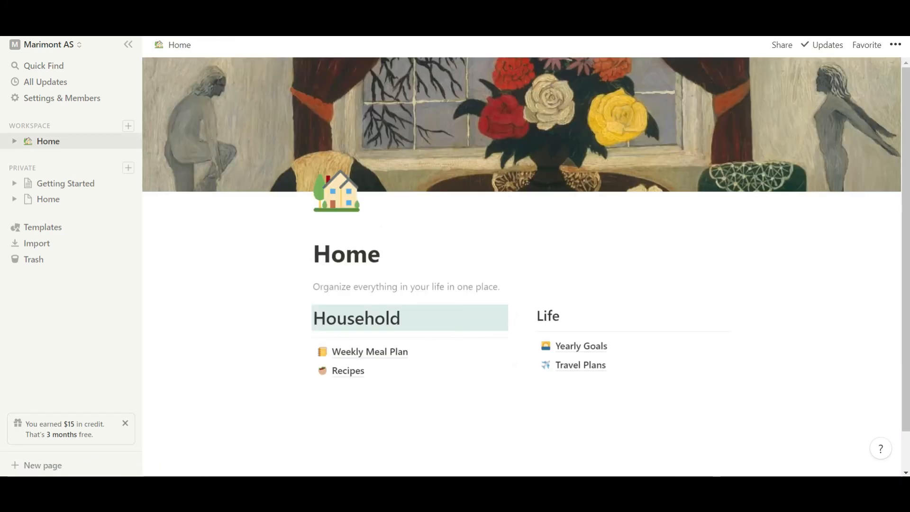
- Switch to the Notion desktop app and open the Food/Misc. Inventory page from its Home page
mouse_move(482, 487)
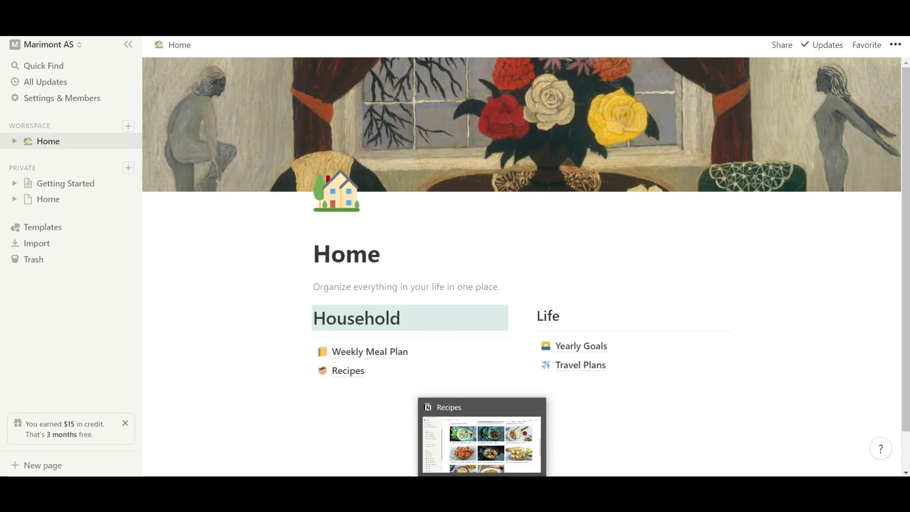
click(482, 487)
click(215, 70)
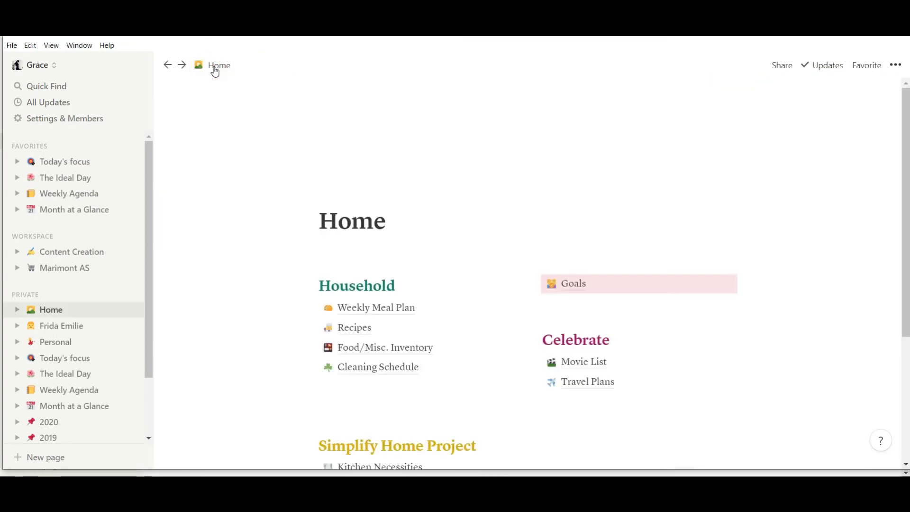
scroll(288, 326, down, 3)
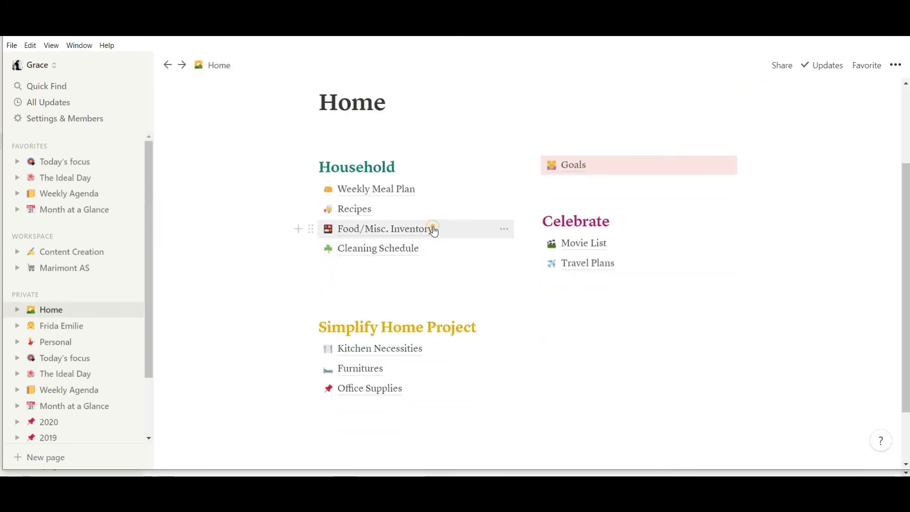
click(433, 230)
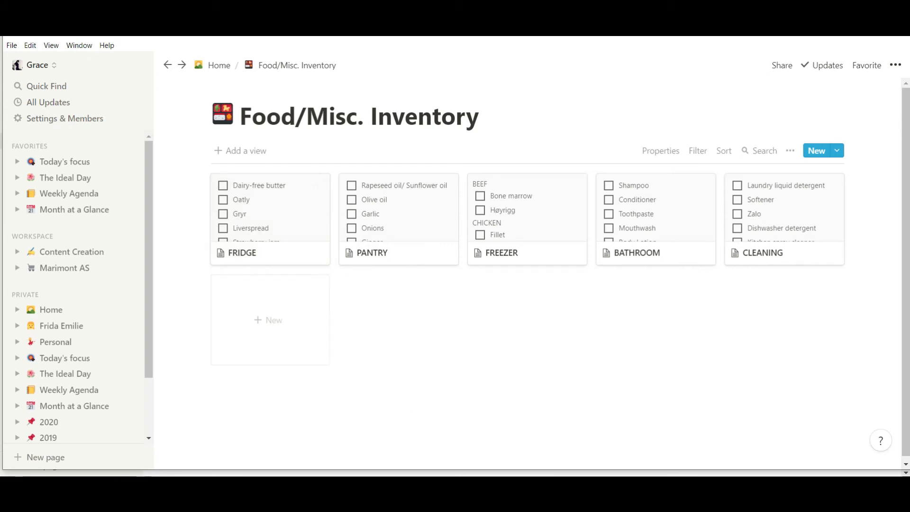
- Switch back to Chrome and add a new gallery page below Recipes in the Household section of Home
mouse_move(455, 482)
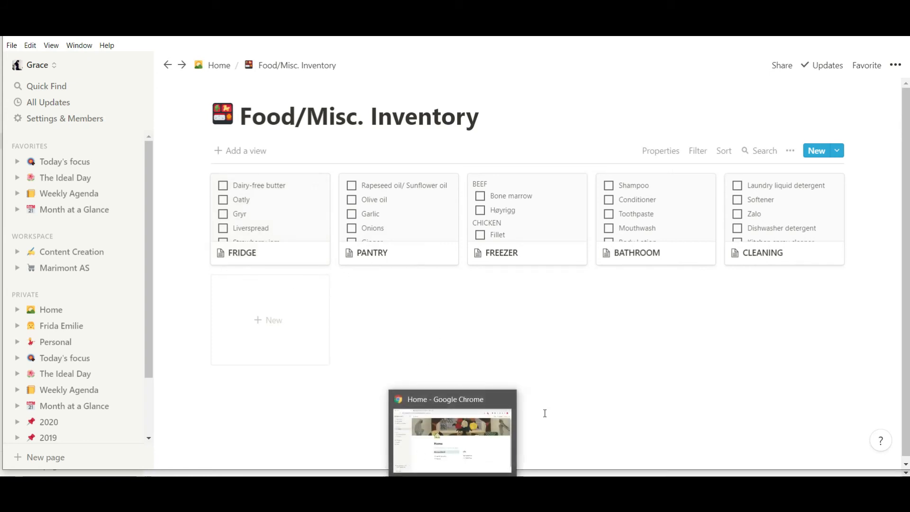
click(478, 447)
click(394, 398)
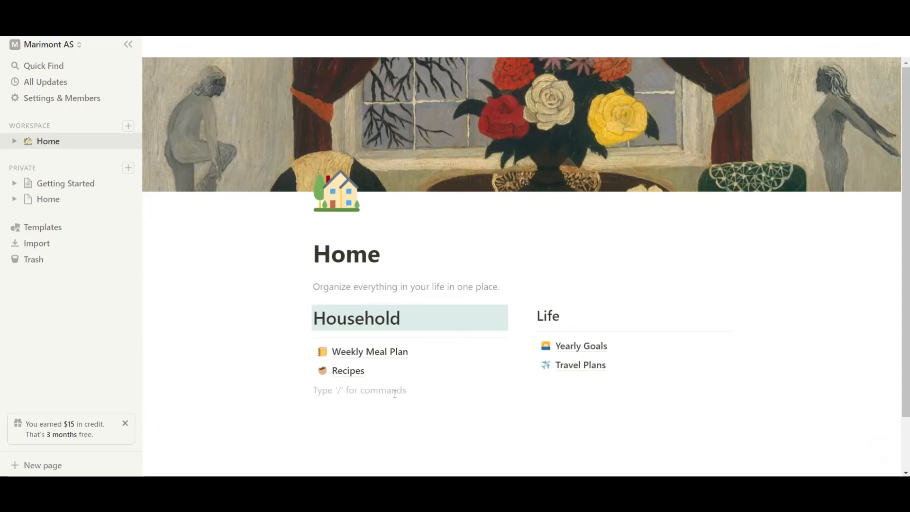
text(/)
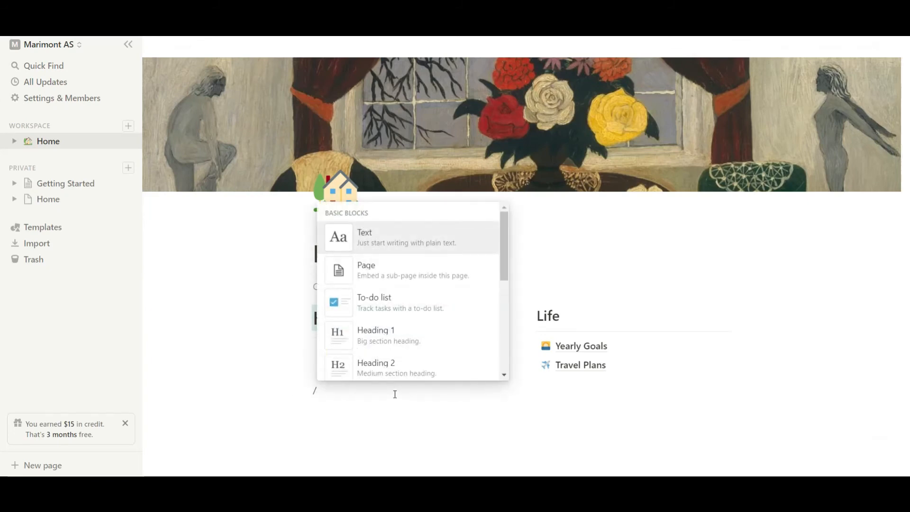
click(423, 279)
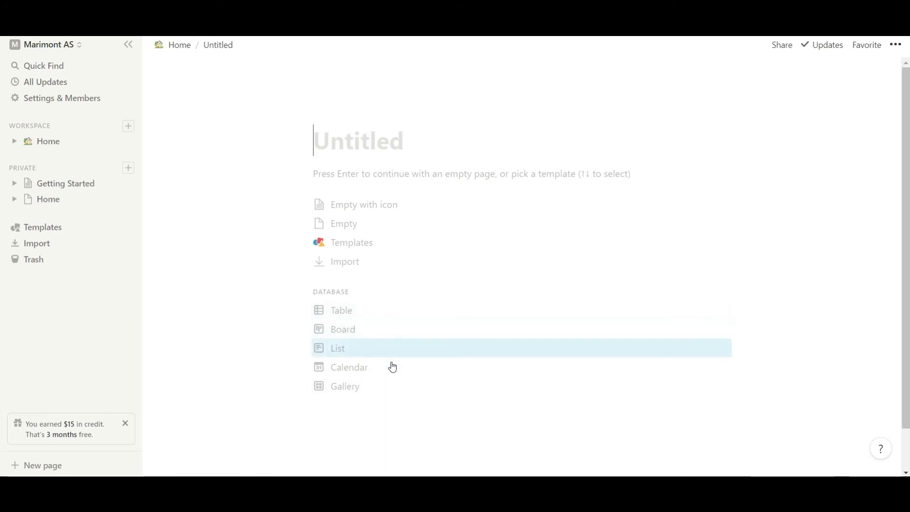
click(393, 394)
- Title the new gallery page Food Invetory
click(352, 101)
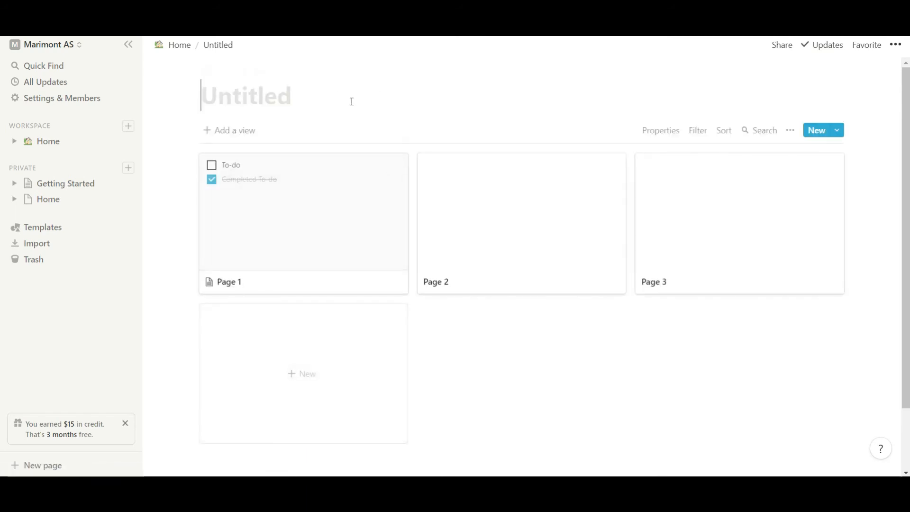
text(Food )
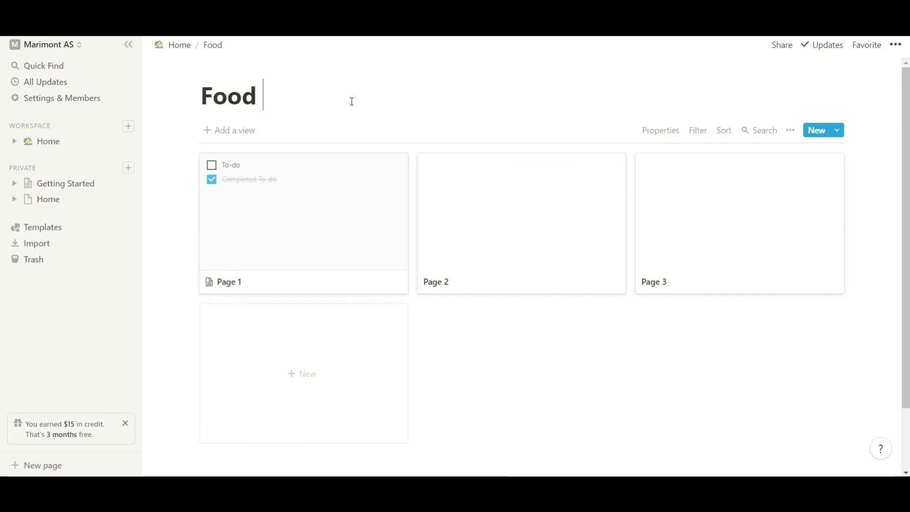
text(Inve)
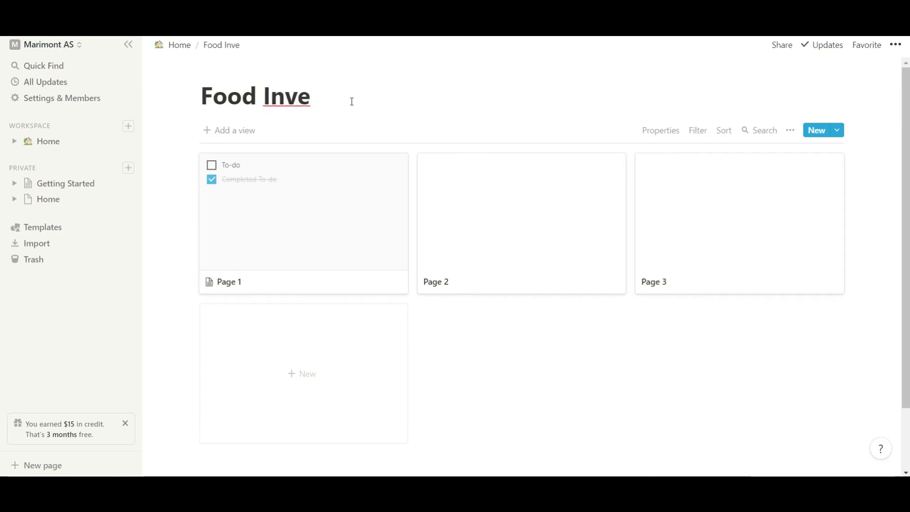
text(tory)
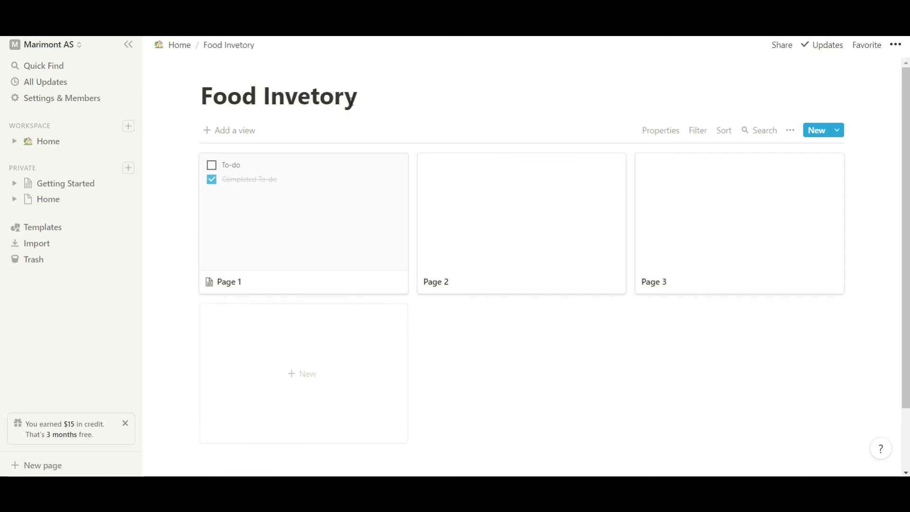
- Open the Page 1 card, delete its To-do item, and uncheck and clear the text of the Completed To-do item
click(313, 213)
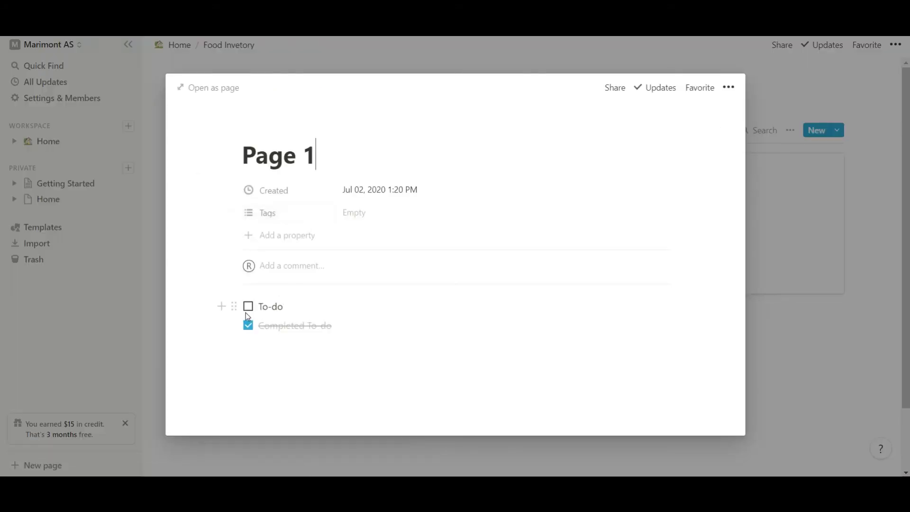
click(265, 306)
drag(291, 308, 245, 311)
key(BackSpace)
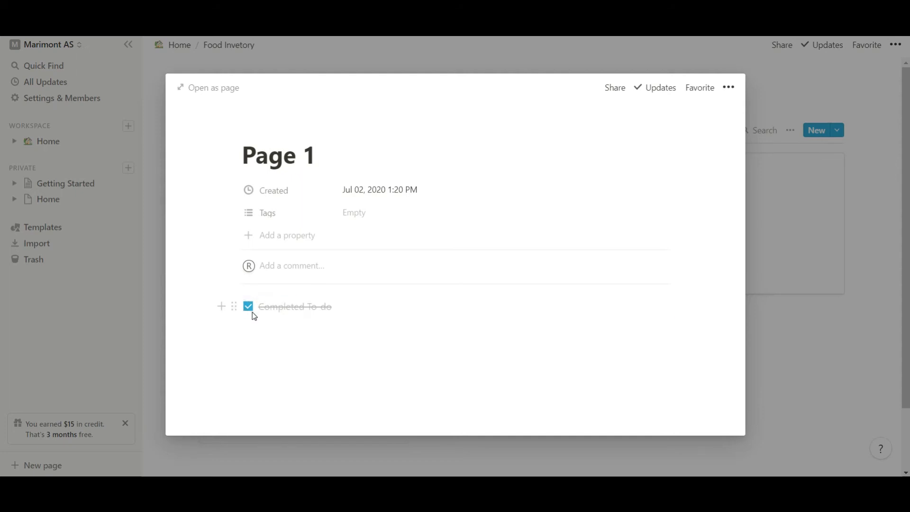
click(251, 310)
drag(337, 306, 244, 286)
click(262, 304)
drag(353, 308, 278, 325)
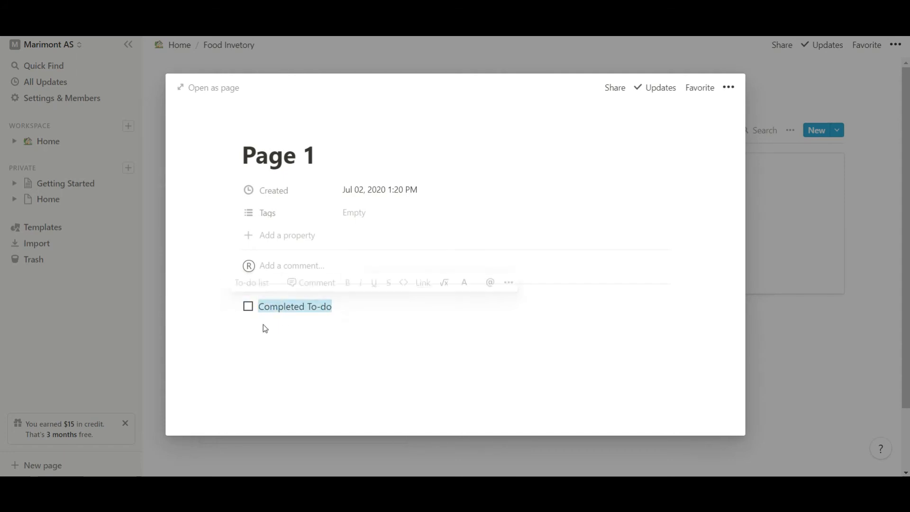
key(BackSpace)
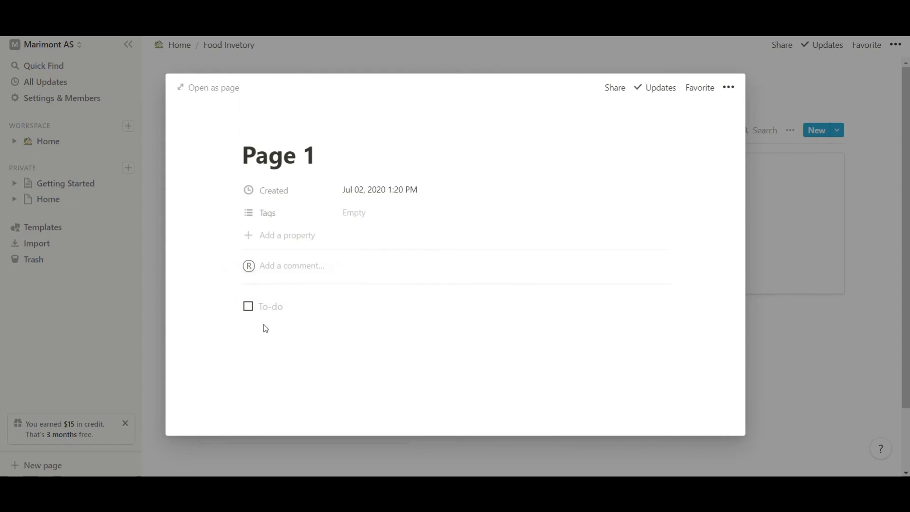
- Rename the Page 1 card to Pantry
click(333, 166)
key(BackSpace)
key(BackSpace)
key(BackSpace)
key(BackSpace)
key(BackSpace)
key(BackSpace)
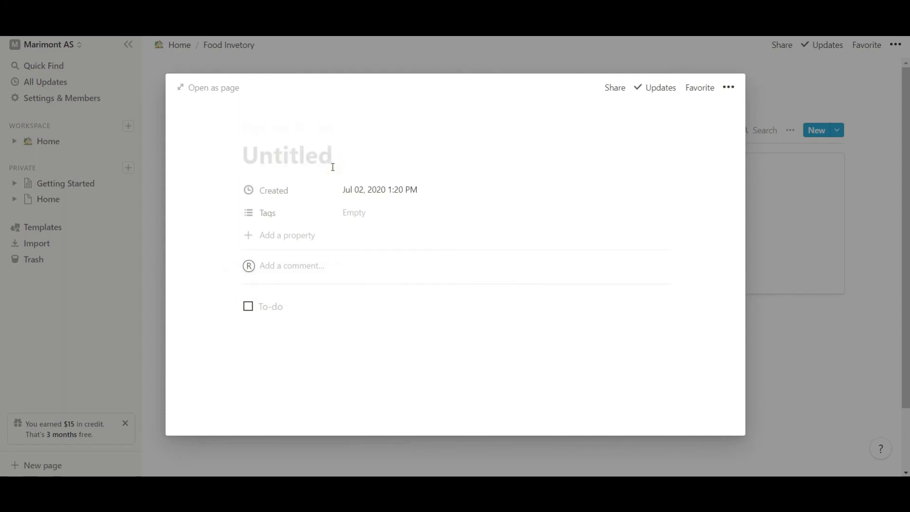
text(Pantry)
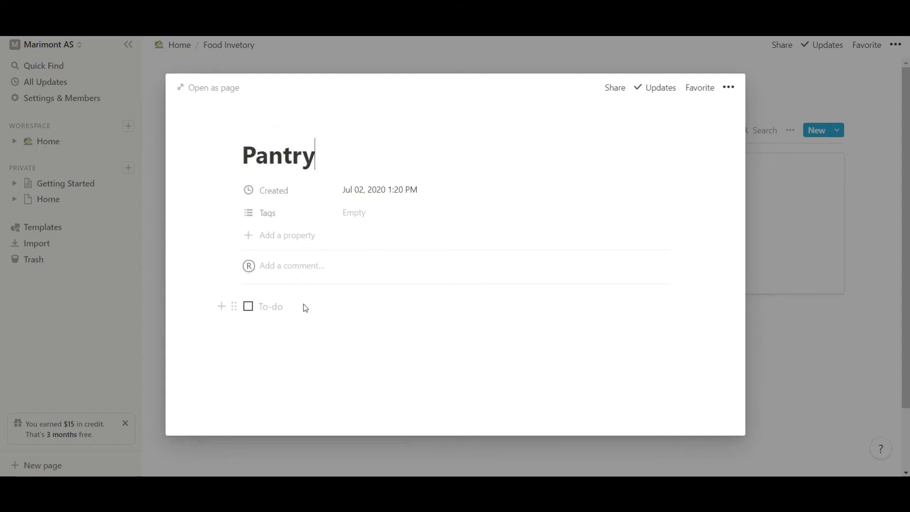
- Replace the empty to-do in the Pantry card with a plain text line reading HERBS and start a new line below
click(291, 307)
key(BackSpace)
text(he)
key(BackSpace)
key(BackSpace)
text(HERBS)
key(Return)
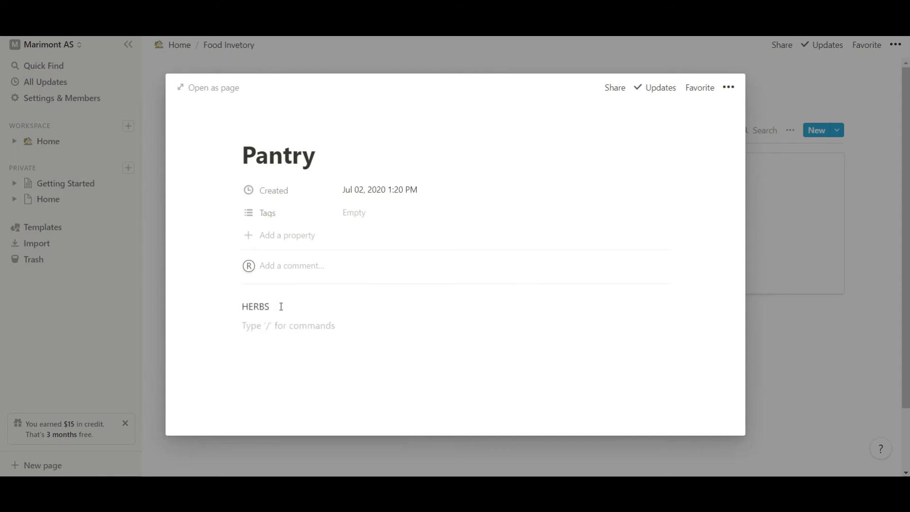
- Turn the empty line below HERBS into a to-do list with the items Gressløk and Basil
click(234, 325)
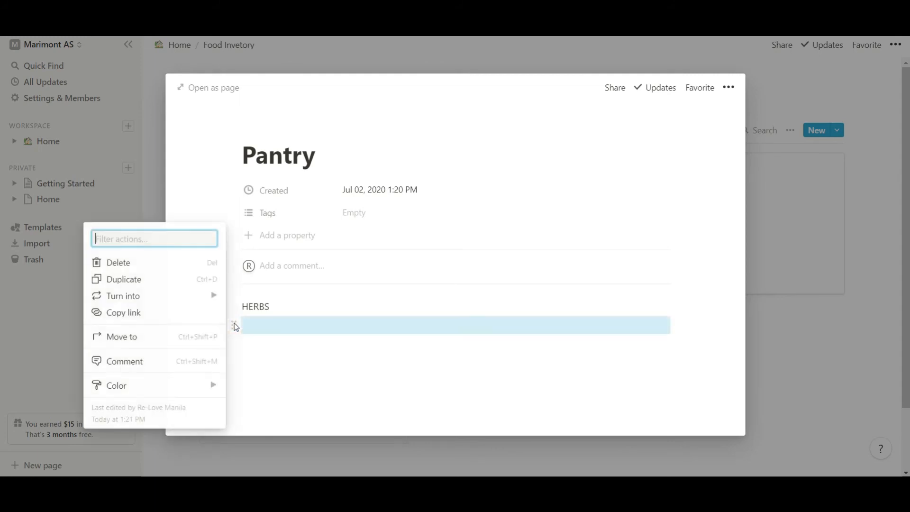
mouse_move(208, 304)
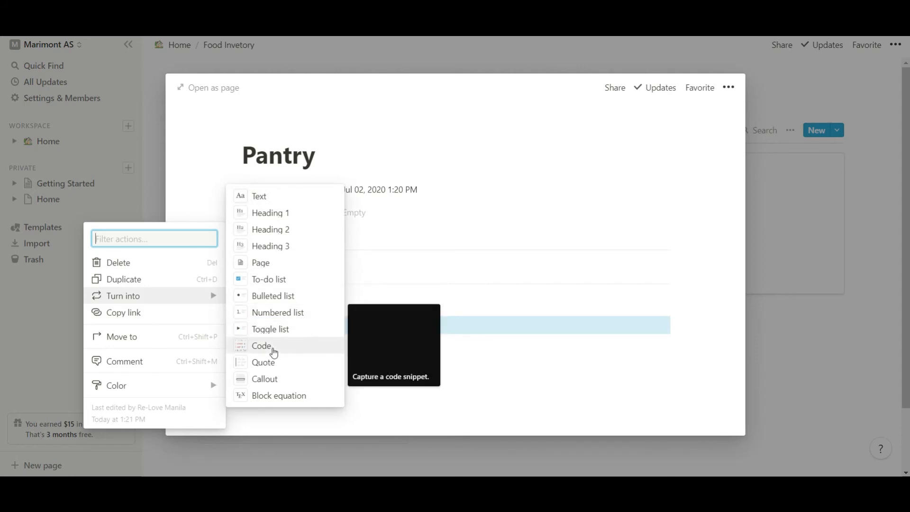
click(298, 279)
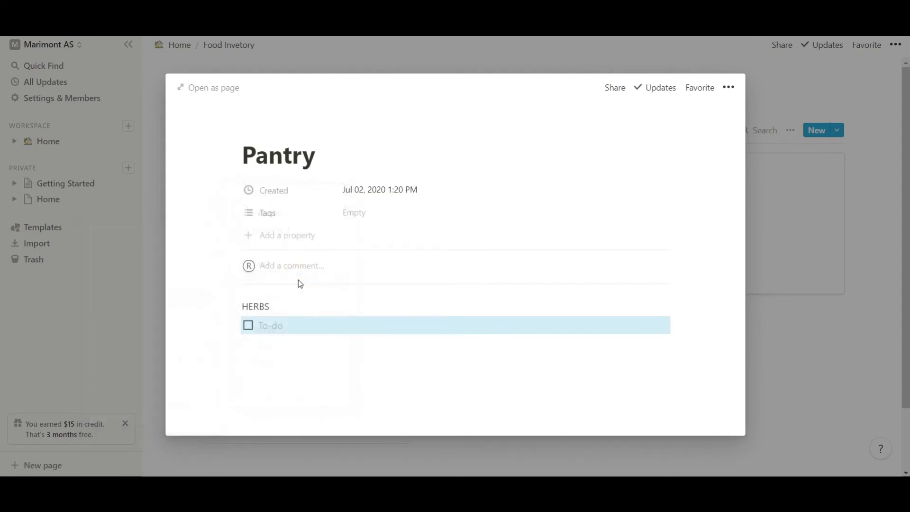
click(287, 327)
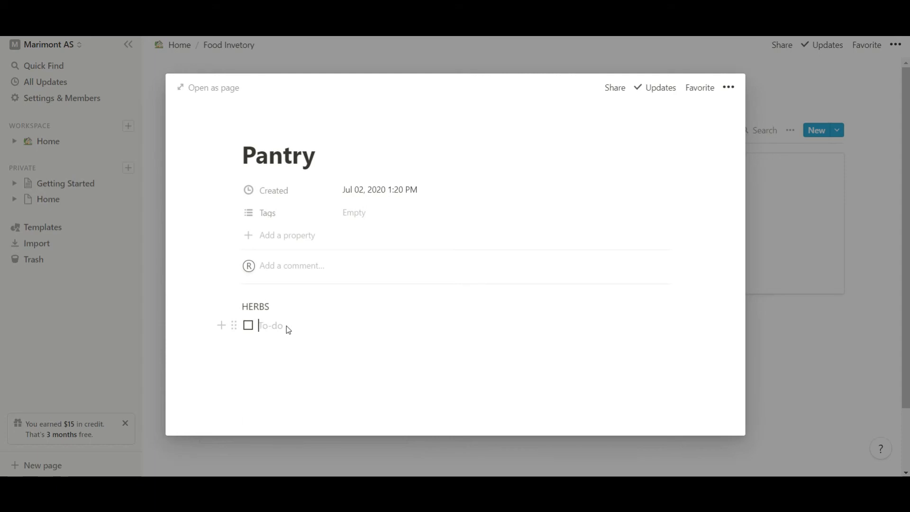
text(Gressløk)
key(Return)
text(Basil)
key(Return)
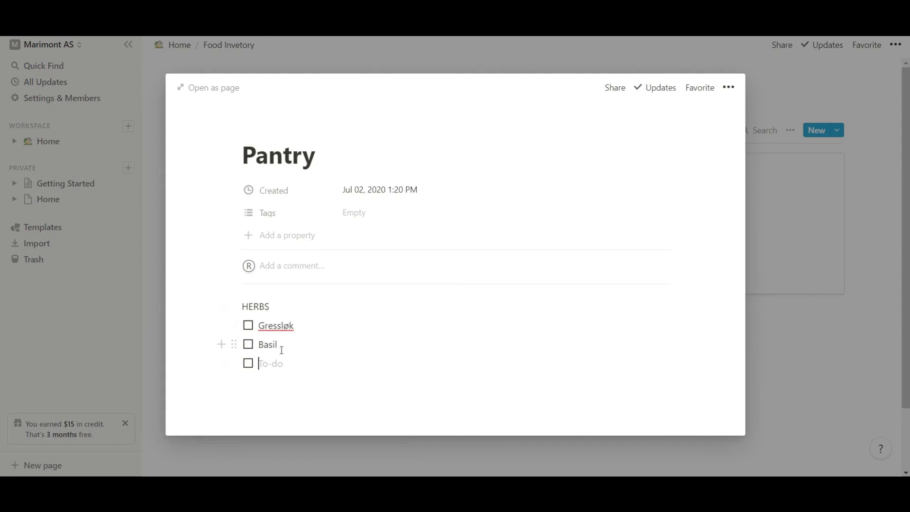
- Convert the empty to-do below Basil to plain text reading Canned goods and start a new line
key(BackSpace)
text(Canned goods)
key(Return)
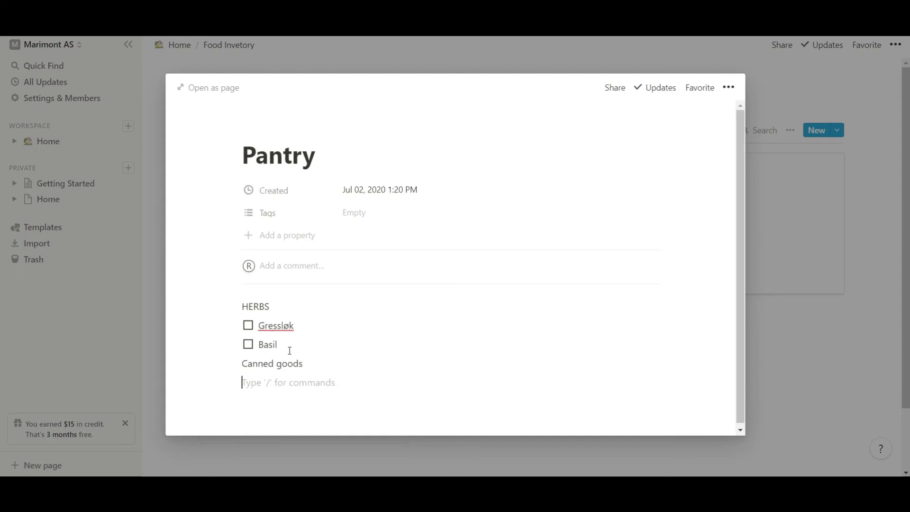
- Turn the empty line below Canned goods in the Pantry card into a to-do reading Pineapples and close the card
right_click(237, 391)
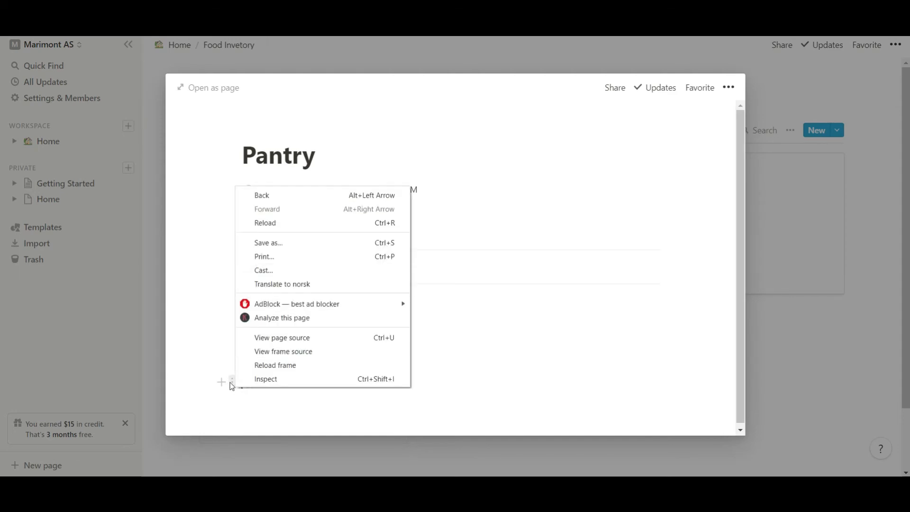
click(232, 383)
click(232, 383)
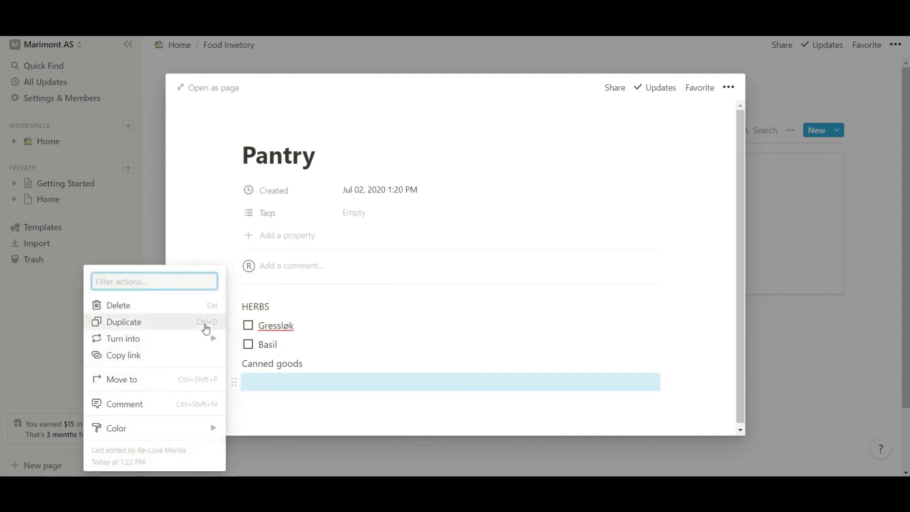
mouse_move(209, 339)
click(236, 323)
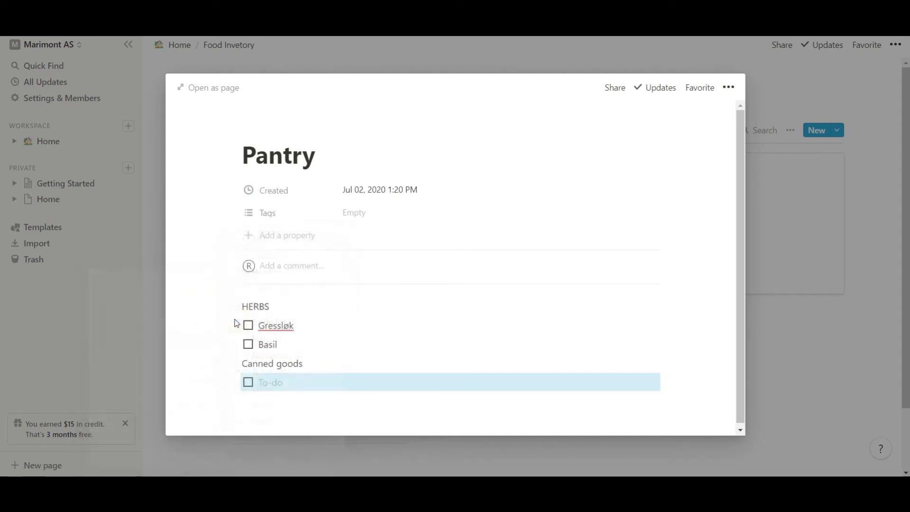
click(292, 377)
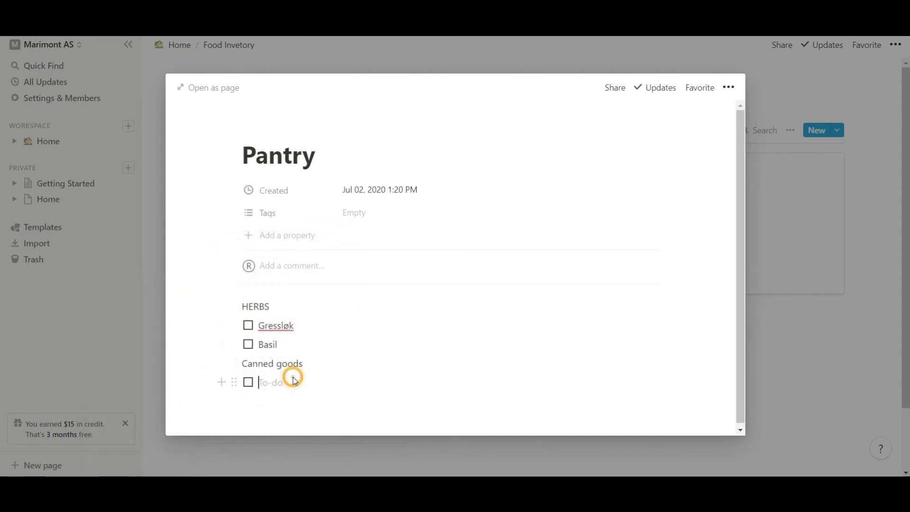
text(Pineapples)
click(823, 315)
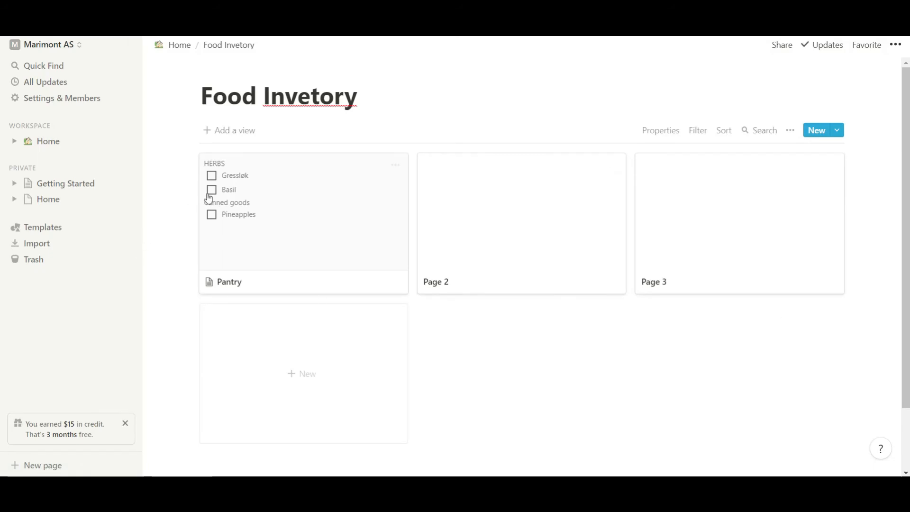
- Rename the Page 2 card to Freezer
click(451, 288)
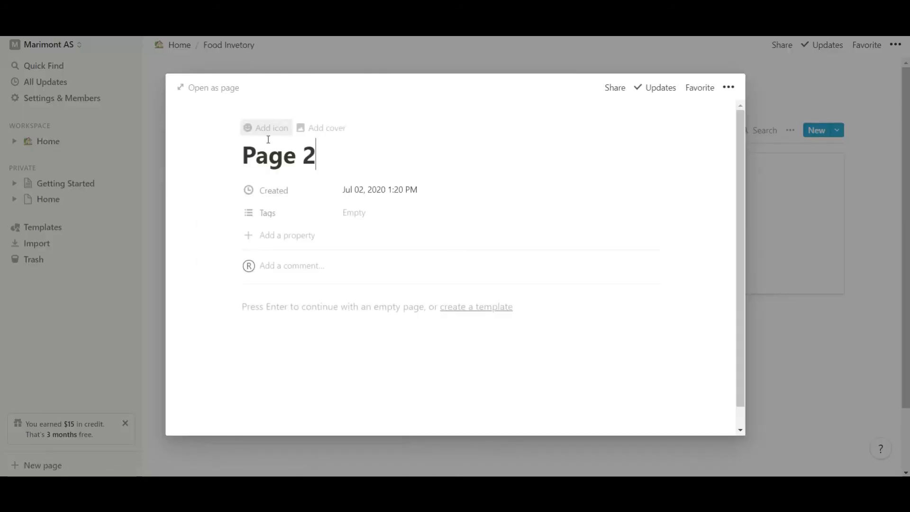
drag(316, 158, 257, 157)
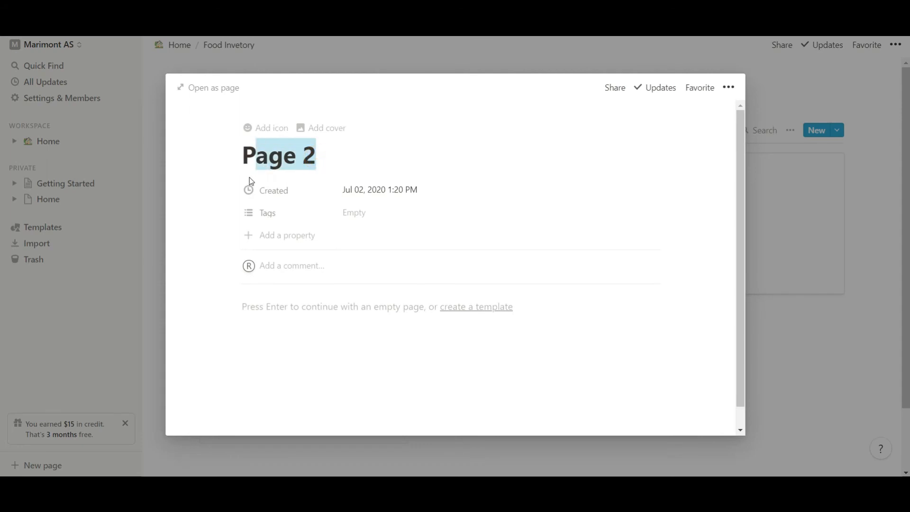
key(BackSpace)
text(F)
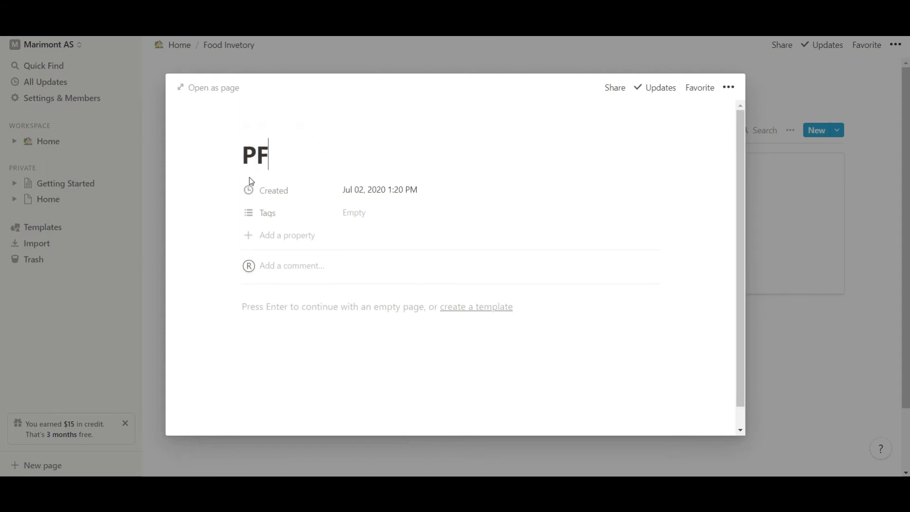
text(reezer)
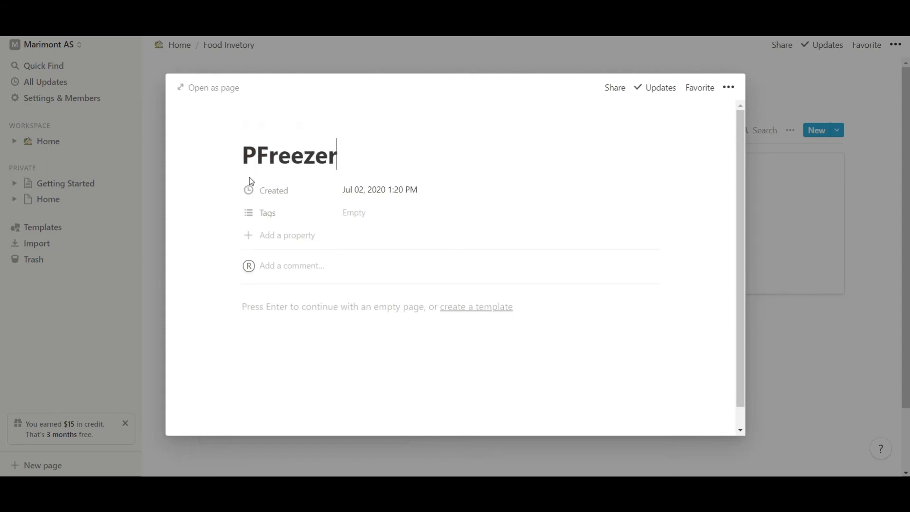
key(Left)
key(Left)
key(Left)
key(Left)
key(Left)
key(Left)
key(Left)
key(BackSpace)
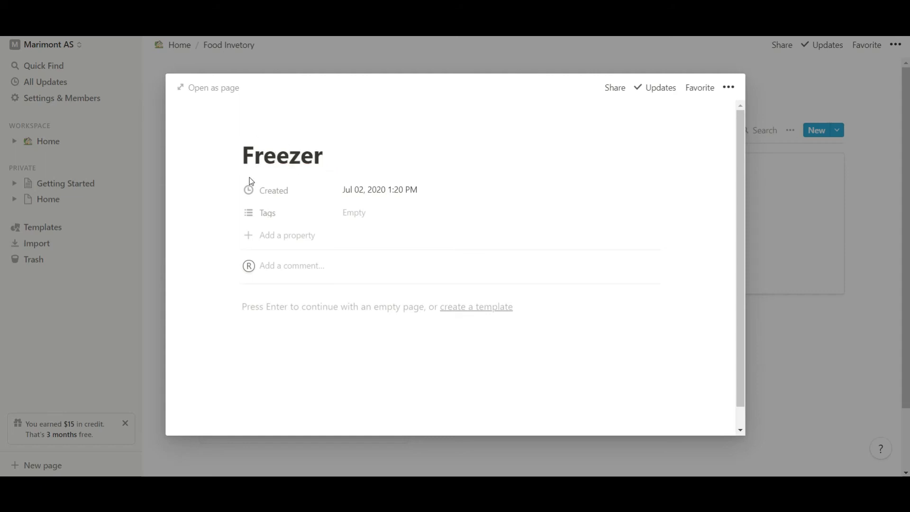
click(870, 198)
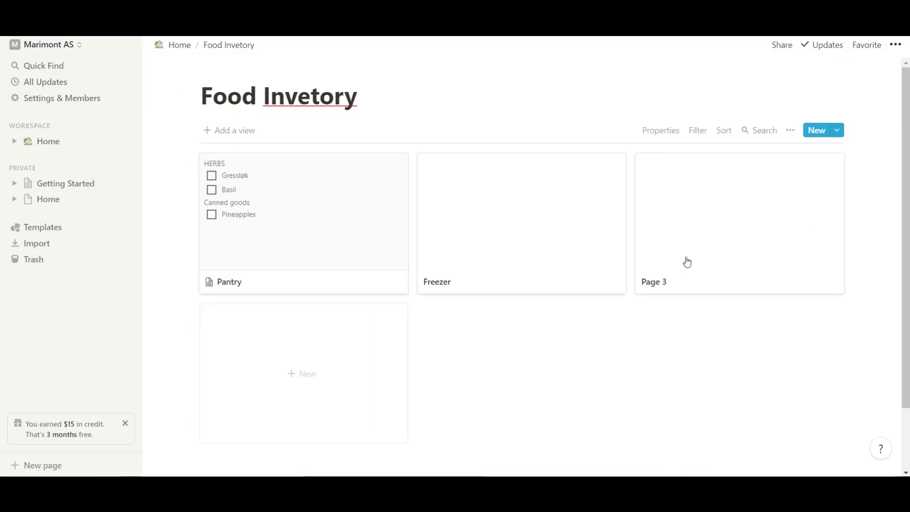
- Add a plain text line reading Bread to the Freezer card and start a new line below
click(517, 216)
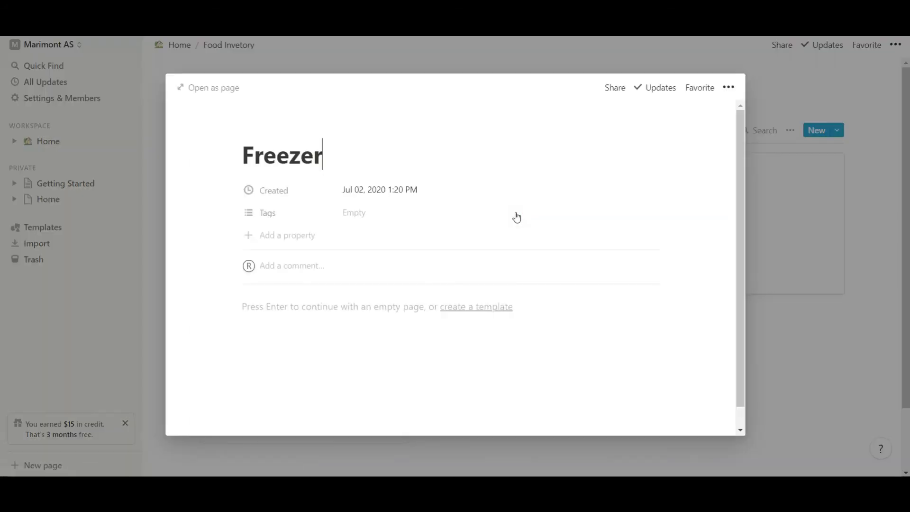
scroll(325, 341, down, 1)
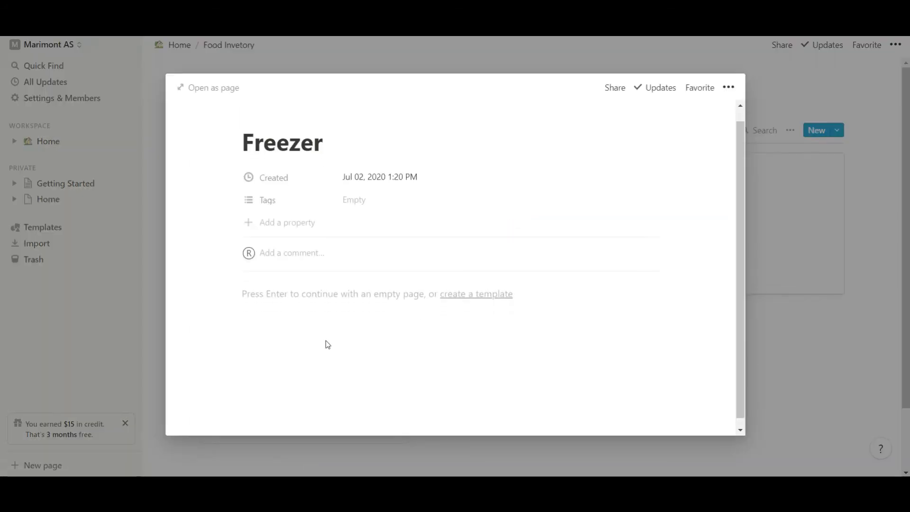
click(311, 280)
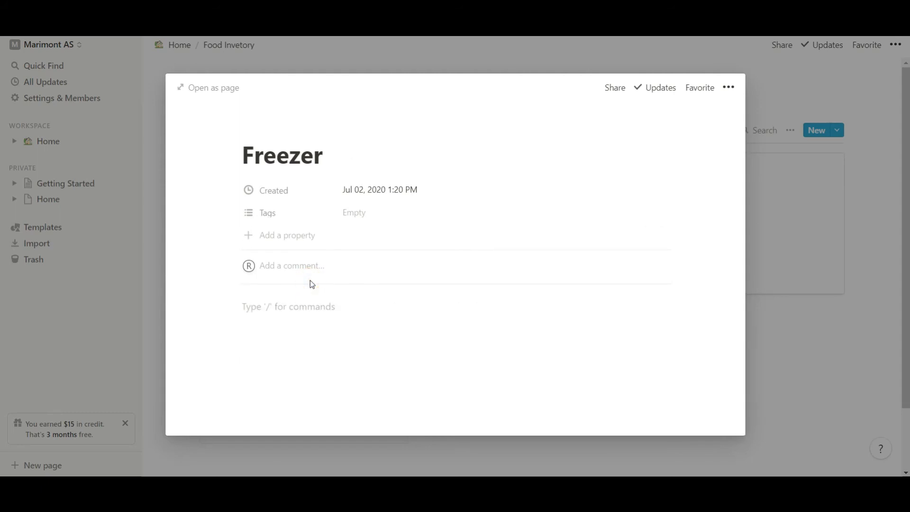
text(Bread)
key(Return)
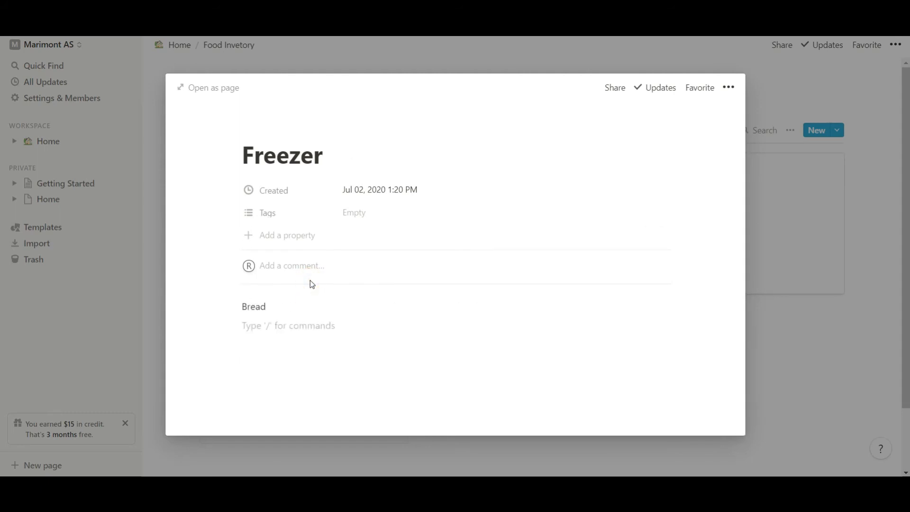
- Turn the empty line below Bread into a to-do list with the items Loaf and Glutenfree bread
click(235, 324)
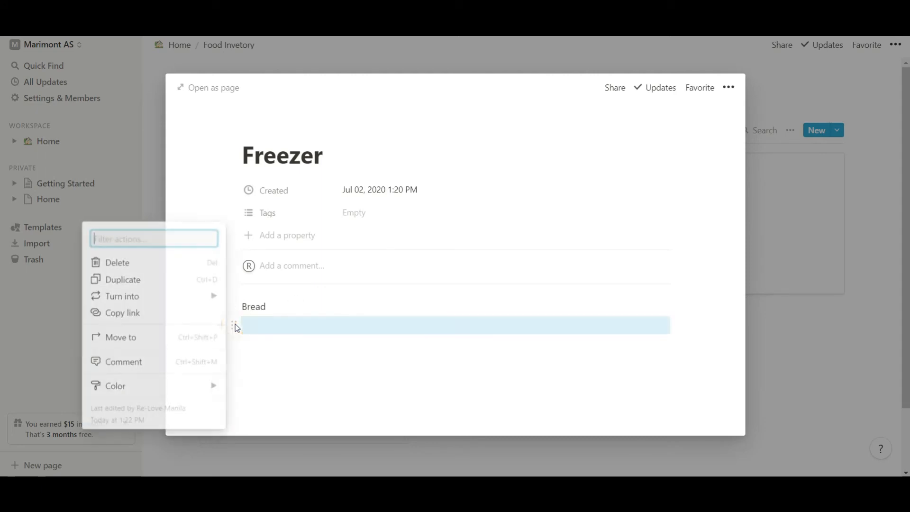
mouse_move(211, 304)
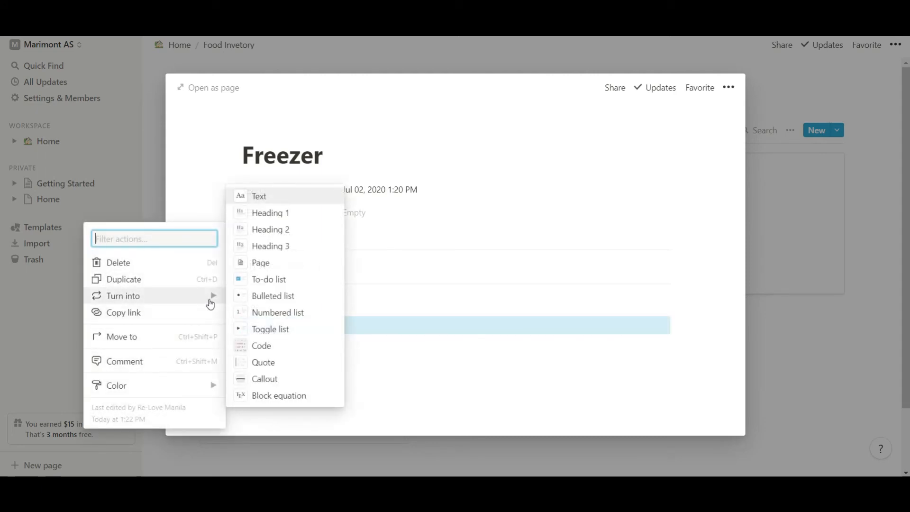
click(243, 278)
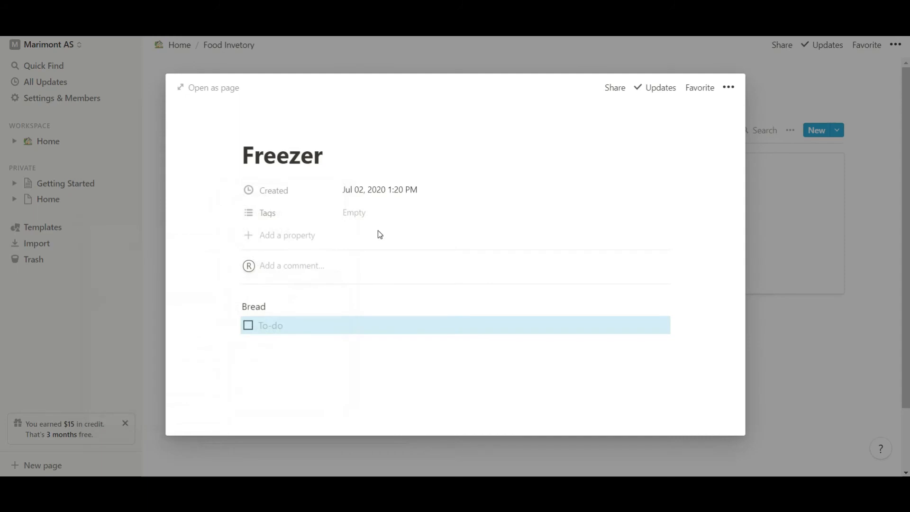
click(345, 328)
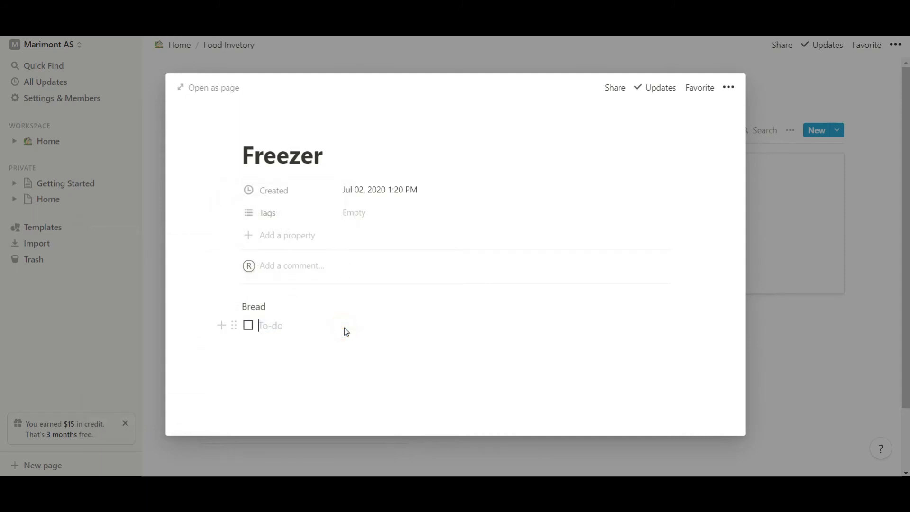
text(H)
key(BackSpace)
text(Loaf)
key(Return)
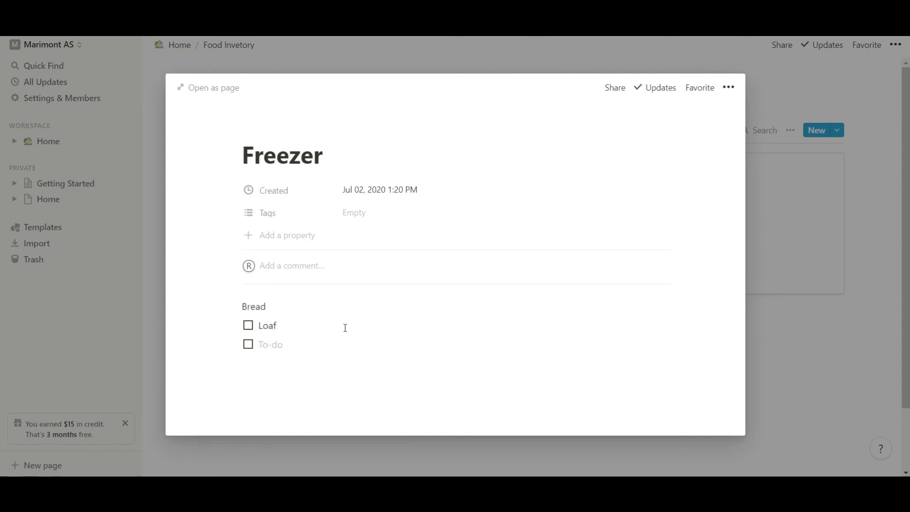
text(Glutenfree br)
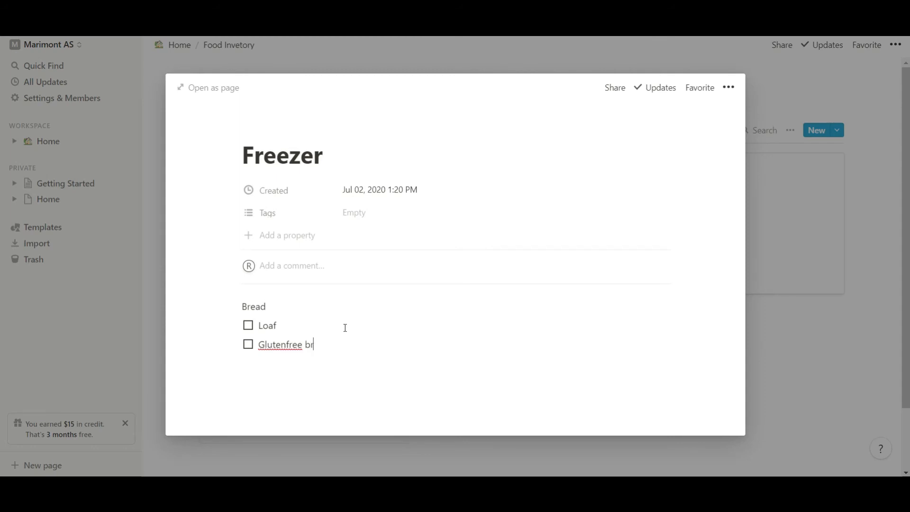
text(ead)
- Close the Freezer card and correct the gallery page's title to Food Inventory
click(824, 331)
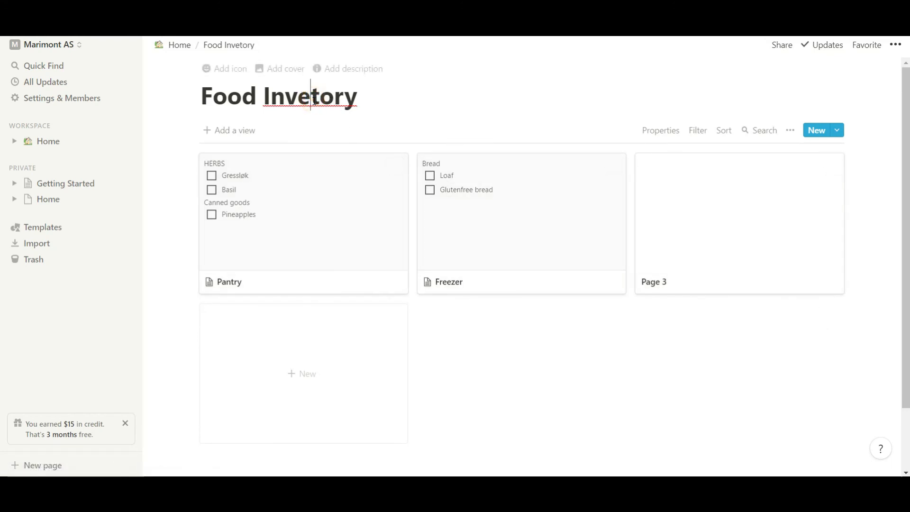
text(n)
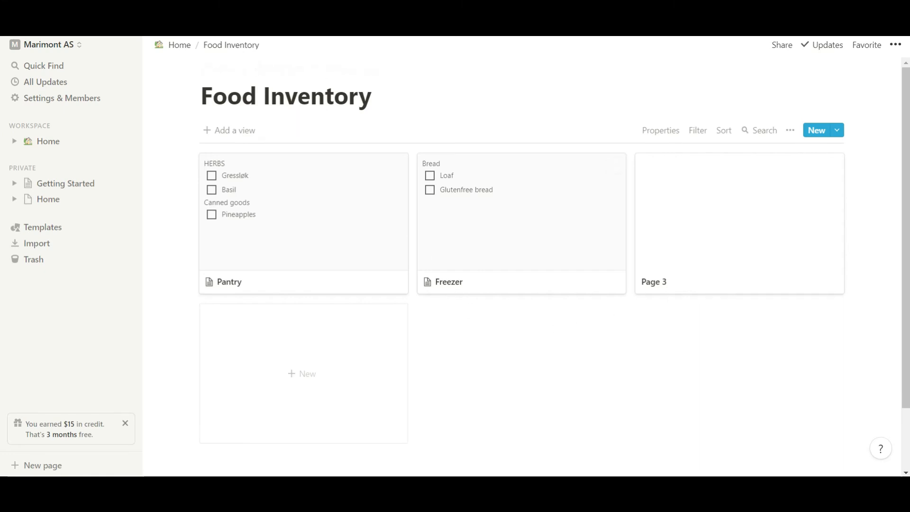
- Switch to the Notion desktop app, examine the Food/Misc. Inventory and Cleaning Schedule pages, and return to the Food Inventory page in Chrome
mouse_move(482, 487)
click(482, 444)
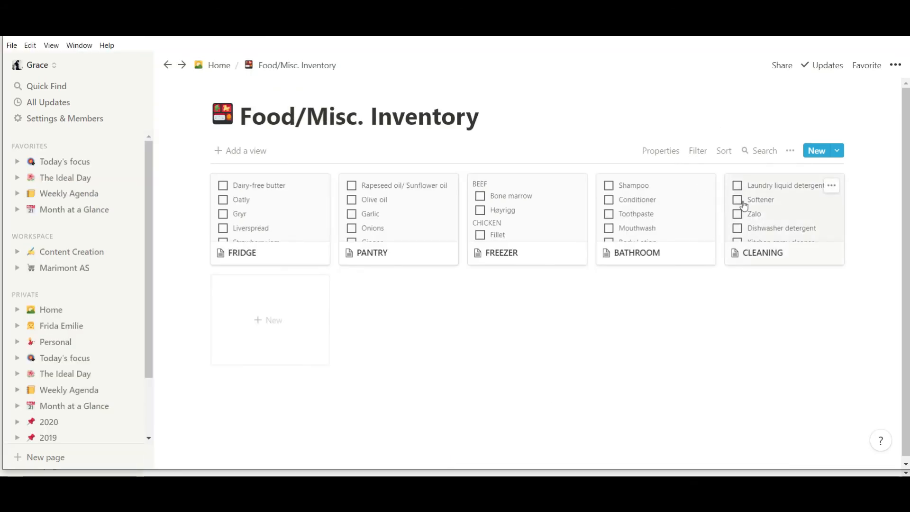
click(219, 67)
scroll(332, 274, down, 4)
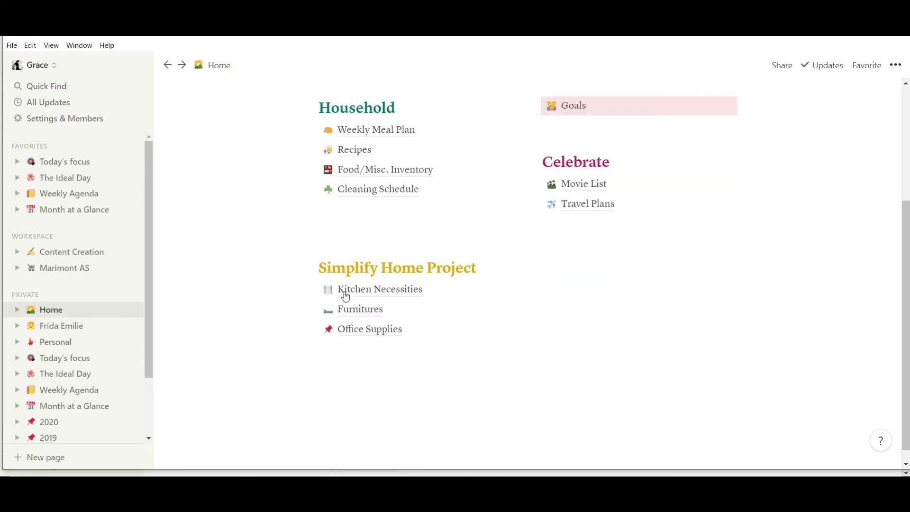
click(406, 193)
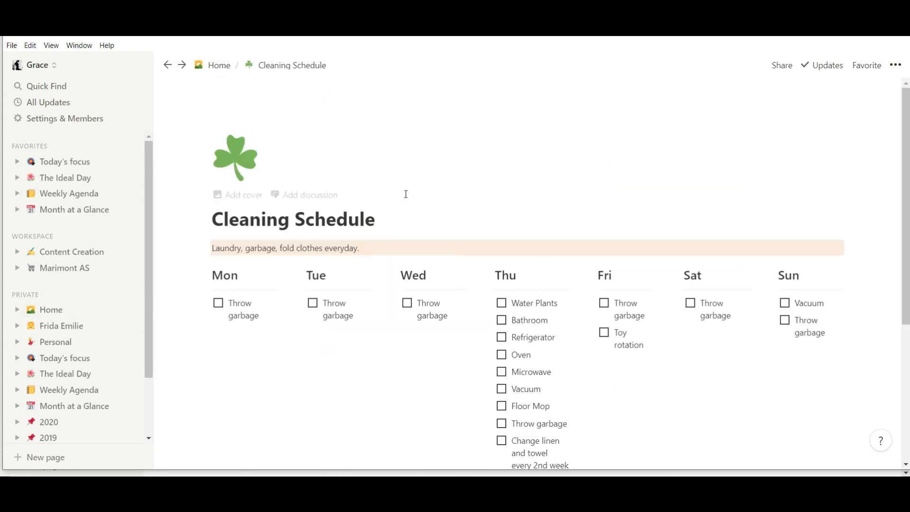
scroll(406, 194, down, 3)
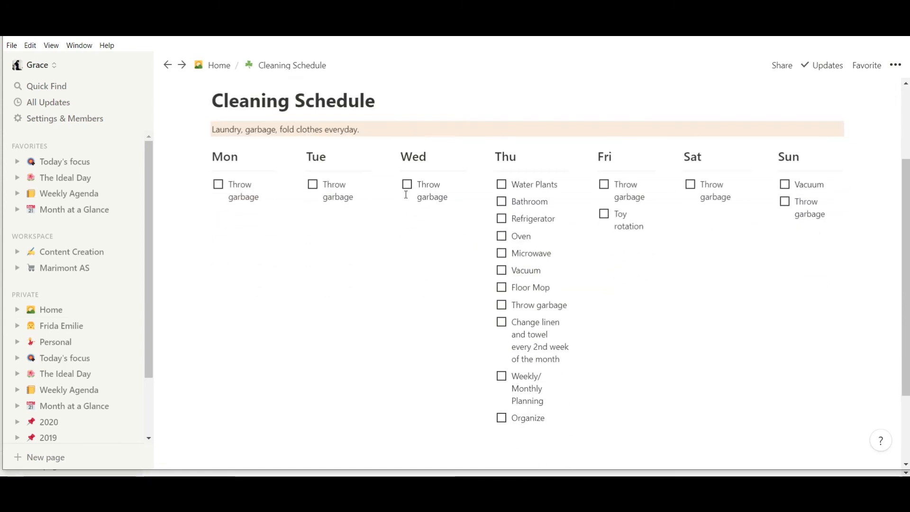
scroll(406, 195, up, 3)
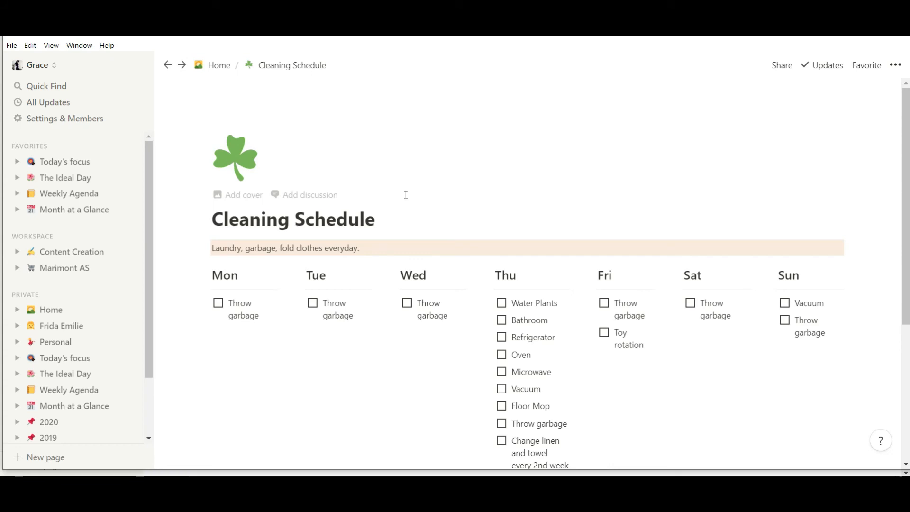
scroll(407, 194, down, 1)
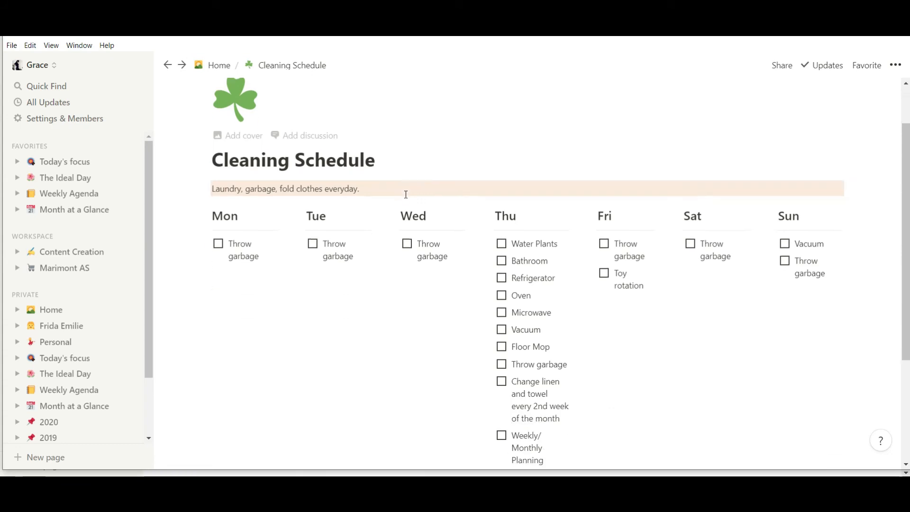
mouse_move(453, 486)
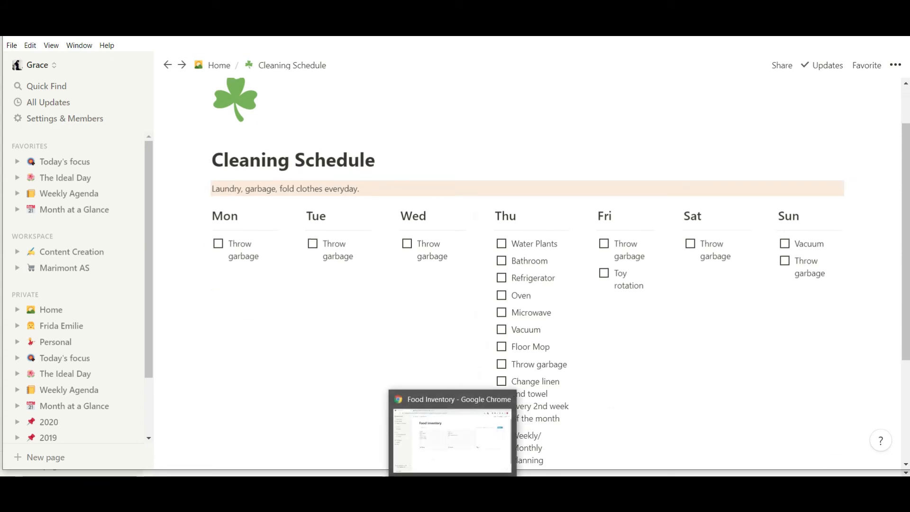
click(453, 441)
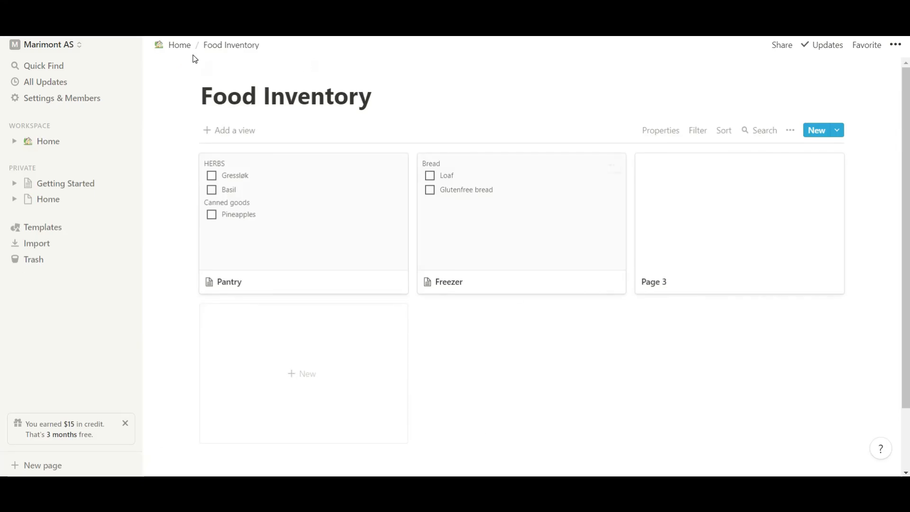
- Reopen the Food Inventory page from Home and give it the bento box emoji as its page icon
click(186, 46)
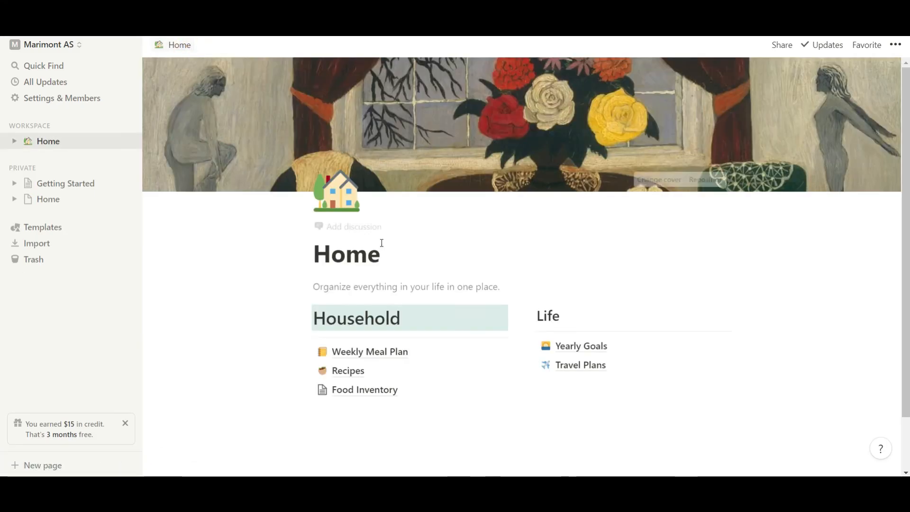
scroll(404, 364, down, 2)
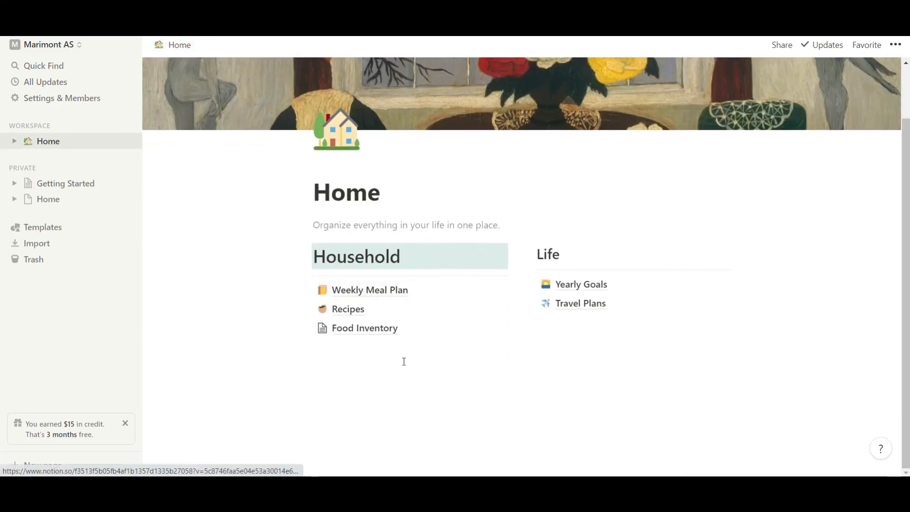
click(333, 328)
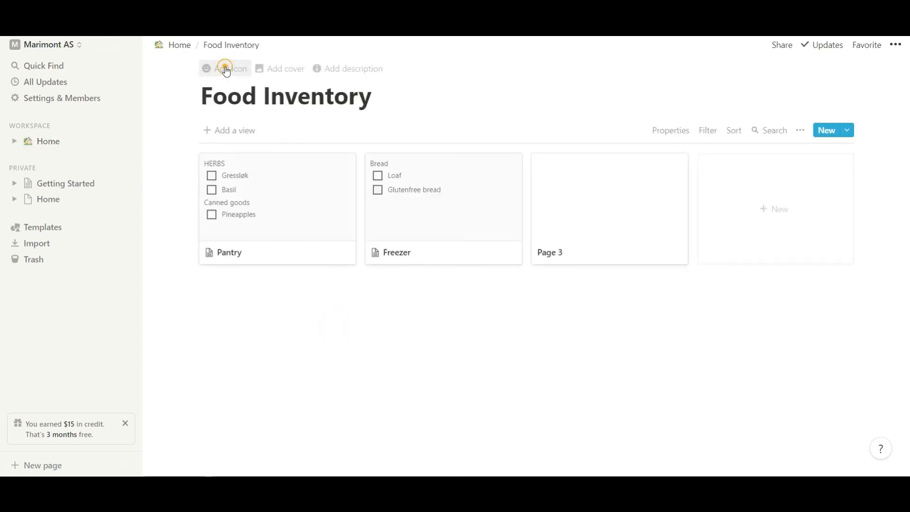
click(212, 95)
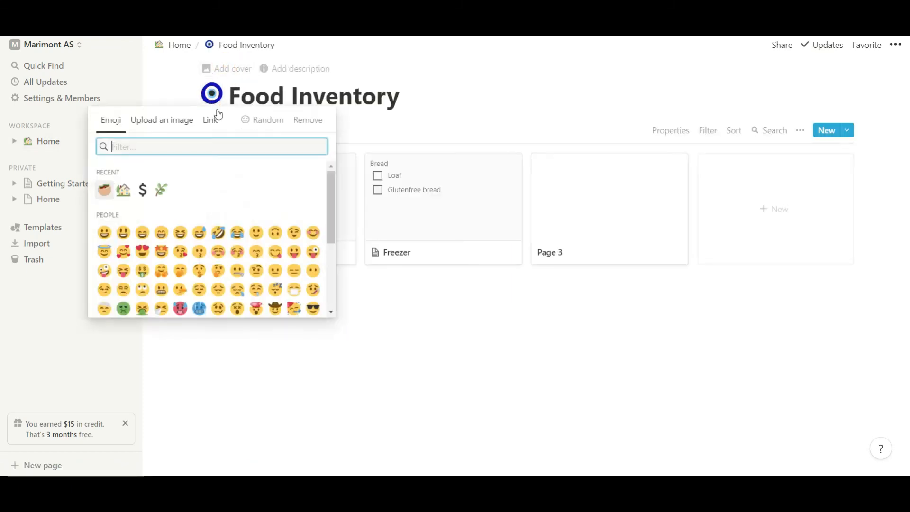
scroll(230, 255, down, 15)
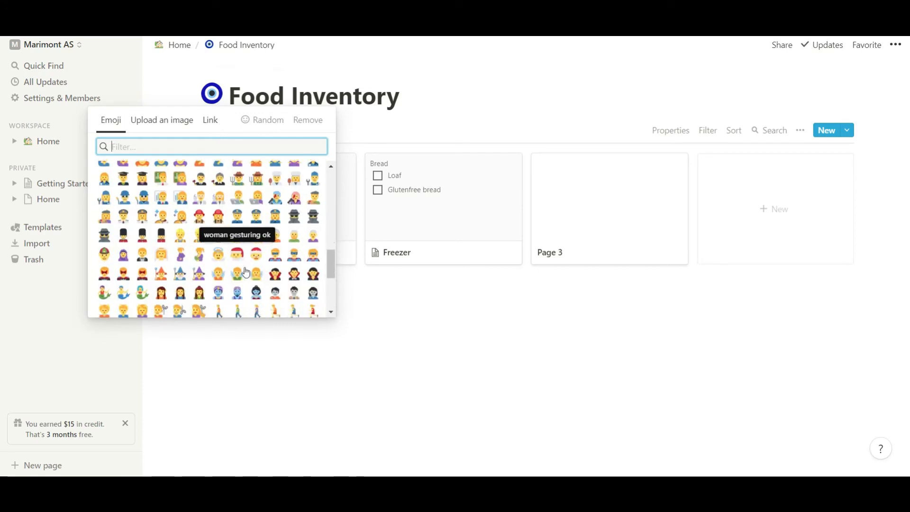
scroll(245, 272, down, 20)
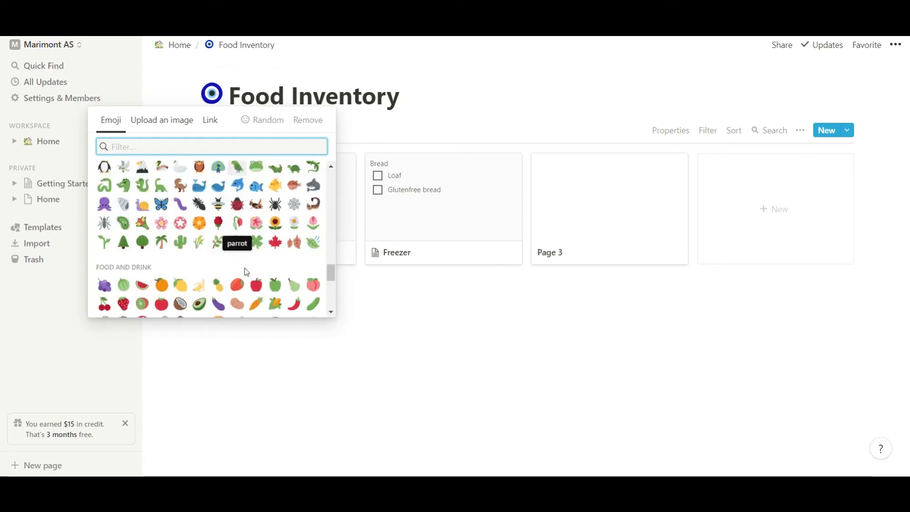
scroll(244, 268, down, 4)
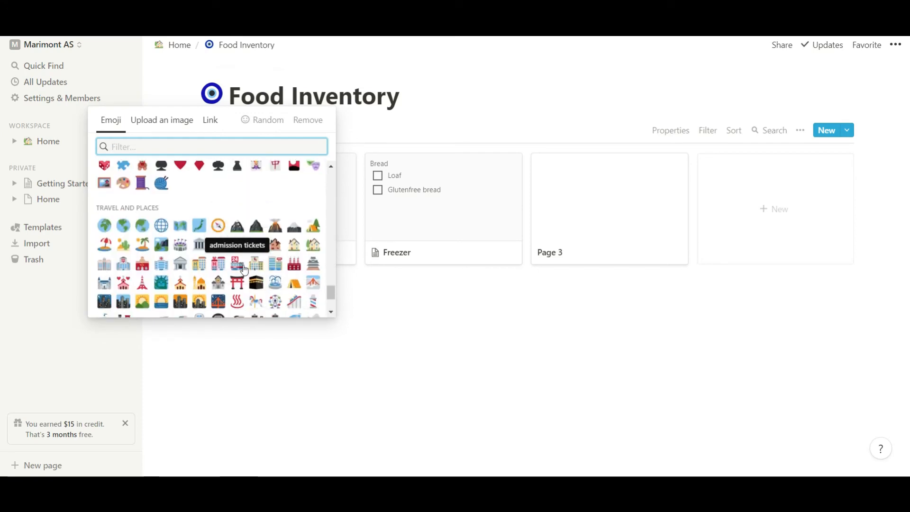
scroll(280, 218, up, 2)
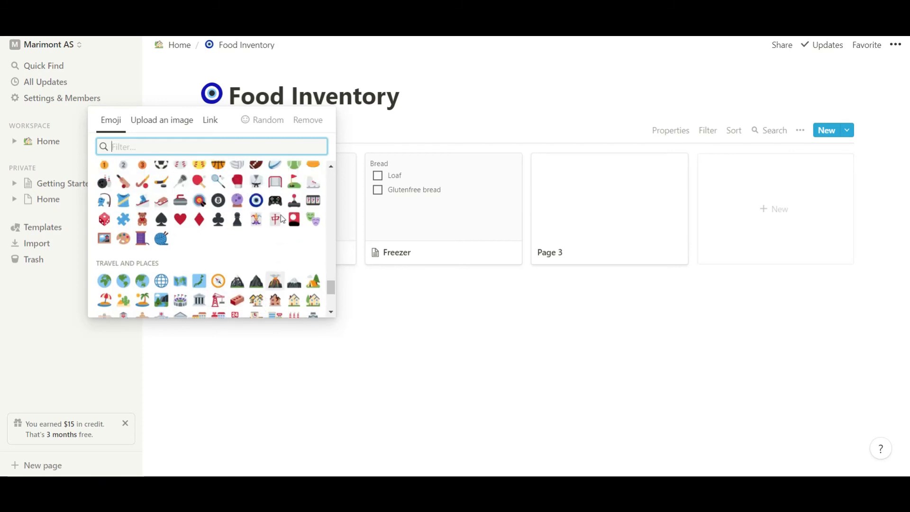
scroll(278, 235, down, 3)
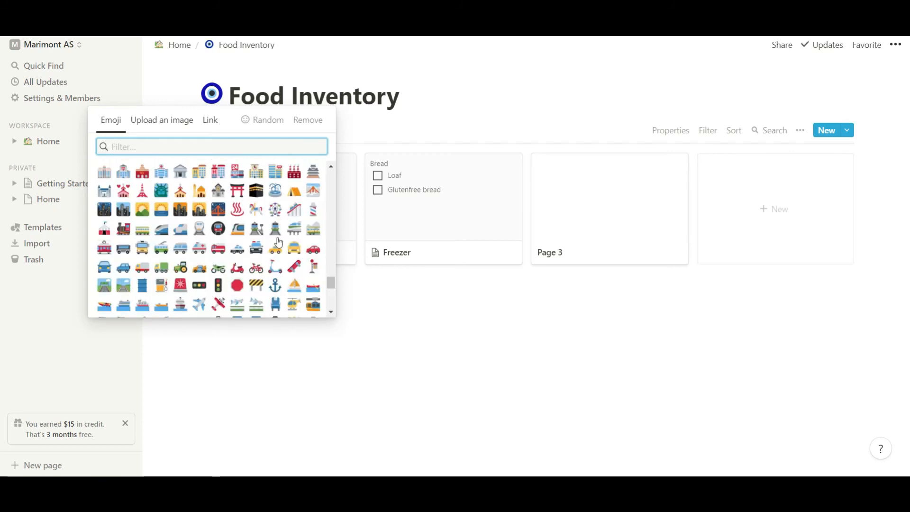
scroll(278, 241, up, 5)
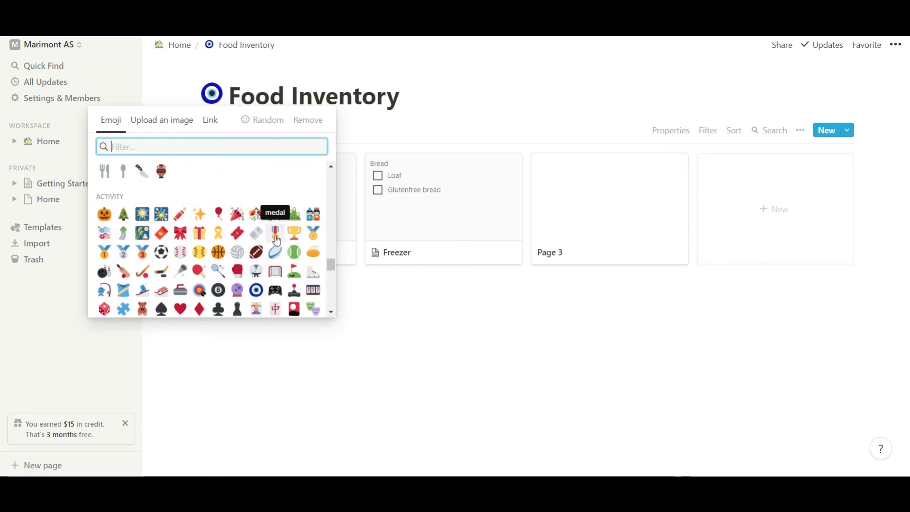
scroll(277, 241, up, 3)
scroll(278, 241, down, 3)
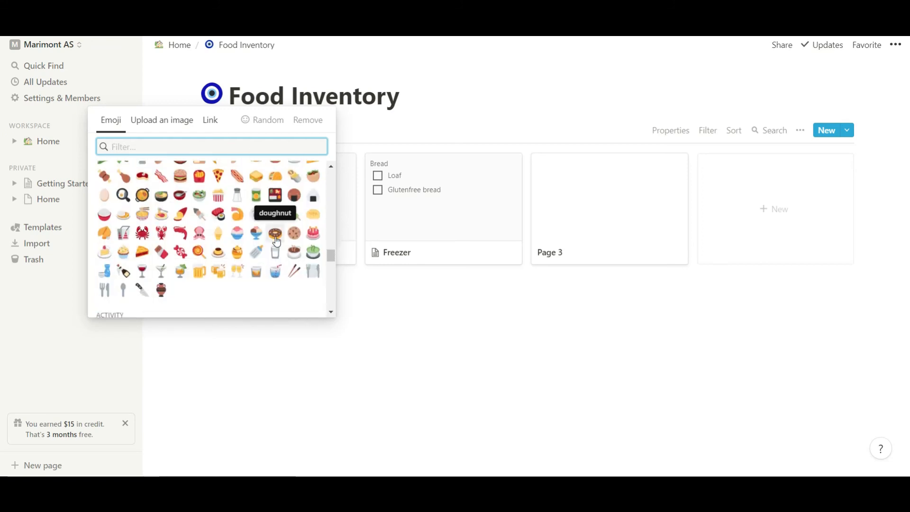
scroll(267, 271, up, 2)
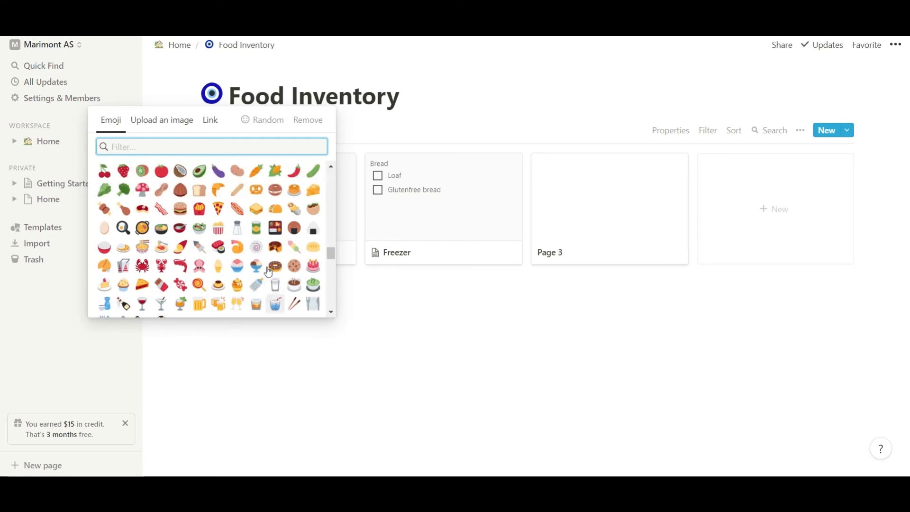
click(274, 259)
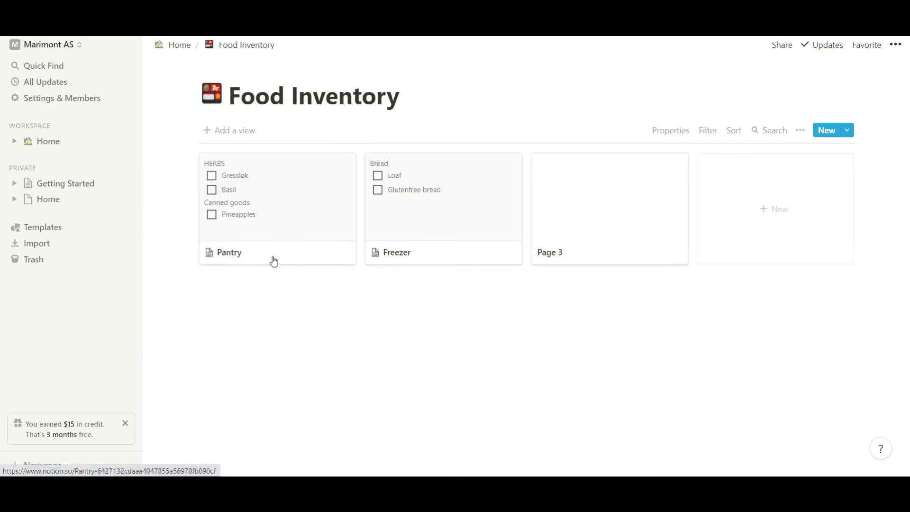
- Return to the Home page and add a new sub-page below Food Inventory in the Household column
click(186, 49)
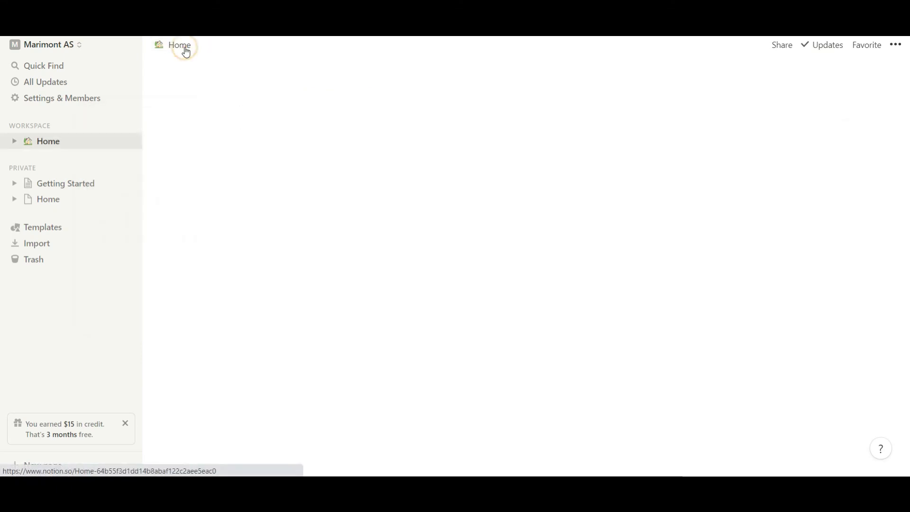
click(408, 408)
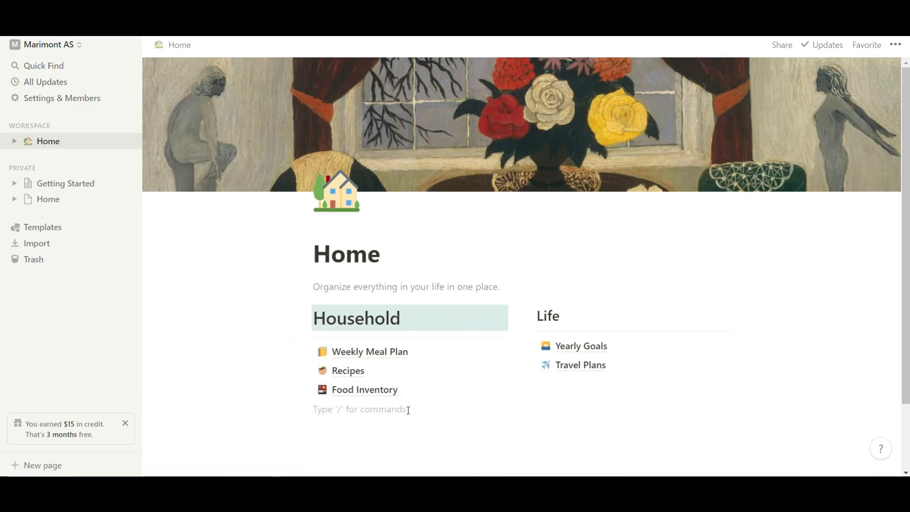
text(/)
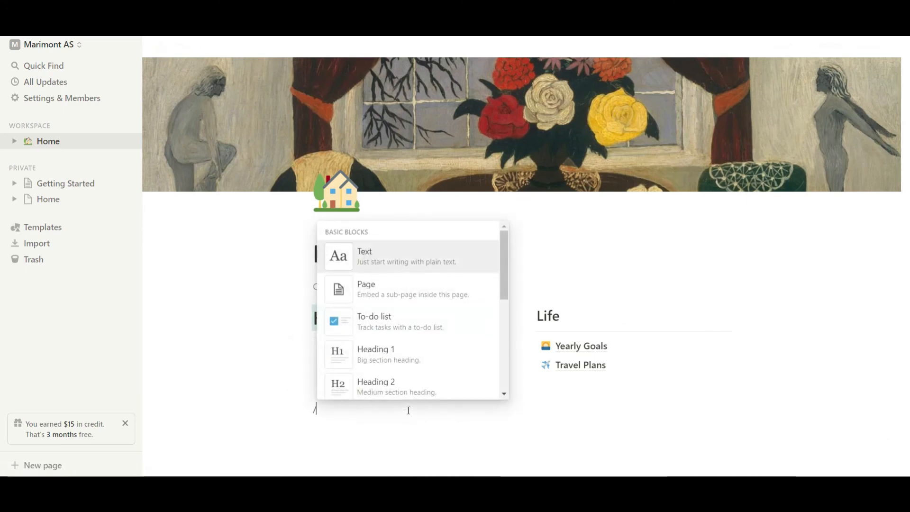
click(395, 290)
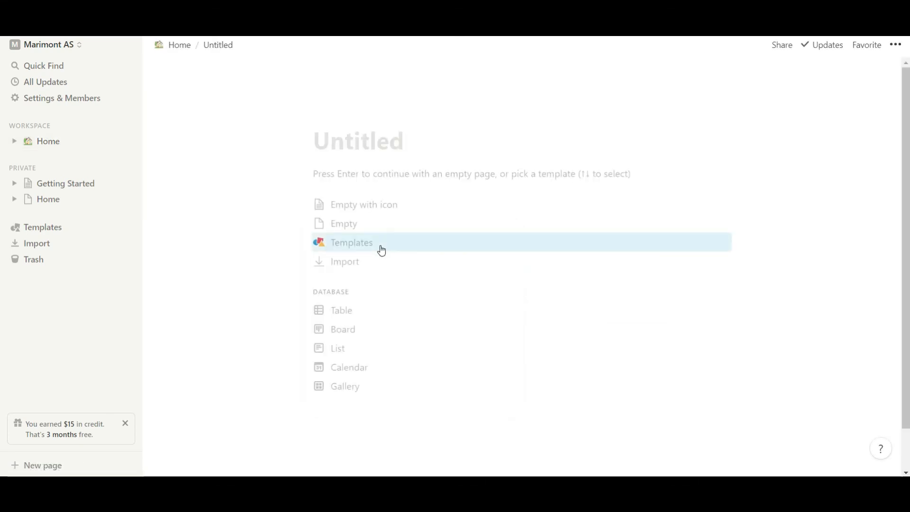
- Fill the new untitled page with the Weekly Agenda template from the Personal category
click(382, 251)
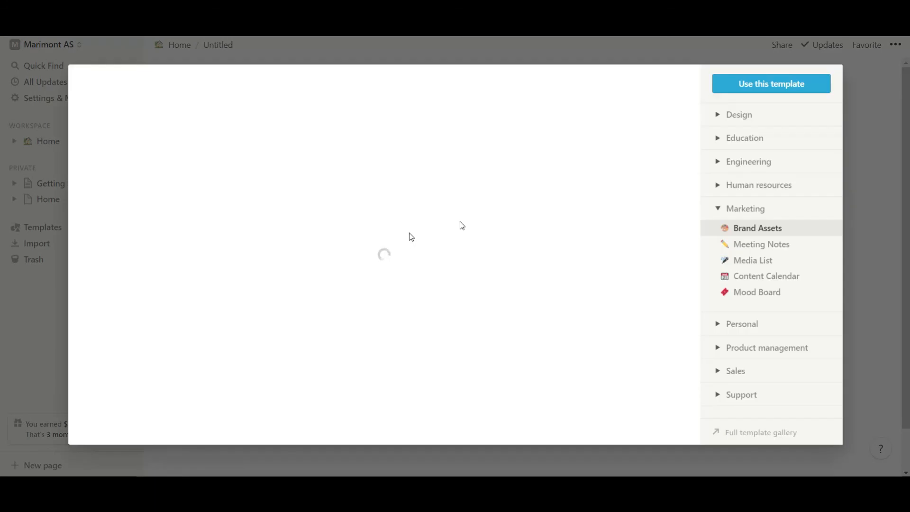
click(723, 323)
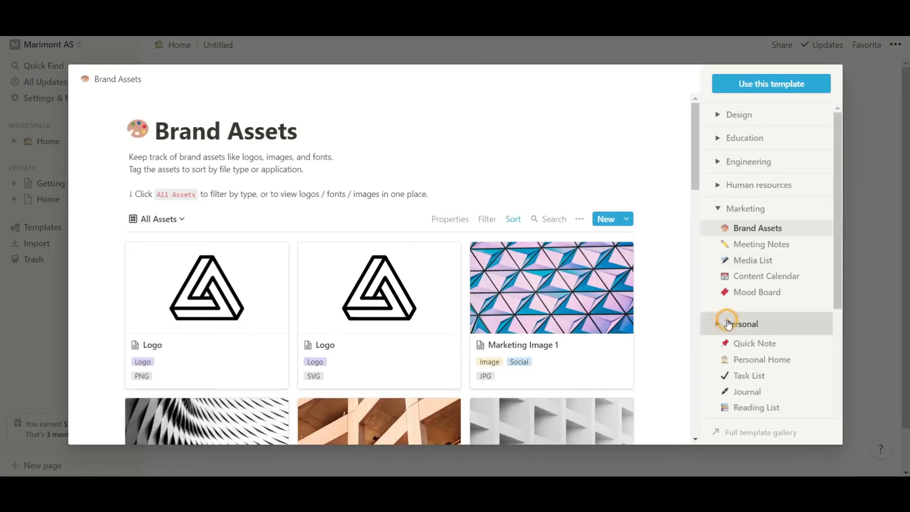
scroll(728, 326, down, 1)
scroll(729, 325, down, 5)
click(752, 373)
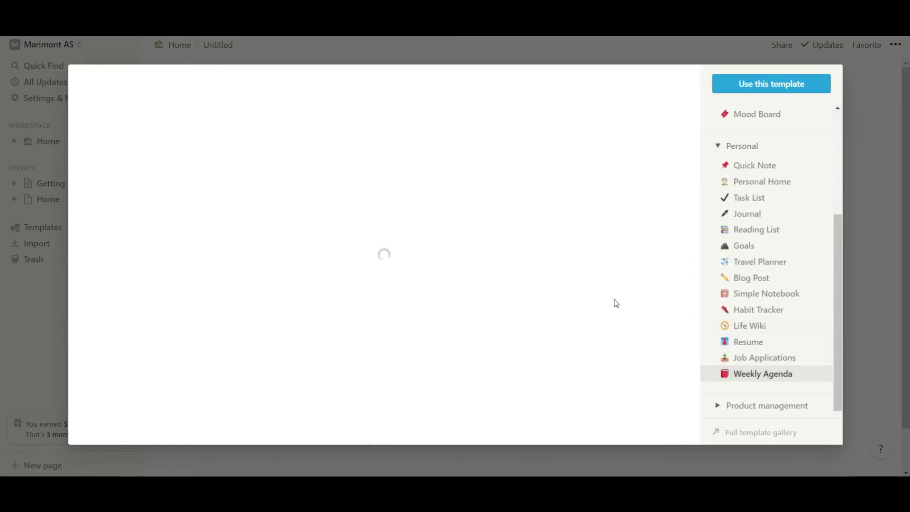
scroll(648, 264, down, 3)
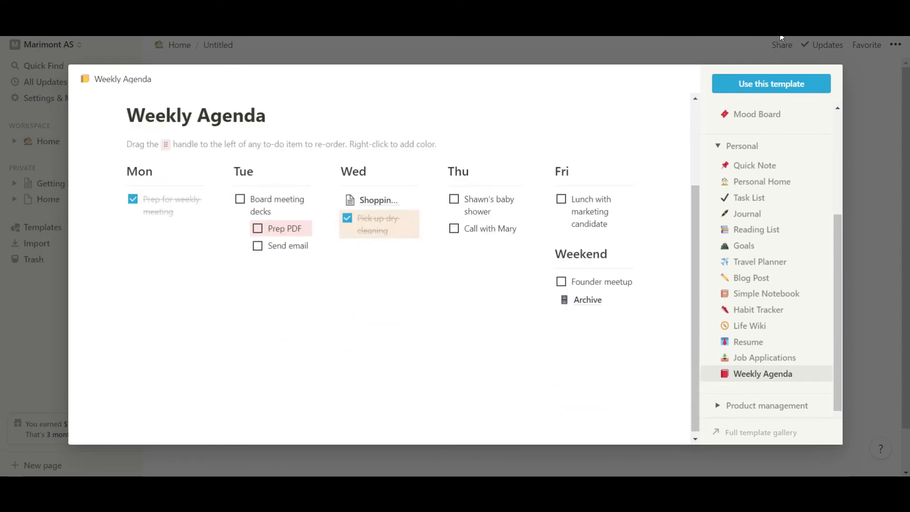
click(781, 90)
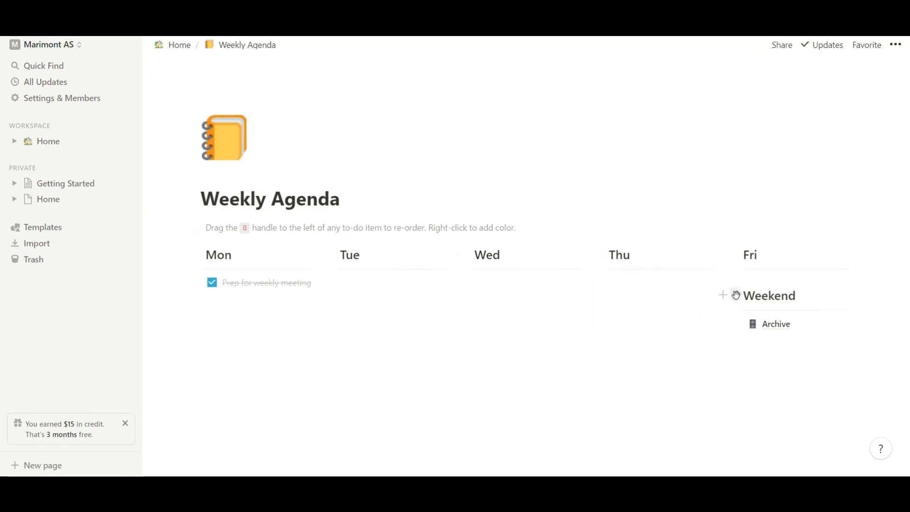
- Move Weekend into its own column after Fri, Archive into a column after it, and the spare divider under Weekend
drag(734, 296, 859, 252)
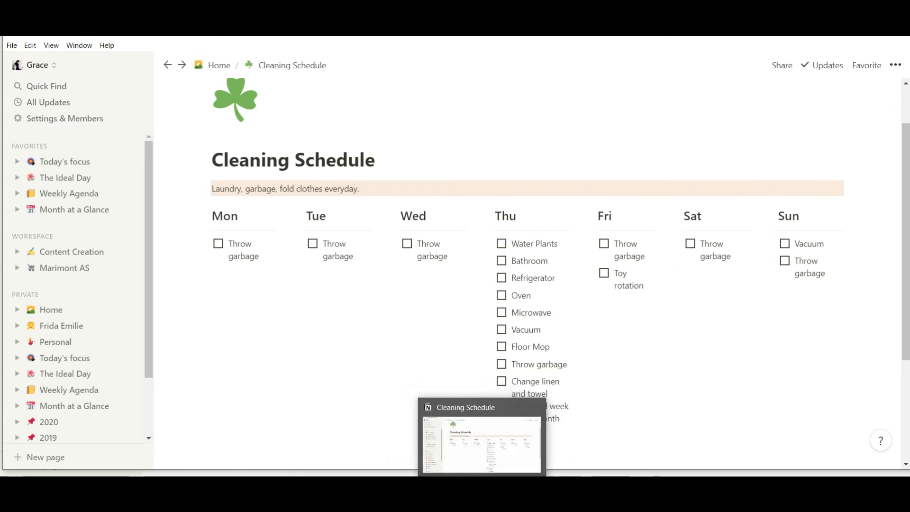
click(475, 429)
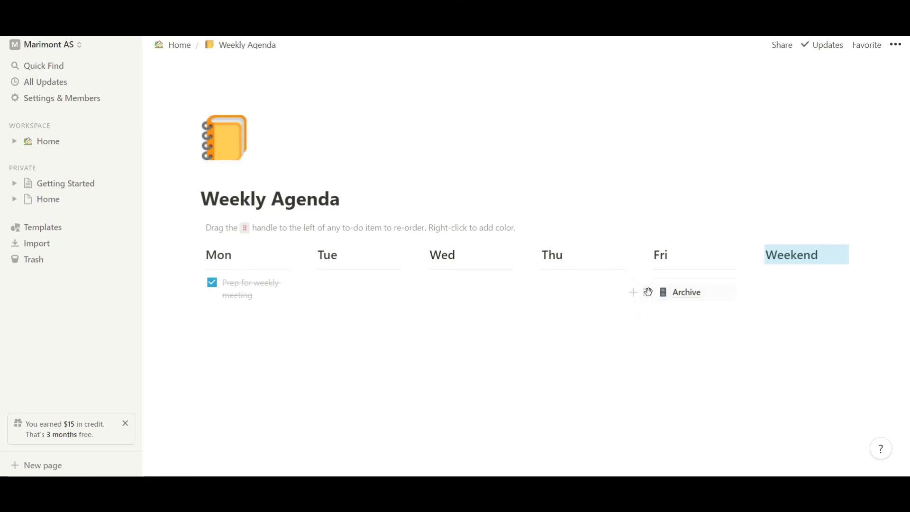
drag(647, 291, 866, 254)
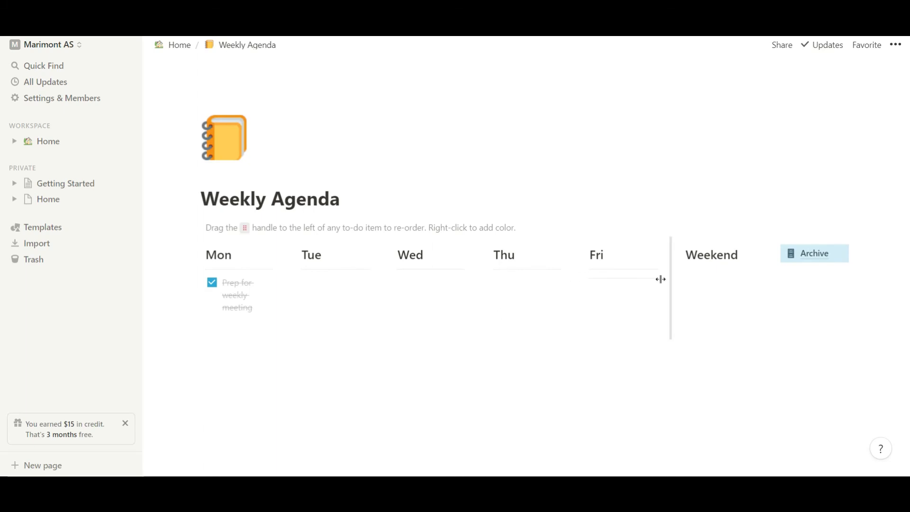
drag(582, 279, 689, 266)
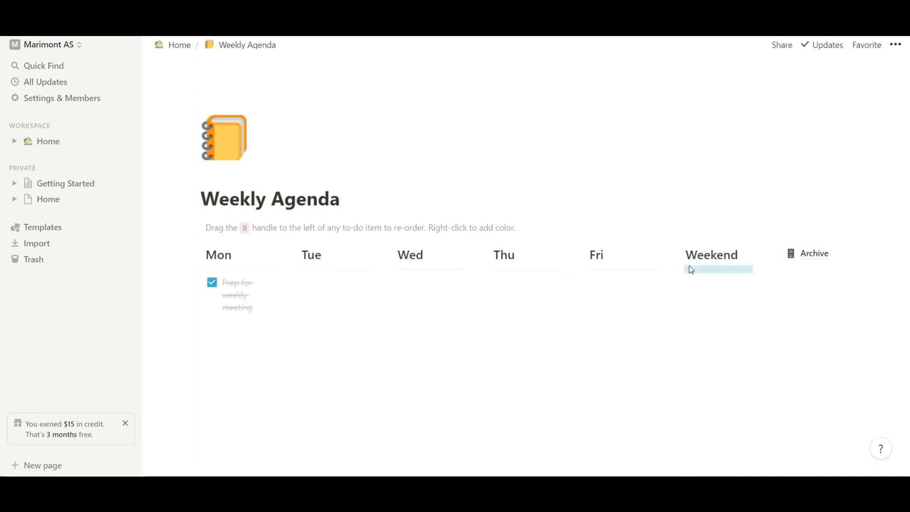
- Add a to-do list below the Weekend divider with the items watering plants and vacuuming
click(711, 287)
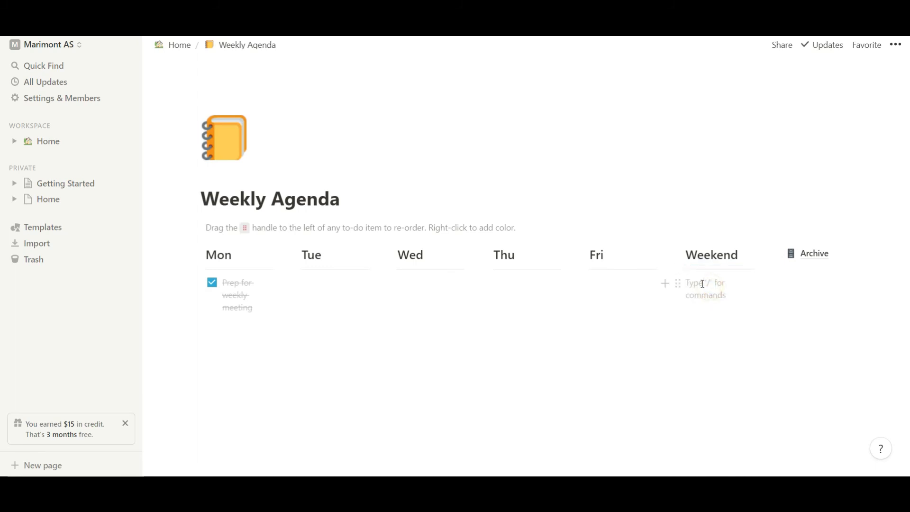
click(677, 286)
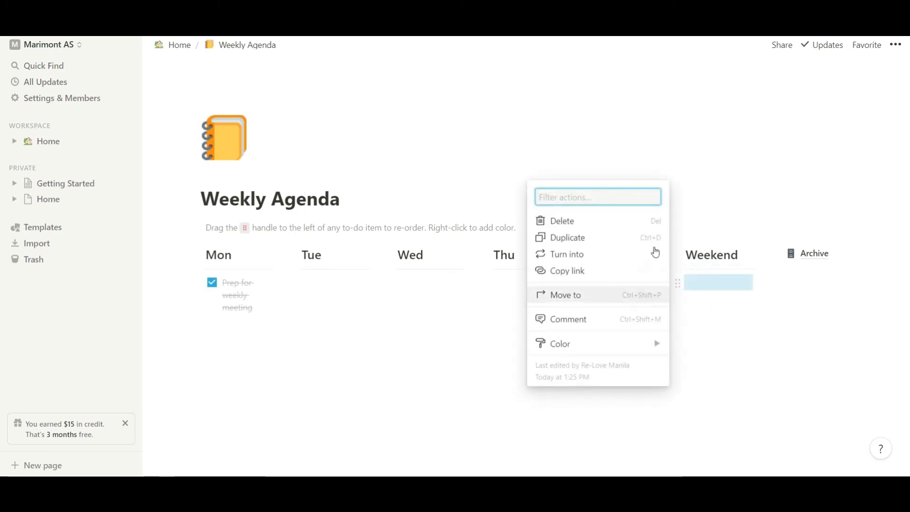
mouse_move(658, 257)
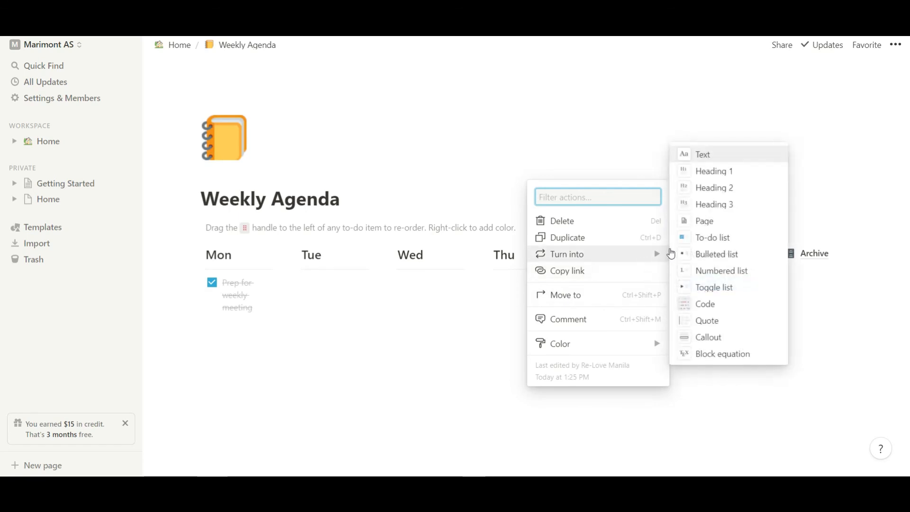
click(681, 236)
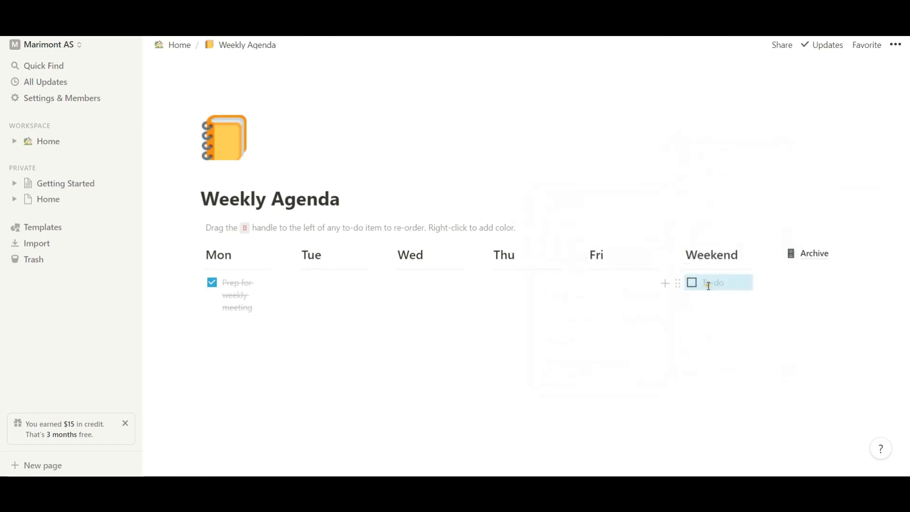
click(709, 286)
text(wate)
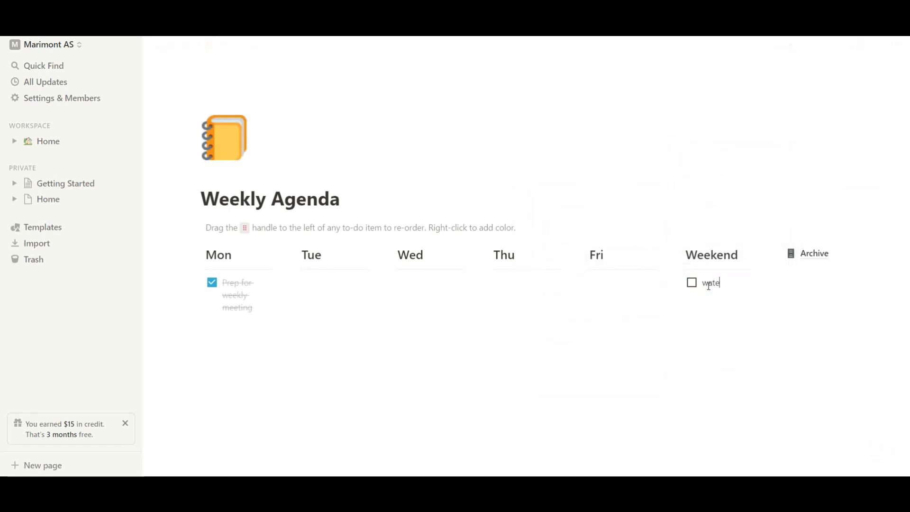
text(ring )
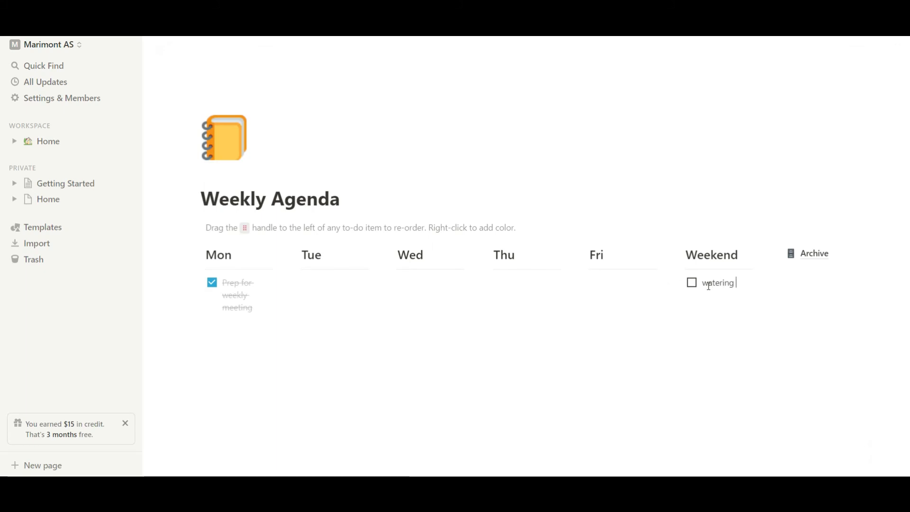
text(plants)
key(Return)
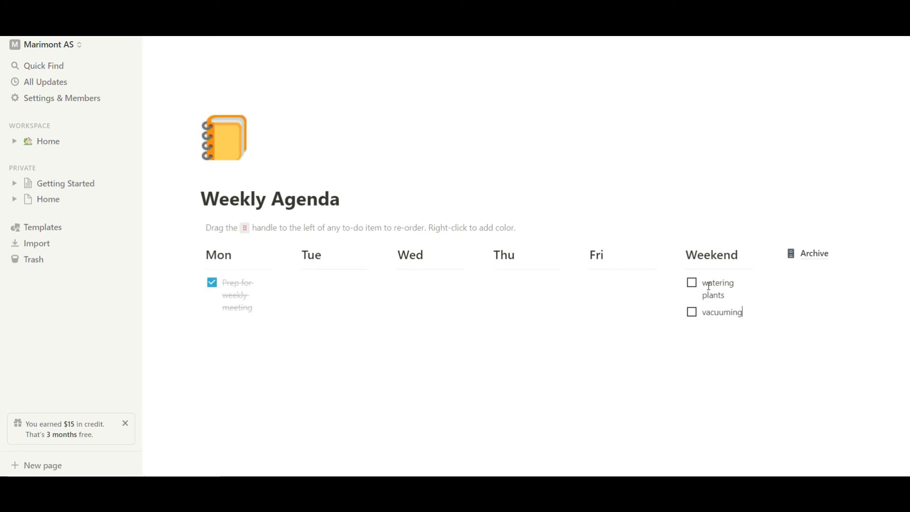
- Replace the template's hint line below the page title with "Laundry, folding the clothes and Throw garbage"
click(515, 228)
text(Laundy )
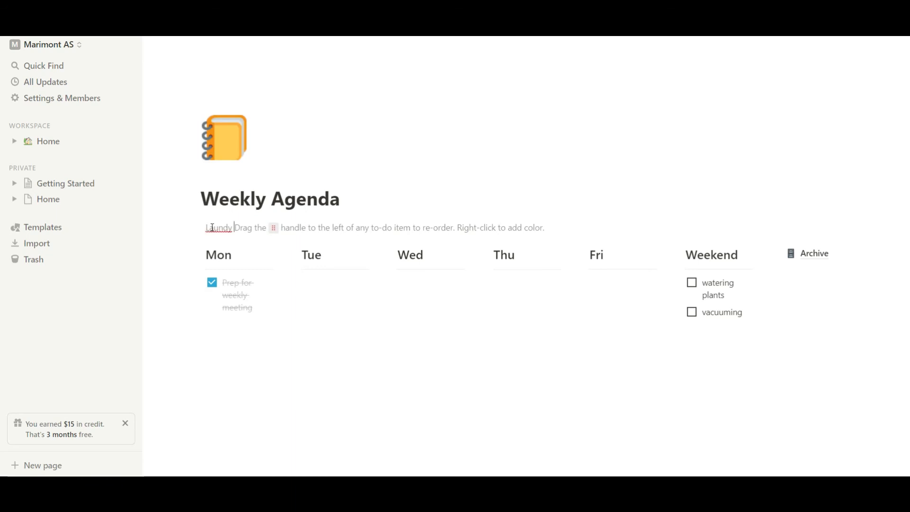
text(and Thr)
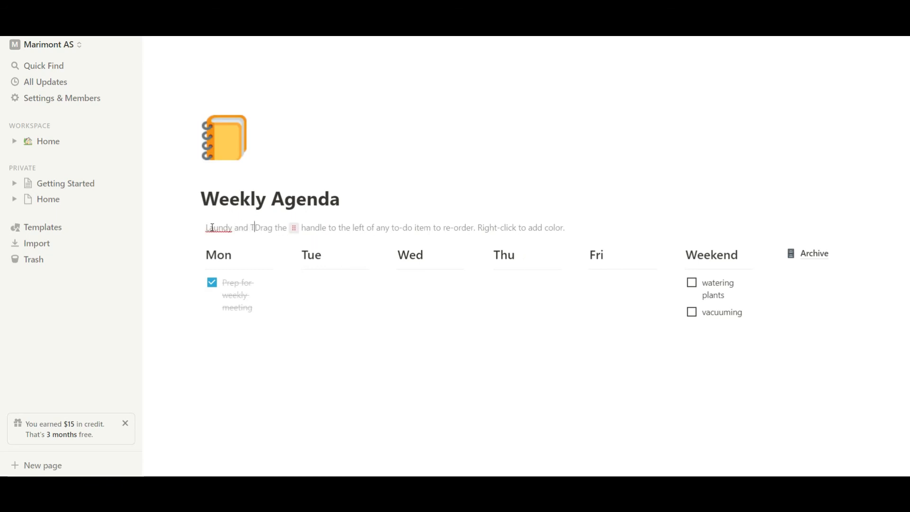
text(o the)
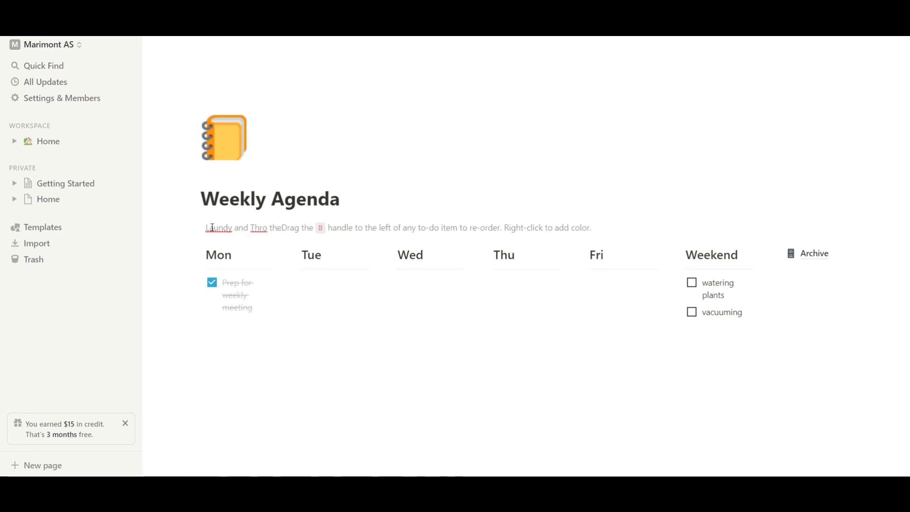
key(BackSpace)
key(BackSpace)
key(BackSpace)
key(BackSpace)
text(w)
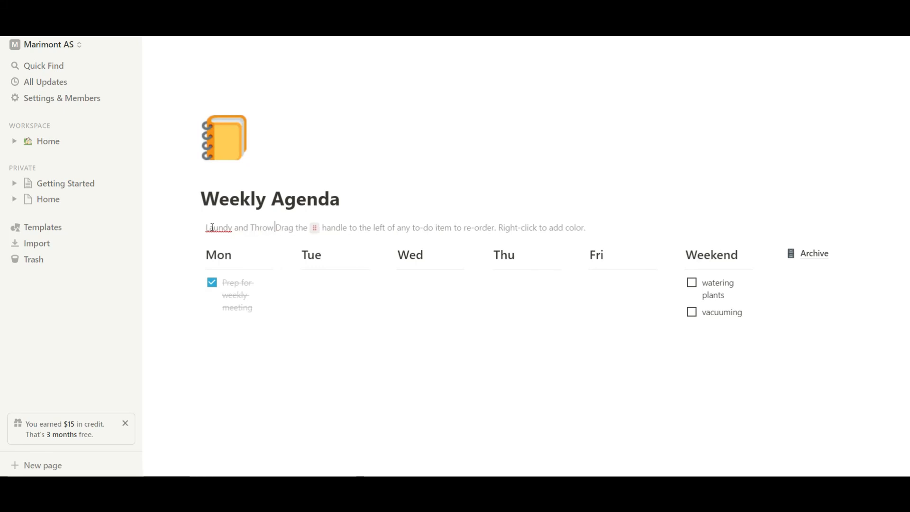
text( garbag)
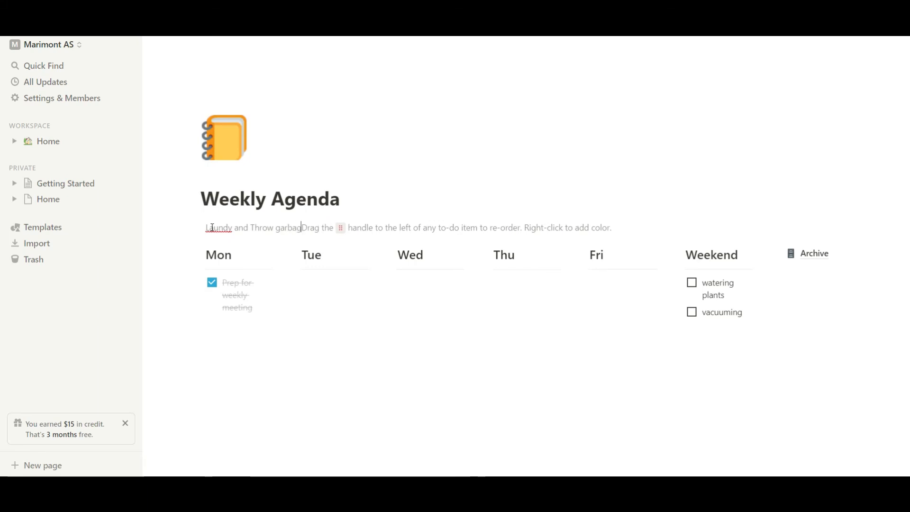
text(e )
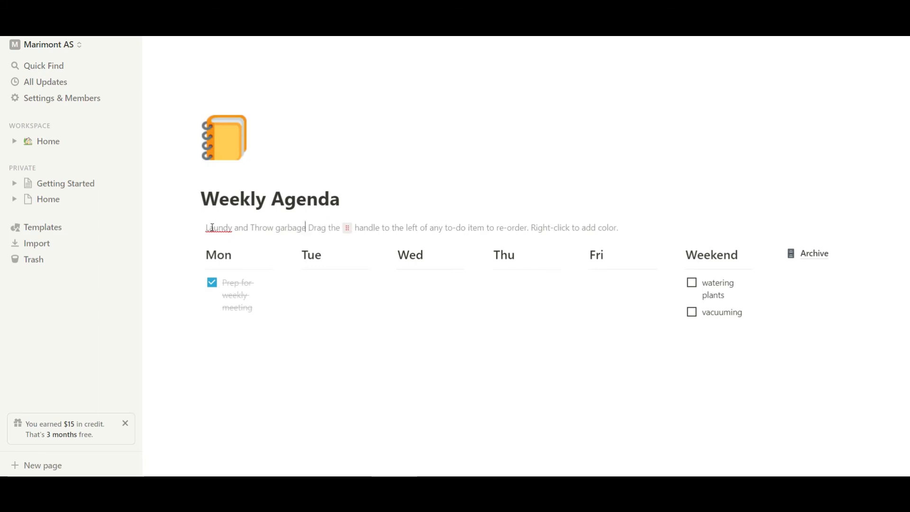
text(r)
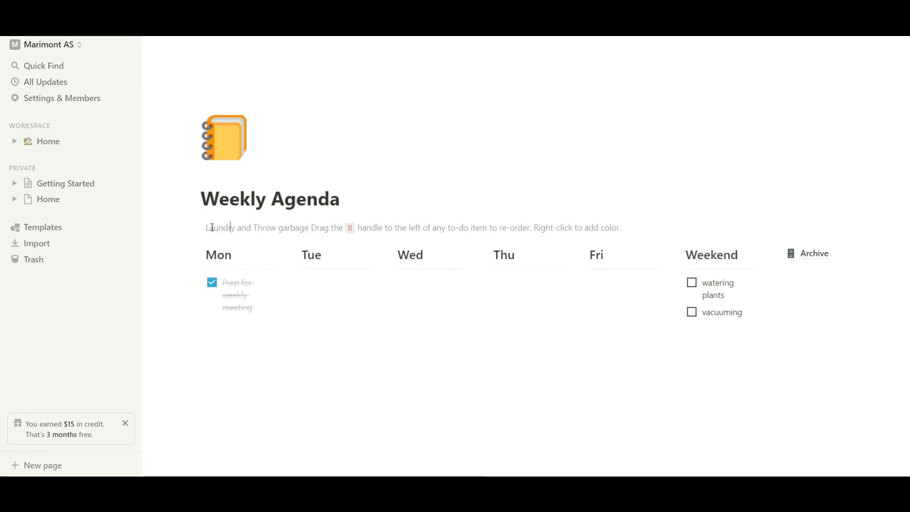
text(, folding the)
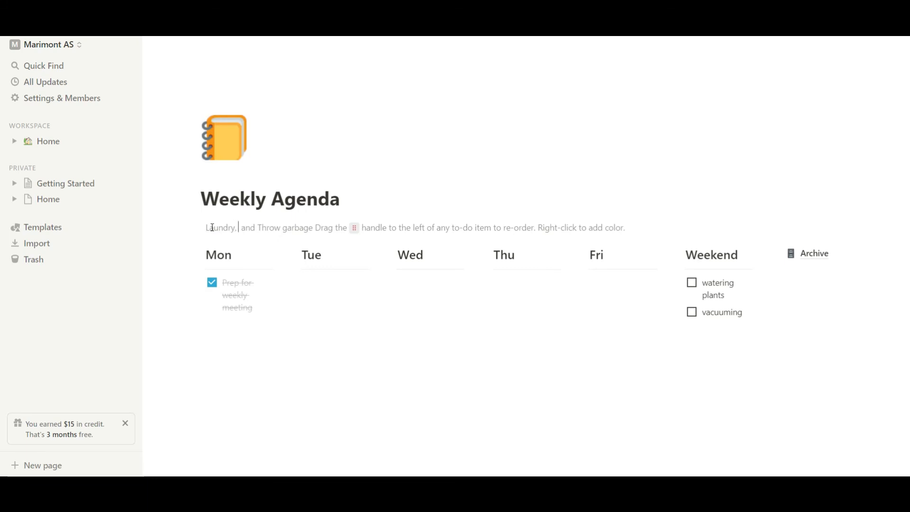
text( clothes)
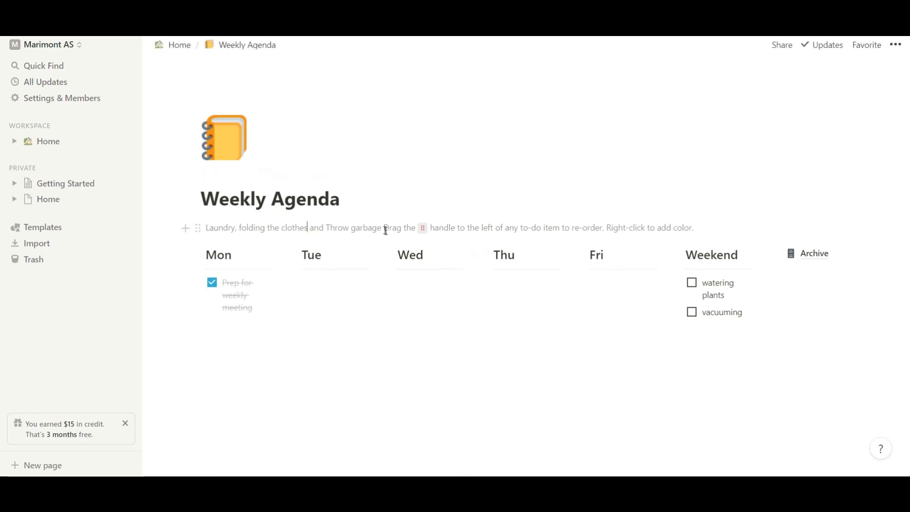
drag(384, 229, 698, 225)
key(BackSpace)
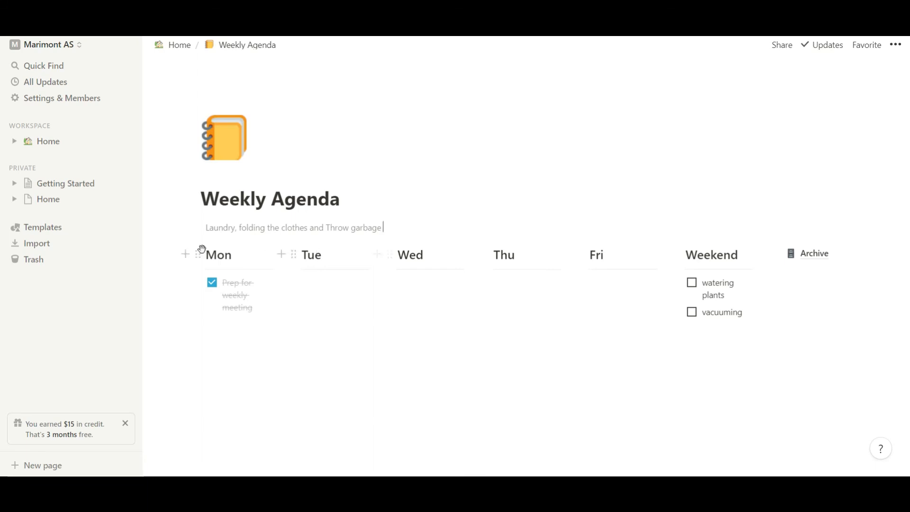
- Give the laundry and garbage line below the title an orange background
right_click(199, 229)
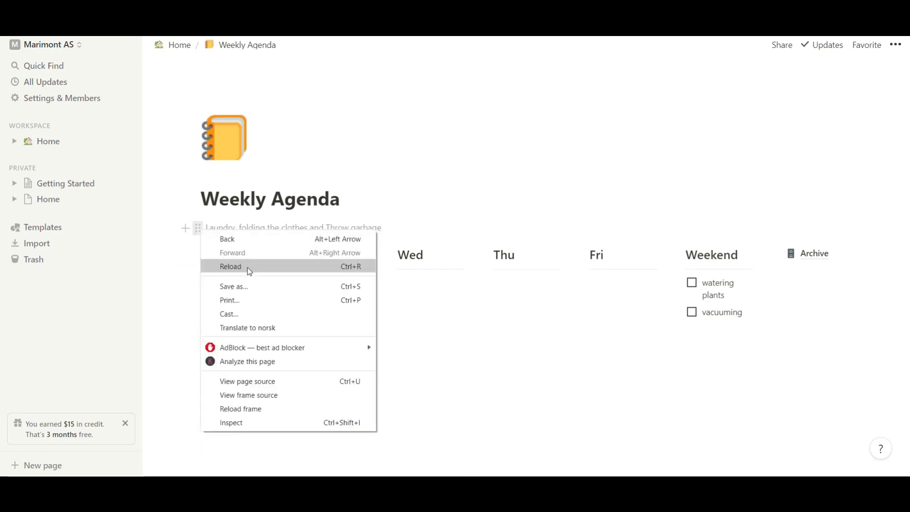
click(240, 214)
click(198, 228)
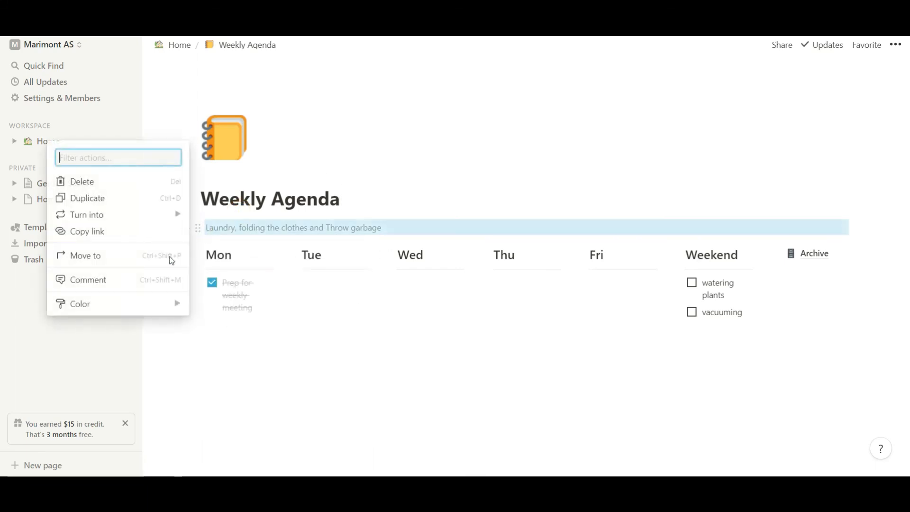
mouse_move(161, 297)
scroll(242, 351, down, 3)
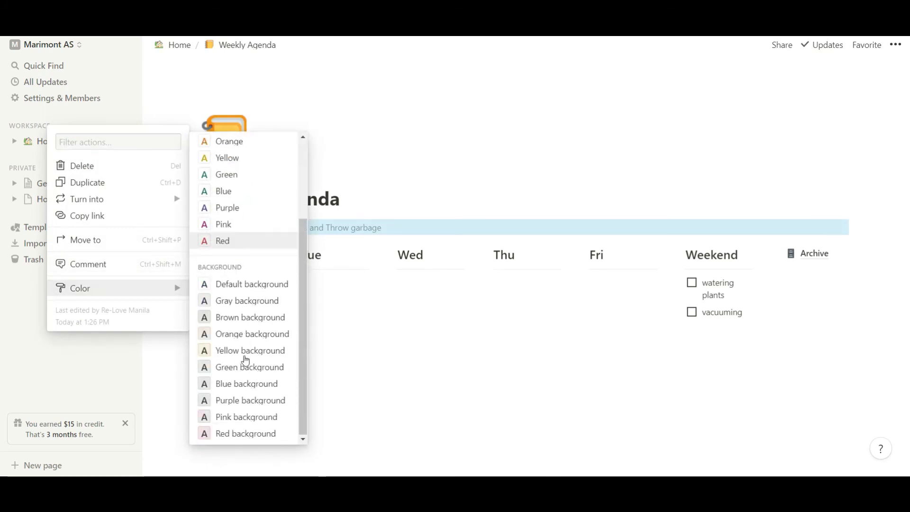
click(253, 335)
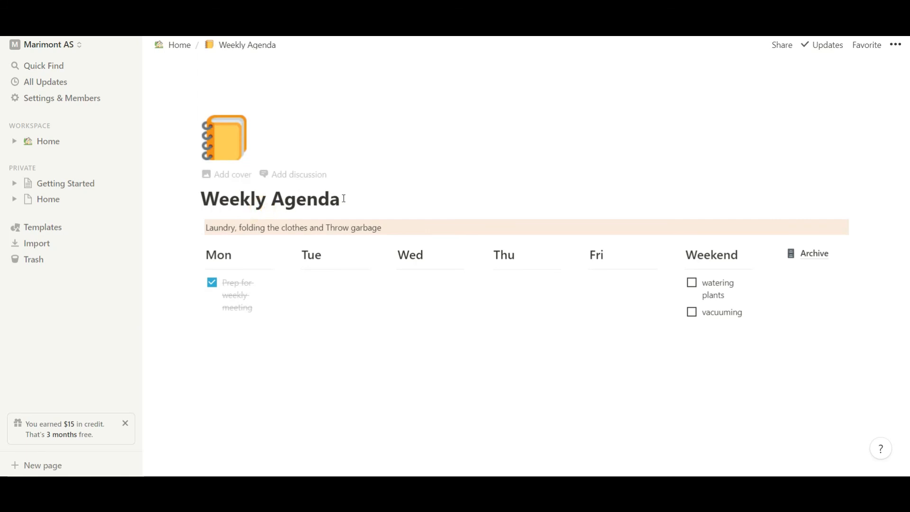
- Rename the Weekly Agenda page as Cleaning Schedule
drag(343, 198, 223, 226)
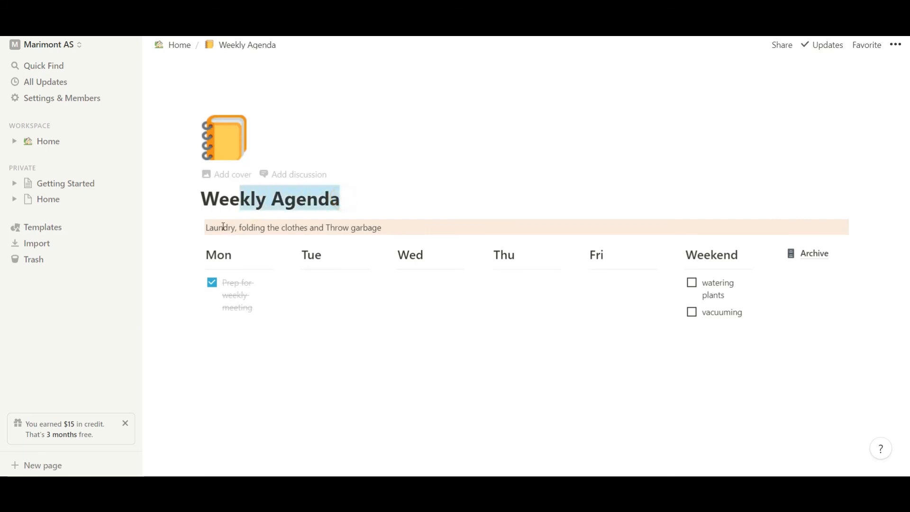
click(349, 200)
key(BackSpace)
key(BackSpace)
key(BackSpace)
key(BackSpace)
key(BackSpace)
key(BackSpace)
key(BackSpace)
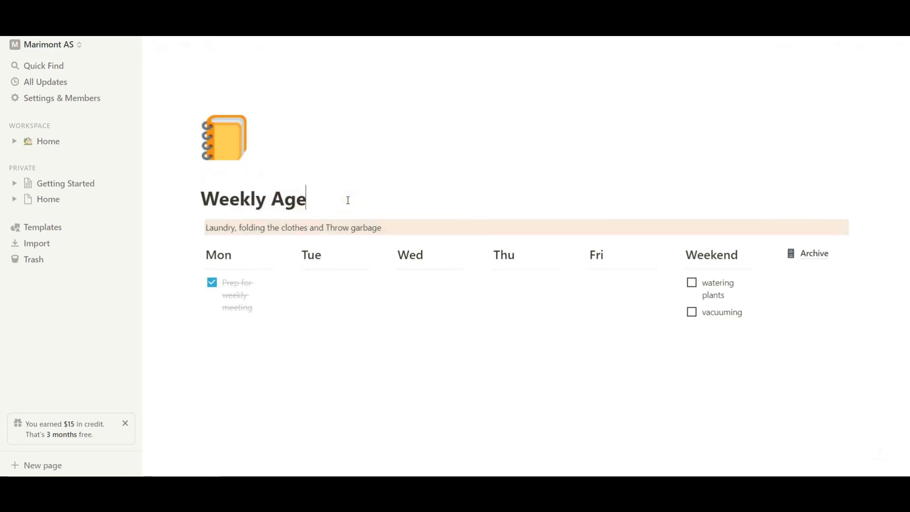
key(BackSpace)
key(BackSpace)
key(BackSpace)
key(BackSpace)
key(BackSpace)
key(BackSpace)
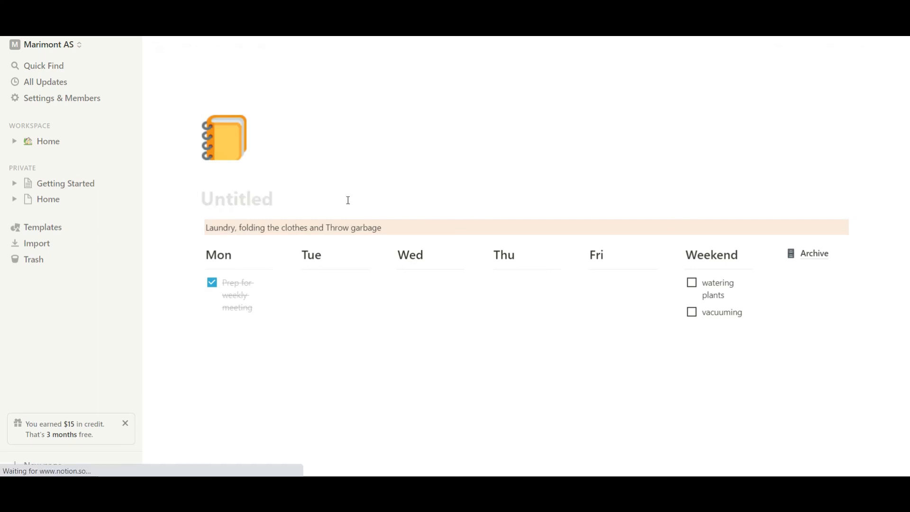
text(Cleaning Sc)
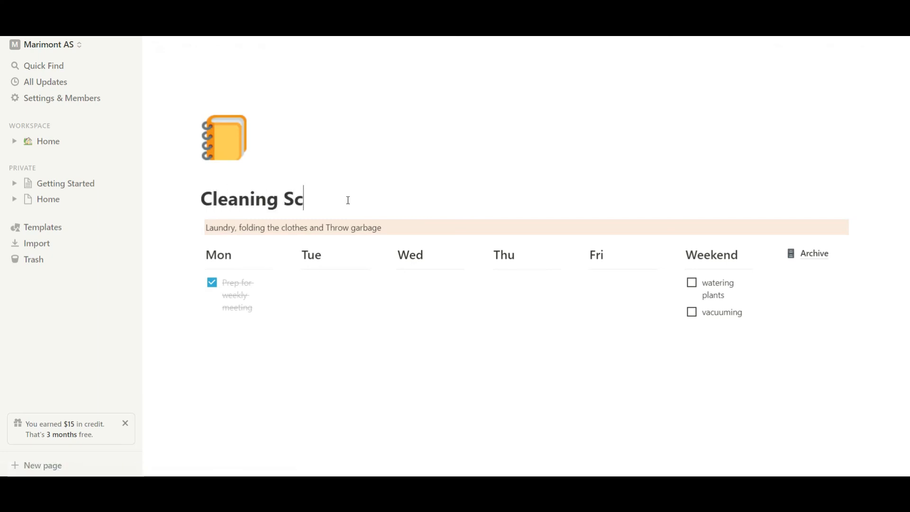
text(hedule)
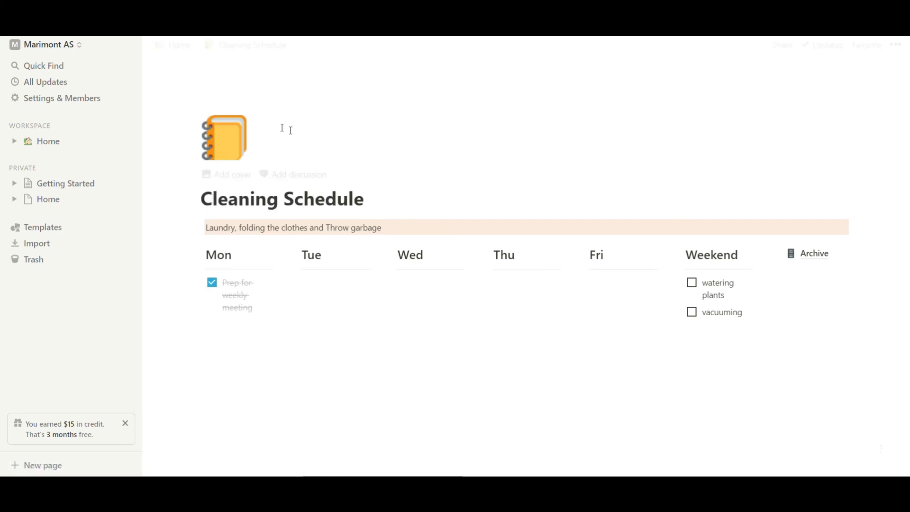
- Change the Cleaning Schedule page icon from the notebook to the recently used green herb emoji
click(219, 152)
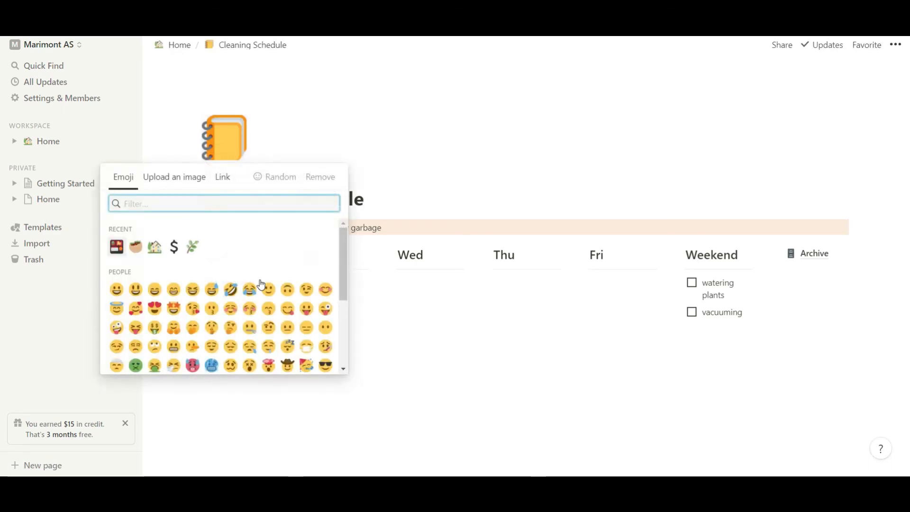
scroll(260, 286, down, 3)
scroll(260, 287, down, 10)
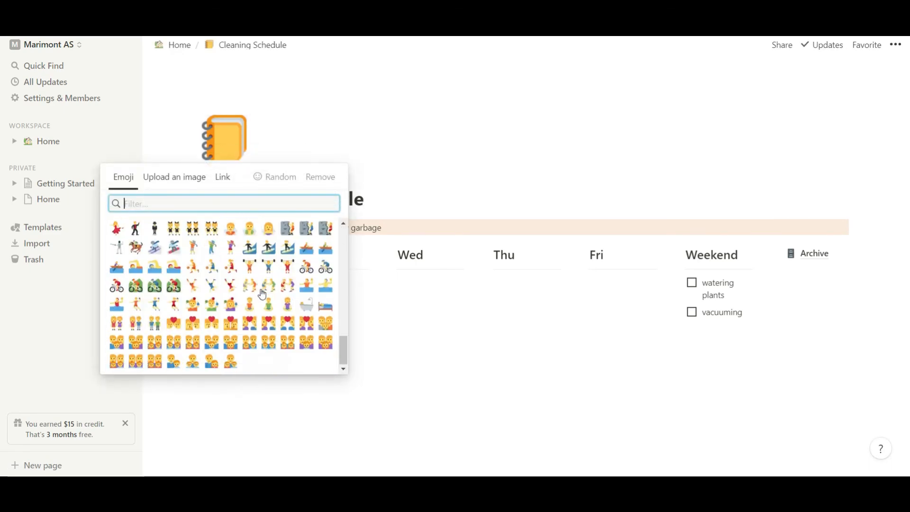
scroll(263, 297, down, 10)
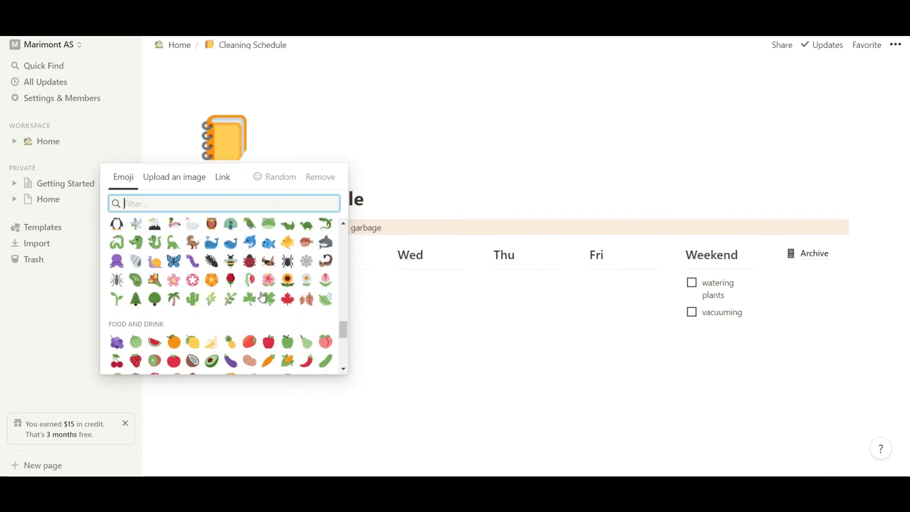
scroll(263, 297, down, 10)
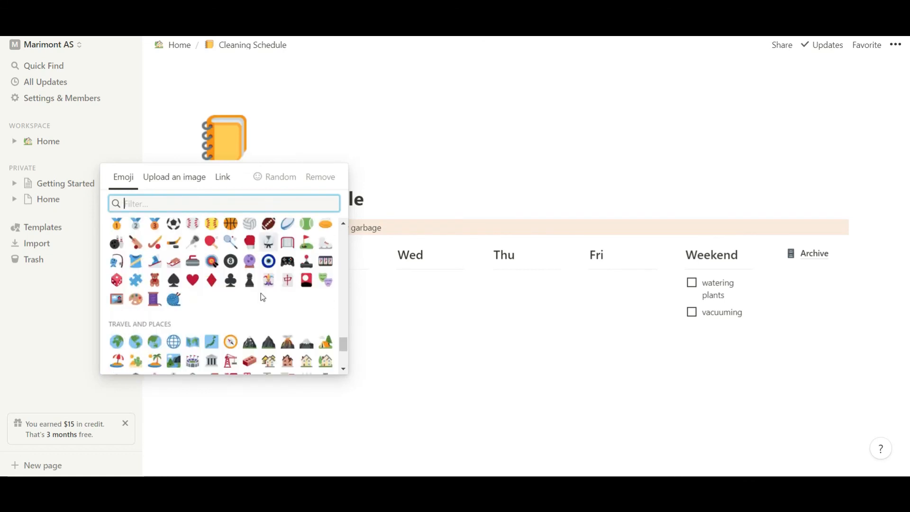
scroll(263, 297, down, 5)
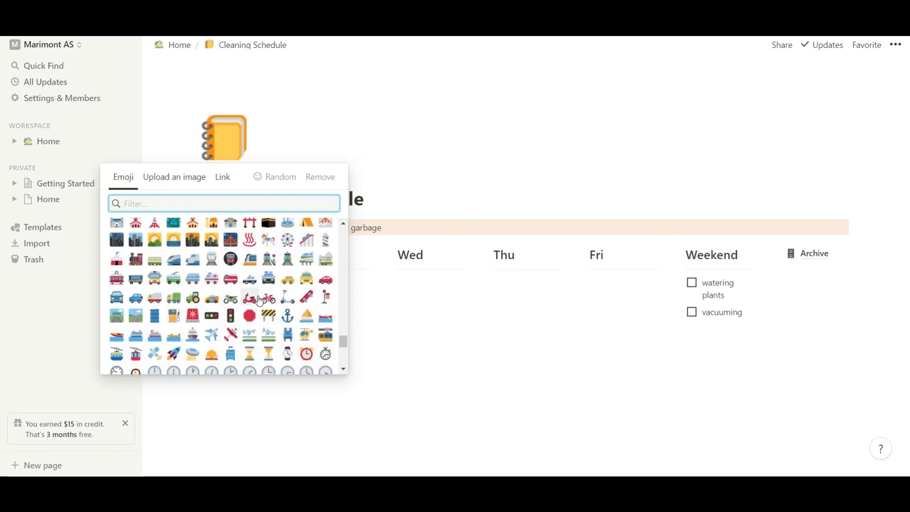
scroll(262, 298, down, 3)
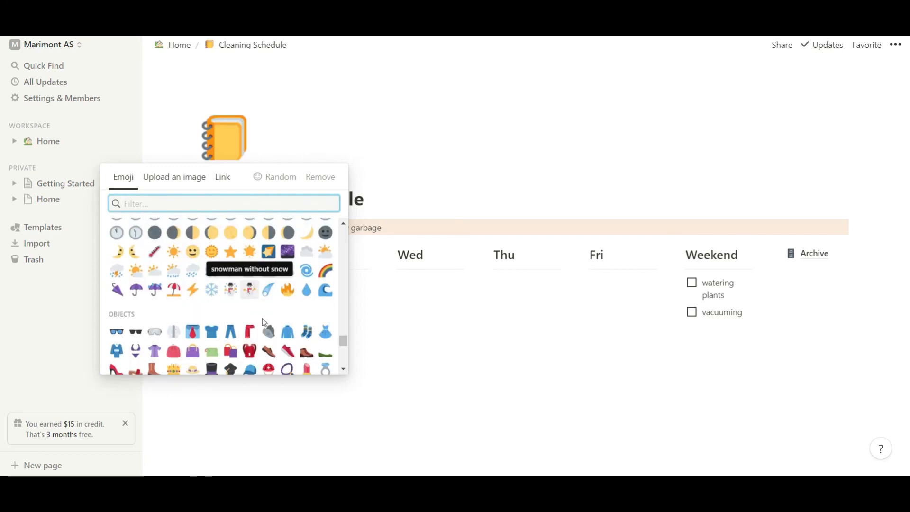
scroll(262, 318, up, 2)
scroll(262, 322, down, 1)
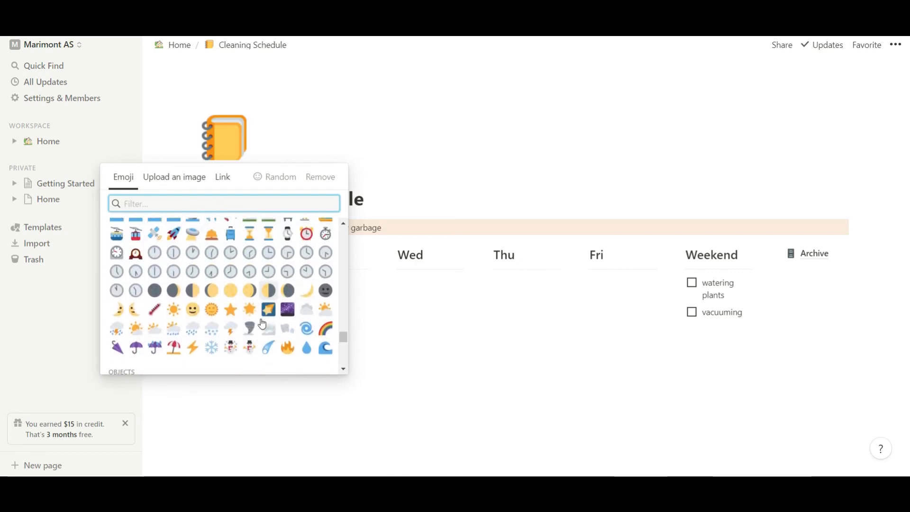
scroll(264, 325, up, 15)
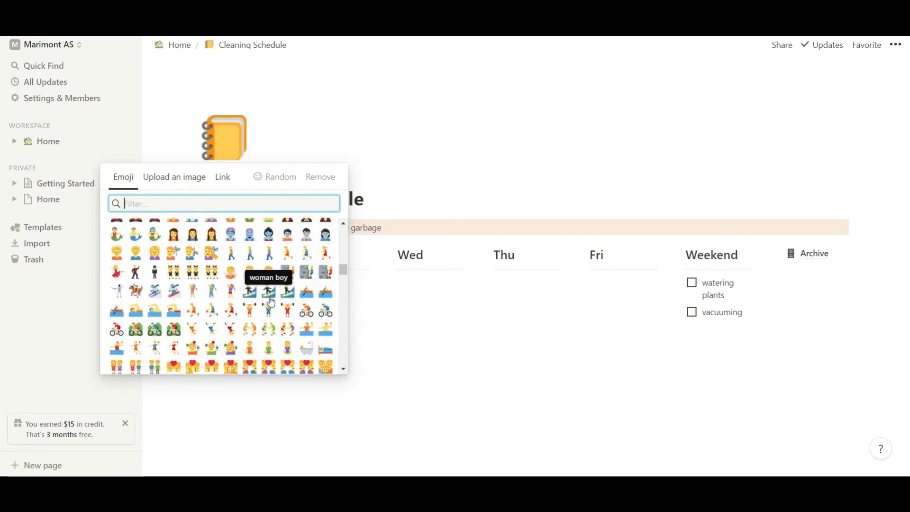
scroll(271, 303, up, 10)
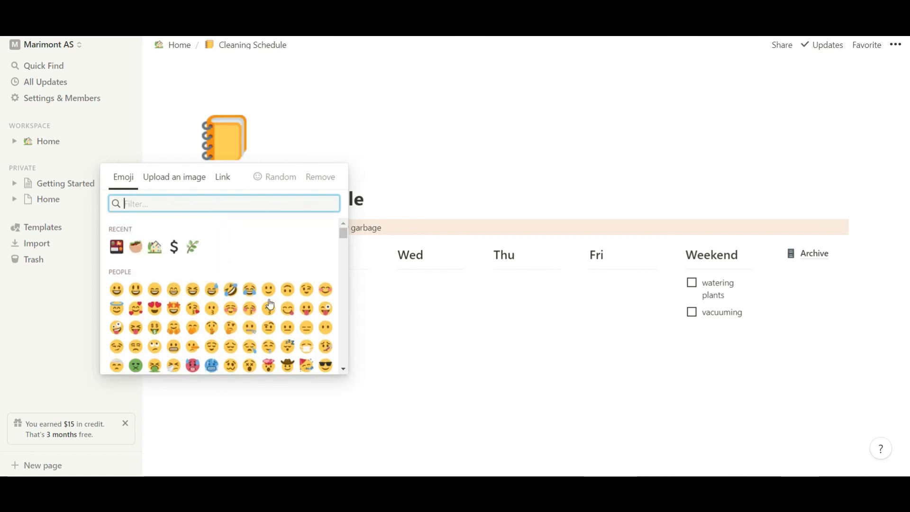
scroll(271, 305, down, 5)
scroll(270, 304, up, 5)
click(191, 254)
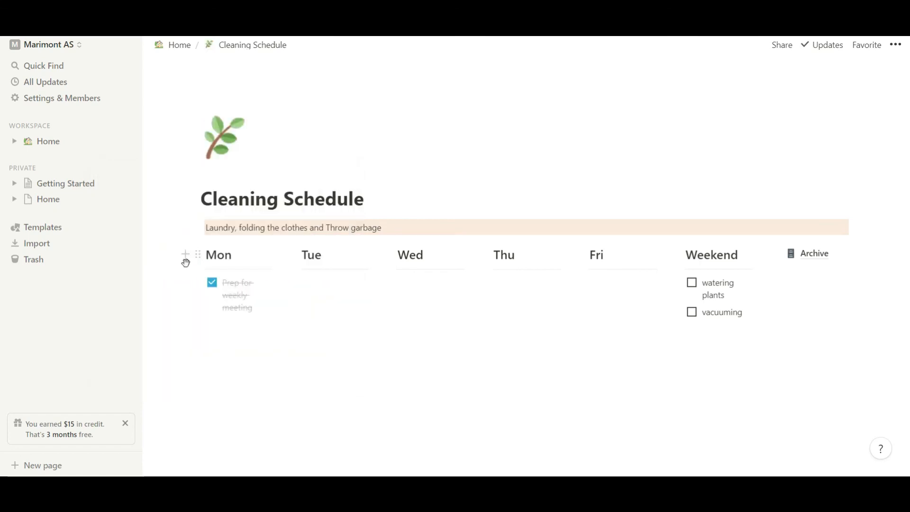
- Uncheck the "Prep for weekly meeting" to-do item under Mon
click(165, 312)
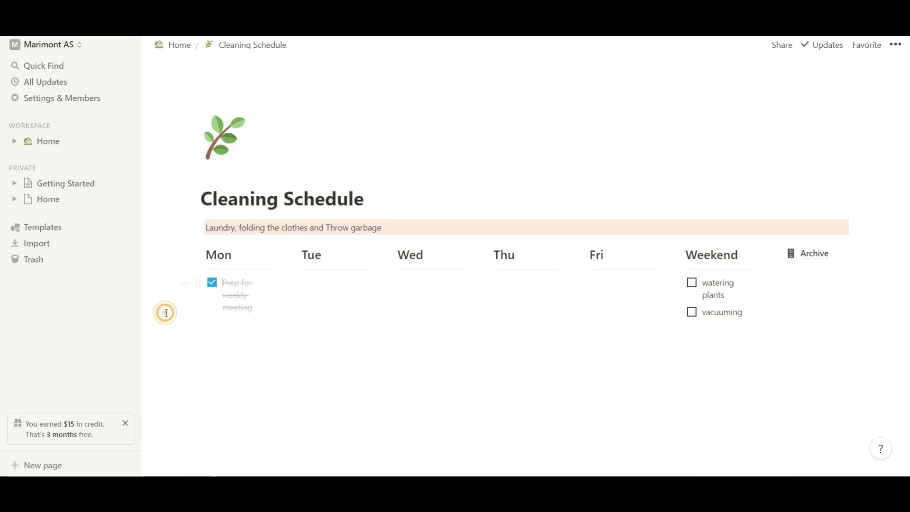
click(237, 285)
click(213, 284)
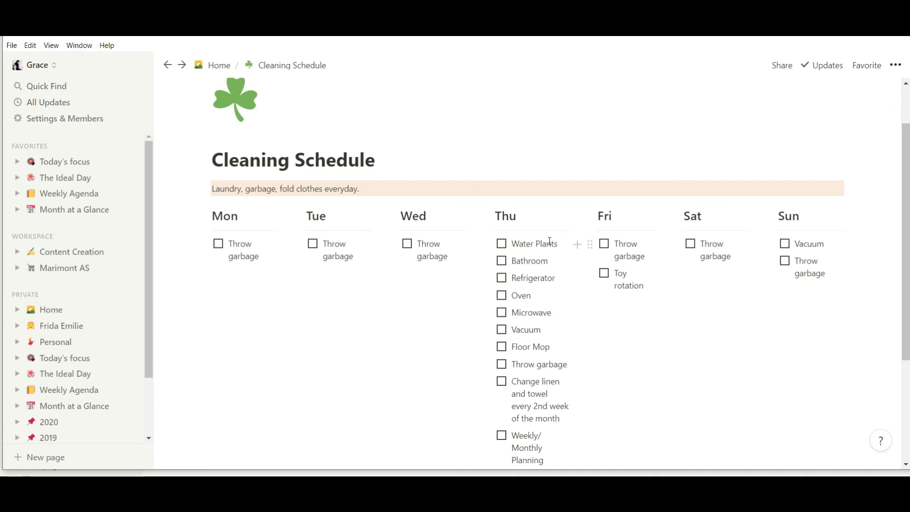
- Review the chores listed for each day on the finished example Cleaning Schedule page, especially the Thu column
scroll(557, 308, down, 3)
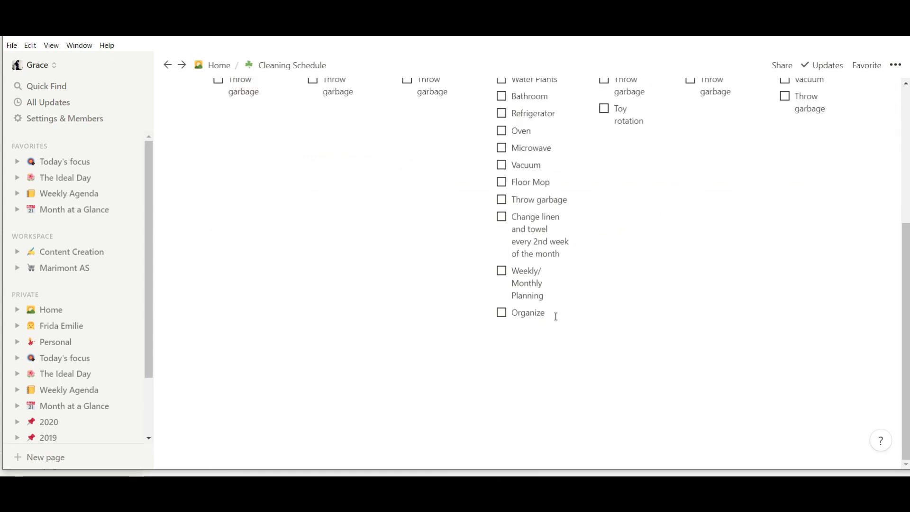
scroll(556, 299, up, 1)
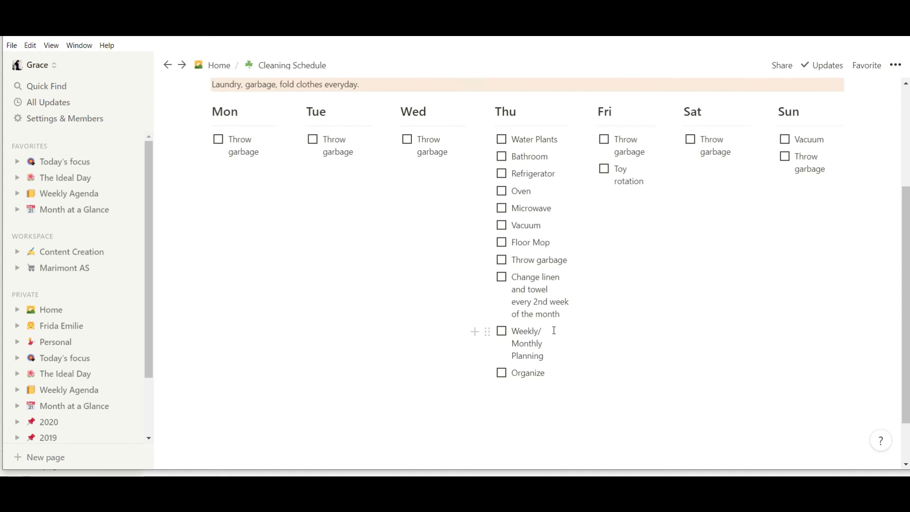
scroll(555, 331, up, 1)
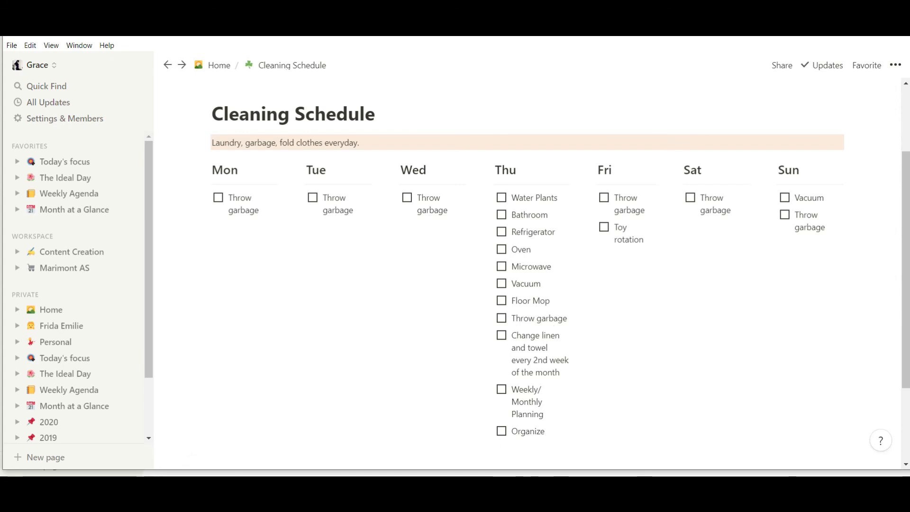
mouse_move(453, 486)
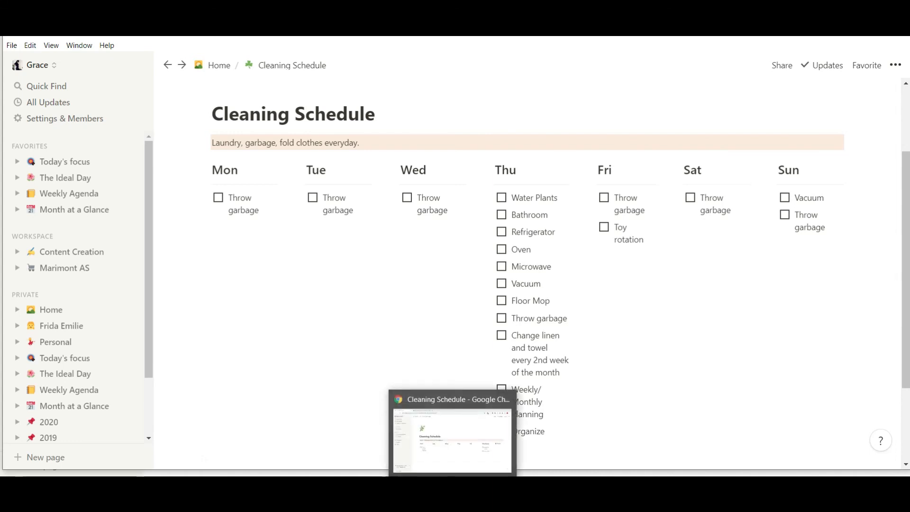
- Toggle the "Throw garbage" to-do checkbox under Mon on and off on the example Cleaning Schedule page
click(460, 464)
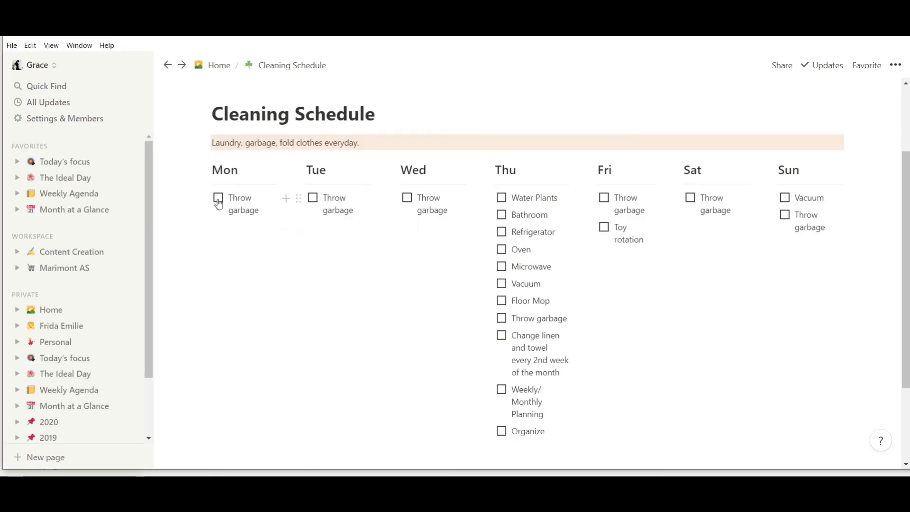
click(218, 200)
click(218, 199)
click(218, 201)
click(219, 201)
- Turn the "Throw garbage" to-do under Mon into a bulleted list item and place the cursor on an empty line below it
click(205, 199)
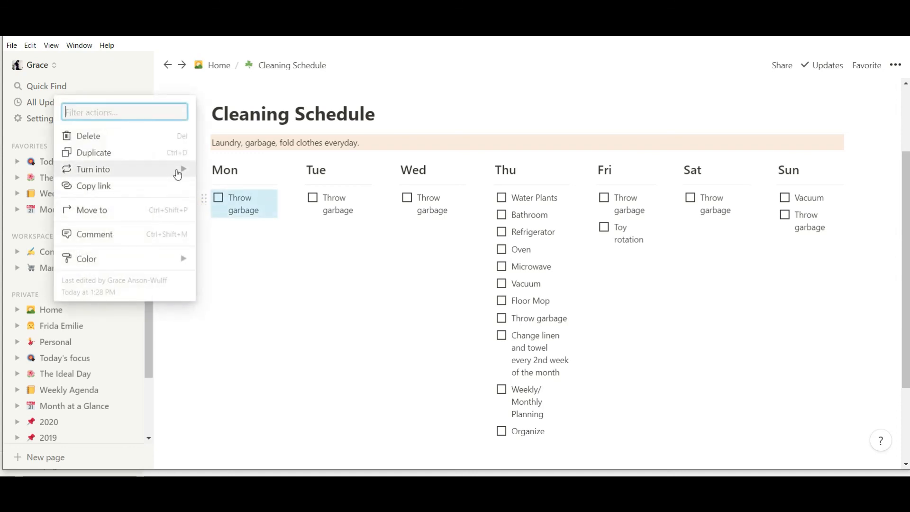
mouse_move(178, 170)
click(219, 171)
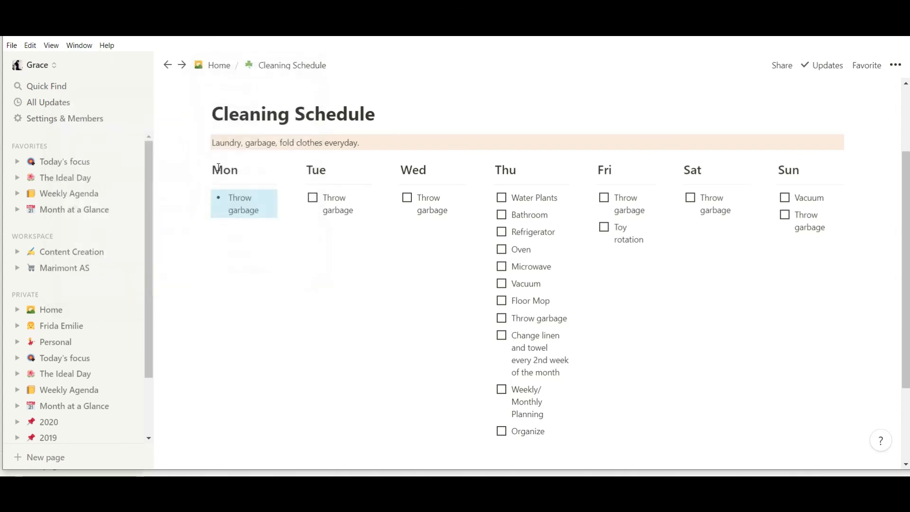
click(238, 269)
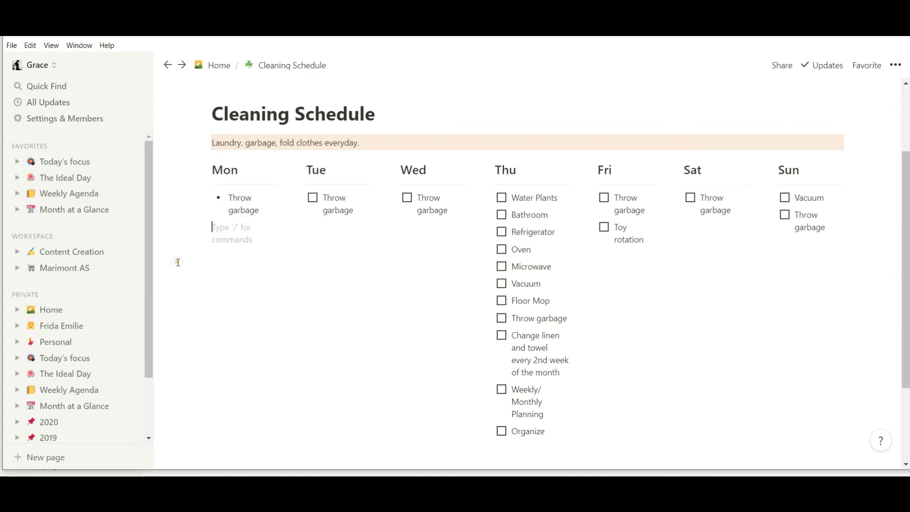
- Go back to the Home page and look at the Kitchen Necessities gallery under Simplify Home Project
click(168, 65)
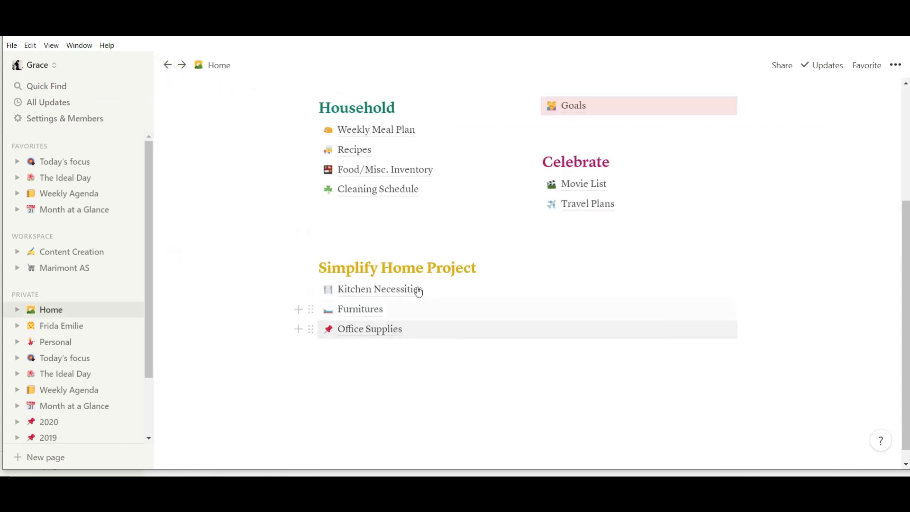
scroll(453, 245, up, 4)
scroll(452, 242, down, 4)
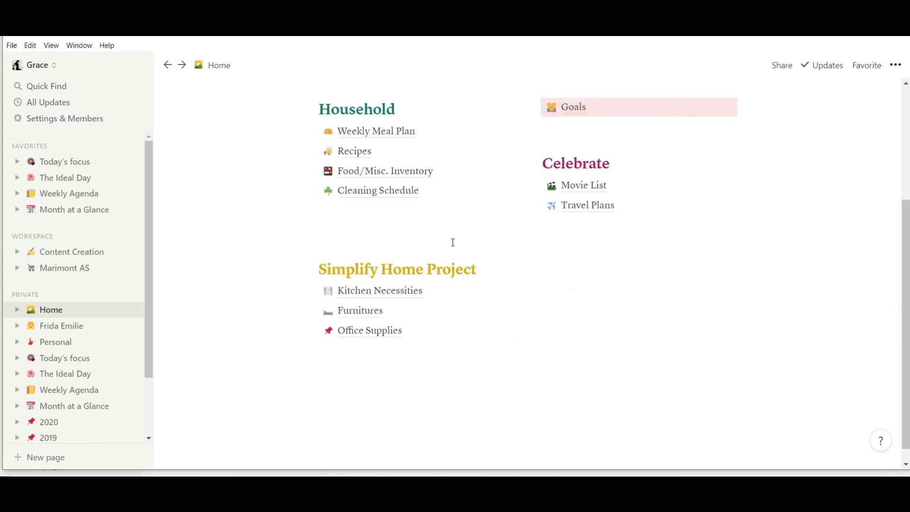
scroll(453, 242, up, 2)
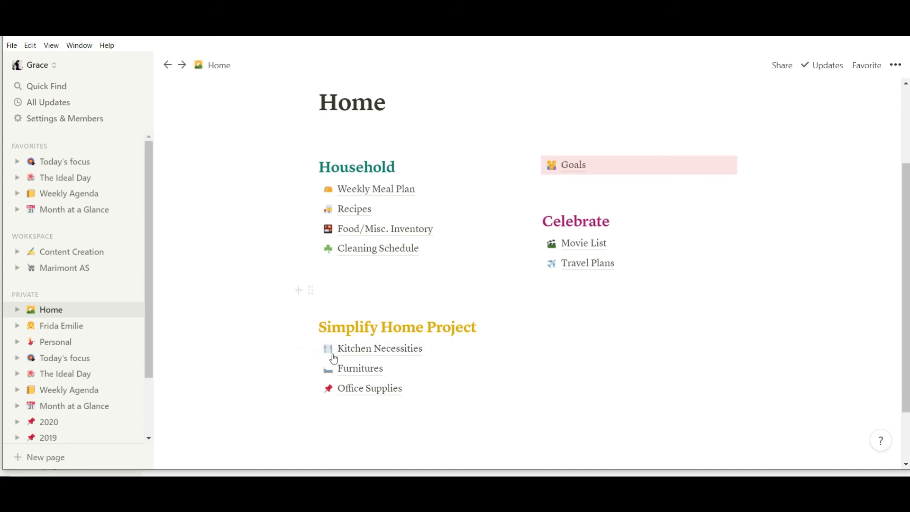
click(418, 357)
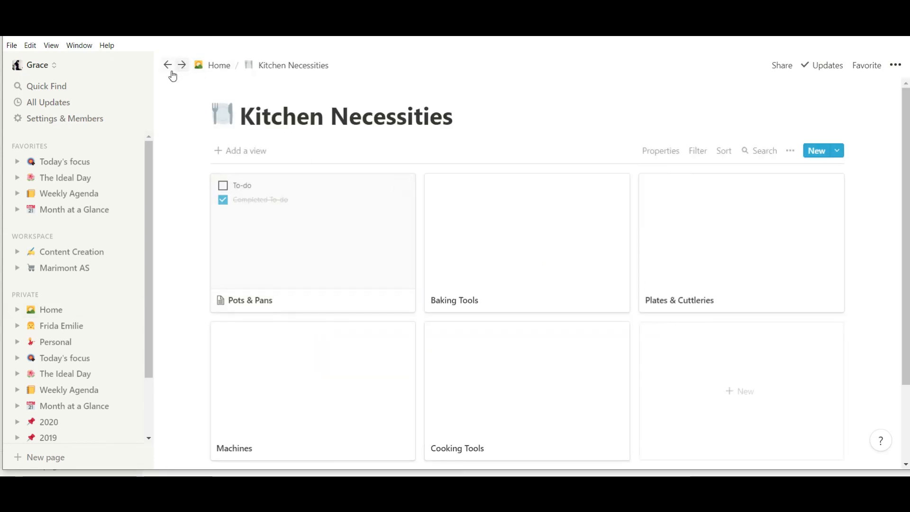
- Return to the Home page and review its Household, Celebrate and Simplify Home Project sections
click(205, 74)
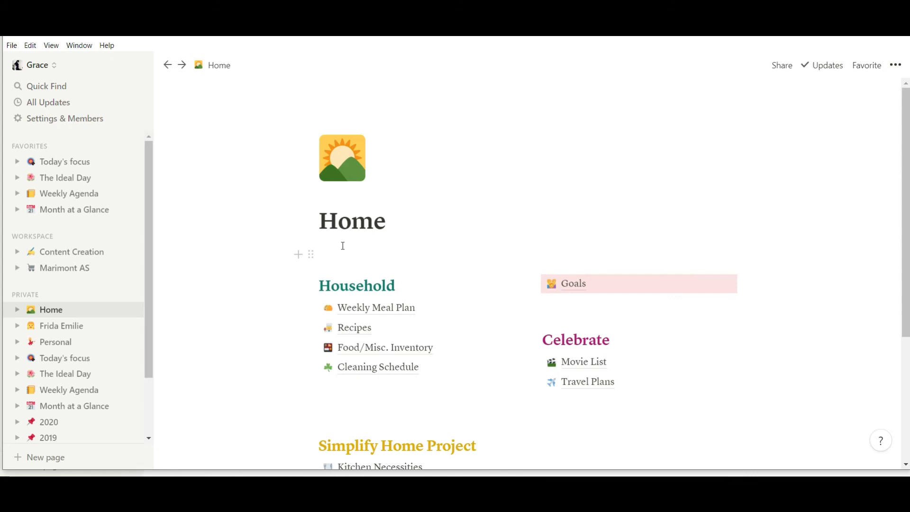
scroll(276, 353, down, 3)
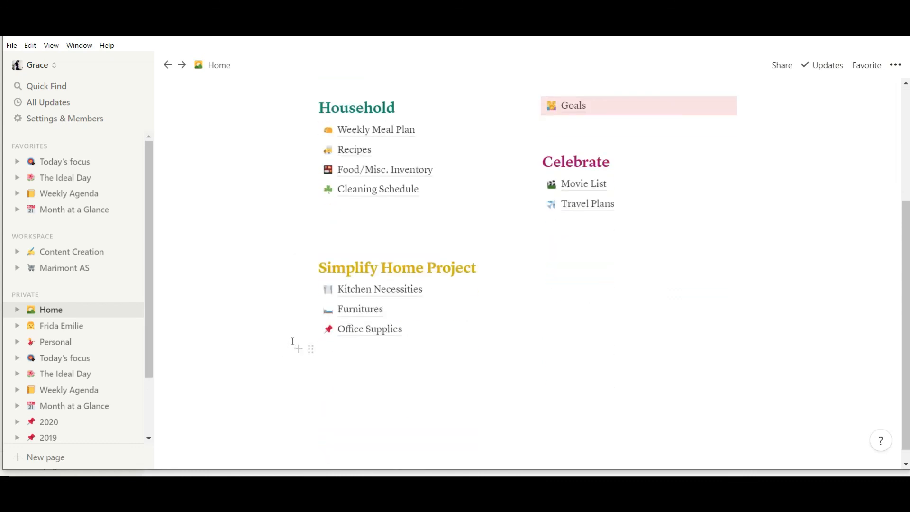
scroll(292, 341, up, 3)
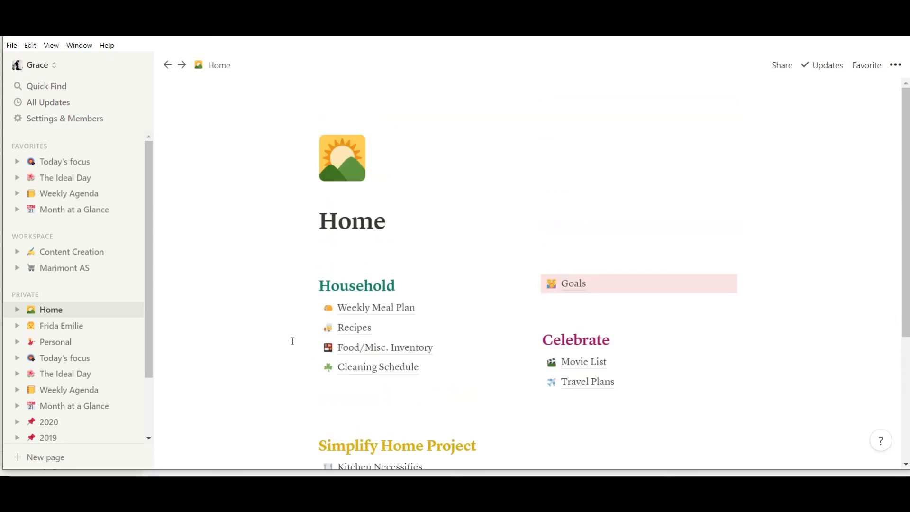
scroll(293, 341, down, 3)
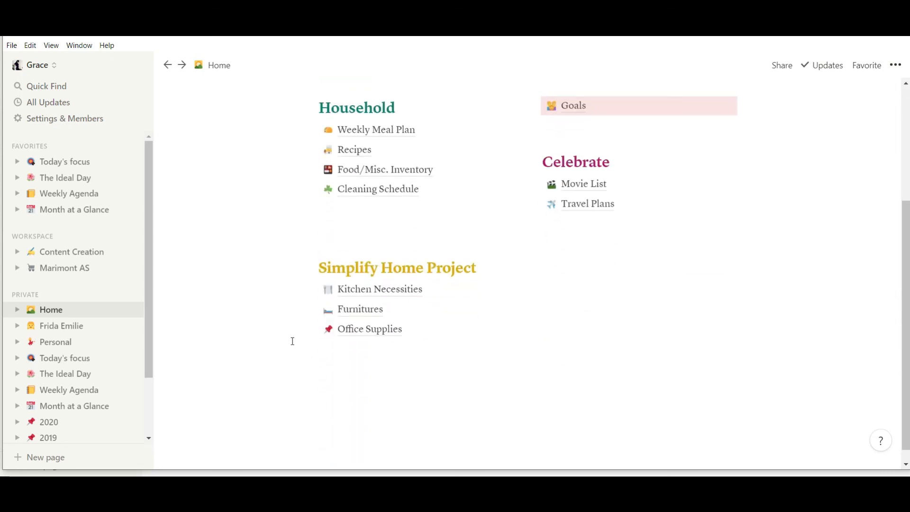
scroll(292, 341, up, 2)
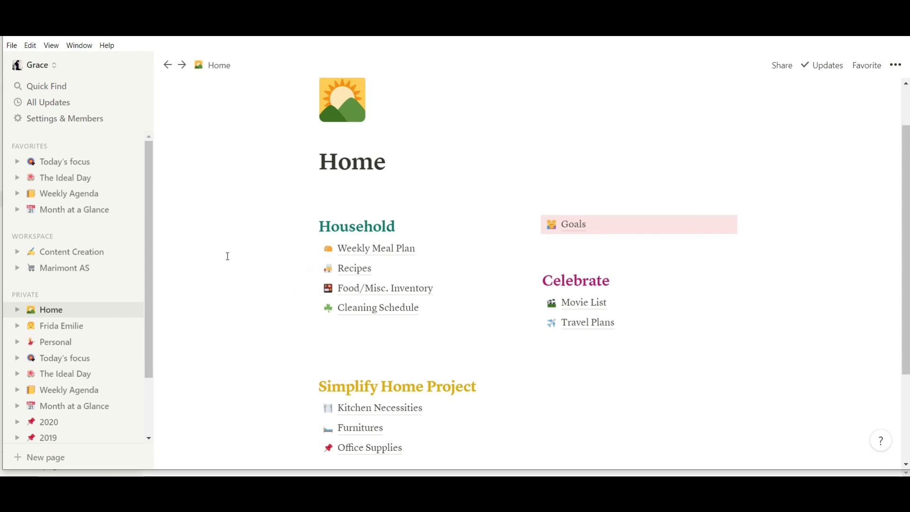
- Look over the topic links on the child's page, from Nutrition to Clothing, and return to the Home page
click(95, 327)
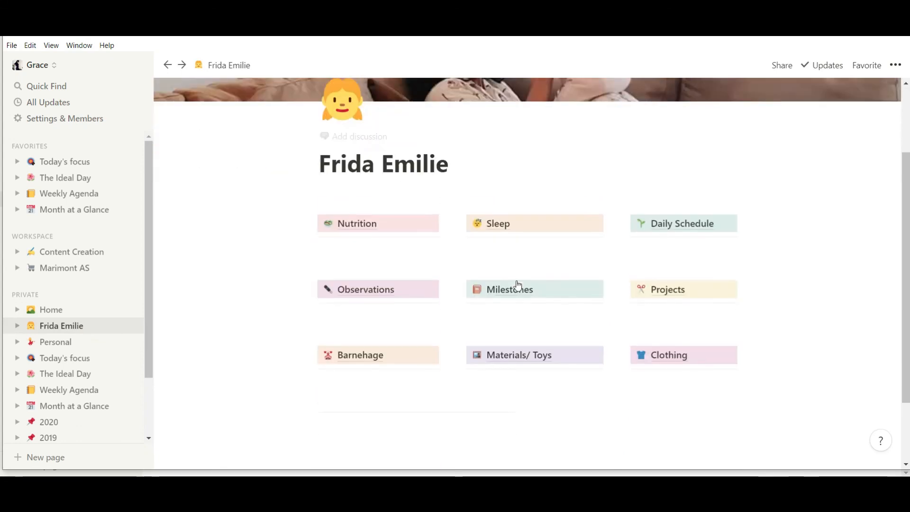
scroll(517, 282, down, 1)
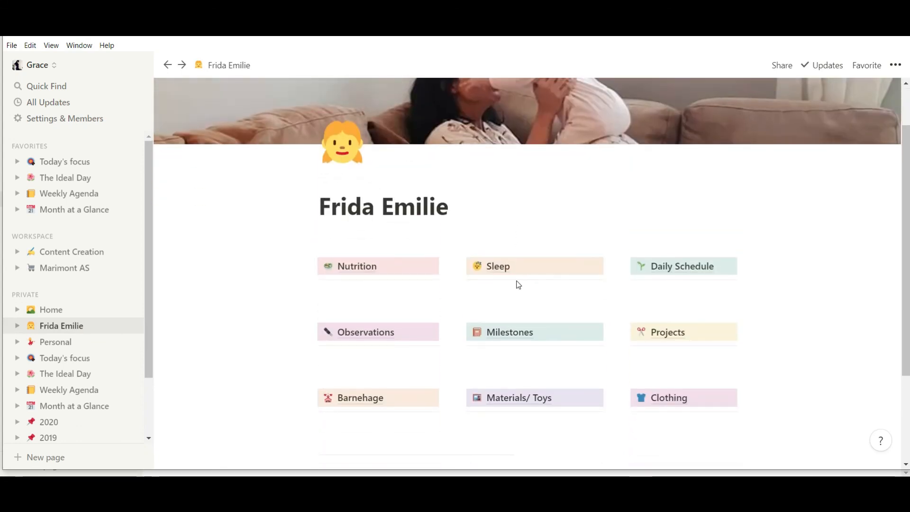
scroll(517, 283, up, 1)
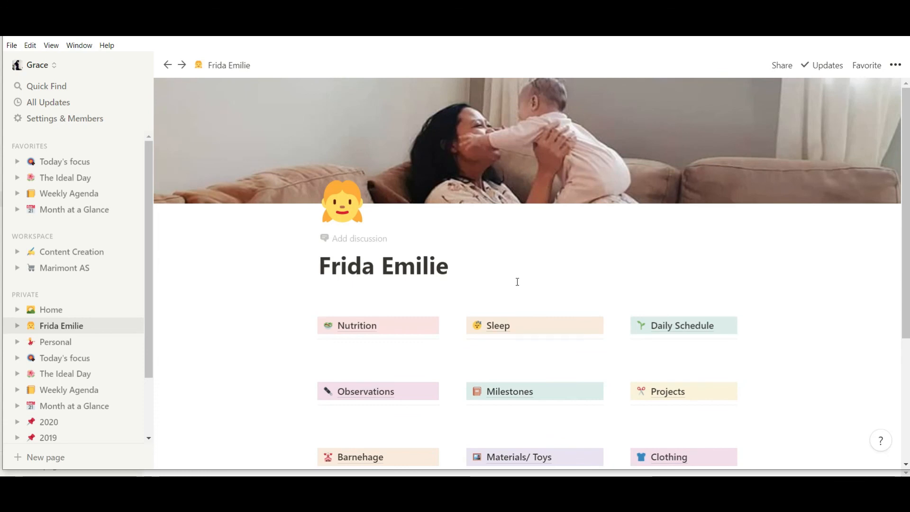
scroll(517, 281, down, 2)
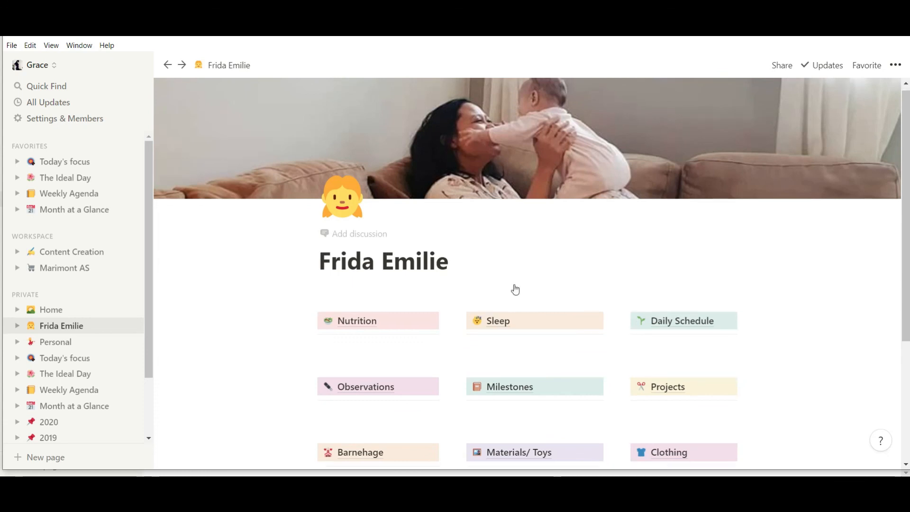
scroll(515, 287, up, 2)
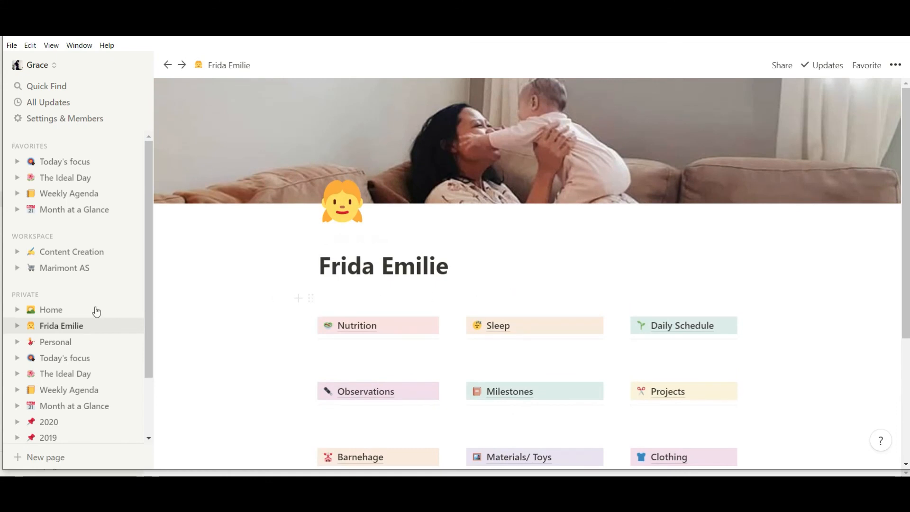
click(92, 309)
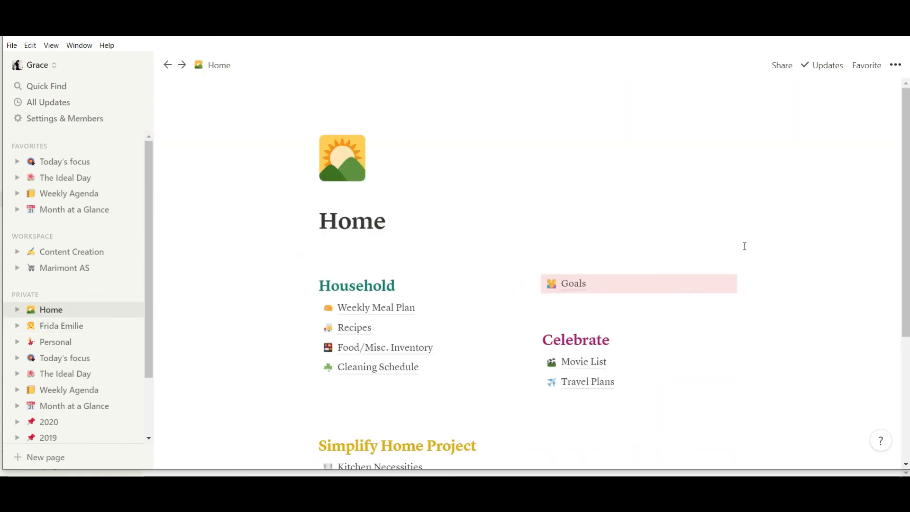